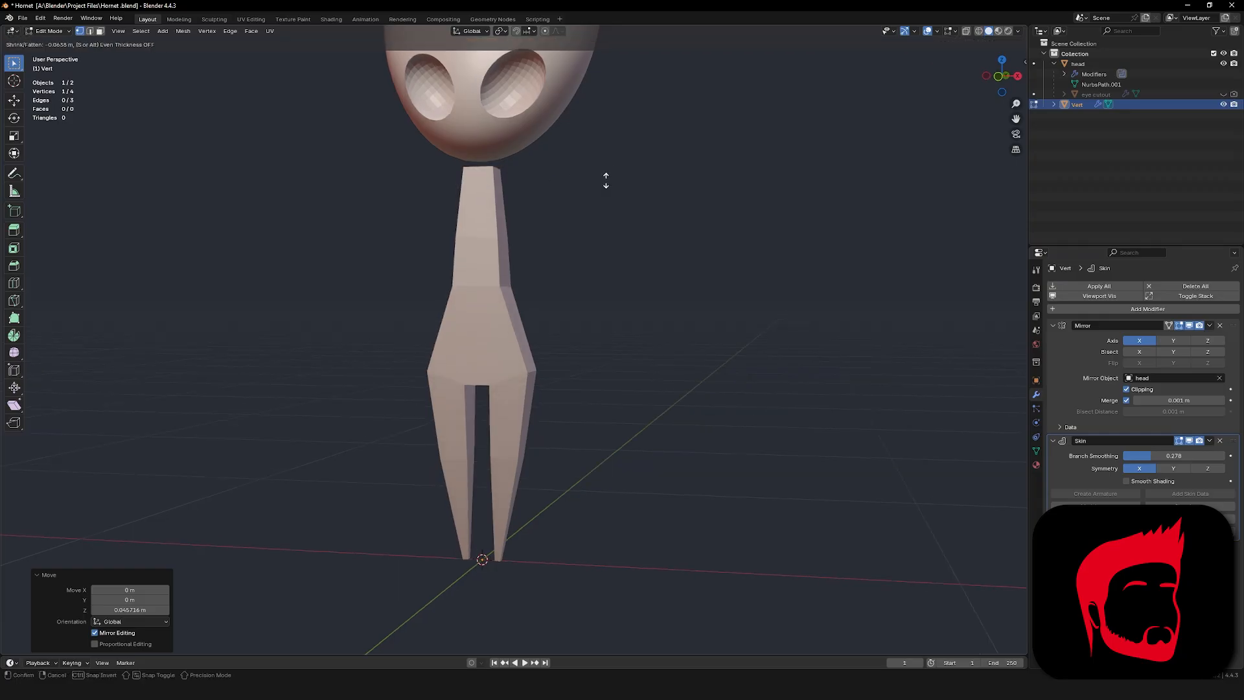
key("ctrl+1")
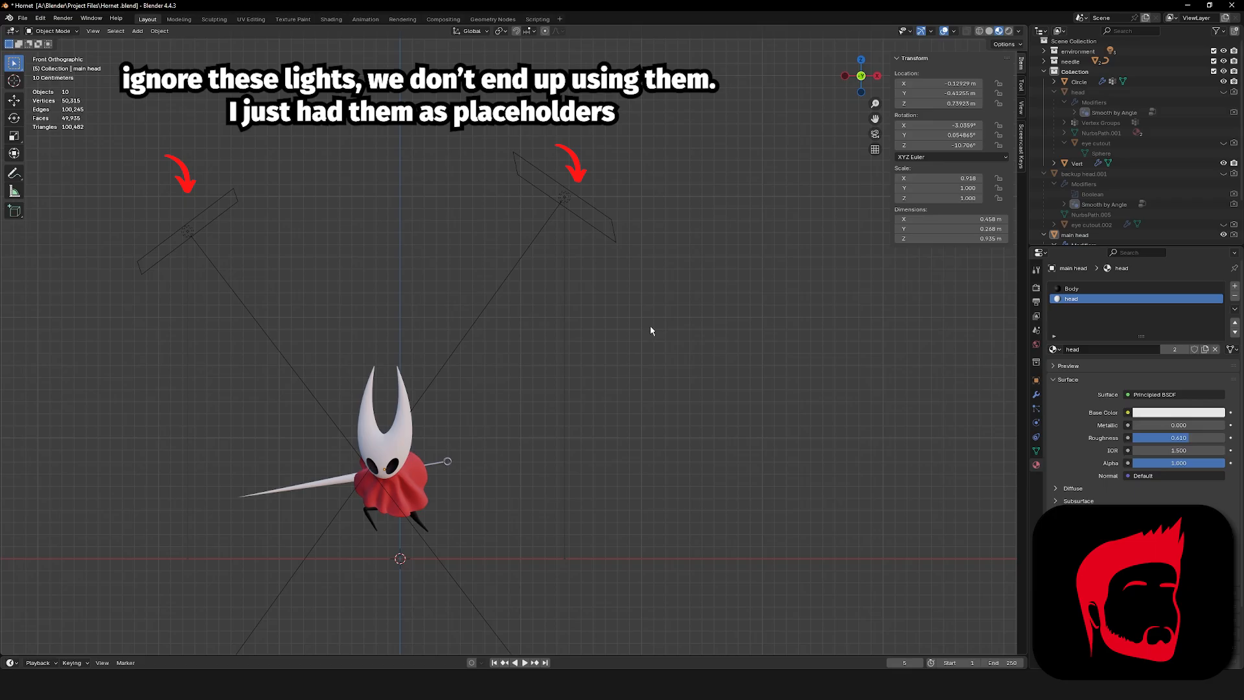
Add a mesh plane and rotate it 90° about the X axis so it stands upright.
key("shift+a")
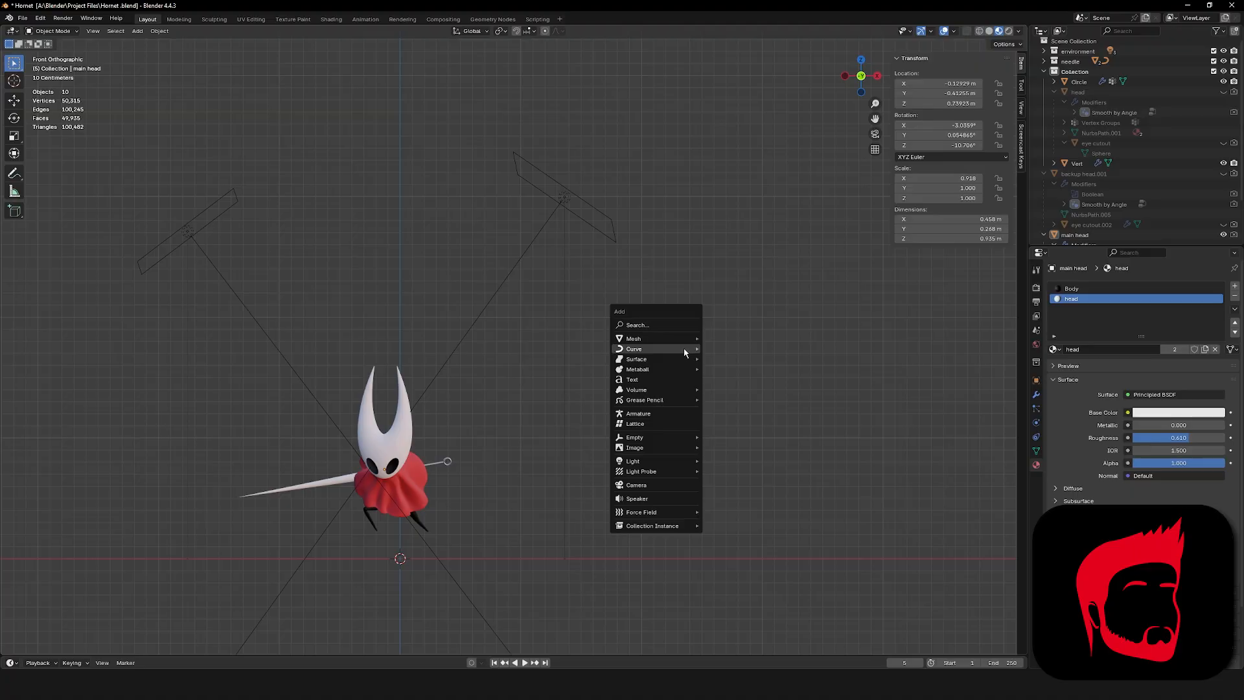
mouse_move(681, 339)
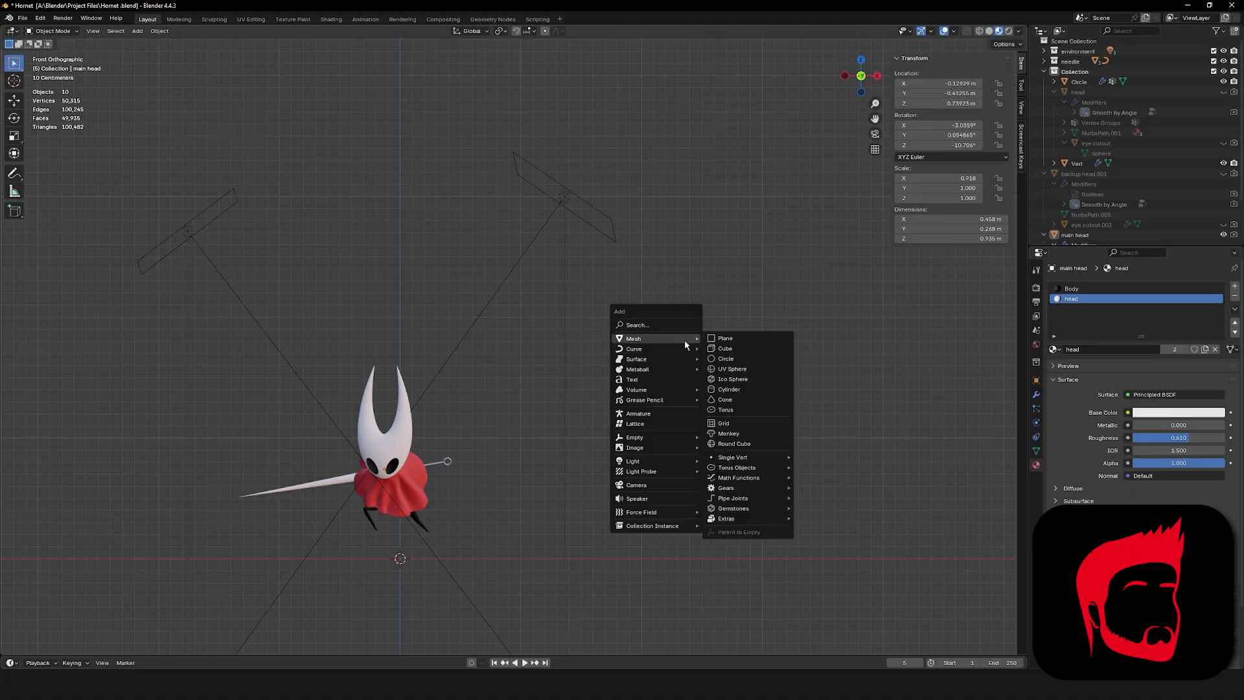
left_click(737, 339)
key("r")
key("x")
key("9")
key("0")
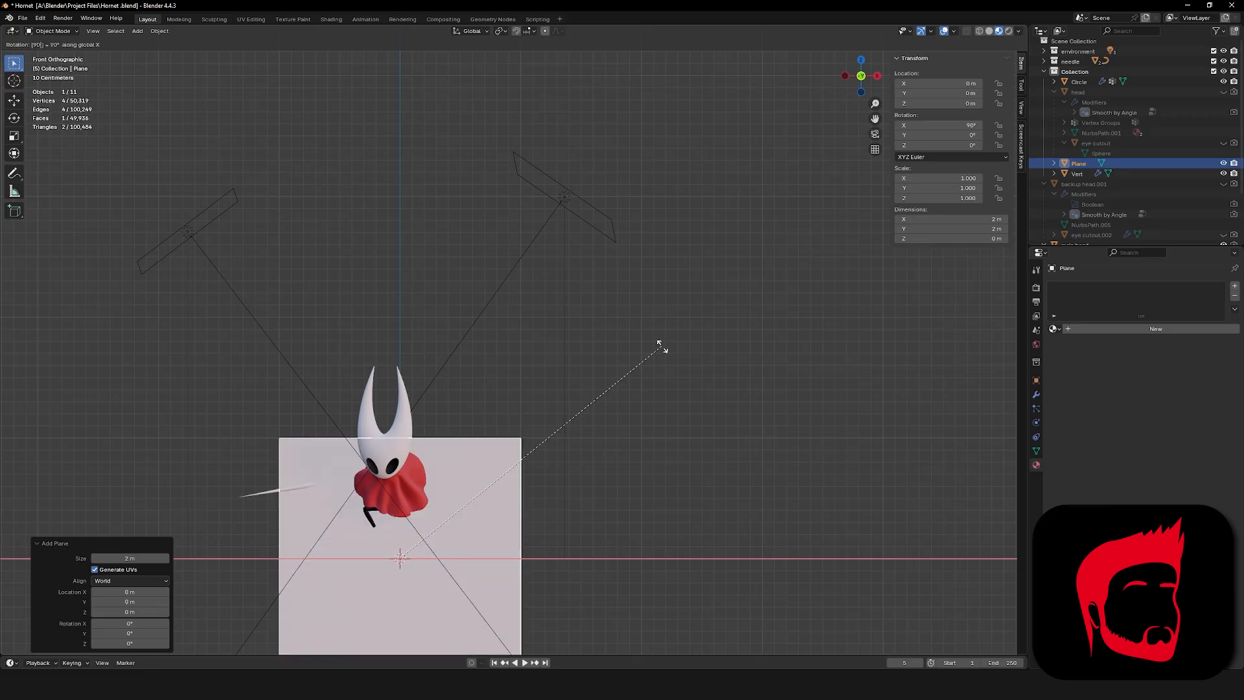
key("Return")
Scale the plane to 0.172 and move it away from the character, to about X 2.03 m, Z 1.58 m.
key("s")
left_click(449, 515)
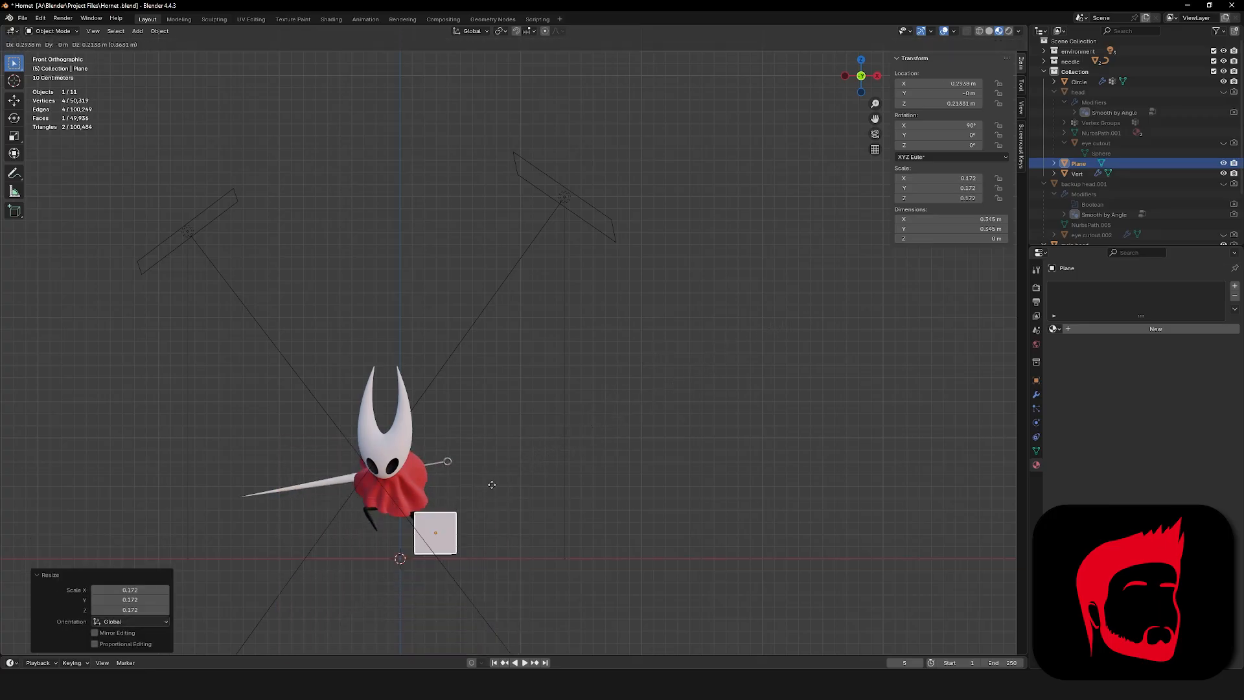
key("g")
left_click(690, 291)
Give the plane a Subdivision modifier with viewport level 2 and apply it to get a rounded 16-face disc.
scroll(713, 283, "up", 3)
left_click(1036, 394)
left_click(1148, 309)
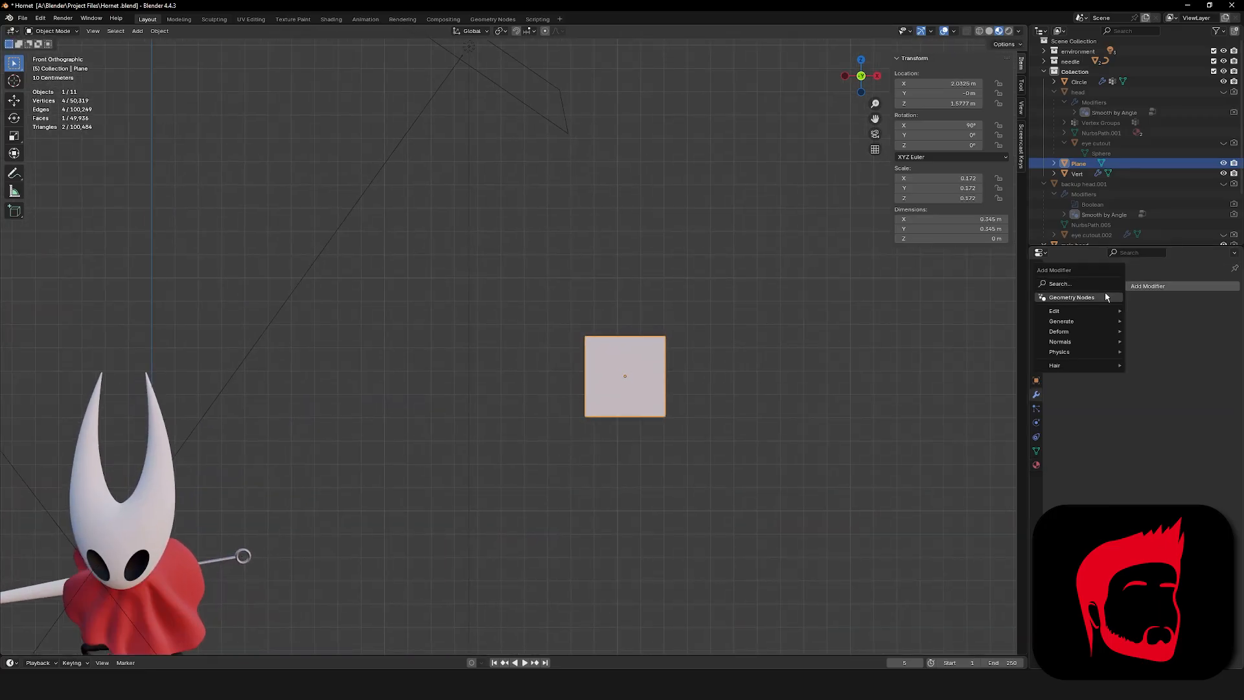
left_click(1078, 322)
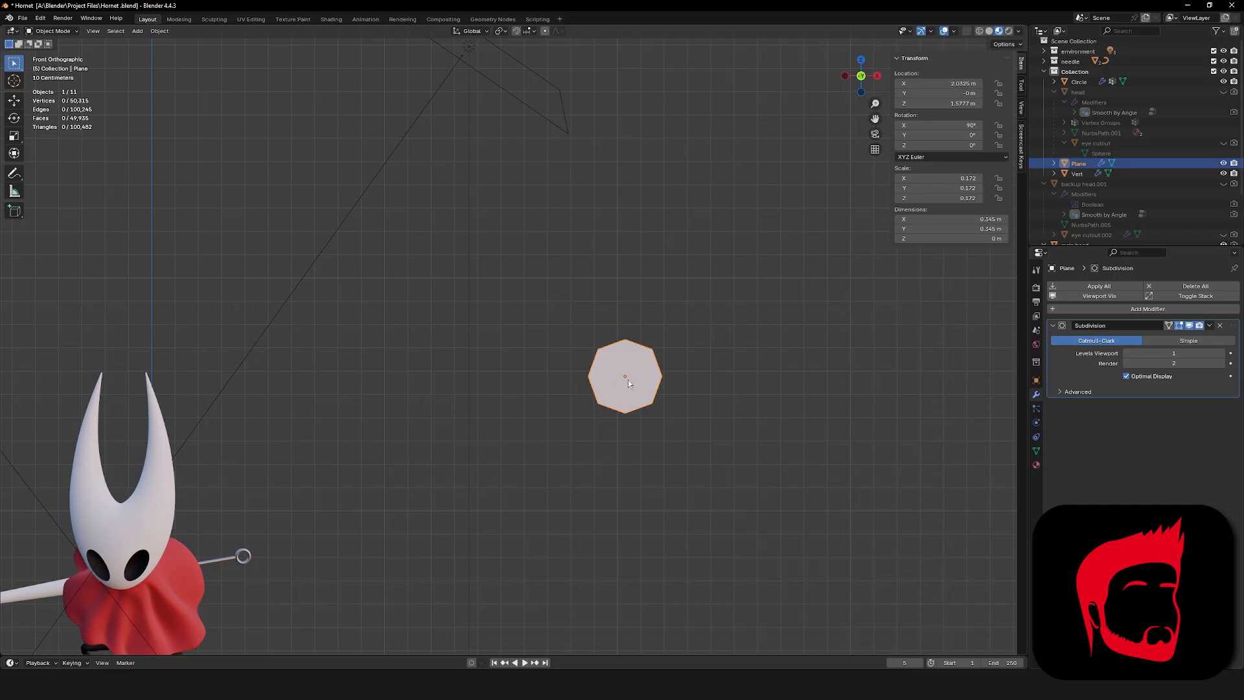
scroll(628, 380, "up", 3)
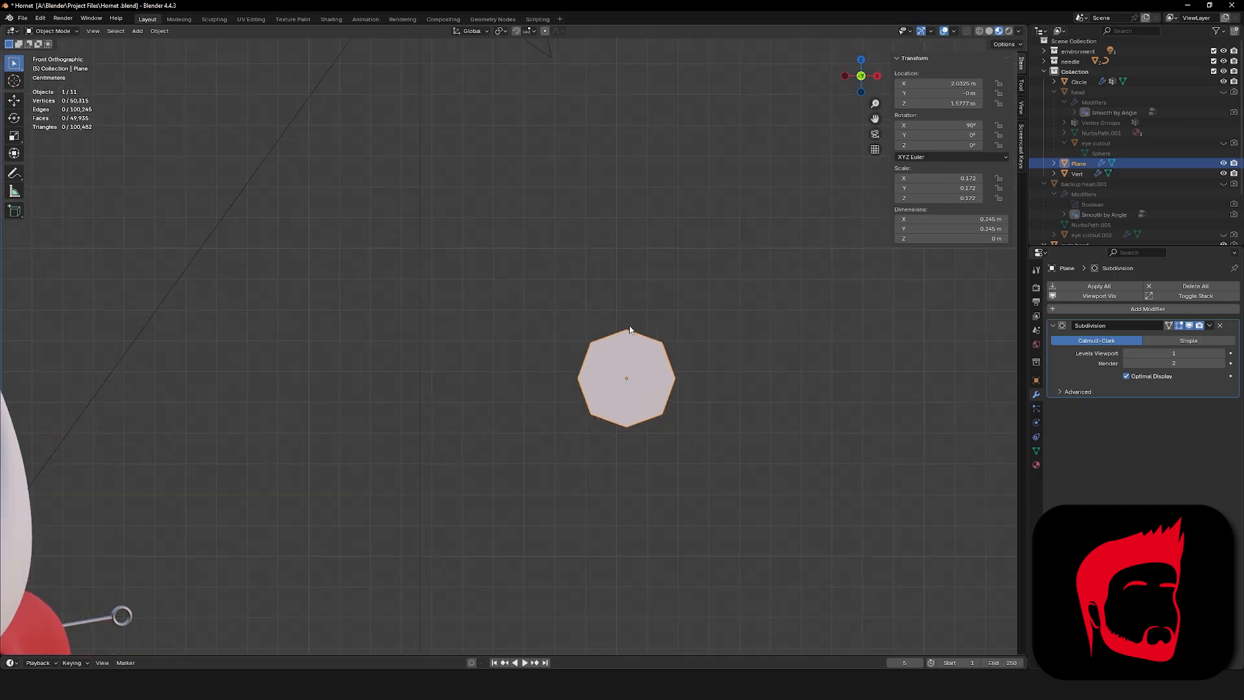
left_click(1221, 353)
middle_click_drag(859, 364, 750, 381, "shift")
key("ctrl+a")
scroll(568, 392, "up", 2)
Edit the disc's mesh and move a block of four faces slightly out of the plane with proportional editing.
key("Tab")
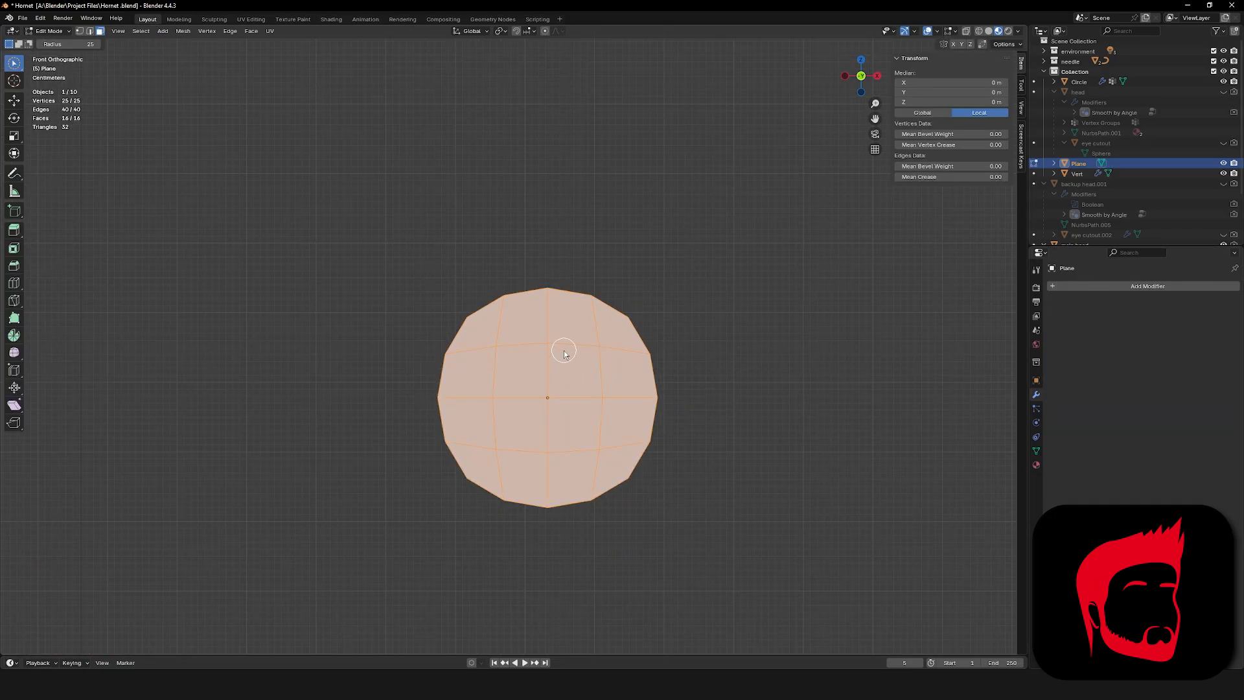
key("alt+a")
key("Escape")
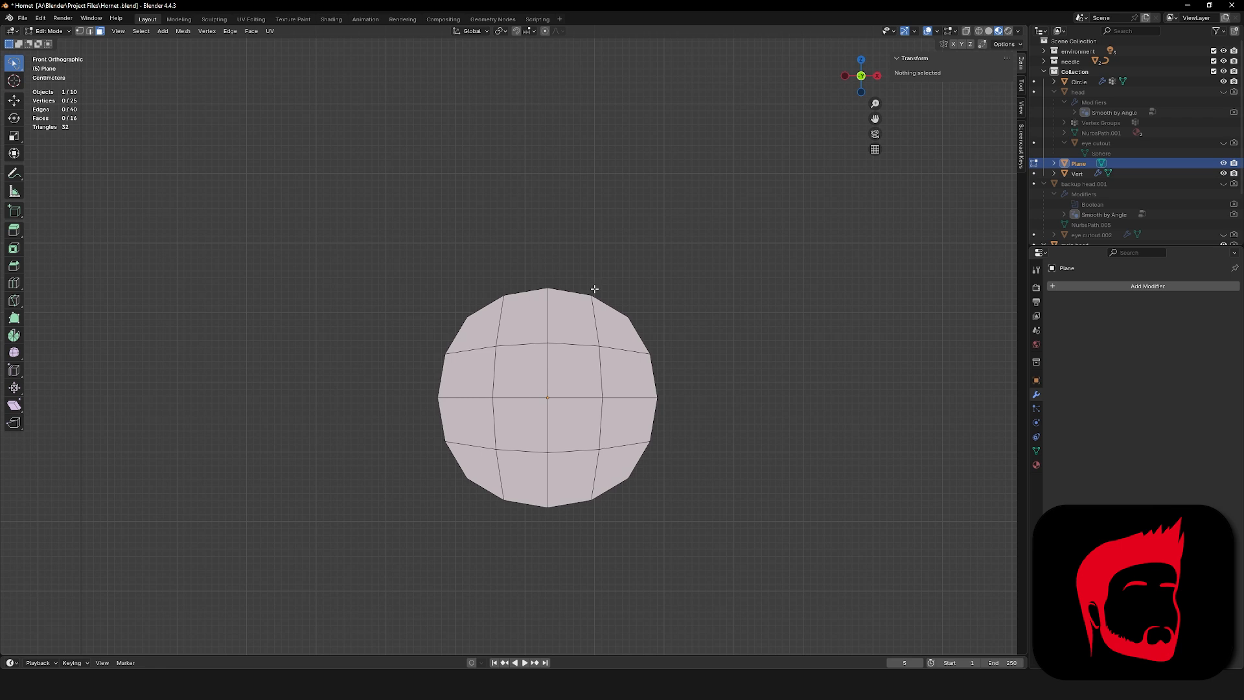
key("g")
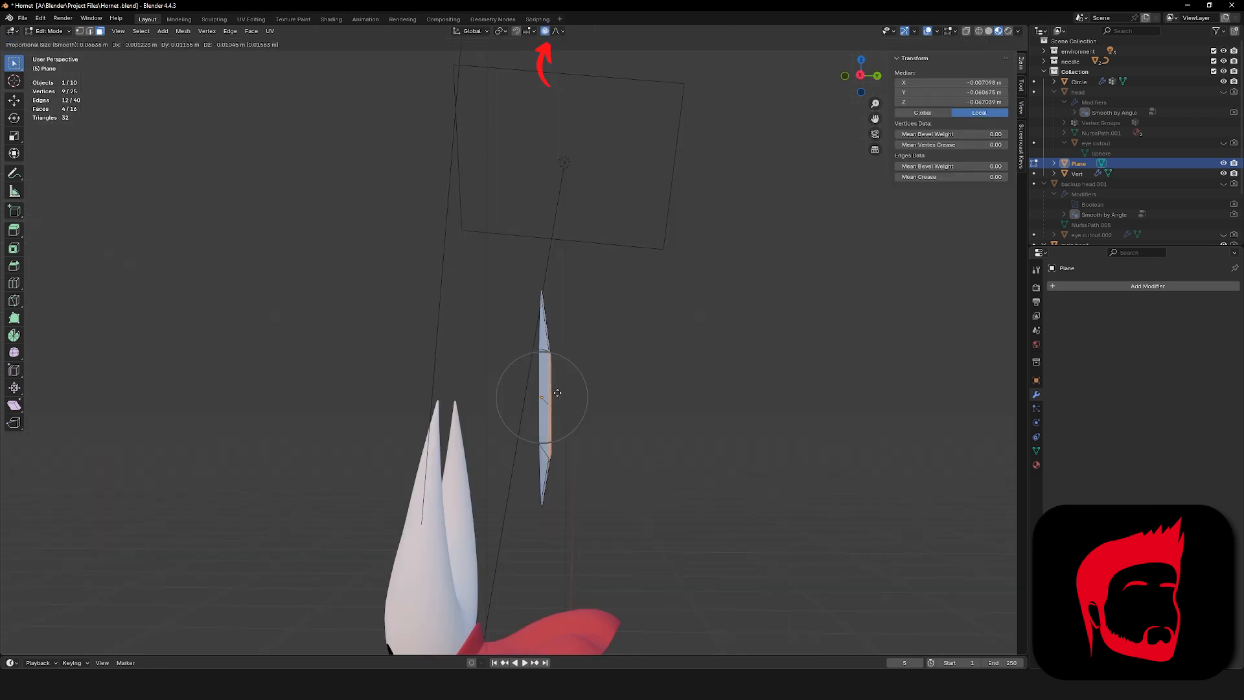
left_click(553, 387)
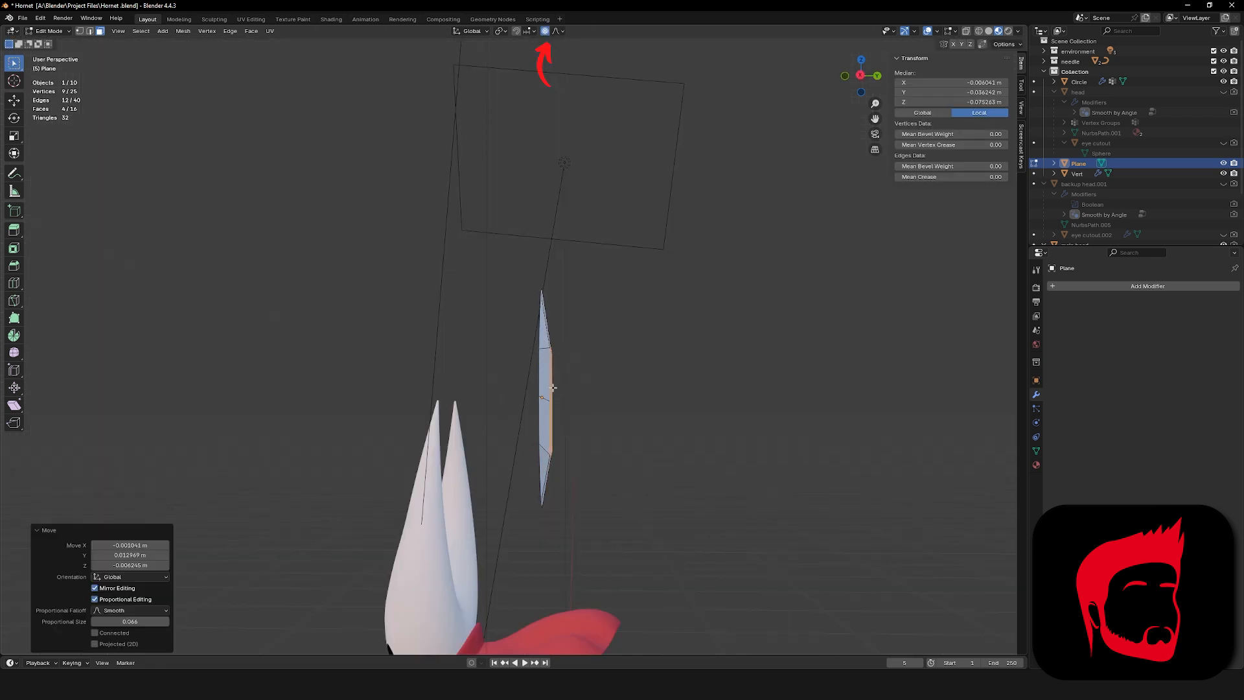
middle_click_drag(553, 388, 441, 389)
Move the disc's top-centre vertex down and its upper-right rim vertex inward to notch the leaf outline.
left_click(596, 304)
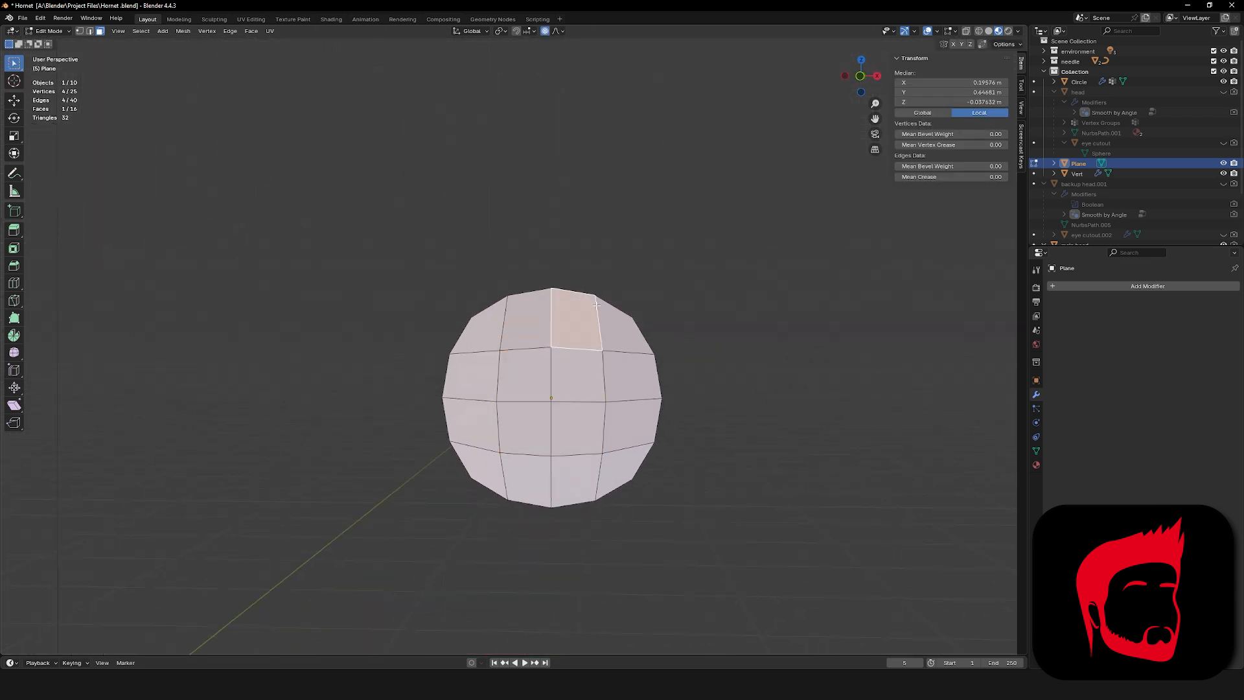
key("1")
left_click_drag(474, 259, 574, 291)
key("g")
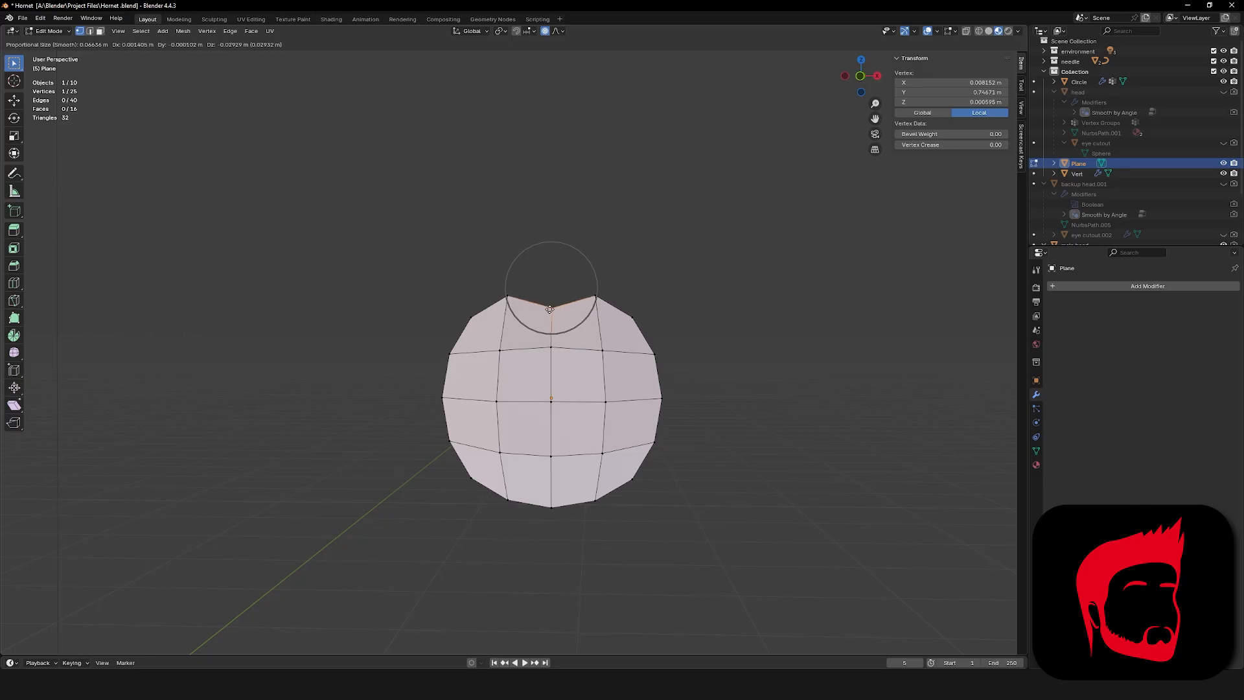
left_click(623, 322)
middle_click_drag(664, 345, 657, 344)
left_click_drag(666, 342, 634, 362)
key("g")
left_click(609, 357)
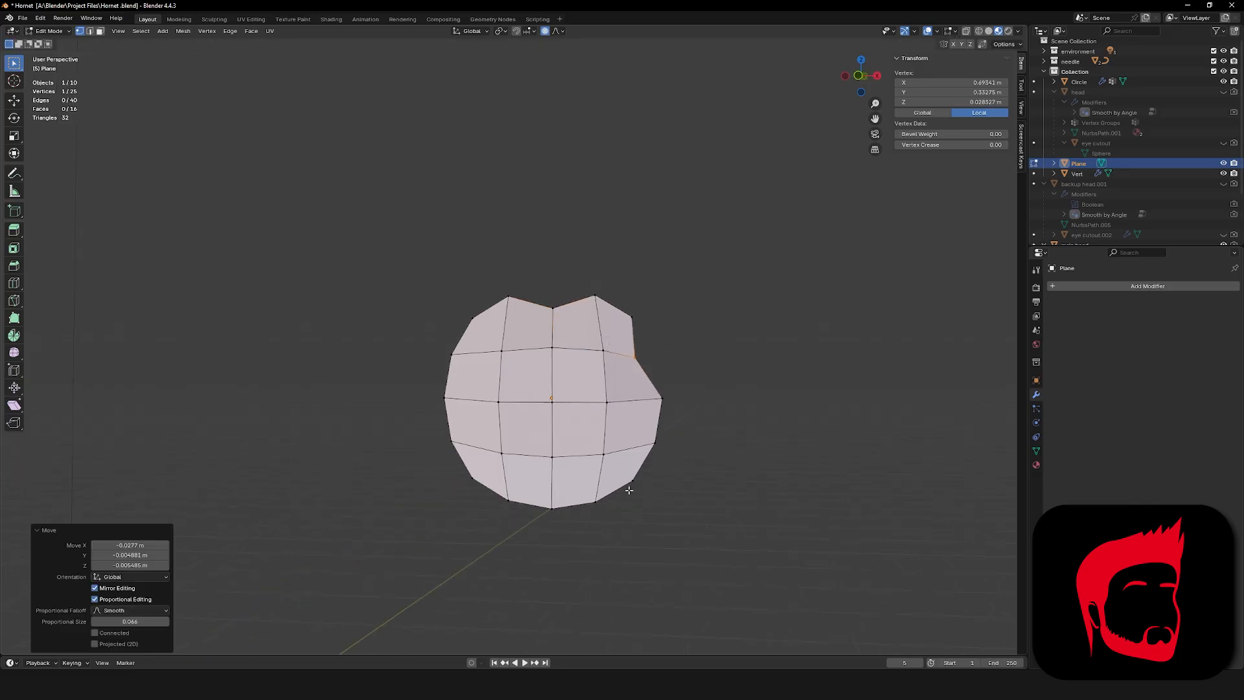
Move the lower-right vertices and the lower-left vertices of the disc inward to make the outline more leaf-like.
left_click_drag(643, 487, 587, 449)
key("g")
left_click(596, 453)
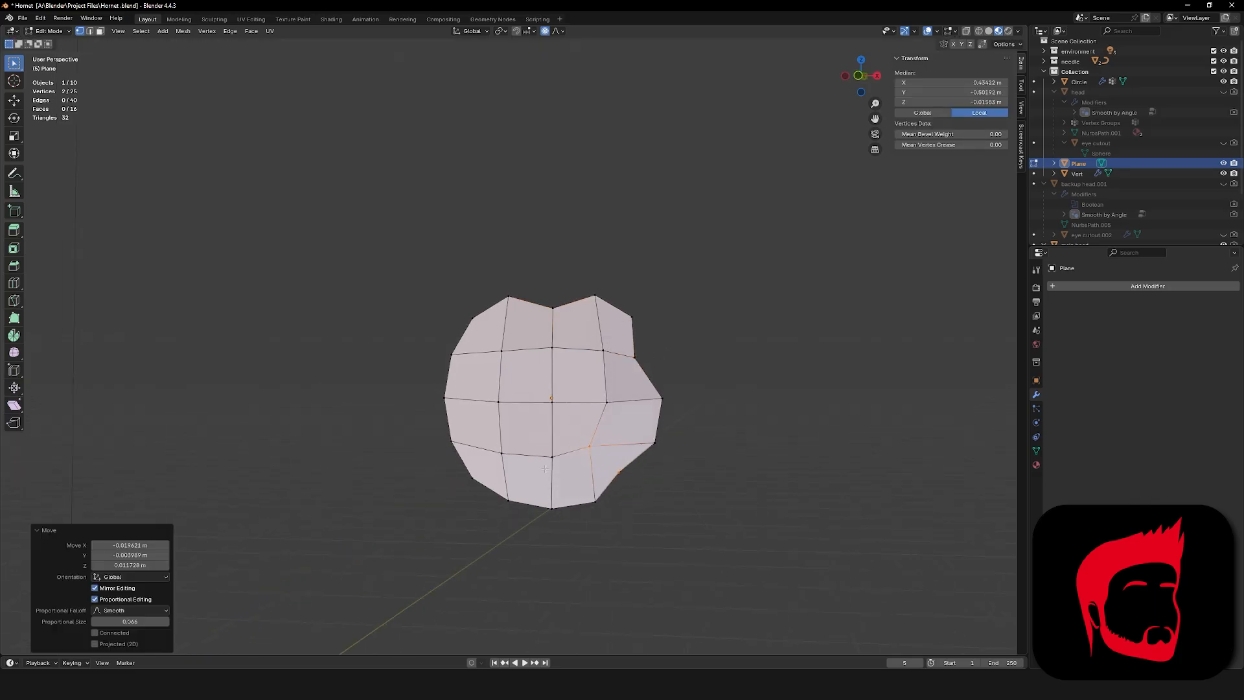
mouse_move(445, 425)
left_mouse_down()
mouse_move(508, 461)
mouse_move(517, 447)
left_mouse_up()
left_click(504, 474)
Sculpt the leaf with the Grab brush, pulling its edges and centre into an irregular shape, and return to Object Mode.
key("ctrl+Tab")
left_click_drag(456, 385, 510, 404)
middle_click_drag(574, 342, 559, 335)
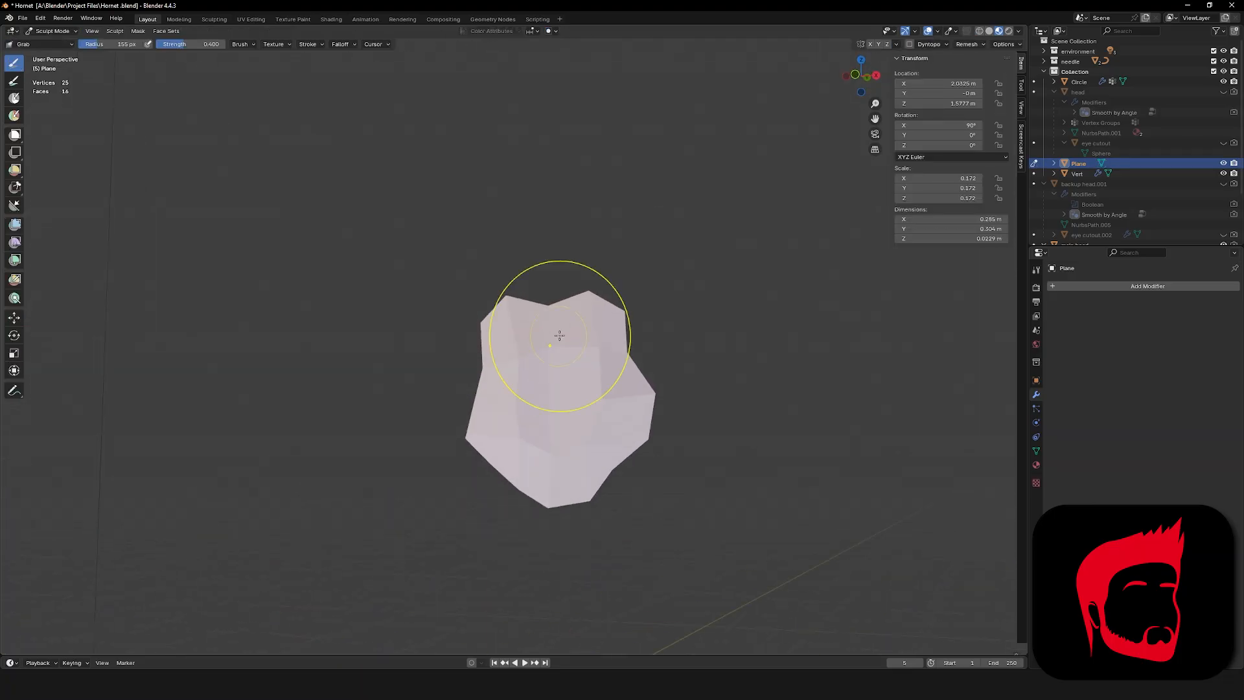
left_click_drag(559, 336, 564, 353)
mouse_move(574, 354)
middle_mouse_down()
mouse_move(594, 361)
mouse_move(578, 364)
middle_mouse_up()
left_click_drag(607, 443, 597, 433)
left_click_drag(489, 399, 509, 395)
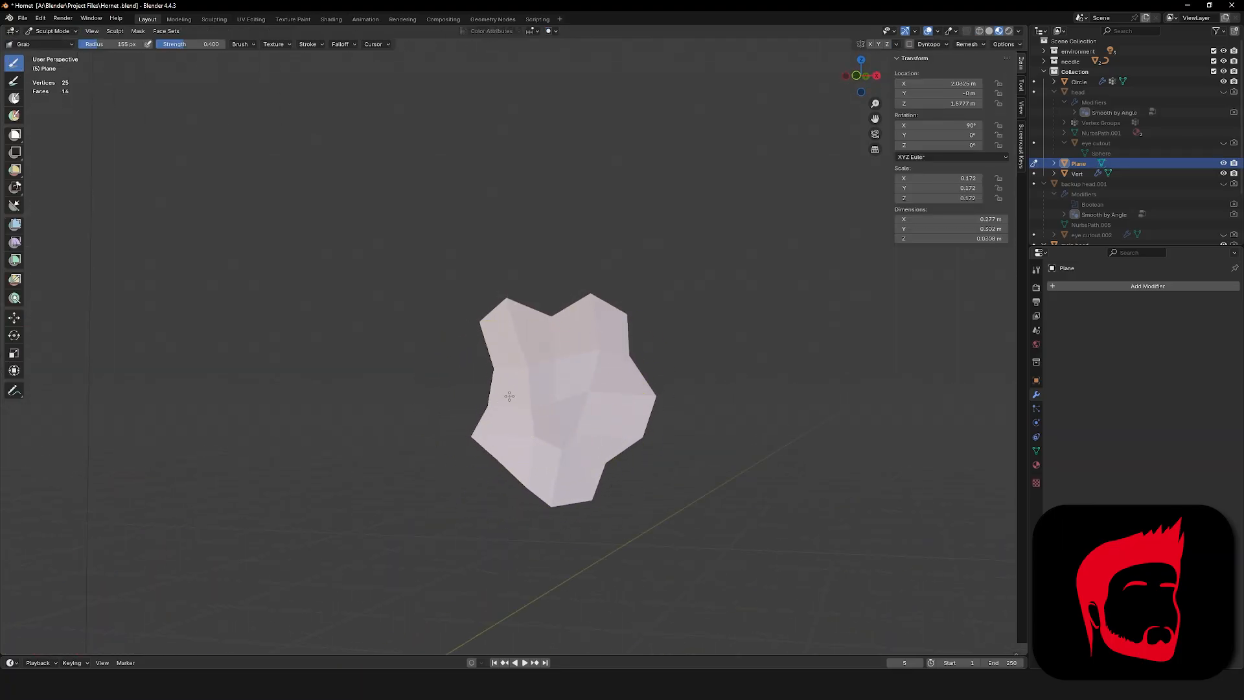
left_click_drag(519, 305, 511, 317)
mouse_move(511, 316)
middle_mouse_down()
mouse_move(447, 317)
mouse_move(481, 324)
middle_mouse_up()
key("ctrl+Tab")
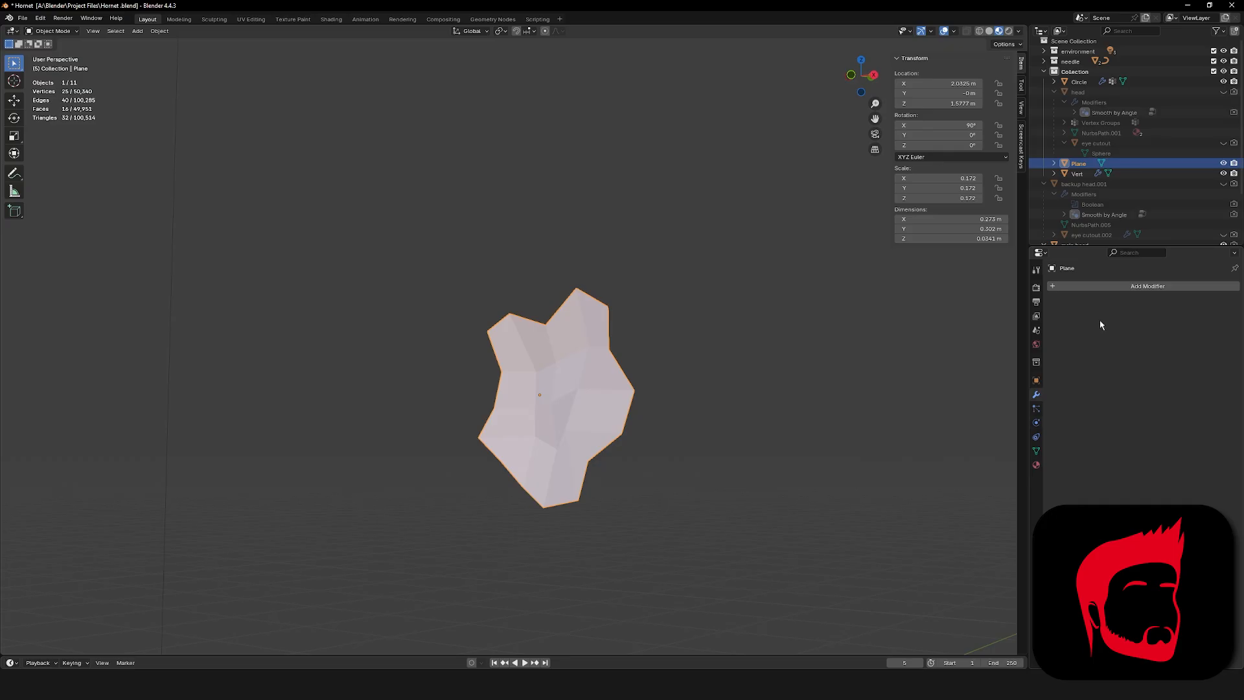
left_click(1104, 286)
left_click(1104, 286)
left_click(1095, 304)
middle_click_drag(931, 330, 902, 350)
key("ctrl+z")
Add a Solidify modifier to the leaf.
left_click(1104, 286)
left_click(1104, 286)
left_click(1090, 334)
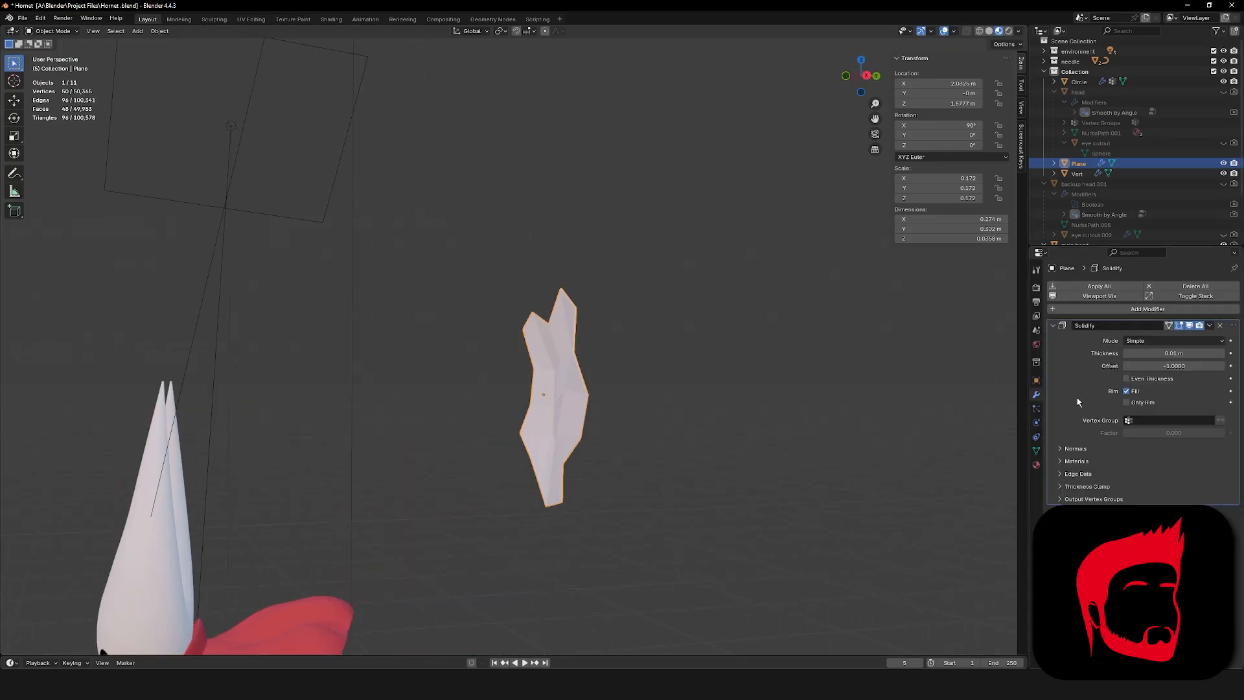
Try out other Solidify settings, such as a different thickness, on the leaf.
left_click_drag(1154, 366, 1229, 354)
key("ctrl+z")
left_click(1222, 353)
middle_click_drag(789, 385, 868, 367)
left_click(1127, 353)
Scale the leaf down to 0.029, deselect it and save the file.
key("s")
left_click(593, 403)
scroll(593, 402, "up", 5)
middle_click_drag(635, 321, 768, 235, "shift")
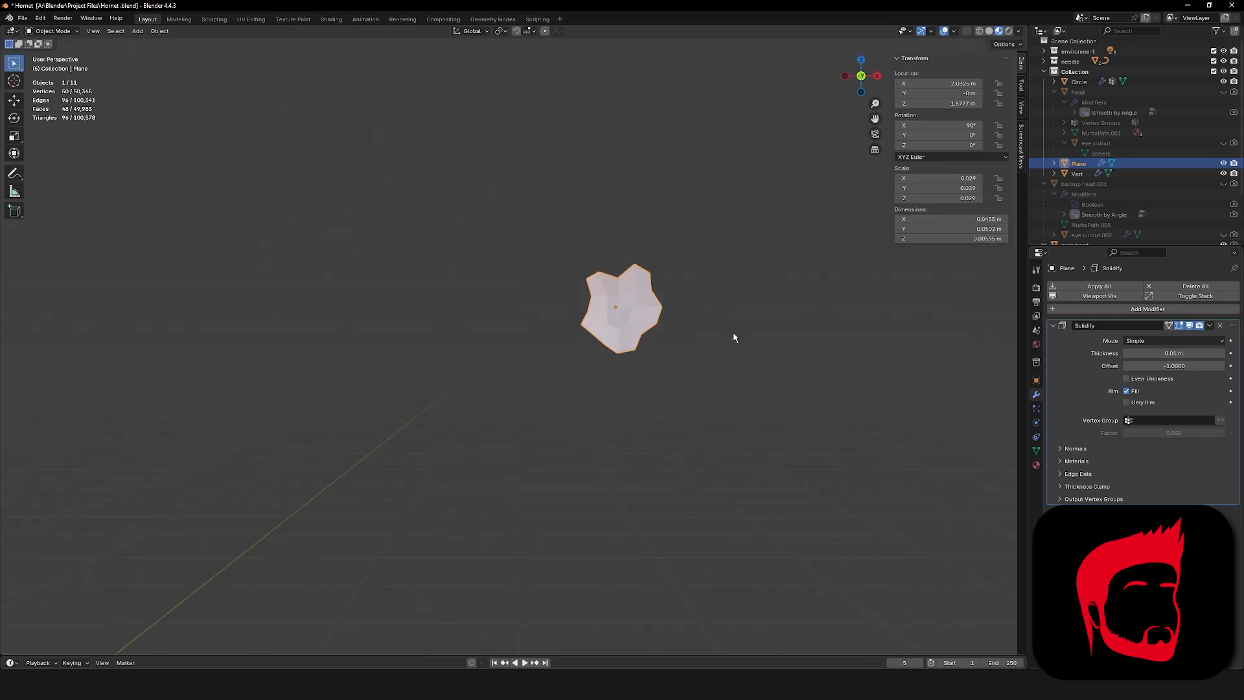
left_click(755, 430)
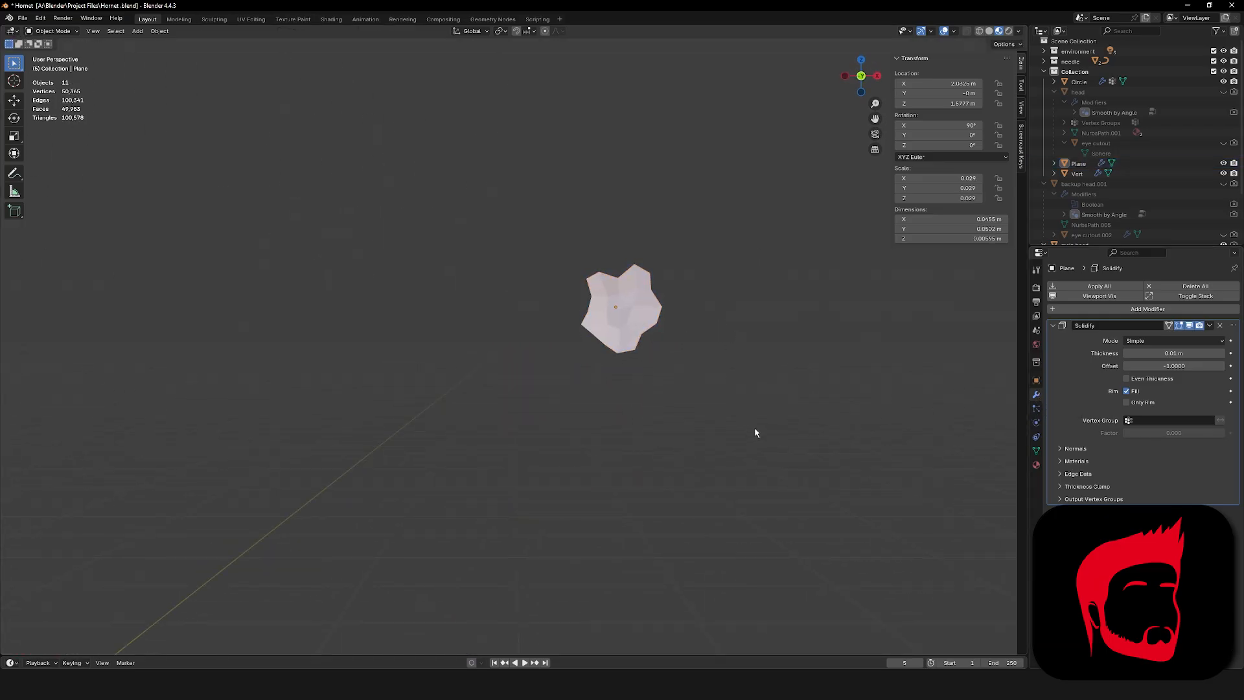
key("ctrl+s")
Apply Shade Auto Smooth to the leaf with a 30° angle.
middle_click_drag(679, 411, 702, 410)
left_click(647, 329)
right_click(646, 328)
left_click(648, 328)
scroll(646, 324, "up", 1)
mouse_move(647, 317)
middle_mouse_down()
mouse_move(639, 293)
mouse_move(648, 319)
middle_mouse_up()
right_click(648, 319)
left_click(650, 330)
Give the leaf a new material and name it leaf1.
left_click(1038, 466)
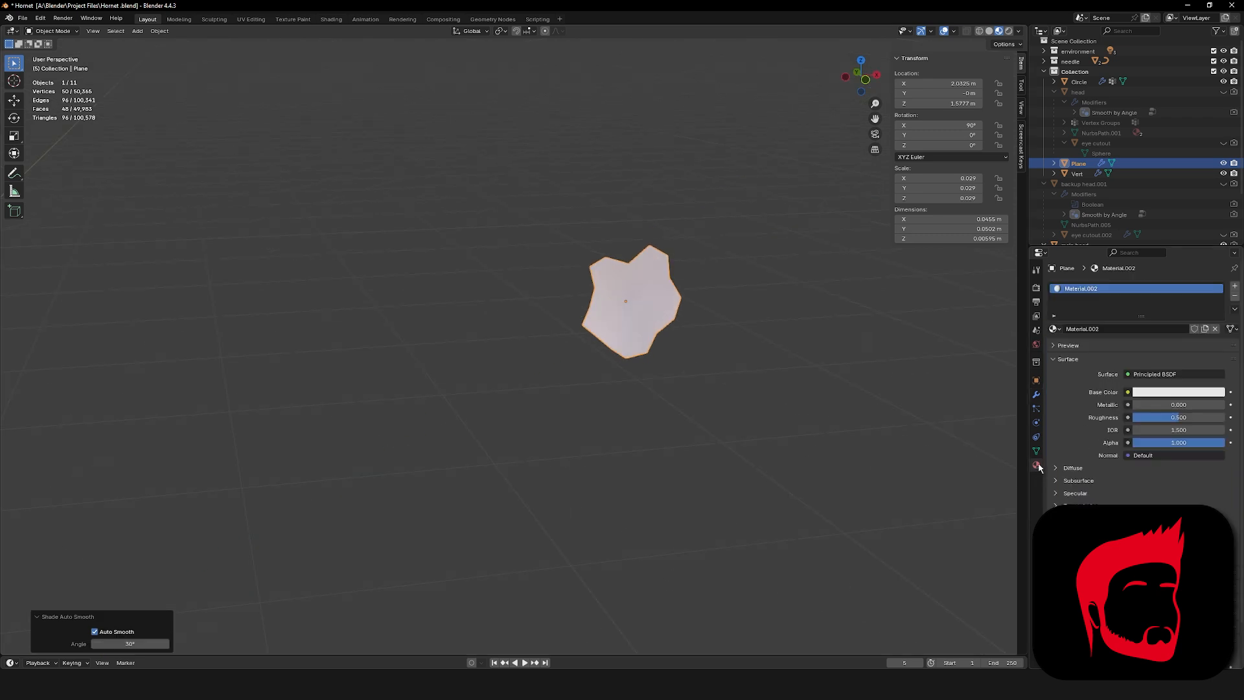
left_click(1055, 328)
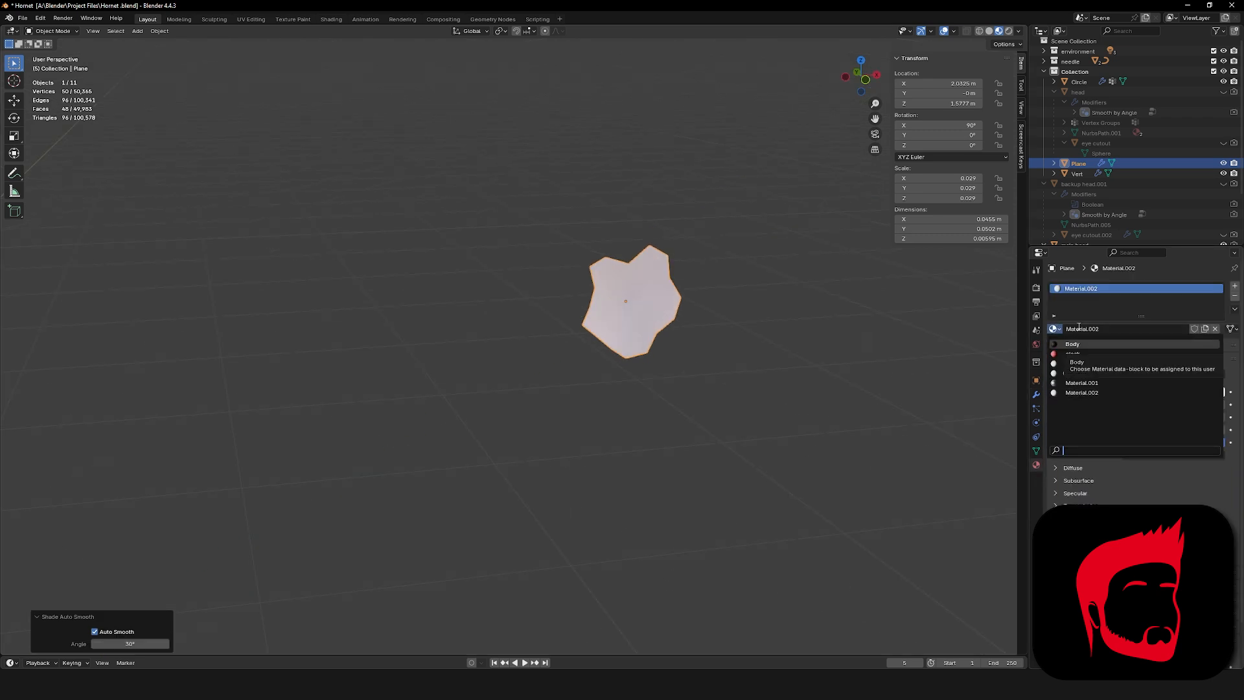
left_click(1118, 329)
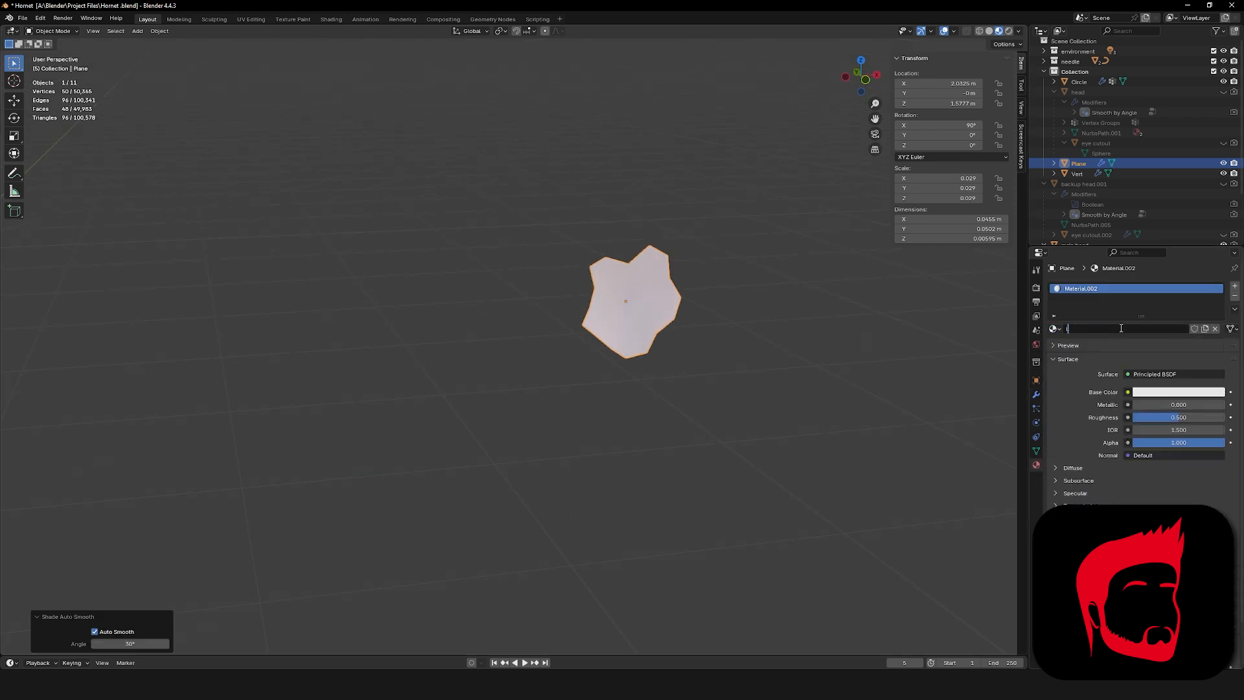
Set the leaf1 base color to a muted green with hue 0.281, saturation 0.709 and value 0.275.
left_click(1151, 392)
left_click(1133, 250)
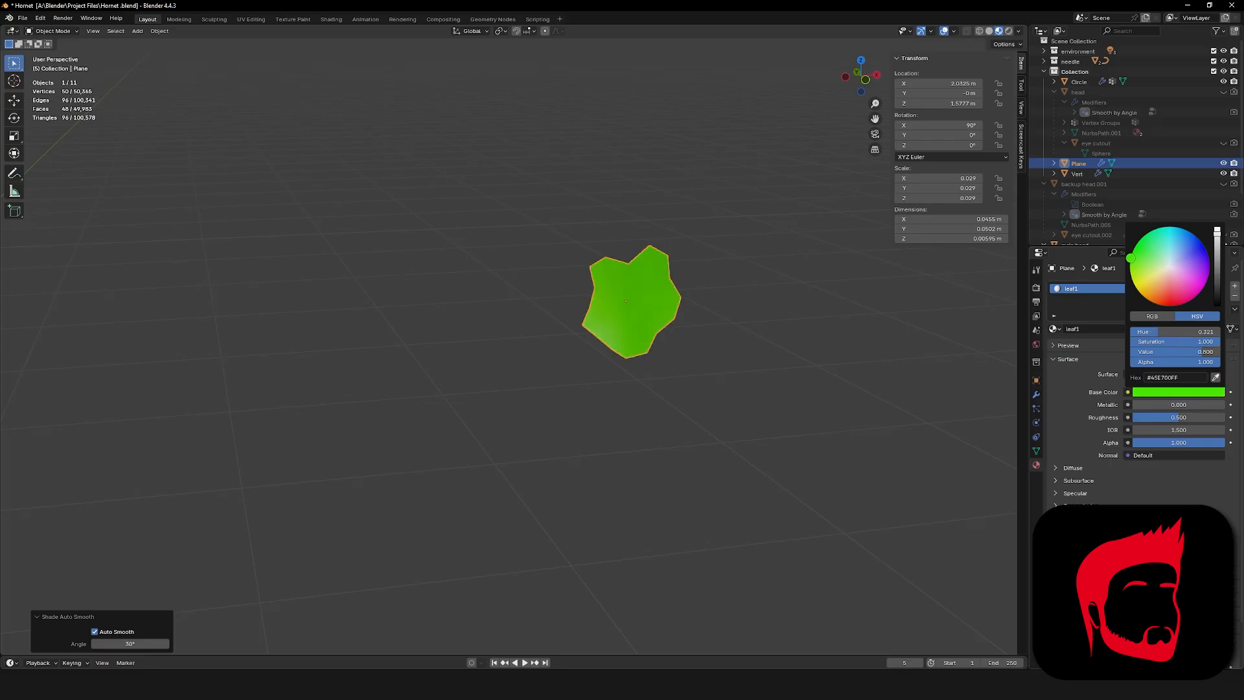
left_click_drag(1217, 232, 1217, 260)
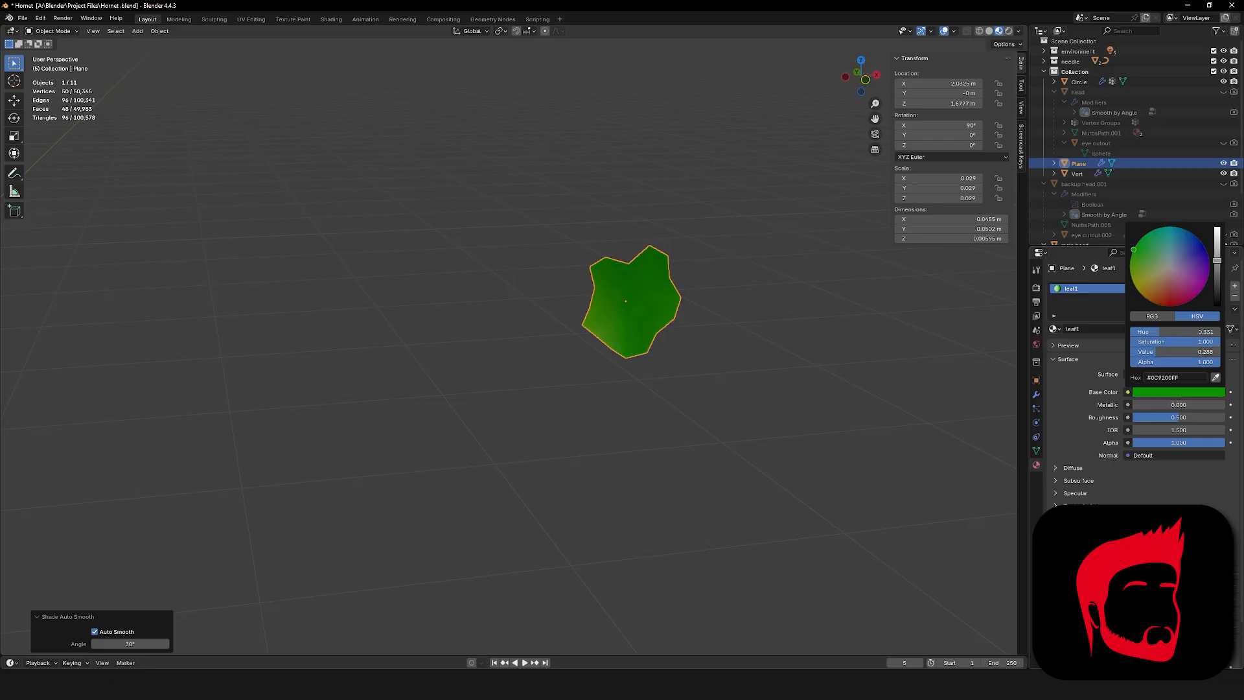
left_click_drag(1142, 250, 1152, 262)
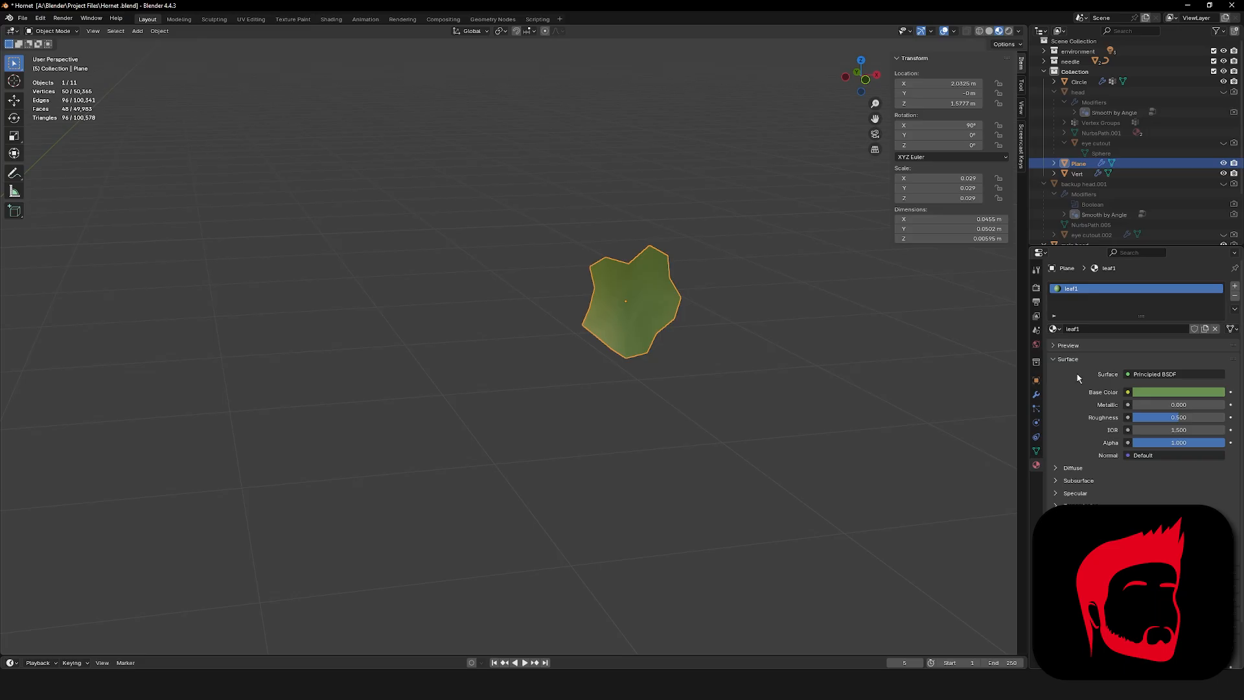
Duplicate the leaf beside the original and make the copy's material independent of leaf1.
key("shift+d")
left_click(703, 313)
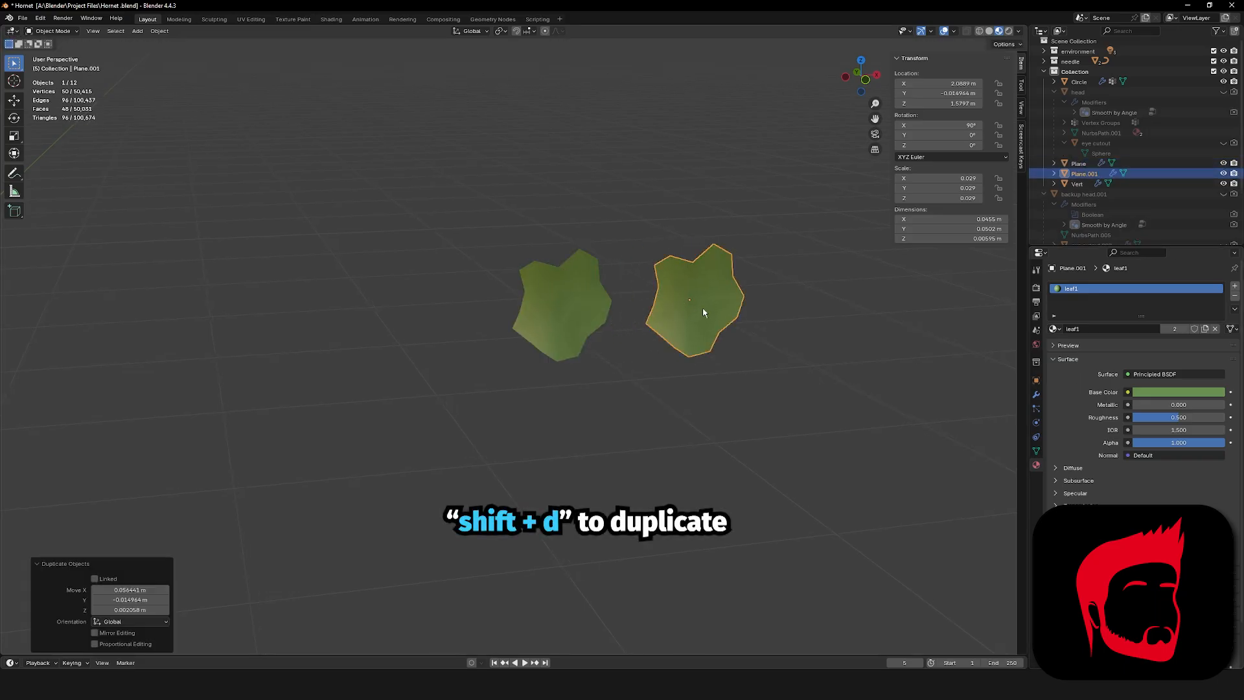
left_click(1175, 329)
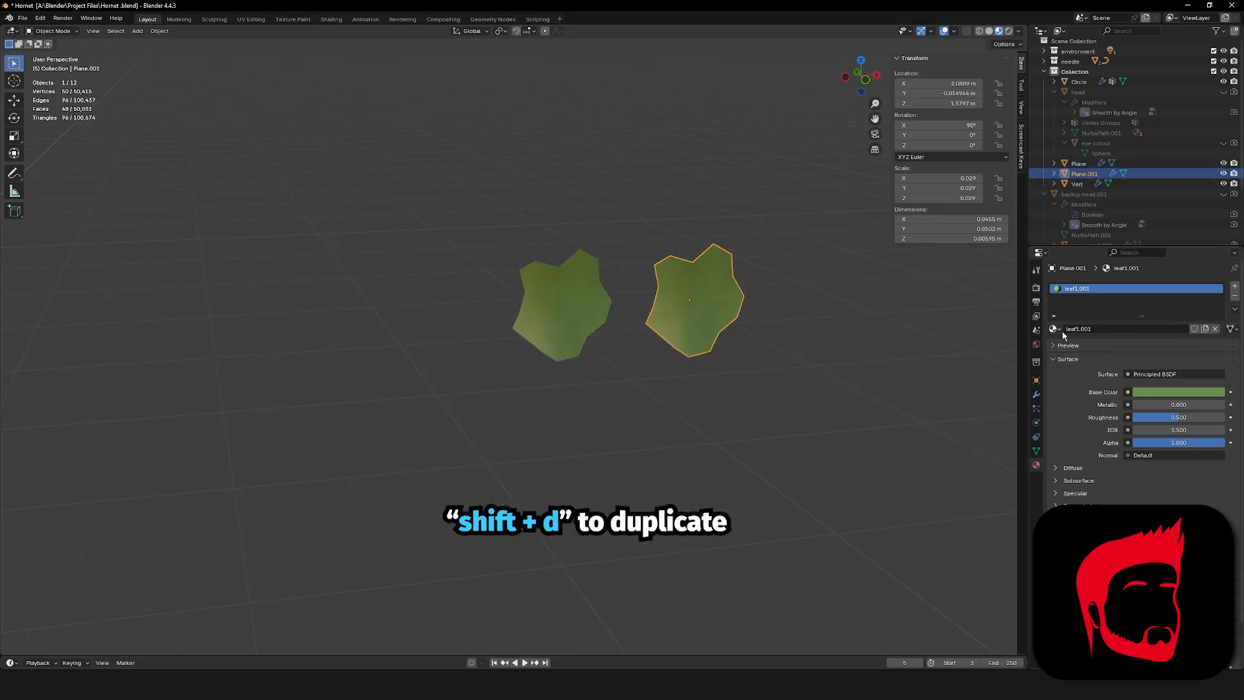
Set the duplicate leaf's base color to a muted purple-blue with hue 0.674, saturation 0.743 and value 0.275.
left_click(1165, 393)
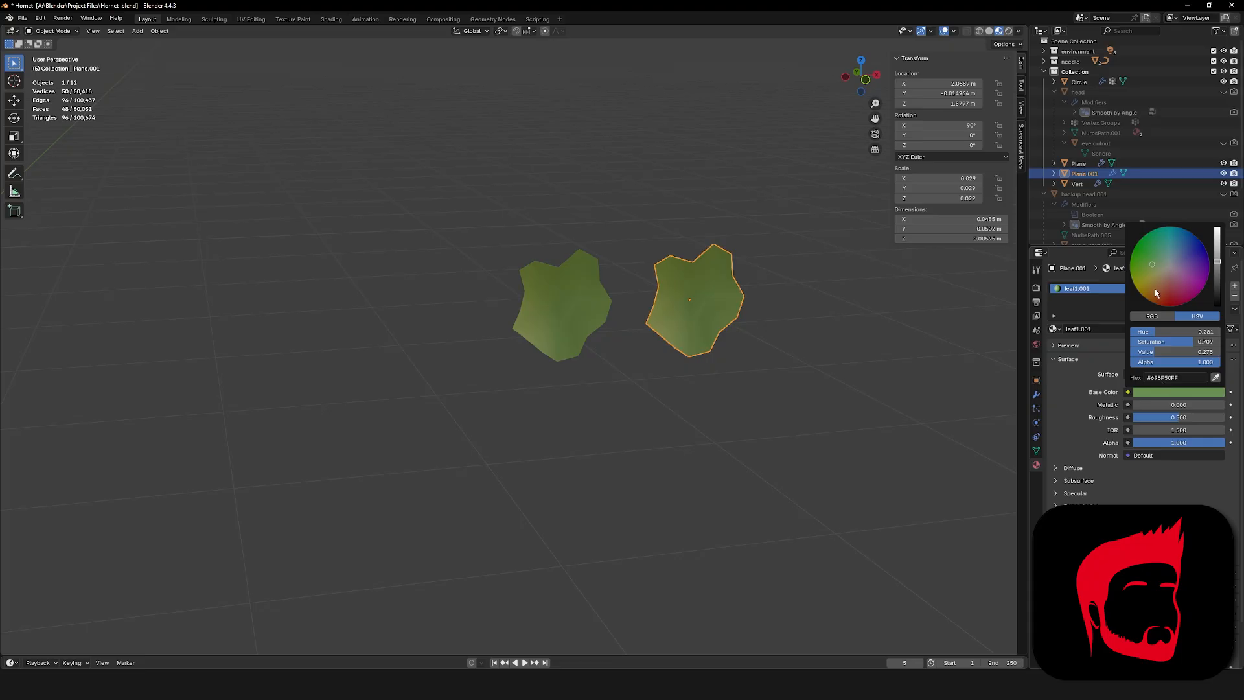
mouse_move(1152, 276)
left_mouse_down()
mouse_move(1198, 240)
mouse_move(1190, 258)
left_mouse_up()
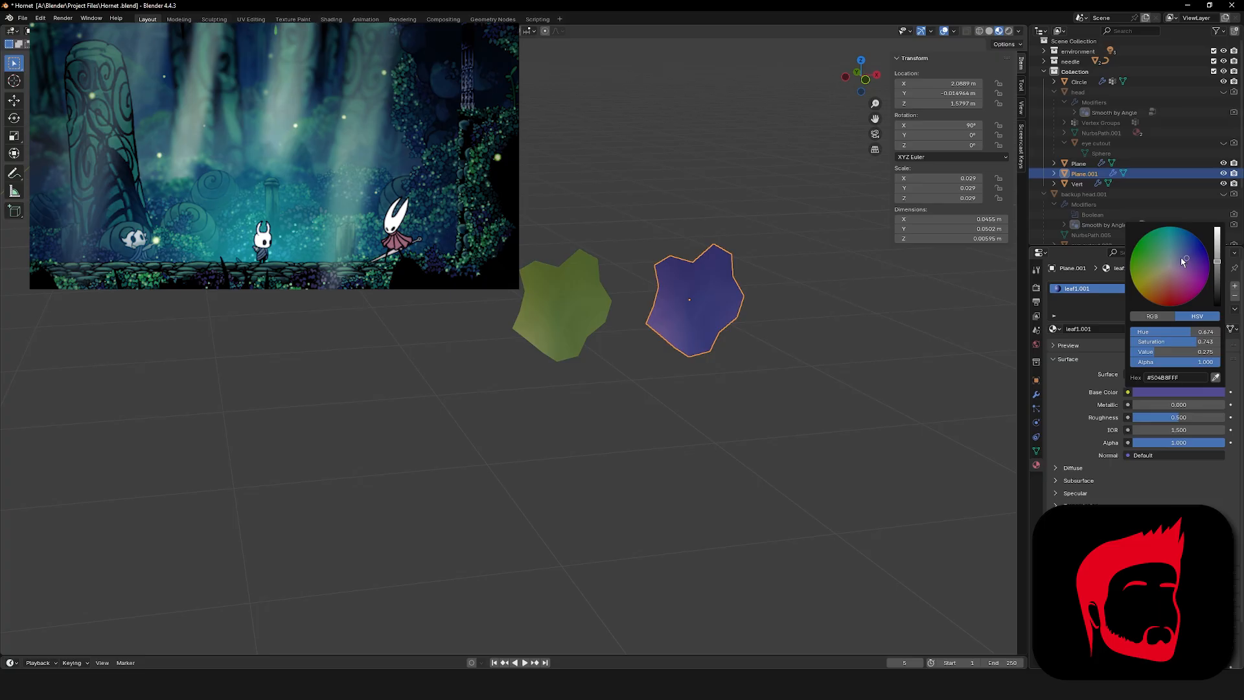
middle_click_drag(767, 315, 652, 317, "shift")
left_click(640, 318)
Duplicate the purple leaf and place the copy below the other two leaves.
left_click(553, 334)
key("shift+d")
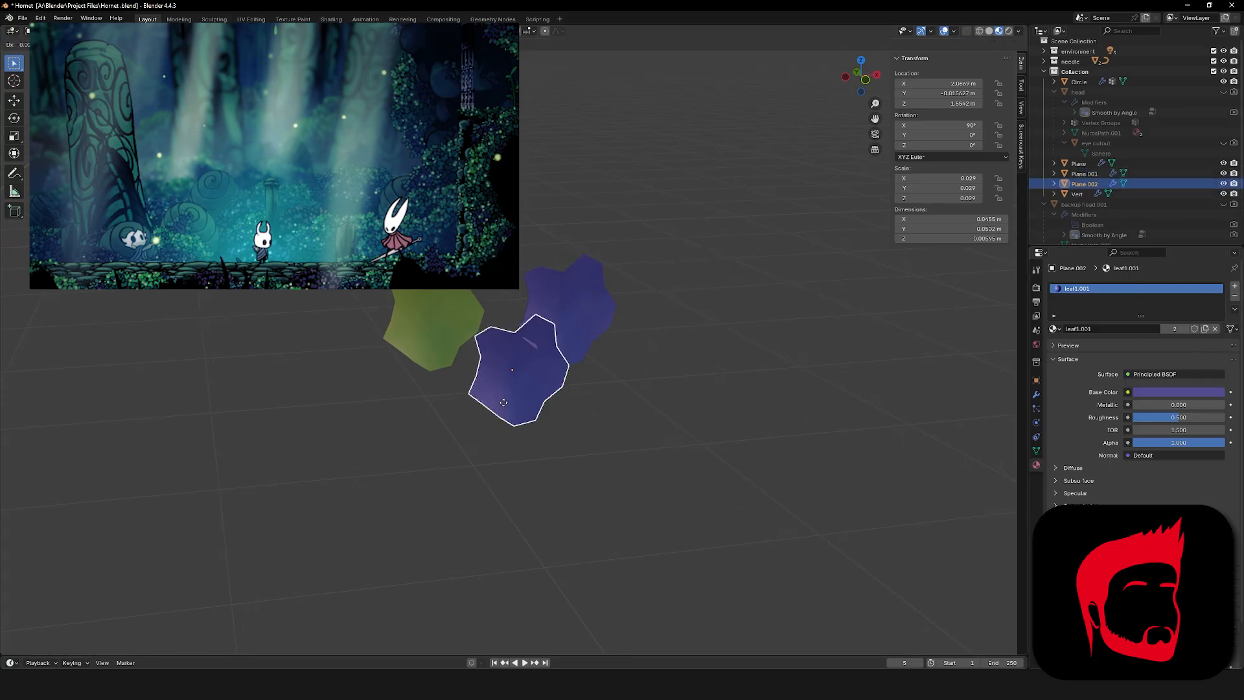
left_click(514, 444)
Move the two middle vertices on the lower purple leaf's left edge outward with proportional editing off.
key("Tab")
left_click(489, 435)
scroll(489, 432, "up", 2)
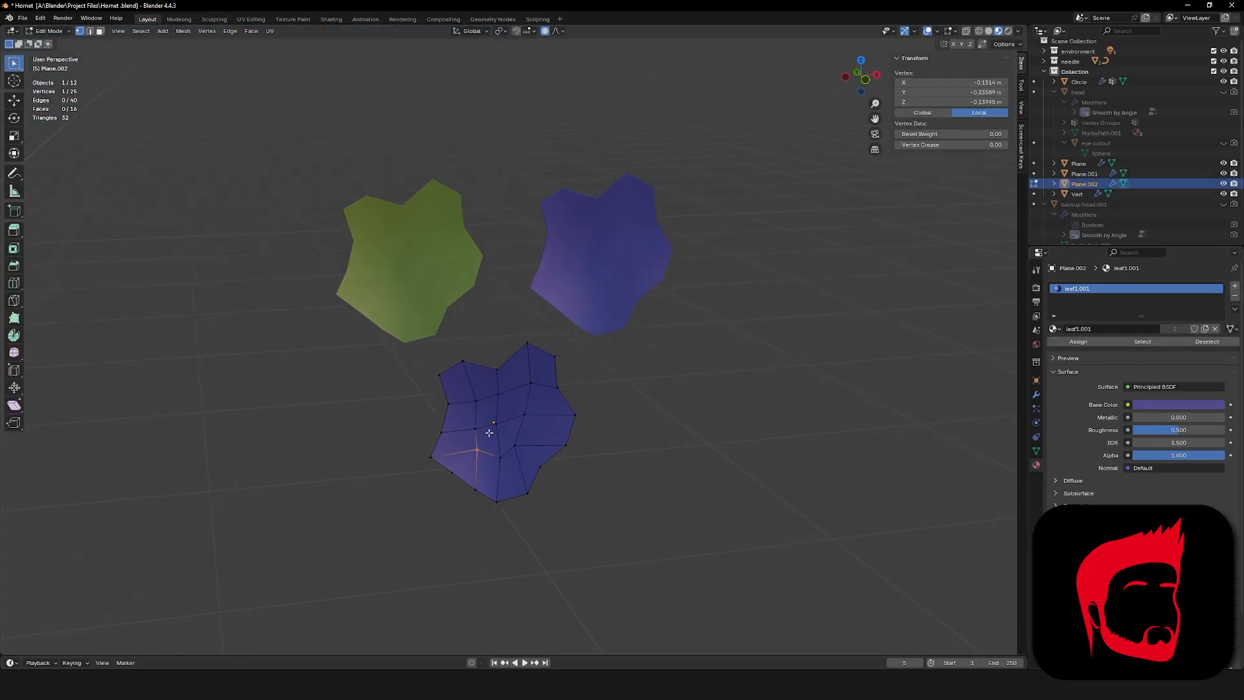
left_click_drag(471, 455, 419, 401)
key("g")
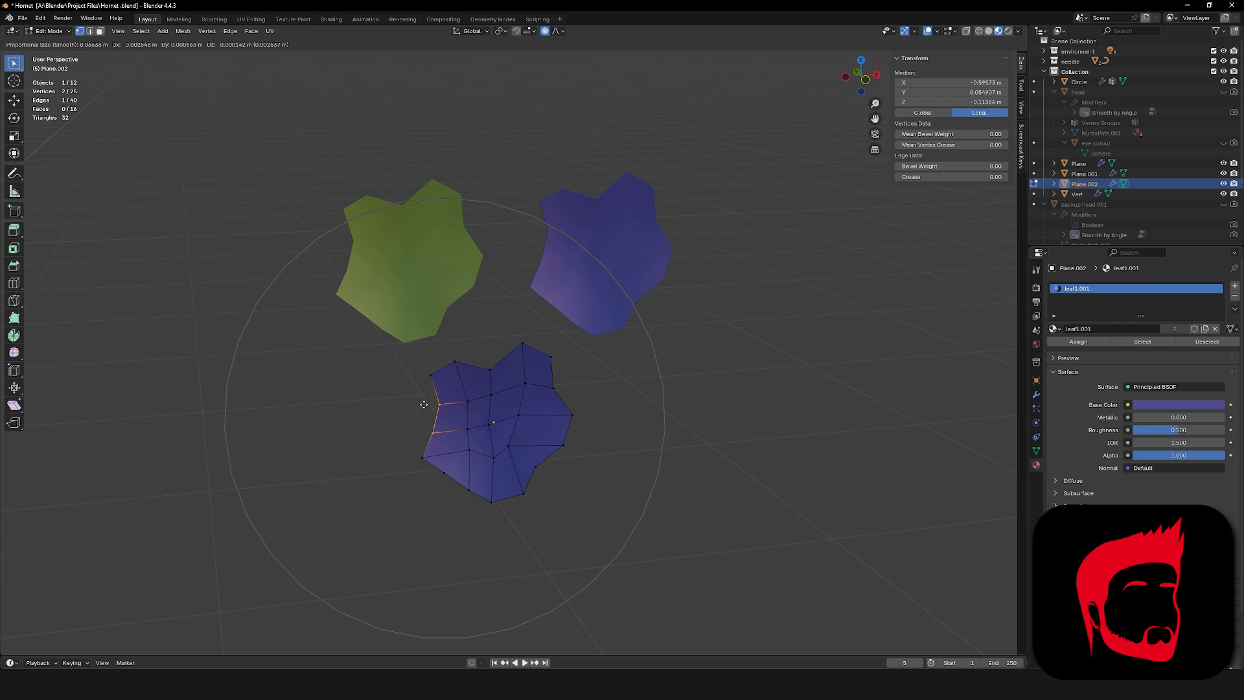
right_click(439, 414)
key("g")
left_click(433, 419)
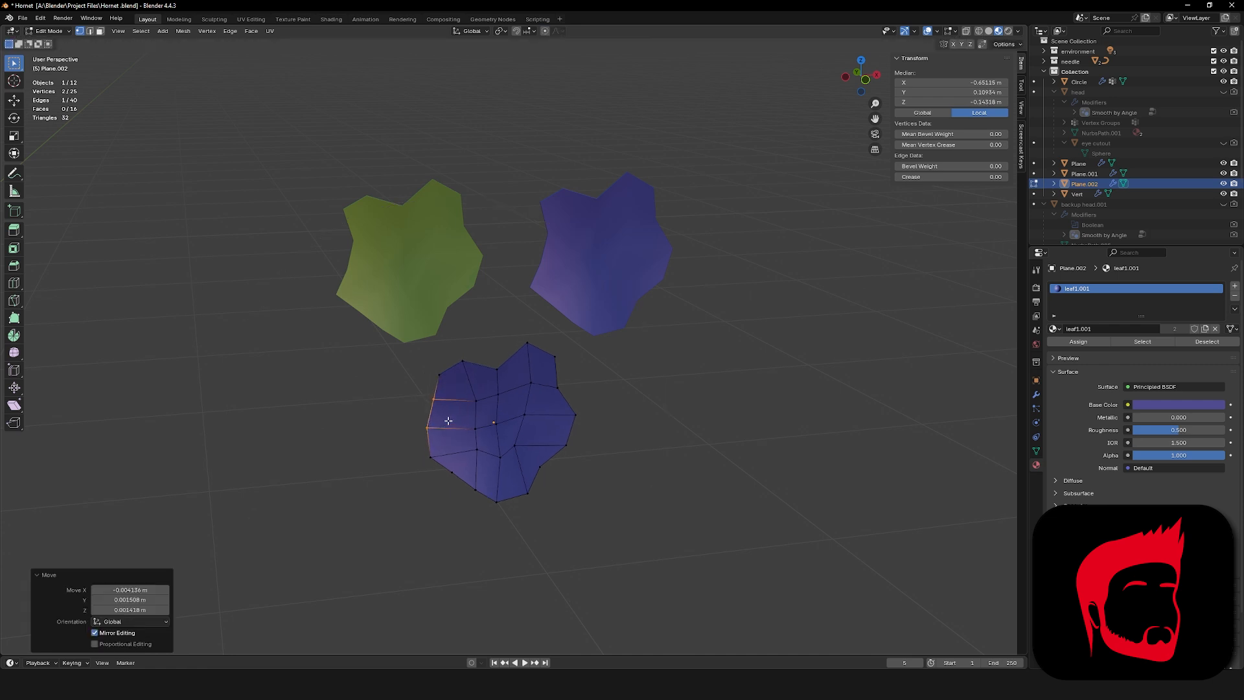
Sculpt the lower leaf's outline with the Grab brush at a 69 px radius, pulling its lobes inward.
key("ctrl+Tab")
left_click_drag(445, 447, 467, 443)
mouse_move(516, 356)
left_mouse_down()
mouse_move(548, 399)
mouse_move(553, 452)
left_mouse_up()
key("f")
left_click(606, 397)
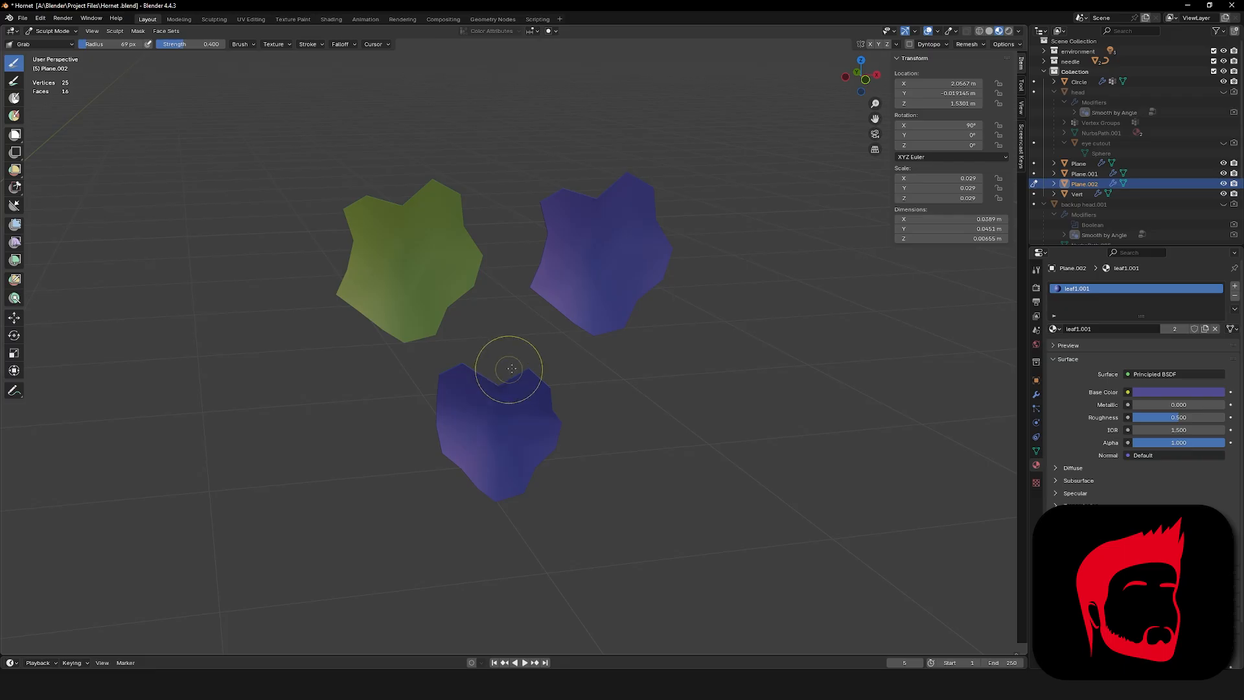
left_click_drag(459, 369, 450, 391)
Switch sculpting to the upper purple leaf and reshape its right lobe using a Grab brush of 147 px radius.
mouse_move(452, 386)
middle_mouse_down()
mouse_move(531, 399)
mouse_move(397, 389)
mouse_move(467, 416)
mouse_move(417, 381)
mouse_move(564, 356)
middle_mouse_up()
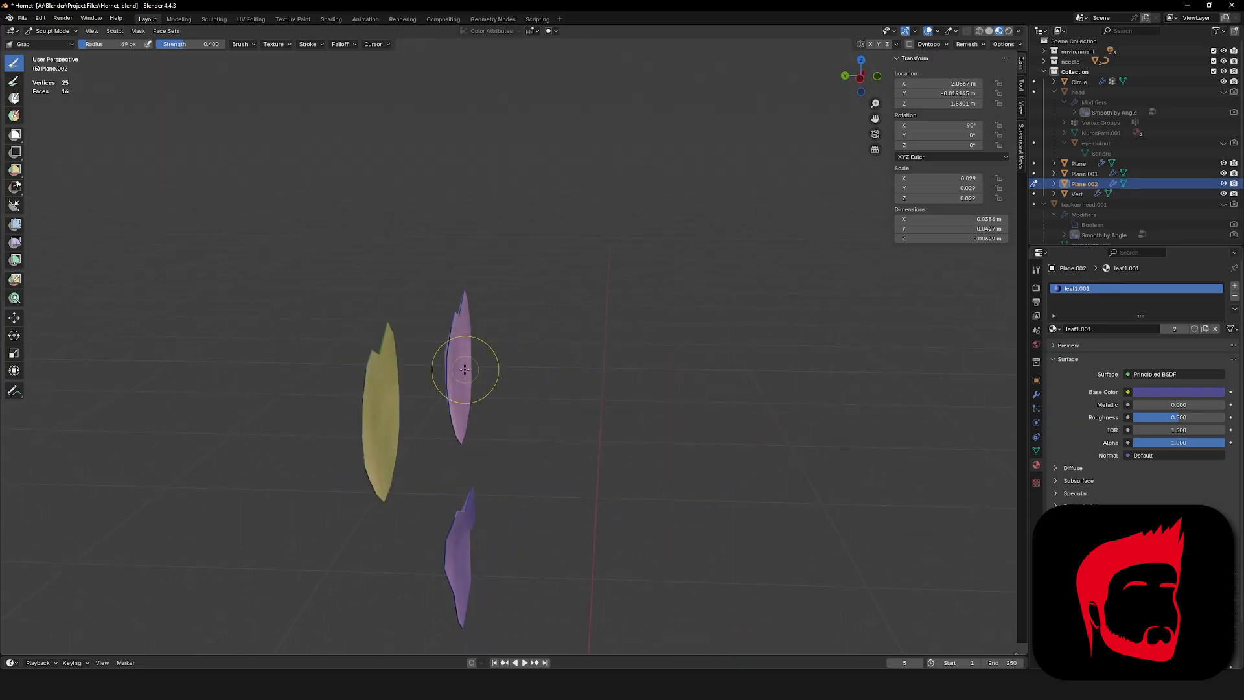
key("alt+q")
middle_click_drag(485, 391, 389, 382)
key("f")
left_click(489, 310)
left_click_drag(490, 310, 499, 375)
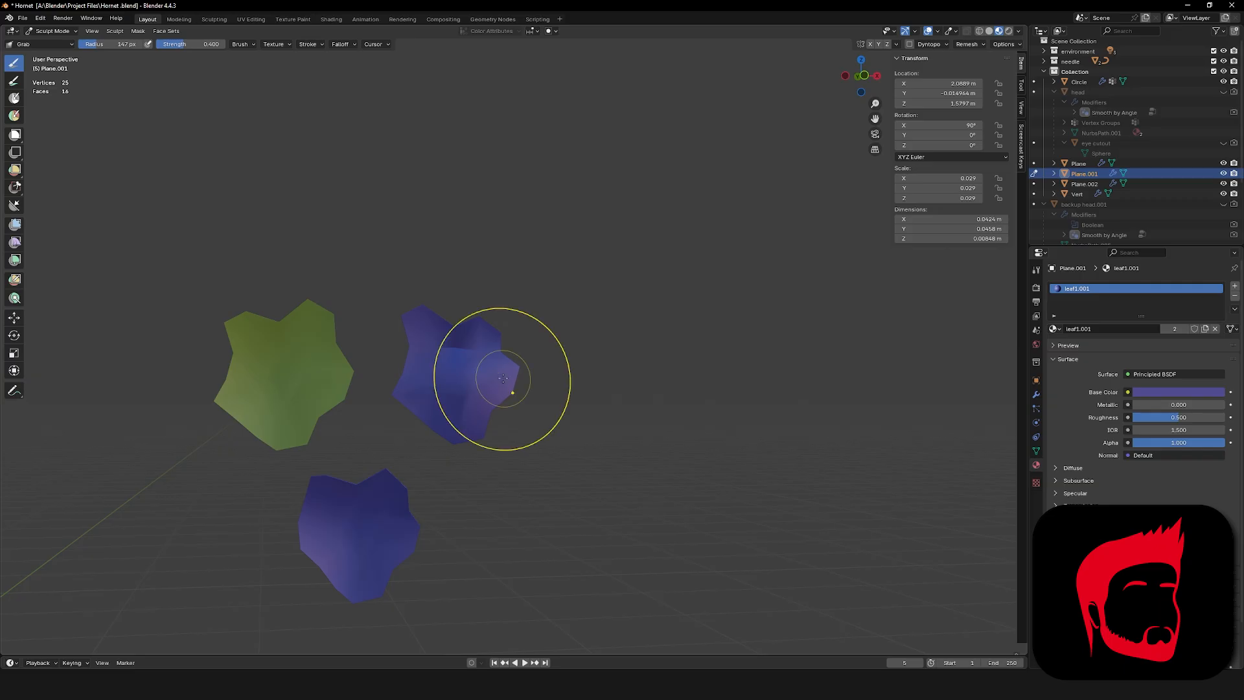
Give the lower leaf its own single-user material copy and set its base color to a pale green.
key("ctrl+Tab")
left_click(390, 486)
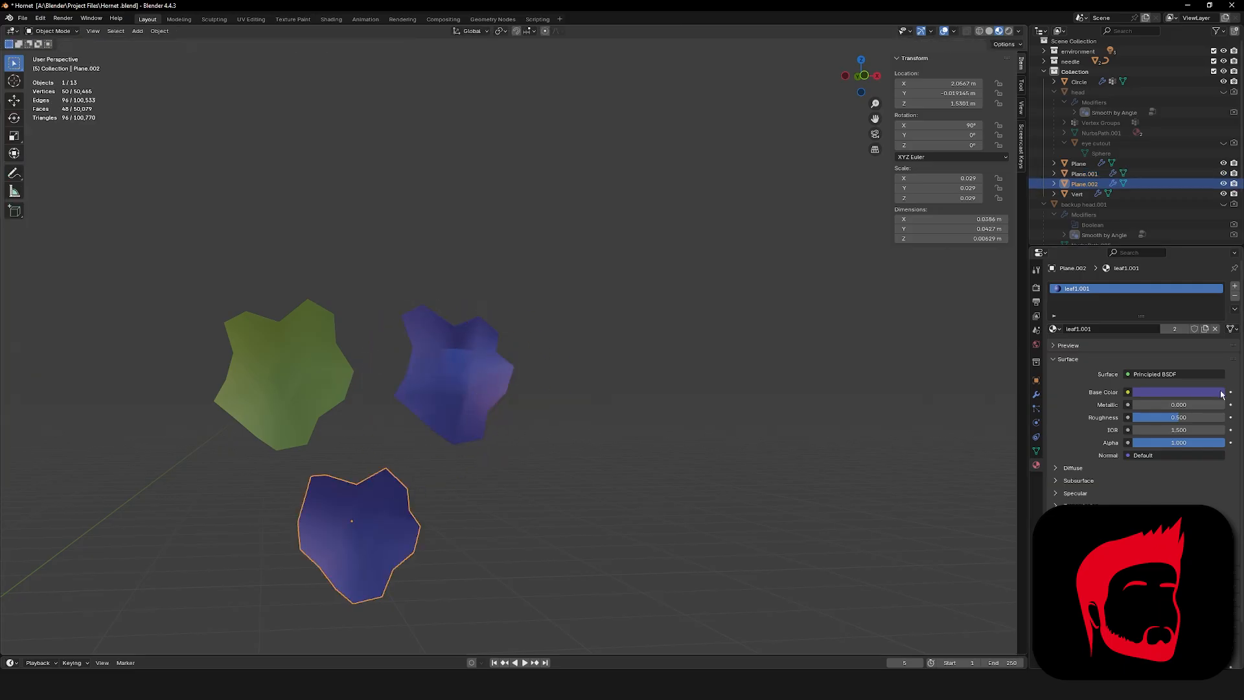
left_click(1205, 329)
left_click(1146, 392)
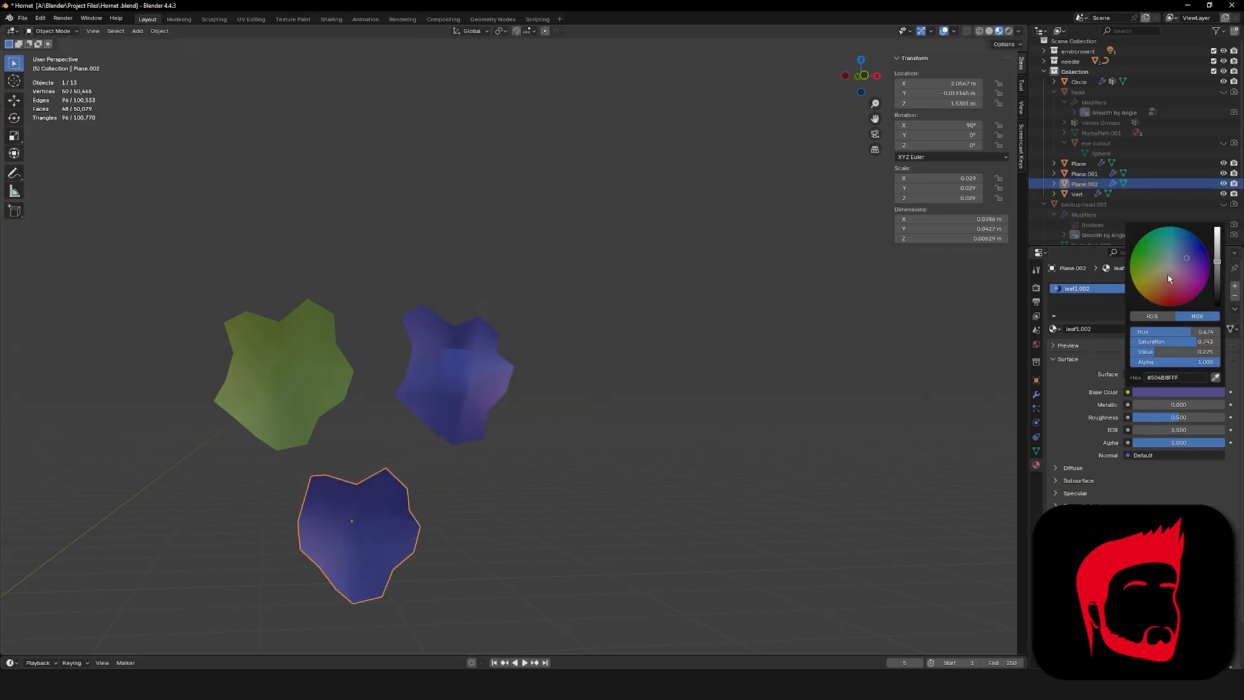
mouse_move(1167, 274)
left_mouse_down()
mouse_move(1144, 258)
mouse_move(1160, 272)
mouse_move(1160, 256)
left_mouse_up()
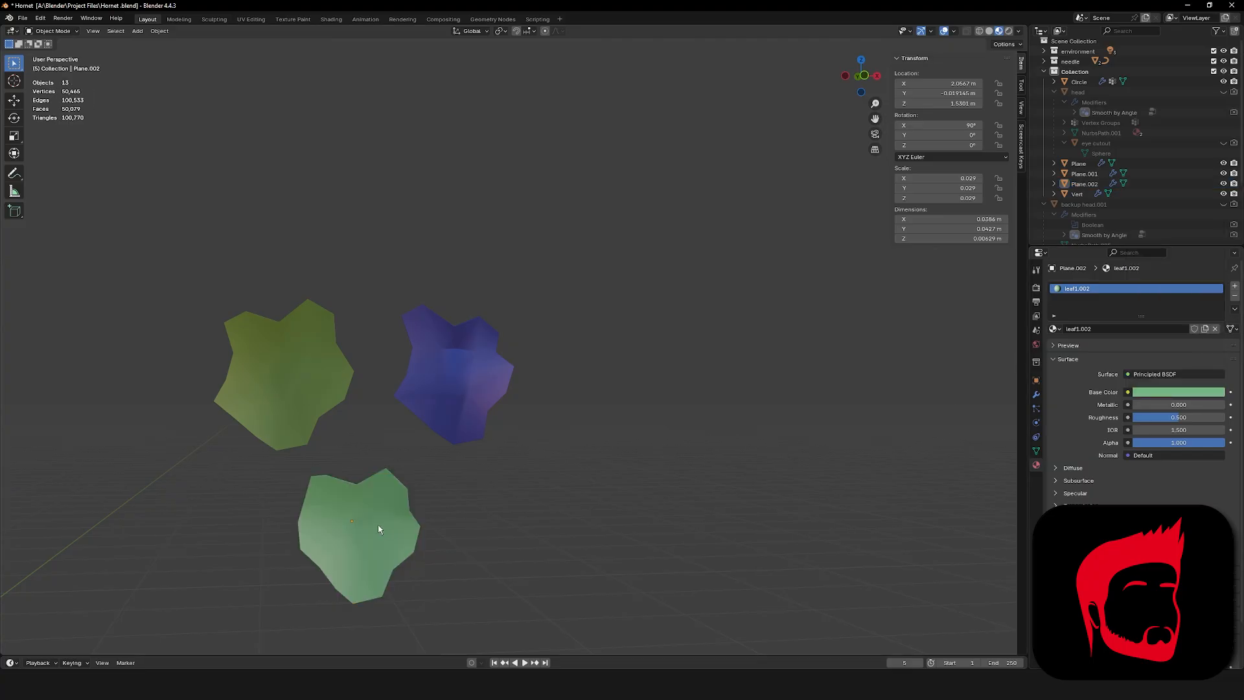
Move all three leaves into a new collection named Leaf Base.
scroll(547, 467, "down", 3)
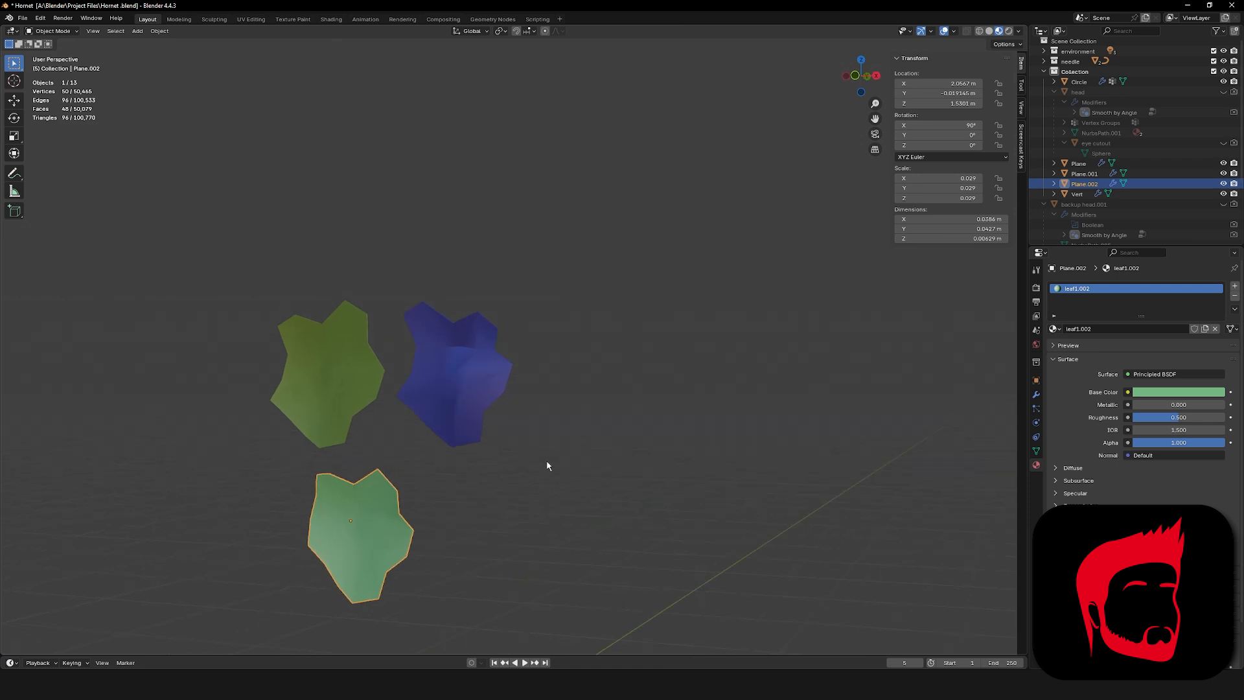
left_click_drag(392, 252, 688, 468)
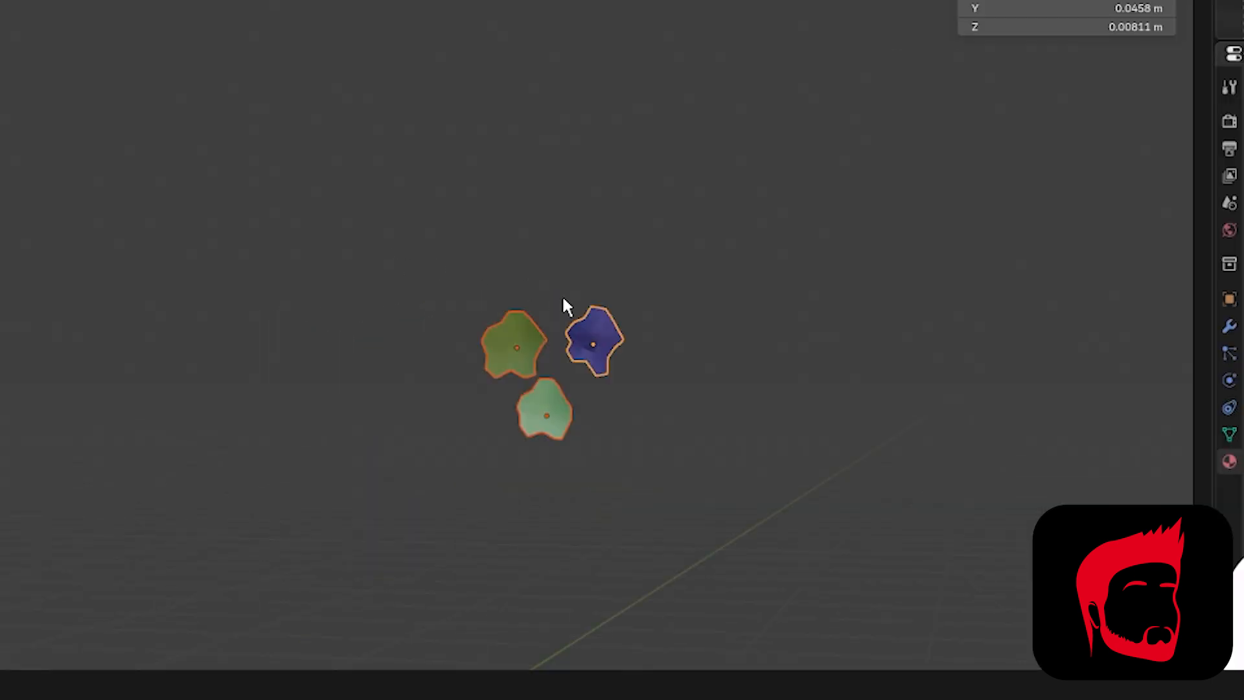
key("n")
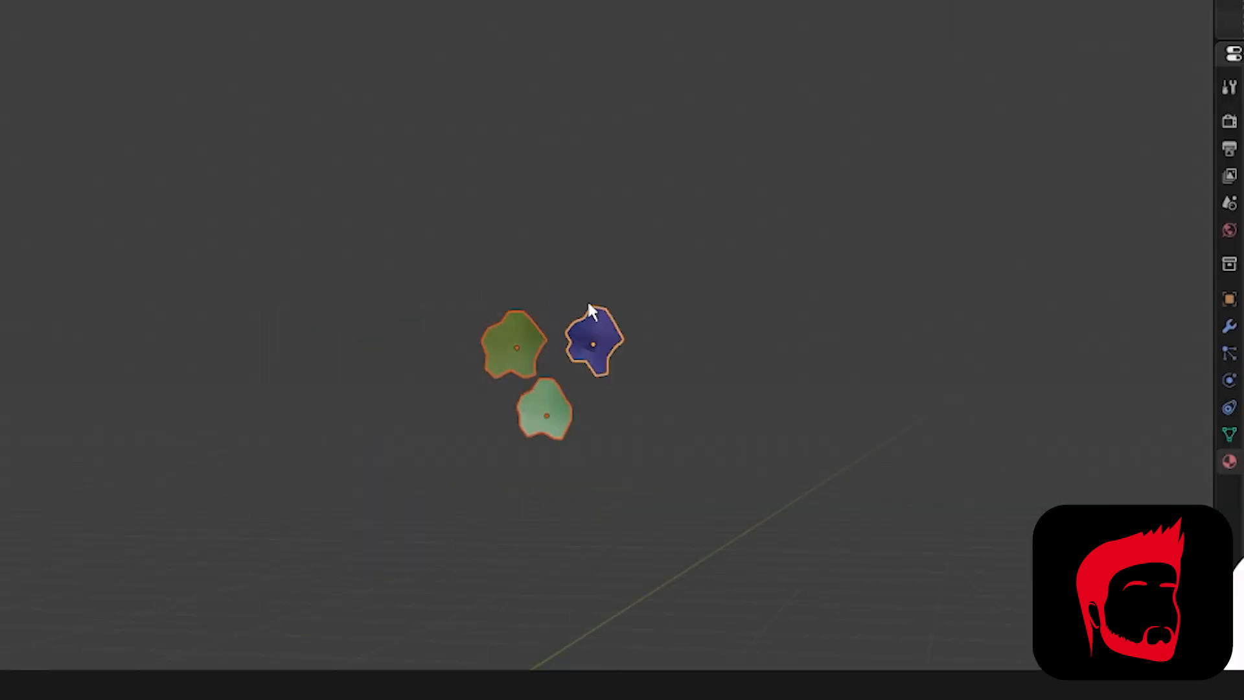
key("m")
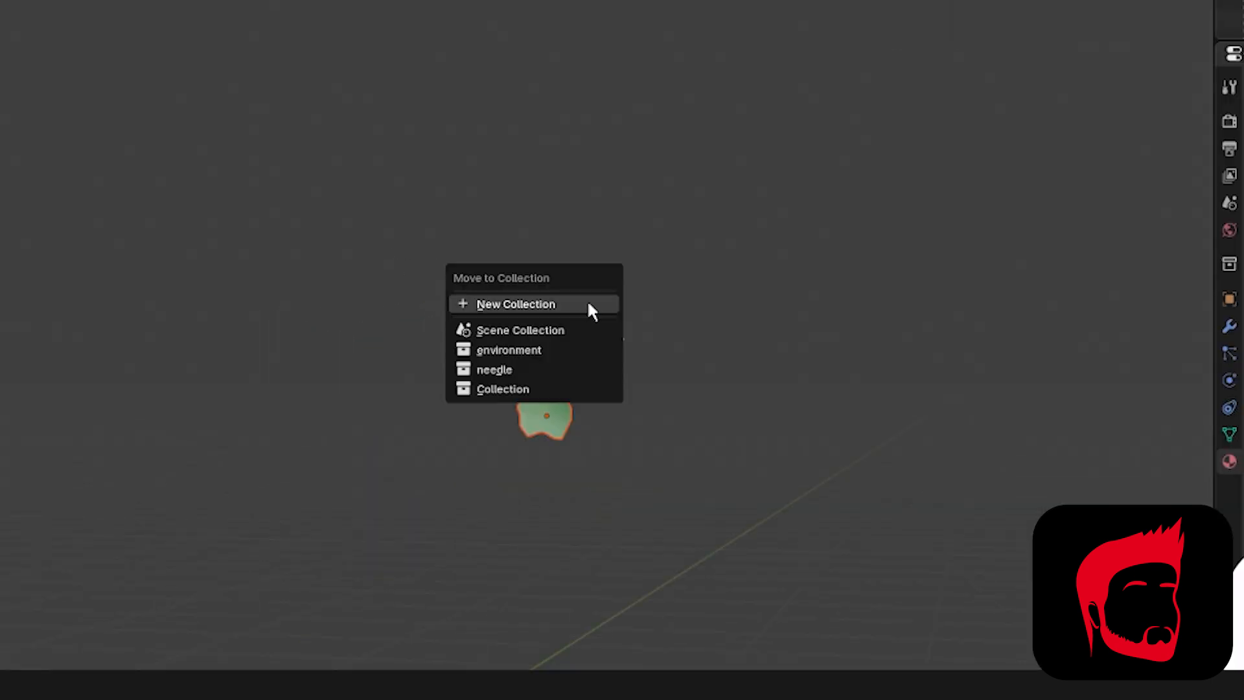
left_click(589, 303)
type("Leaf a")
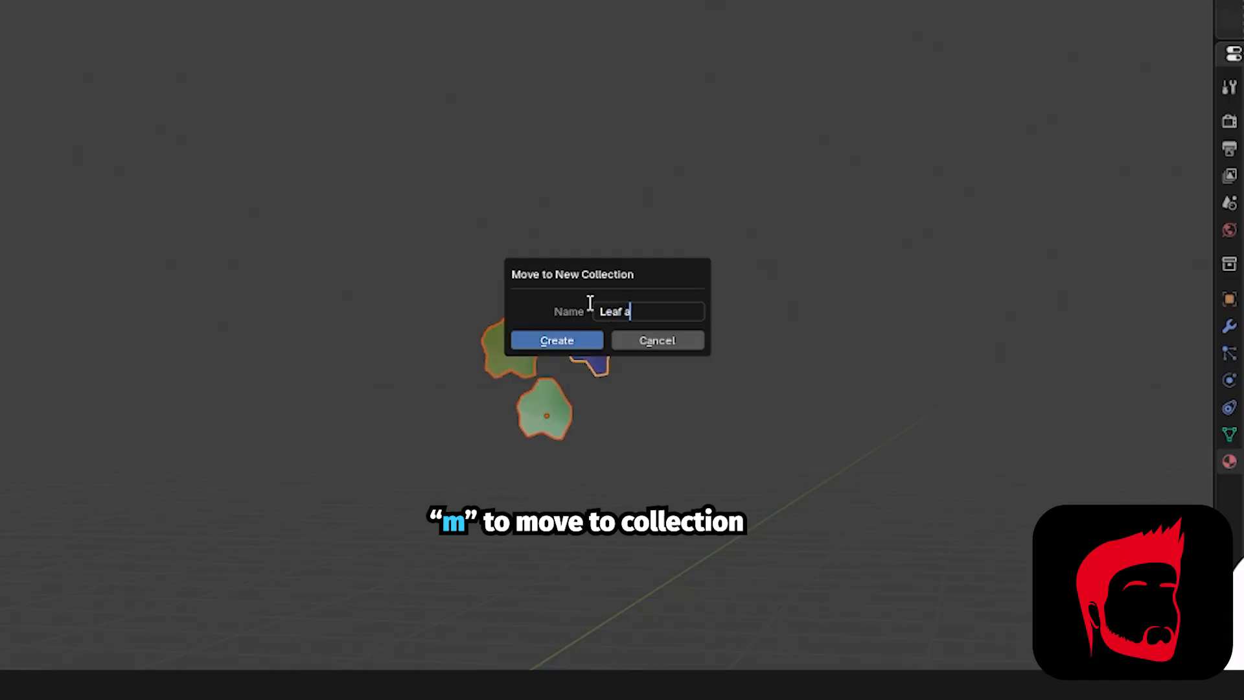
key("BackSpace")
type("Base")
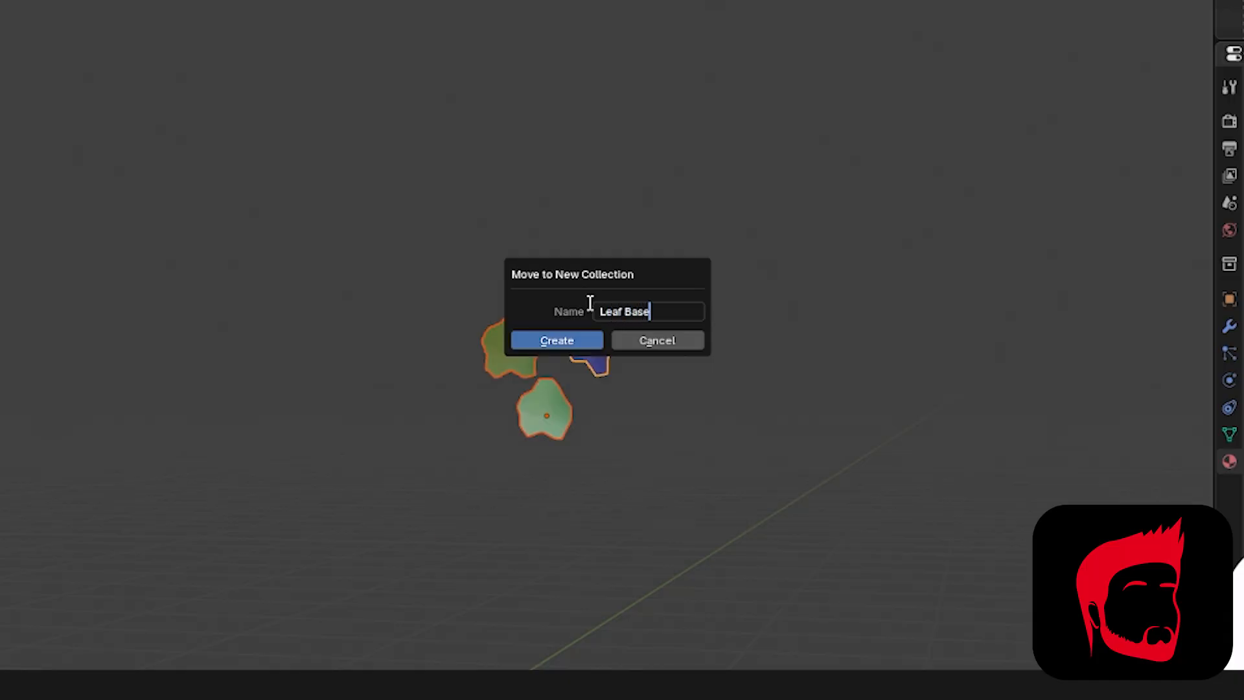
key("Return")
left_click(563, 339)
Add a 2 m cube at the world origin beneath the character and scale it uniformly to about 0.227.
middle_click_drag(745, 249, 481, 263)
scroll(481, 262, "down", 3)
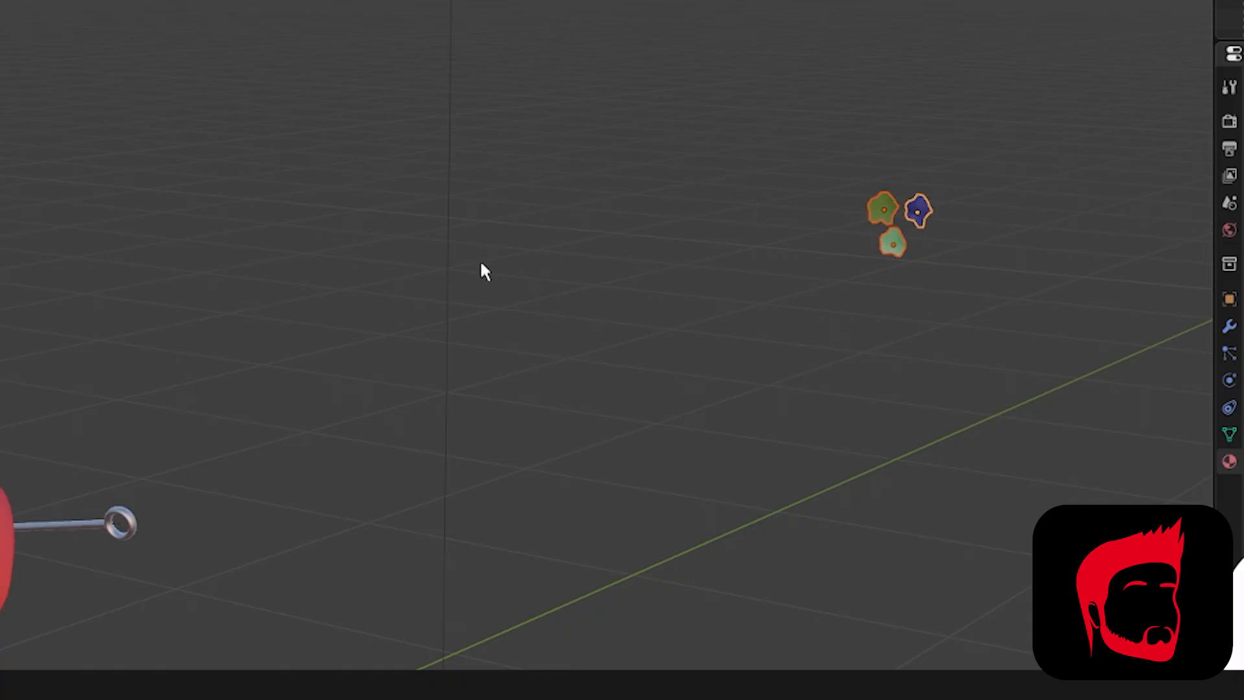
scroll(480, 262, "down", 1)
middle_click_drag(363, 262, 417, 121, "shift")
scroll(417, 122, "down", 3)
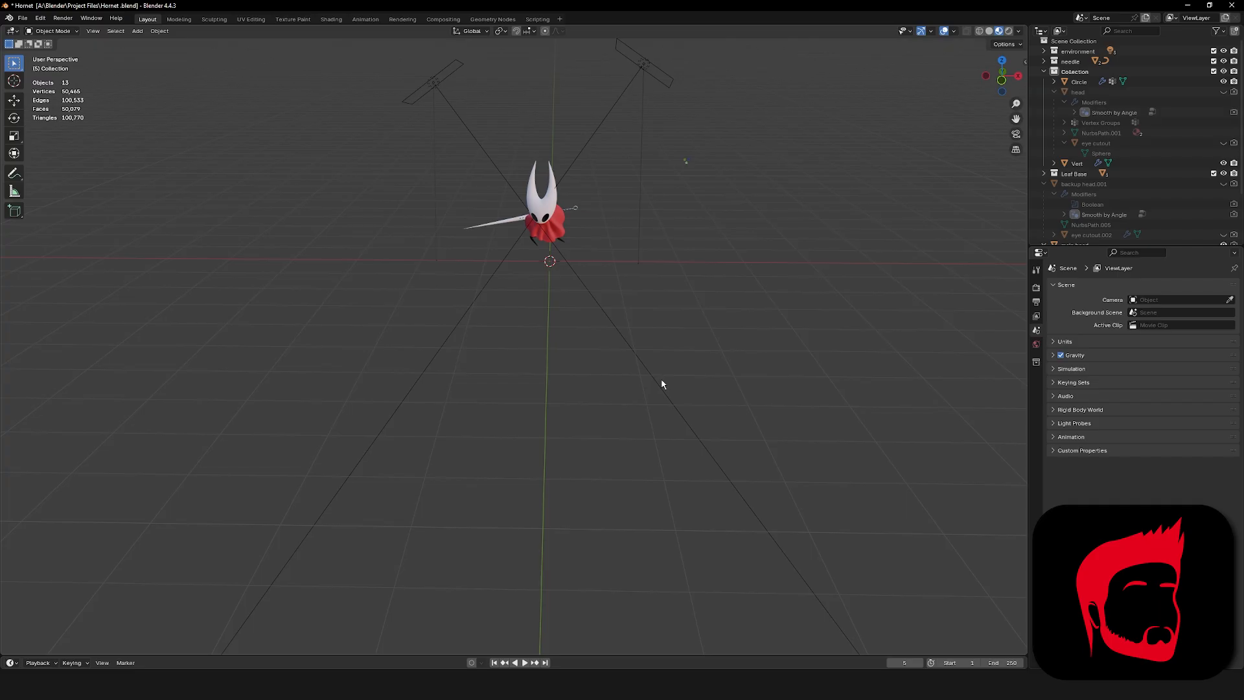
key("shift+a")
mouse_move(661, 378)
left_click(703, 389)
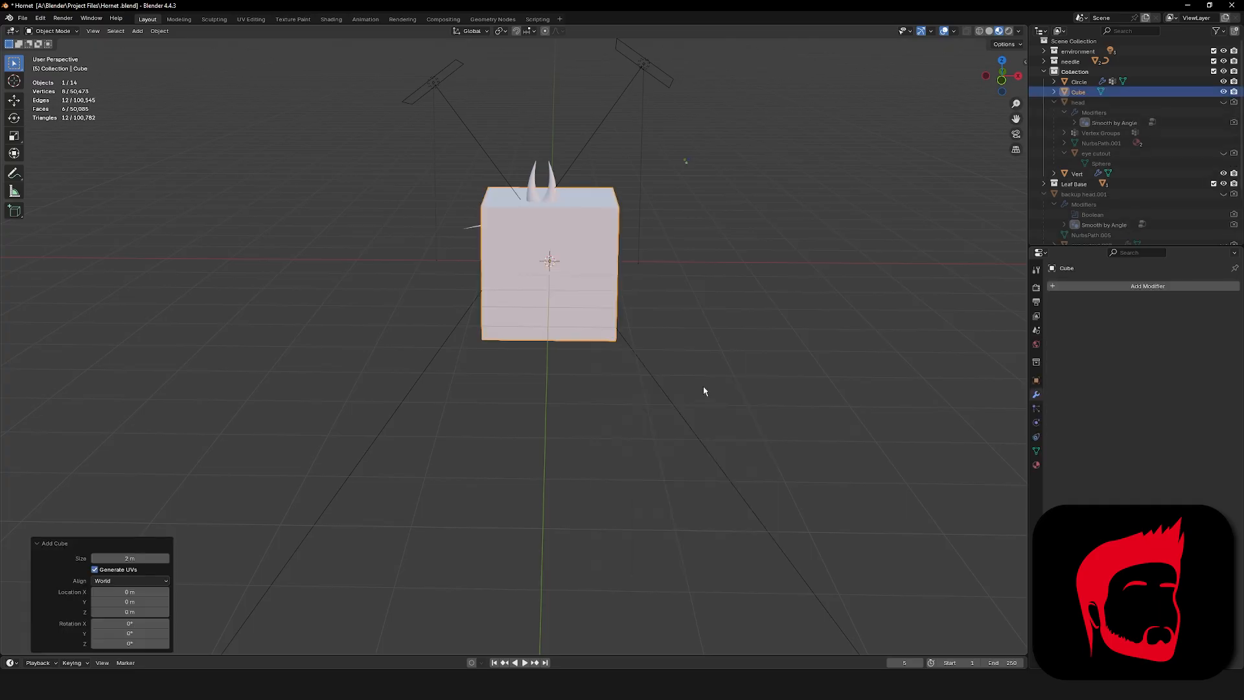
key("s")
left_click(591, 296)
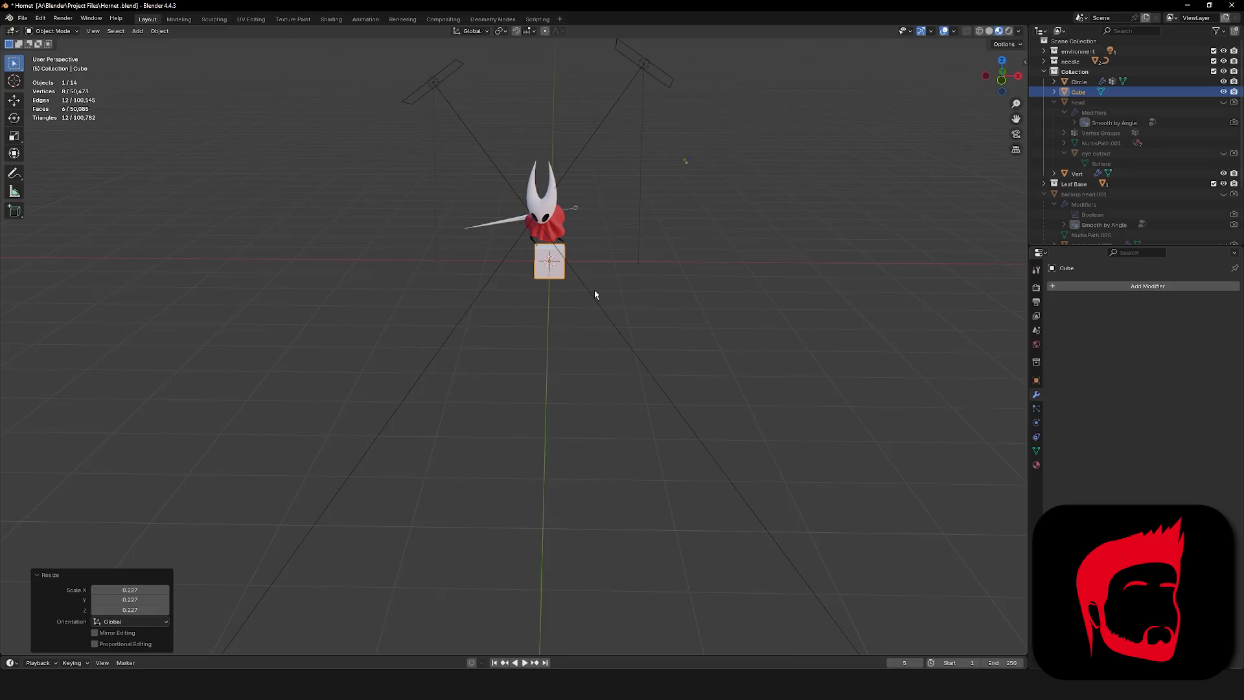
Scale the cube down slightly further in top view, judging its size against the character.
key("KP_7")
key("s")
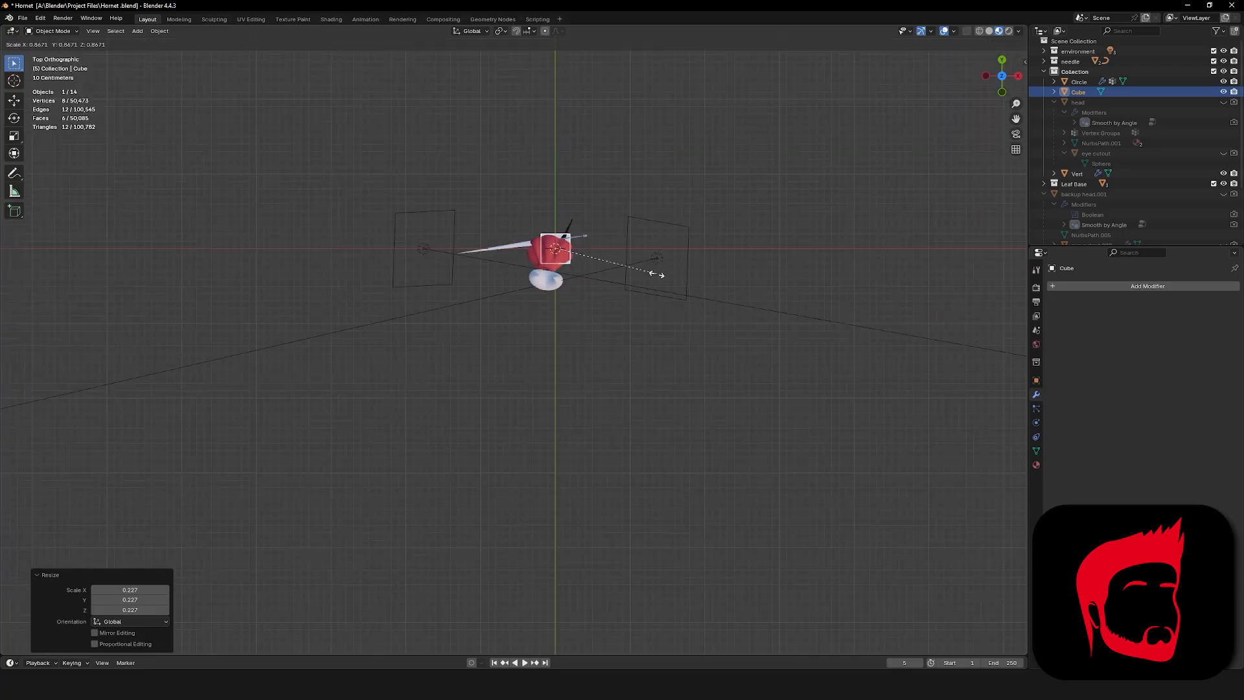
left_click(635, 274)
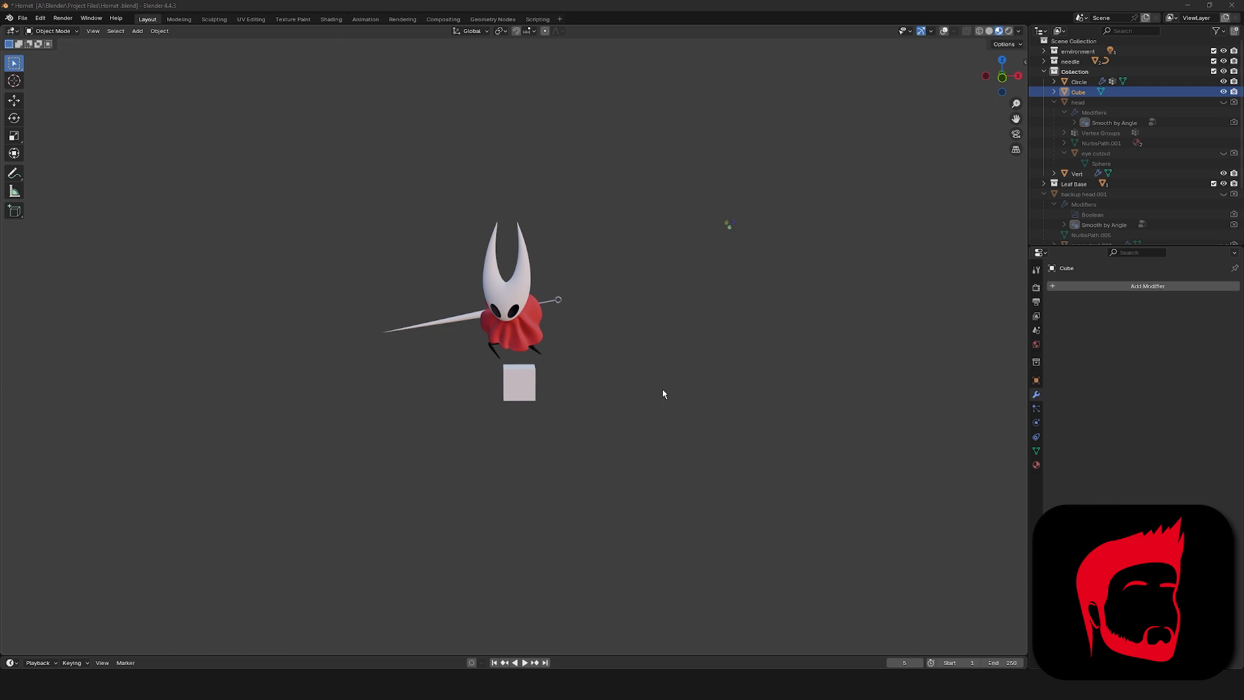
Add an Array modifier with a count of 15 to the cube and apply it.
left_click(535, 394)
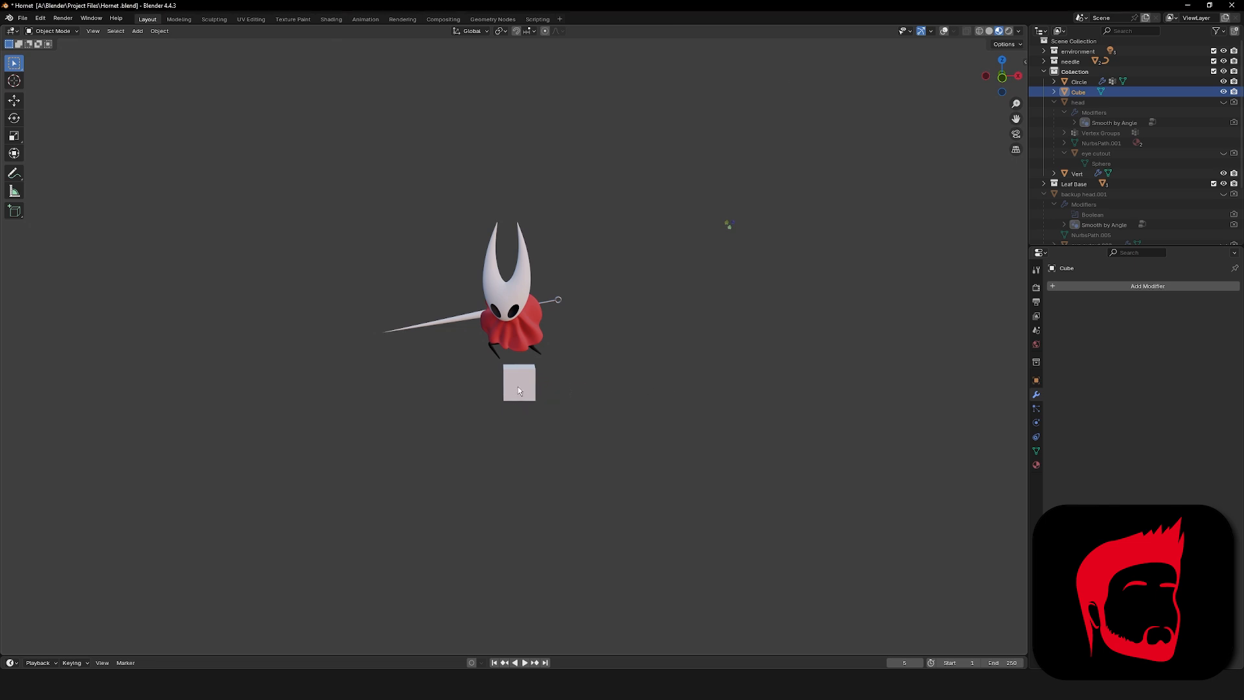
left_click(1100, 286)
key("space")
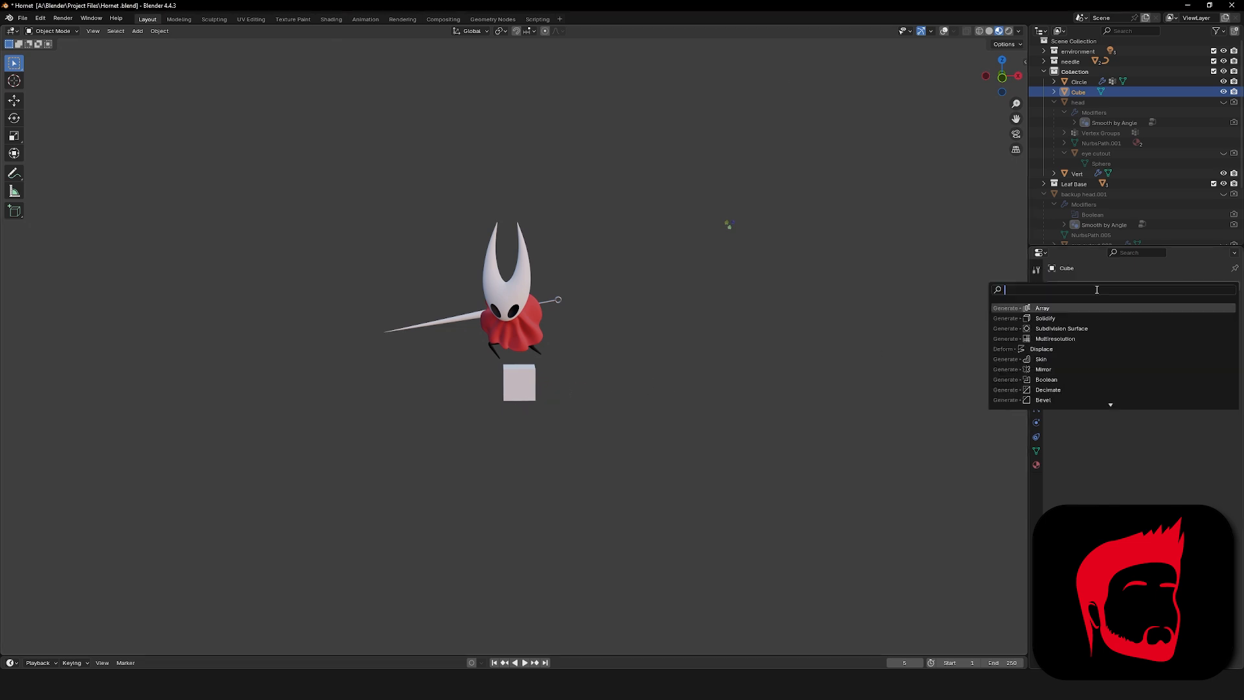
left_click(1071, 308)
left_click(1160, 355)
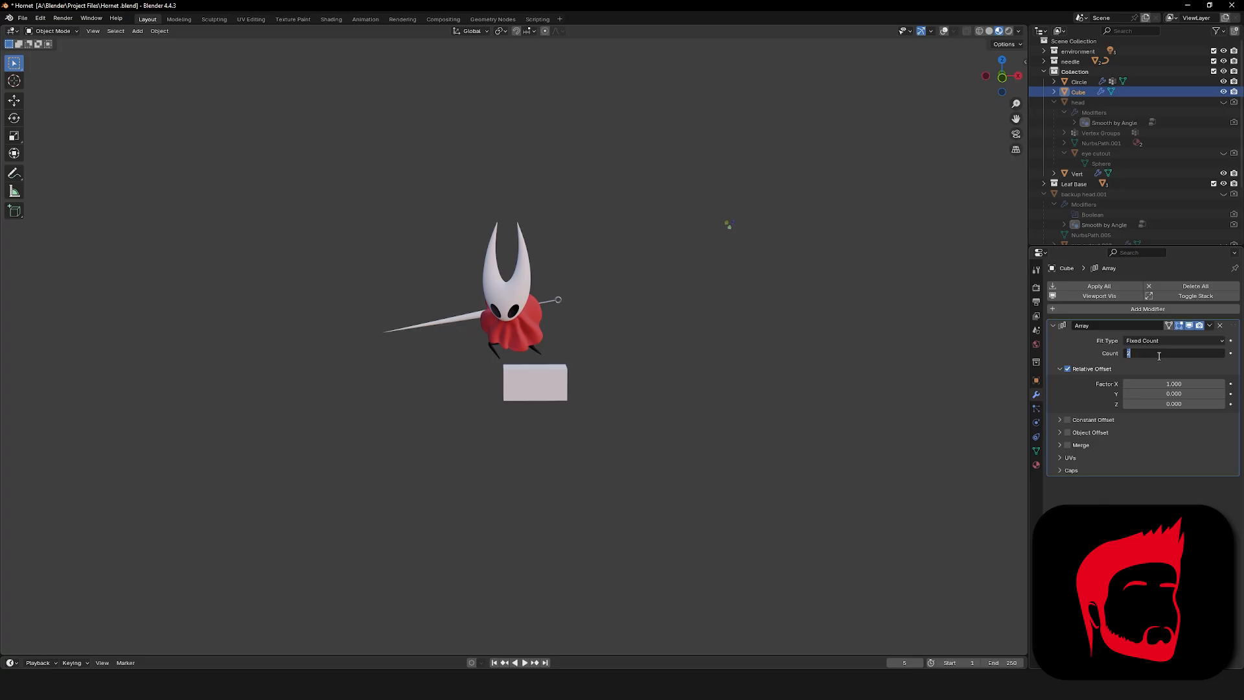
type("15")
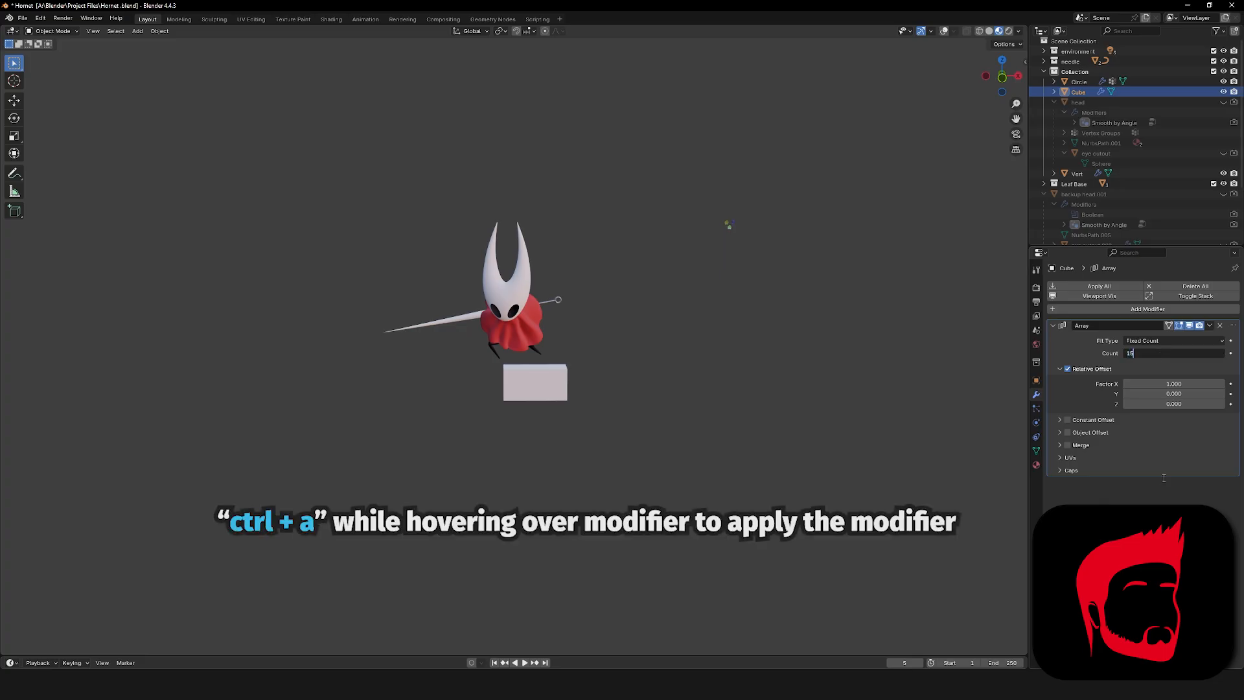
key("Return")
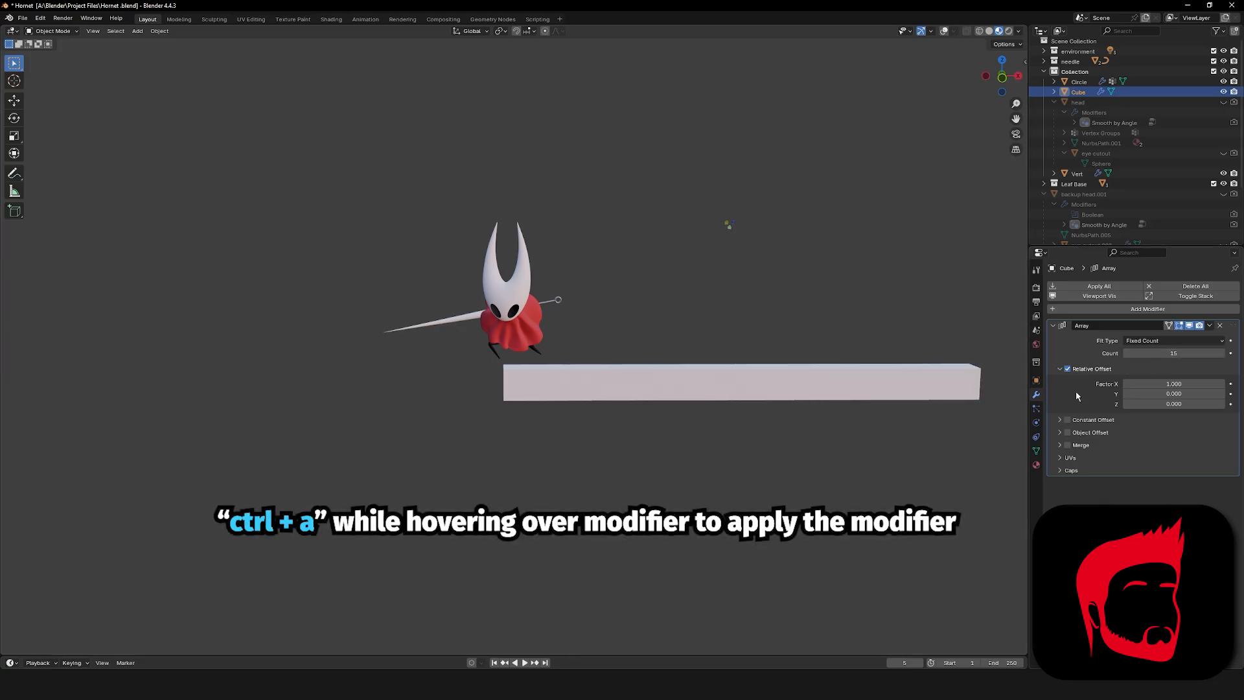
key("ctrl+a")
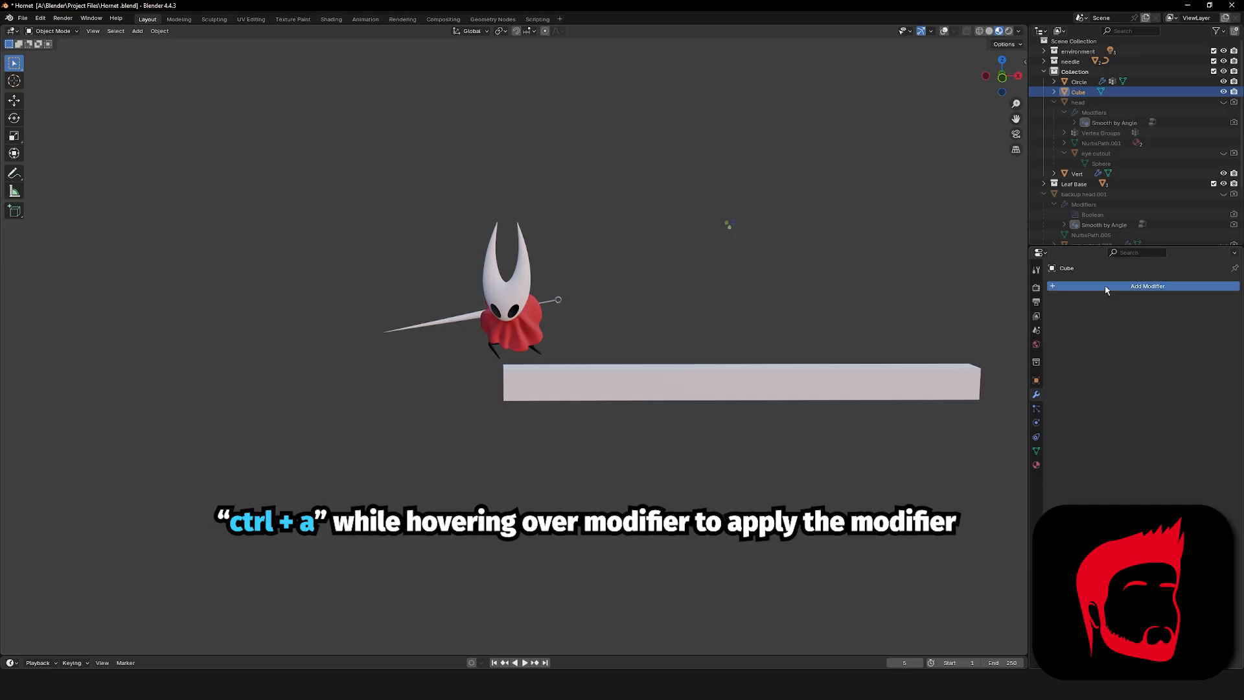
Turn the viewport overlays back on and add a second Array modifier with a count of 15 to the block row.
left_click(944, 31)
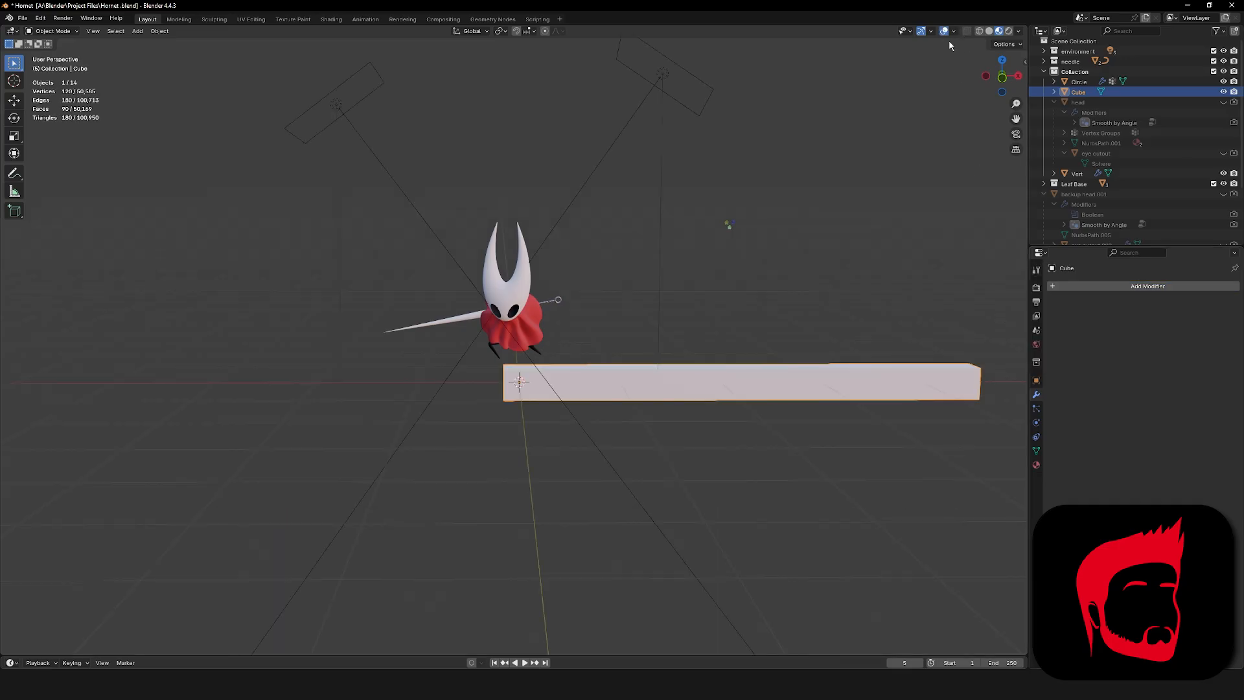
left_click(1131, 286)
mouse_move(1124, 290)
left_click(1081, 306)
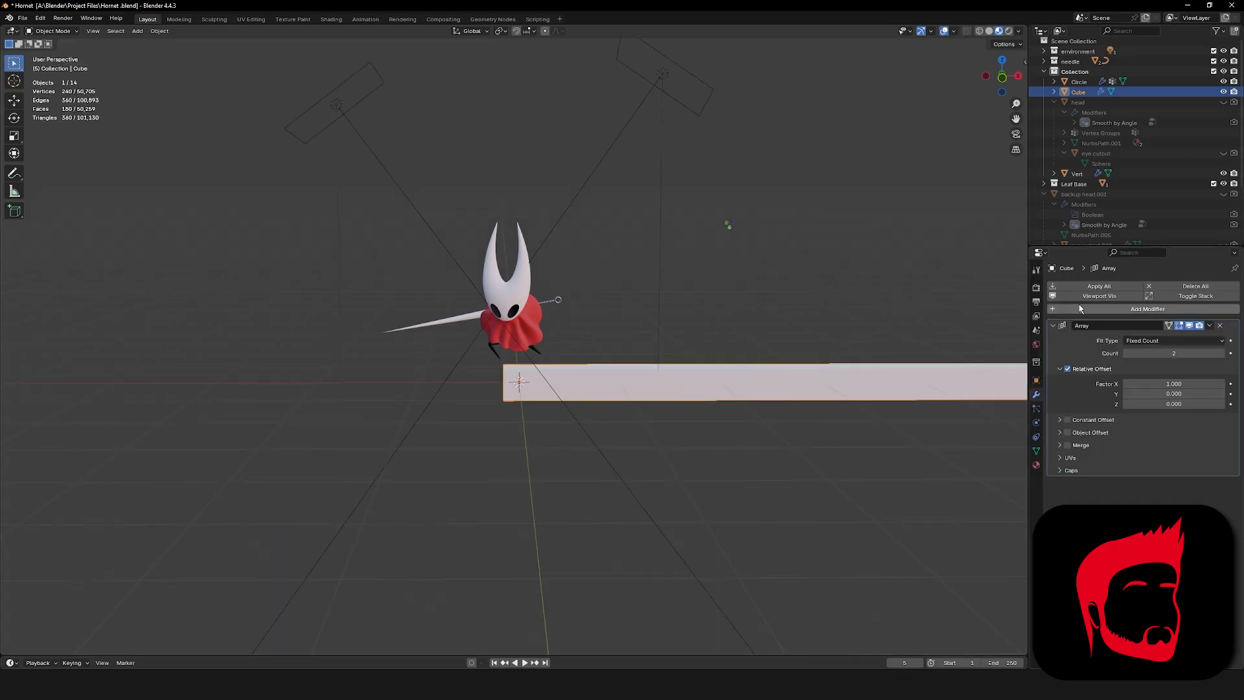
left_click(1178, 355)
type("15")
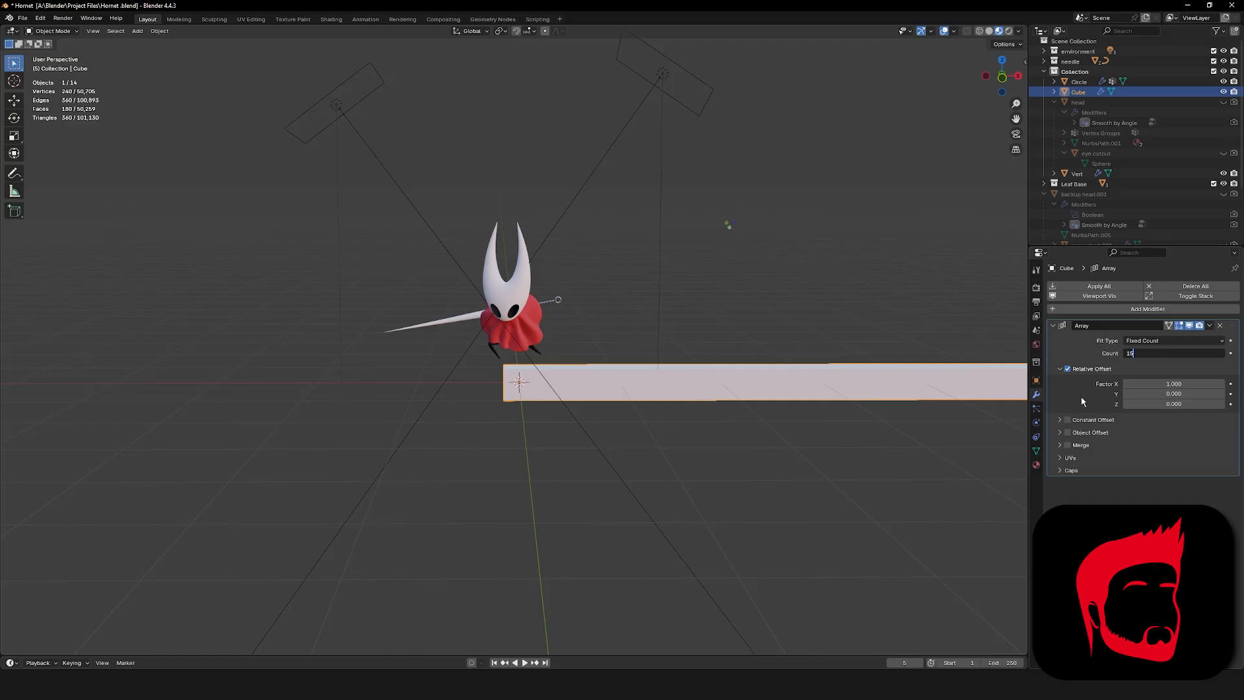
key("Return")
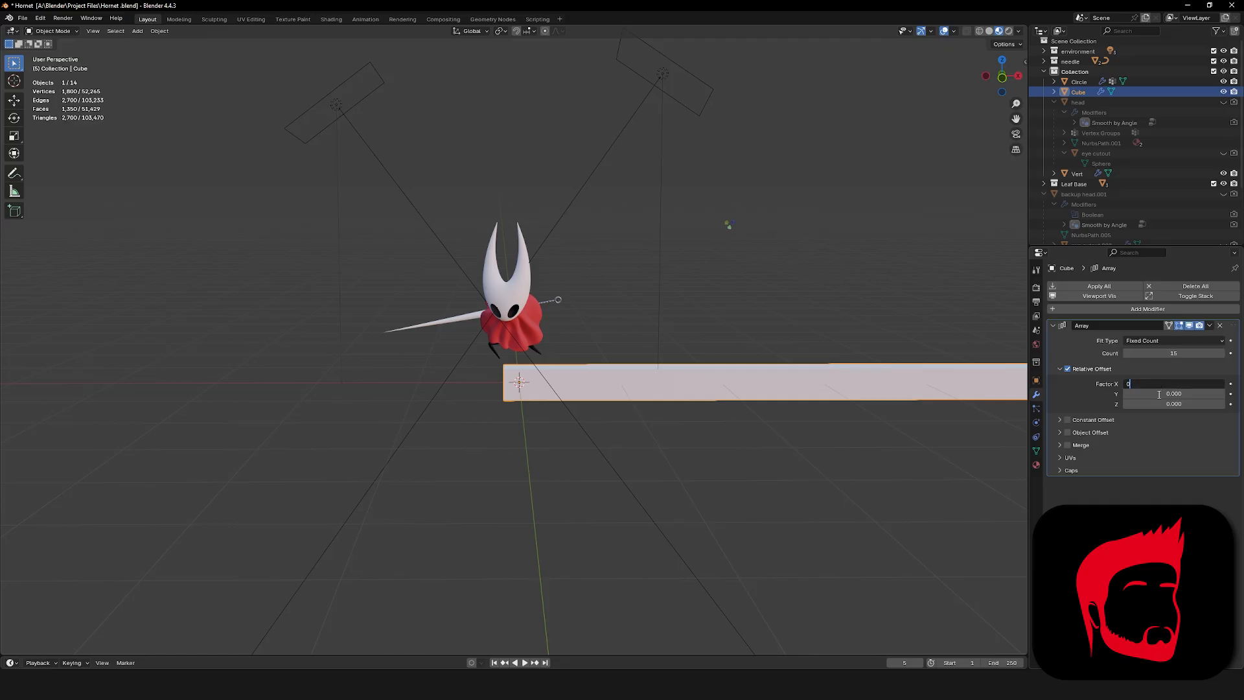
Set the second array's relative offset to 0 on X and 1 on Y.
type("0")
key("Return")
left_click(1157, 394)
type("1")
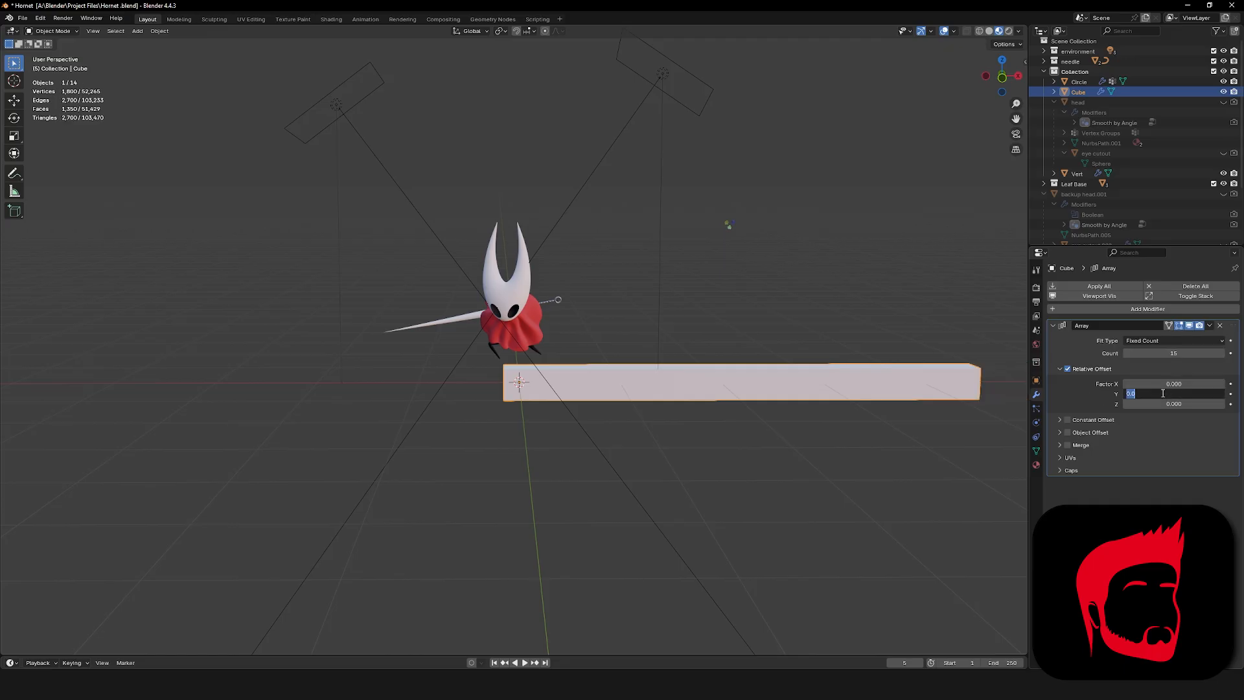
key("Return")
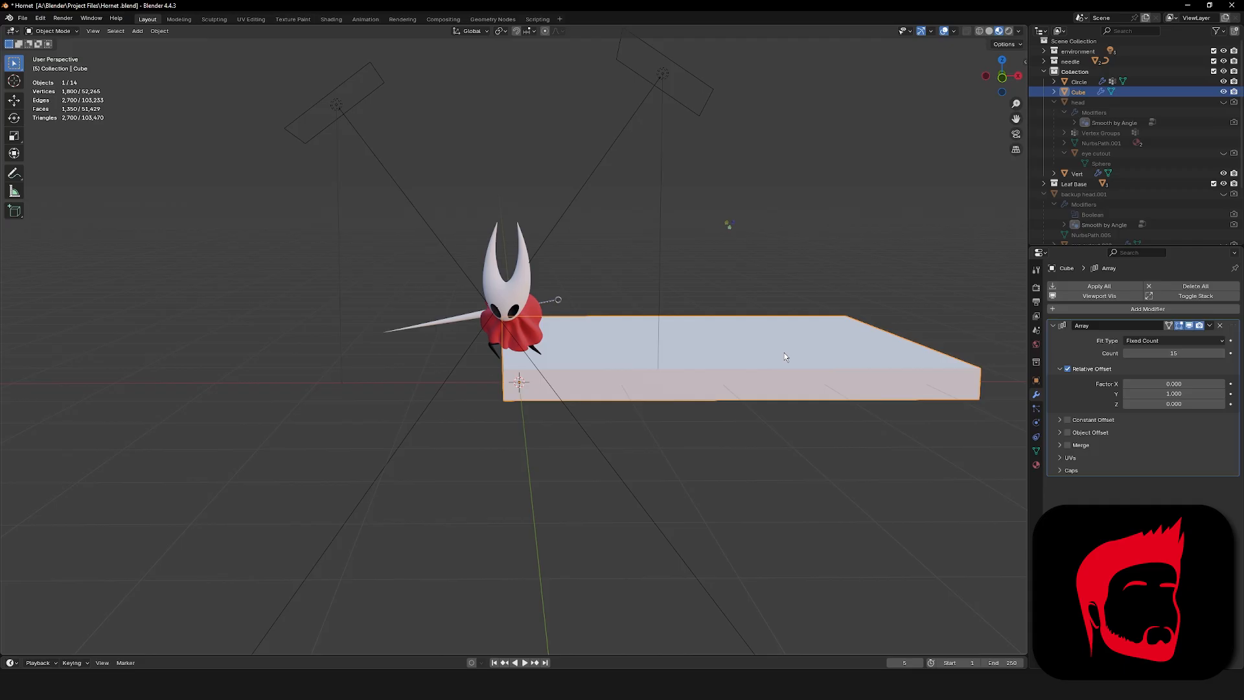
Centre the block platform beneath the character and apply the Randomize transform to its entire mesh.
key("KP_7")
middle_click_drag(713, 429, 599, 322, "shift")
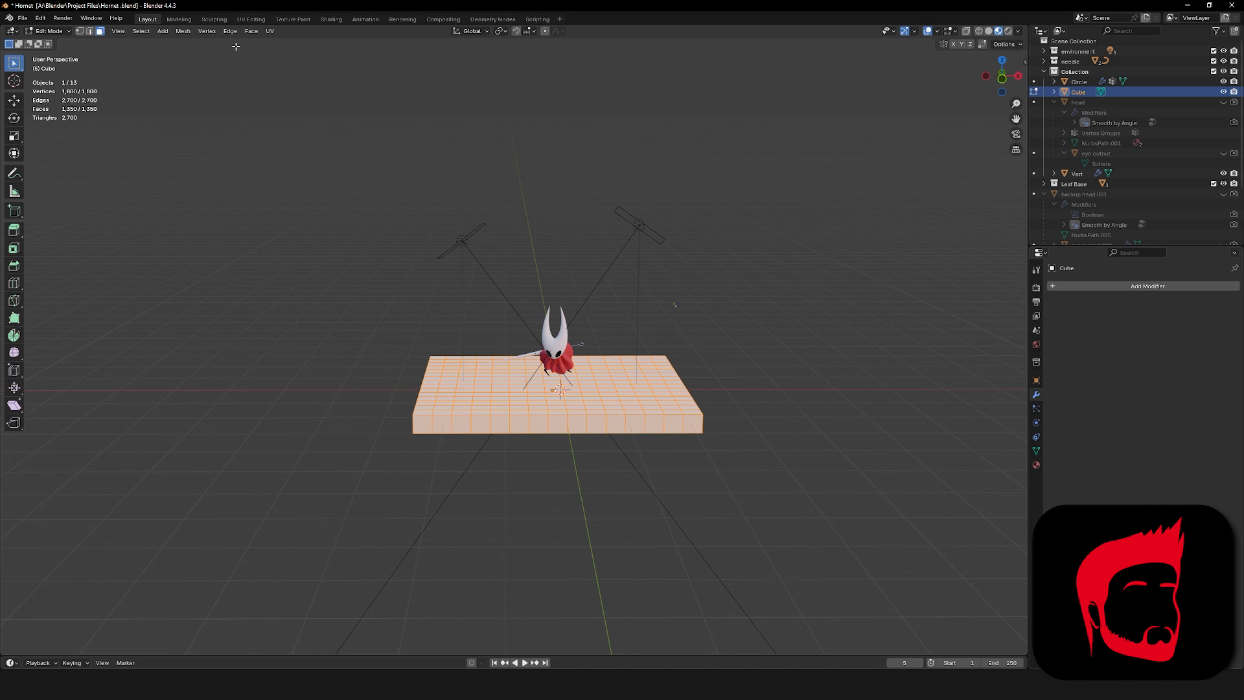
left_click(183, 31)
mouse_move(202, 43)
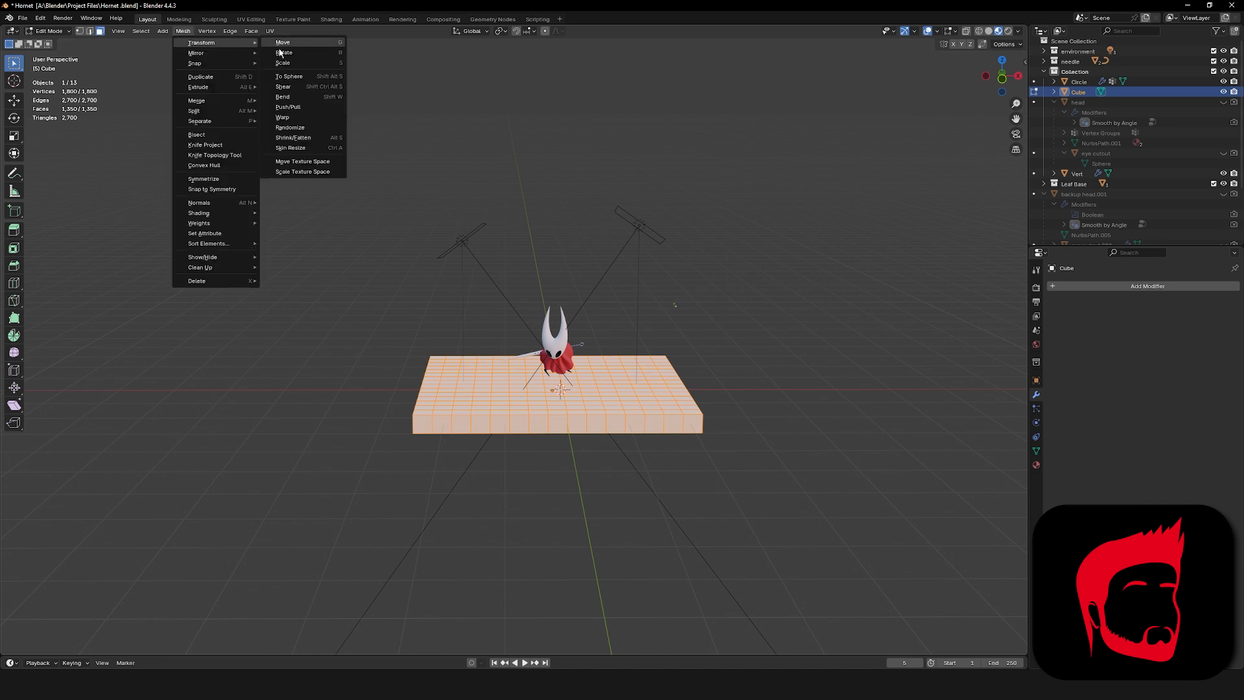
left_click(290, 128)
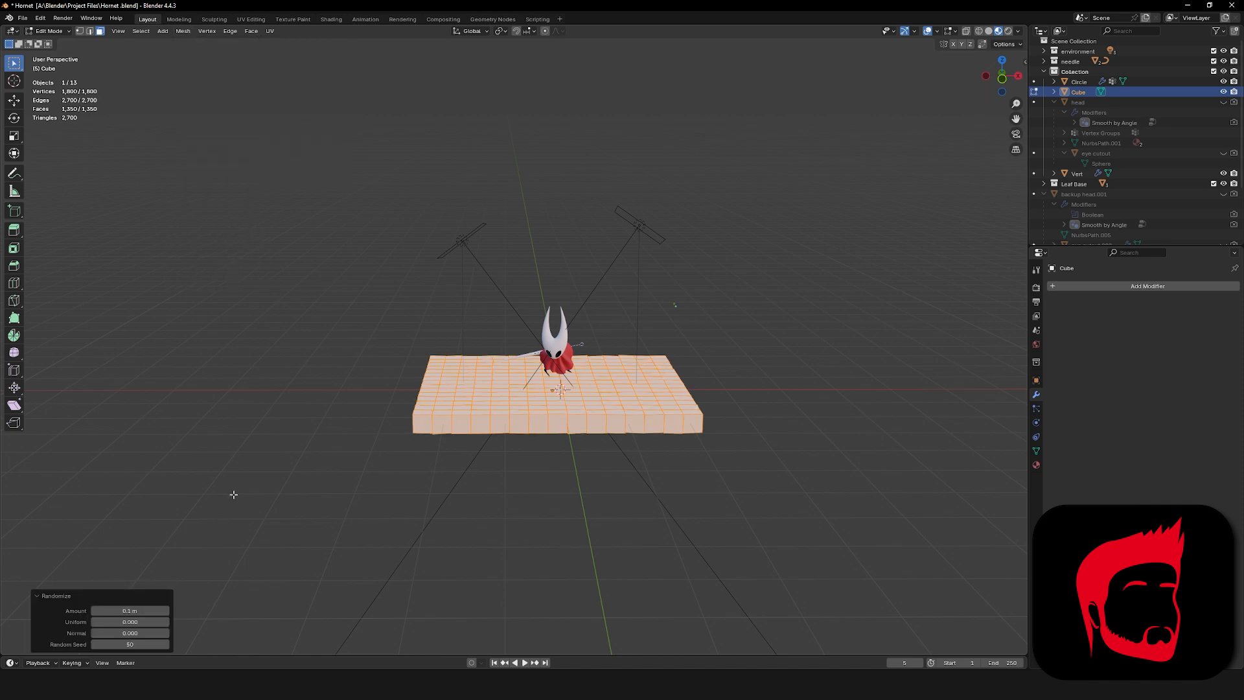
With overlays hidden and solid shading on, raise the Randomize amount to about 0.75 m and its Uniform value to about 0.494.
left_click(927, 30)
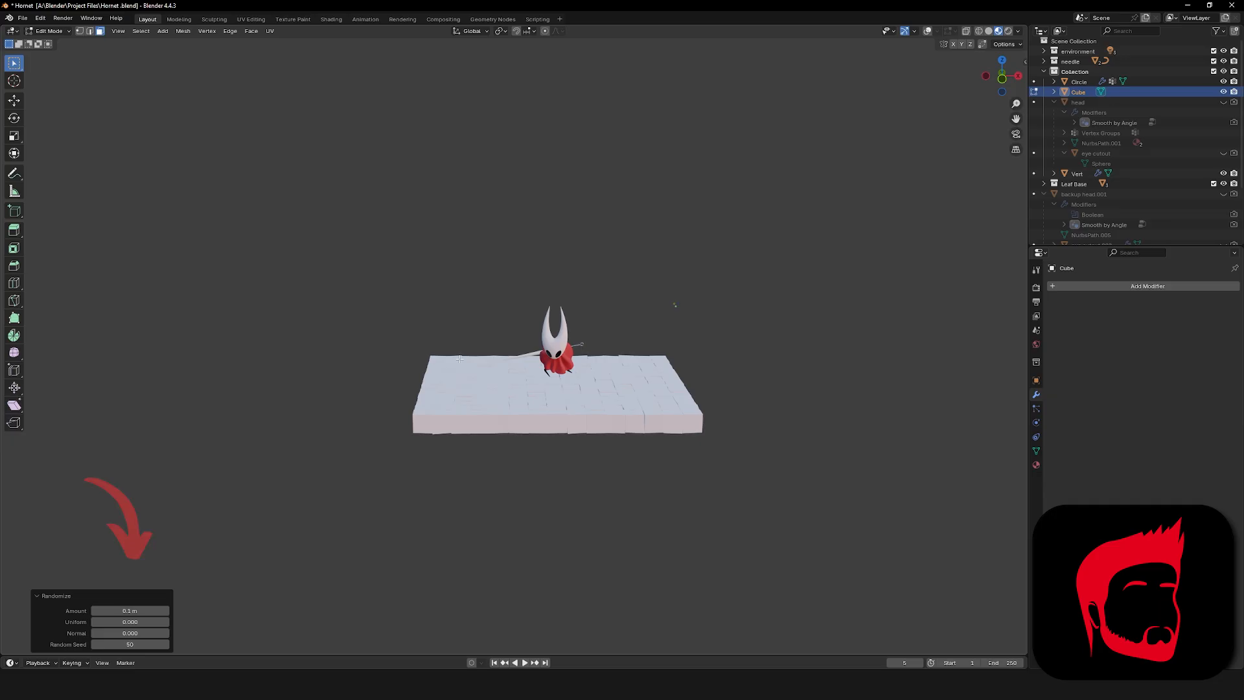
scroll(380, 434, "up", 3)
middle_click_drag(510, 391, 432, 415, "shift")
left_click_drag(129, 611, 163, 610)
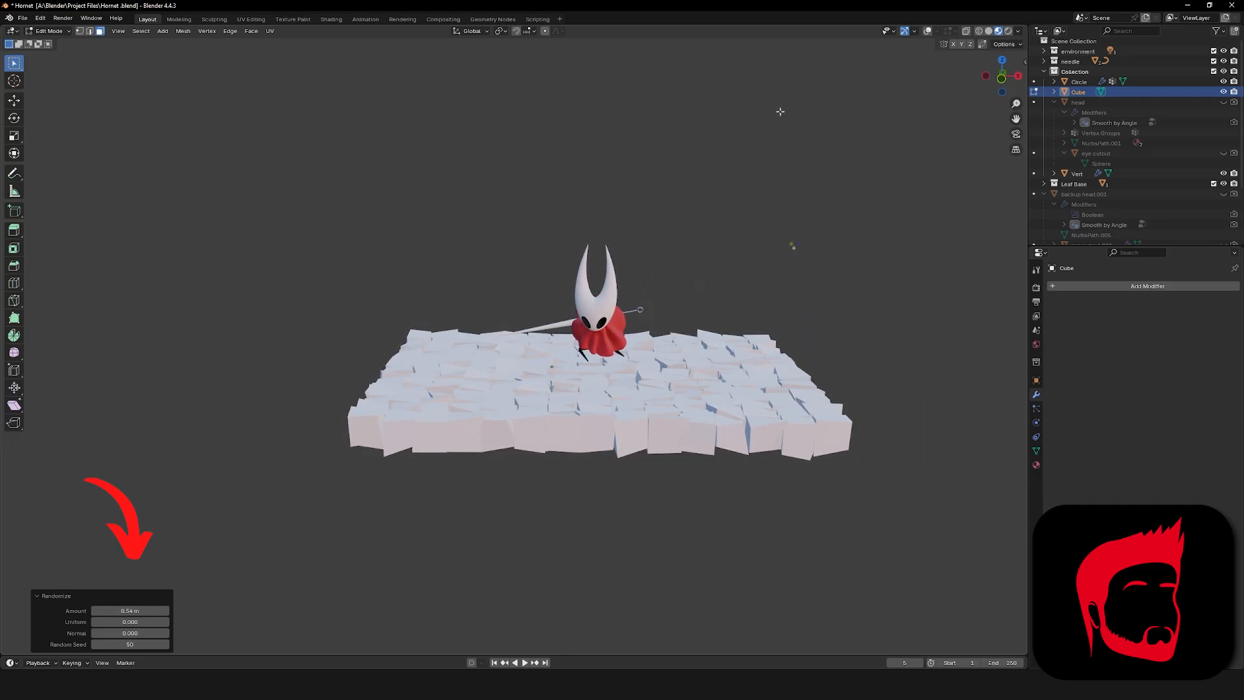
left_click(988, 30)
mouse_move(794, 245)
middle_mouse_down()
mouse_move(795, 272)
mouse_move(816, 276)
mouse_move(801, 253)
middle_mouse_up()
mouse_move(615, 389)
middle_mouse_down()
mouse_move(619, 463)
mouse_move(615, 412)
middle_mouse_up()
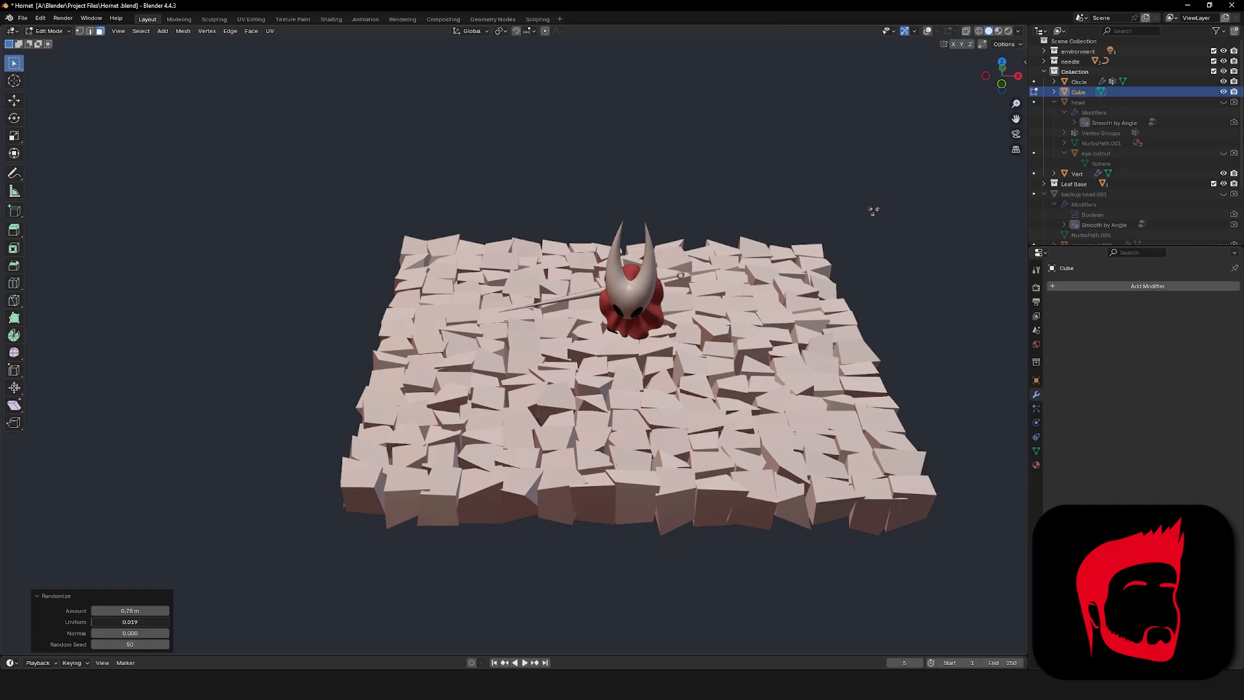
left_click_drag(104, 621, 130, 622)
middle_click_drag(410, 541, 375, 471)
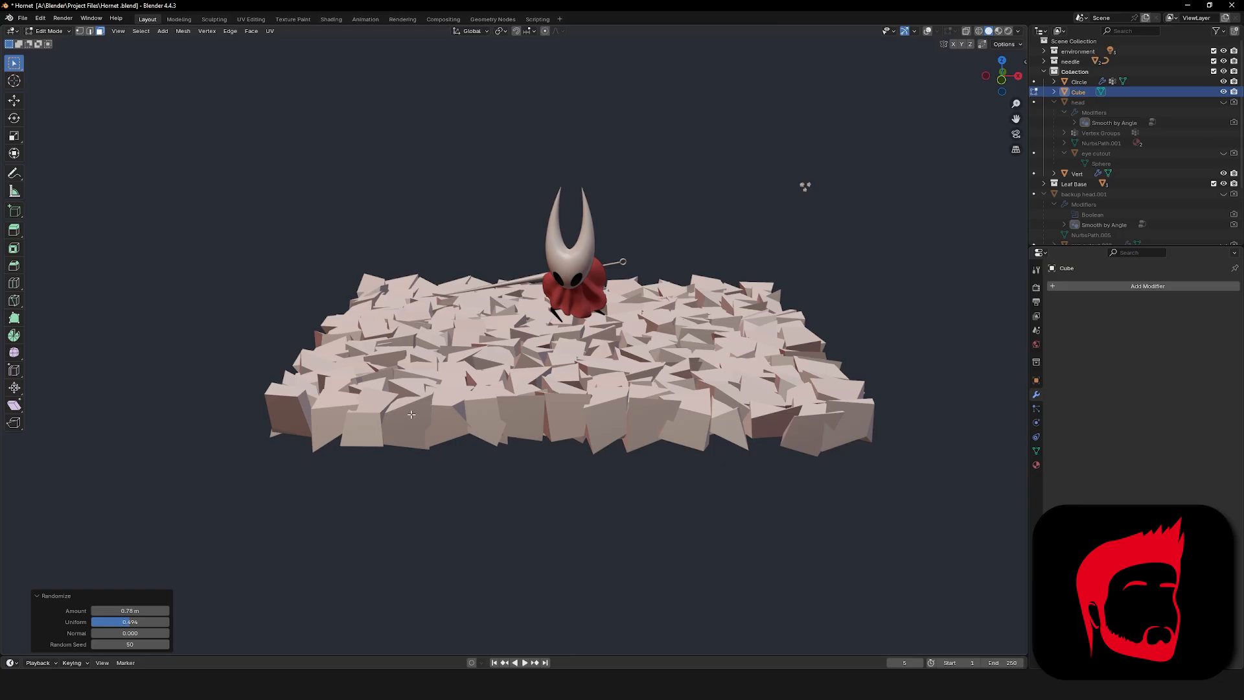
middle_click_drag(411, 414, 410, 445)
Bring back the overlays and bevel the whole block mesh with 3 segments and an offset of about 0.67 m.
key("ctrl+Tab")
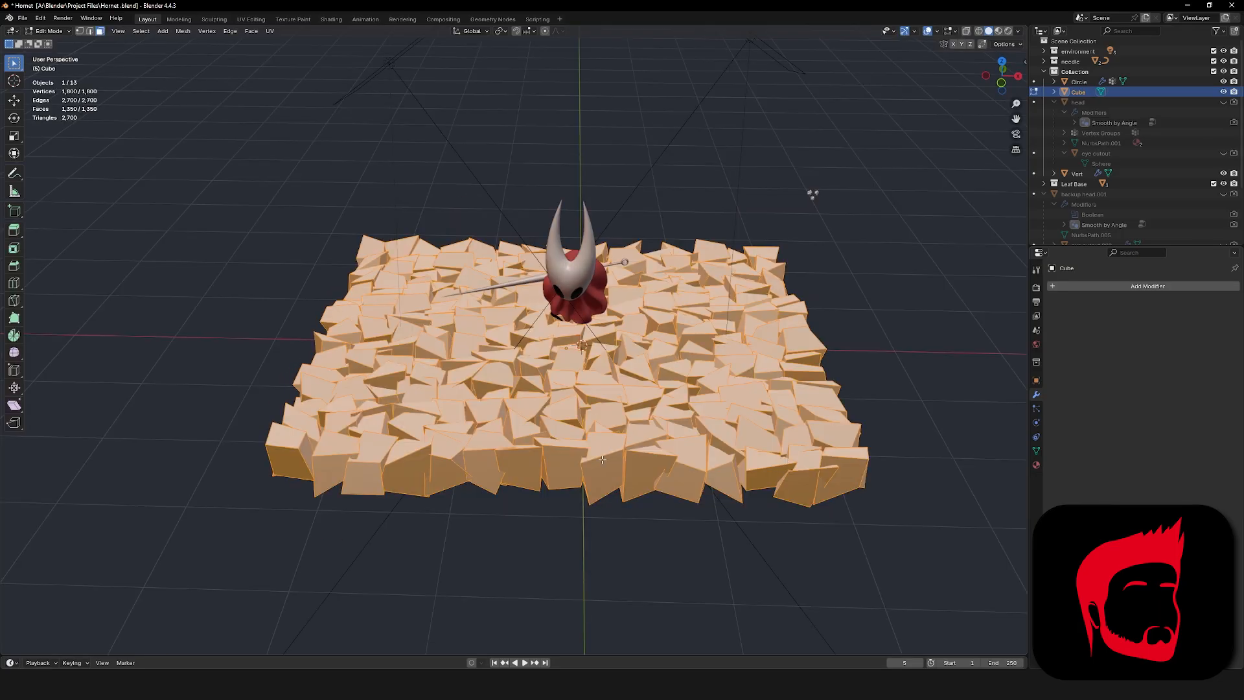
left_click(603, 459)
scroll(603, 460, "up", 5)
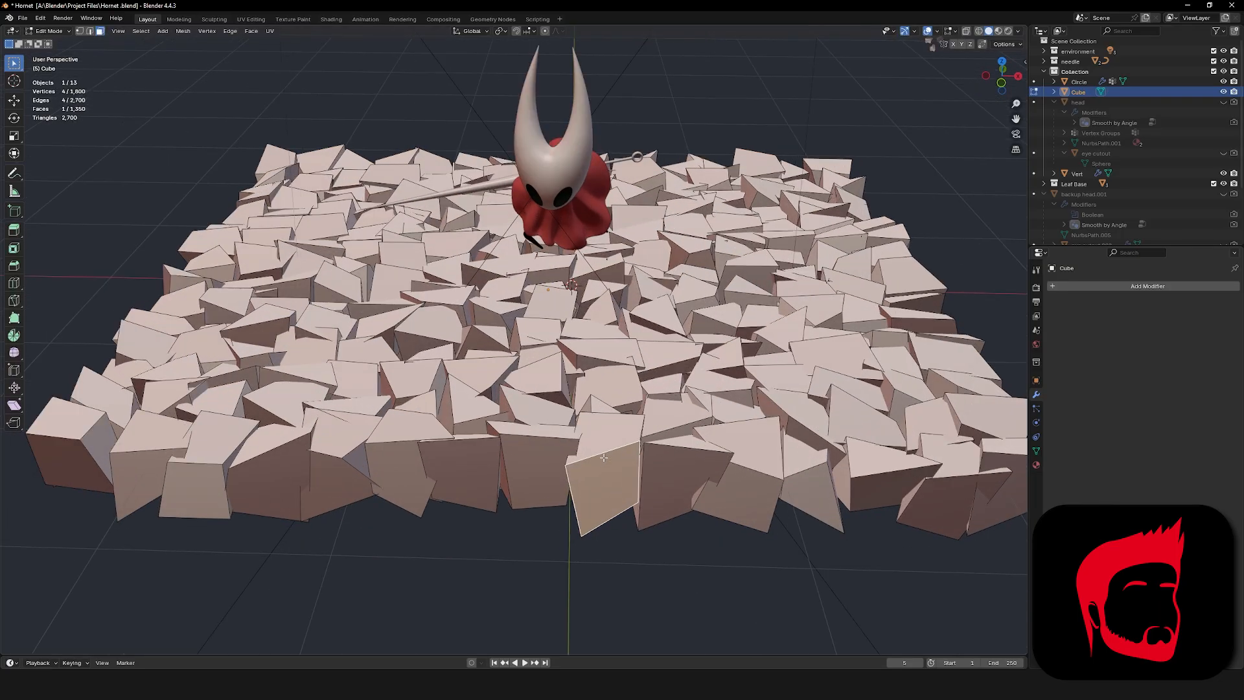
key("a")
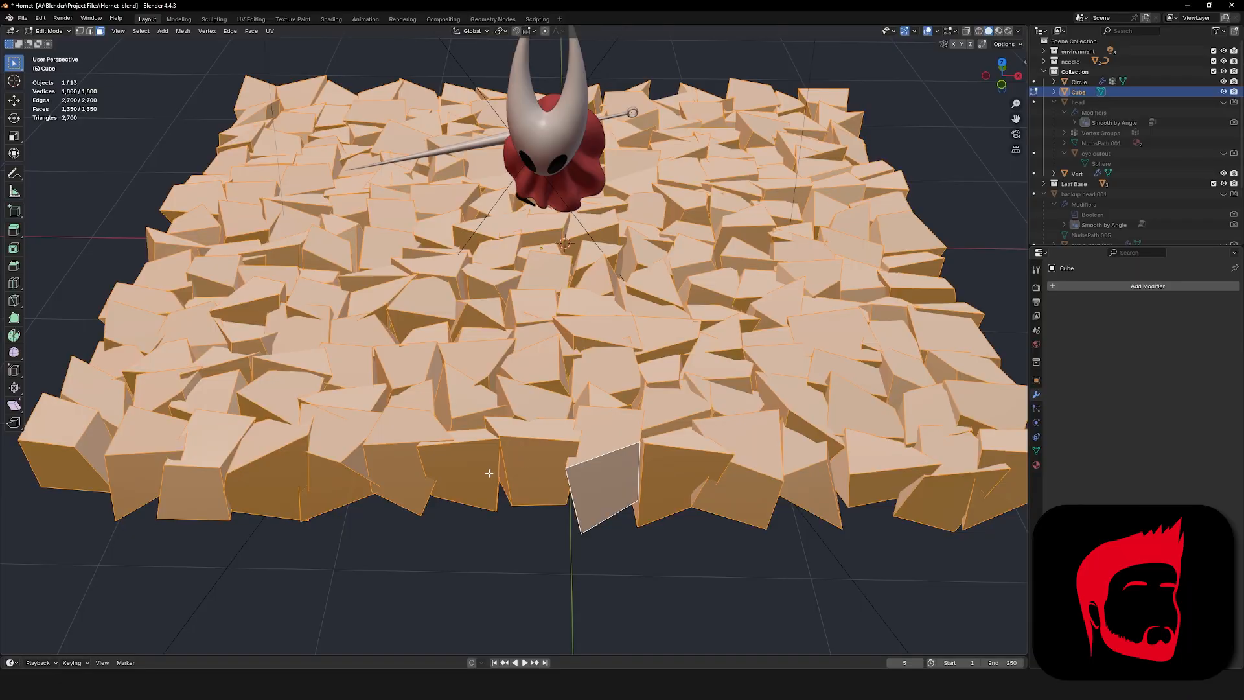
key("ctrl+b")
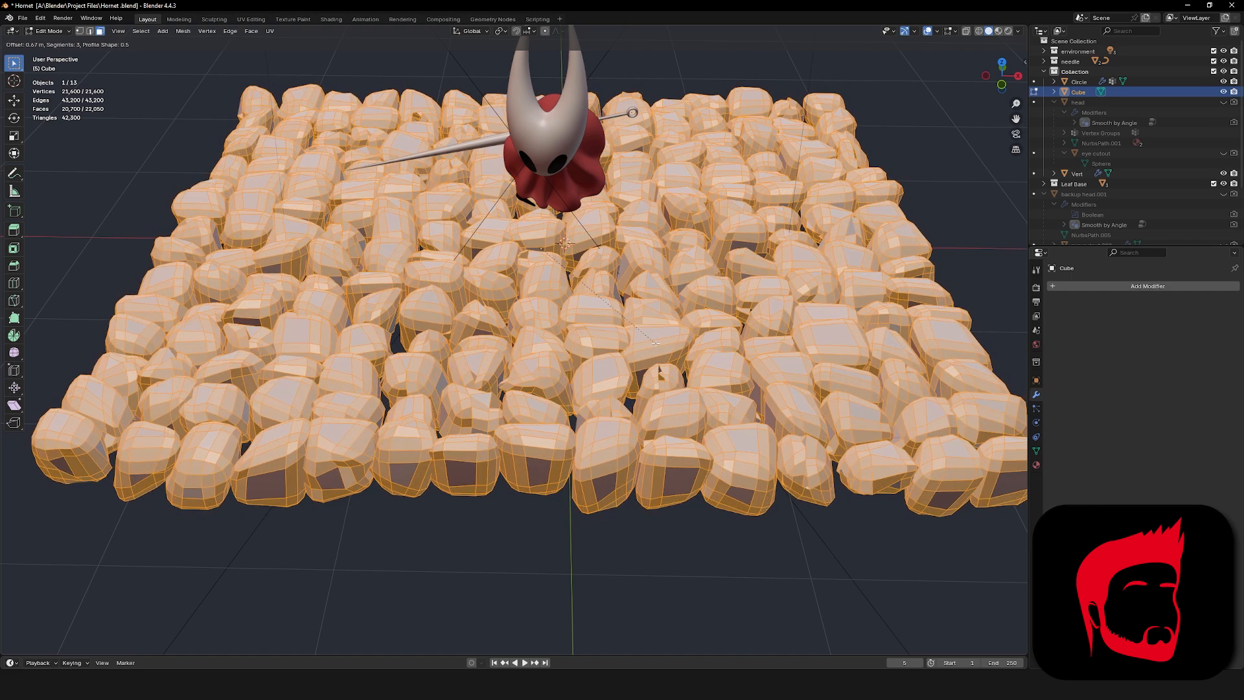
left_click(655, 343)
Return to Object Mode and shade the beveled stones smooth.
scroll(659, 371, "down", 5)
key("Tab")
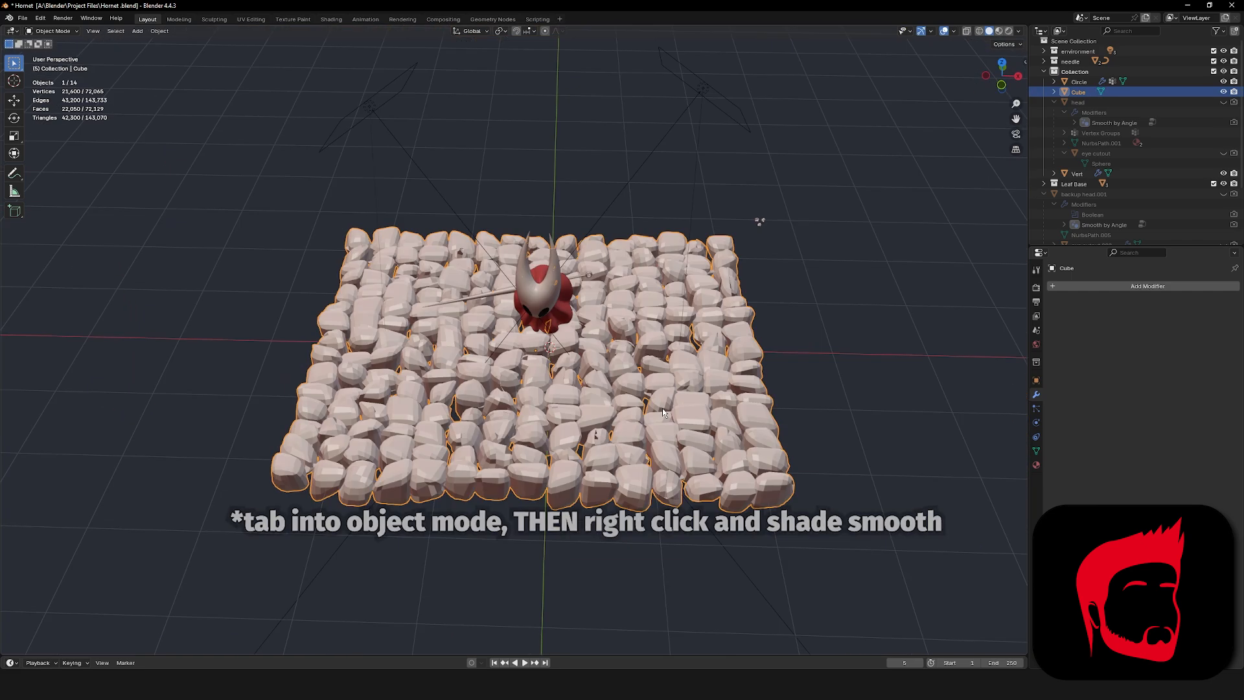
right_click(641, 379)
left_click(640, 379)
mouse_move(809, 390)
middle_mouse_down()
mouse_move(814, 364)
mouse_move(809, 402)
middle_mouse_up()
scroll(592, 474, "up", 6)
scroll(591, 473, "down", 4)
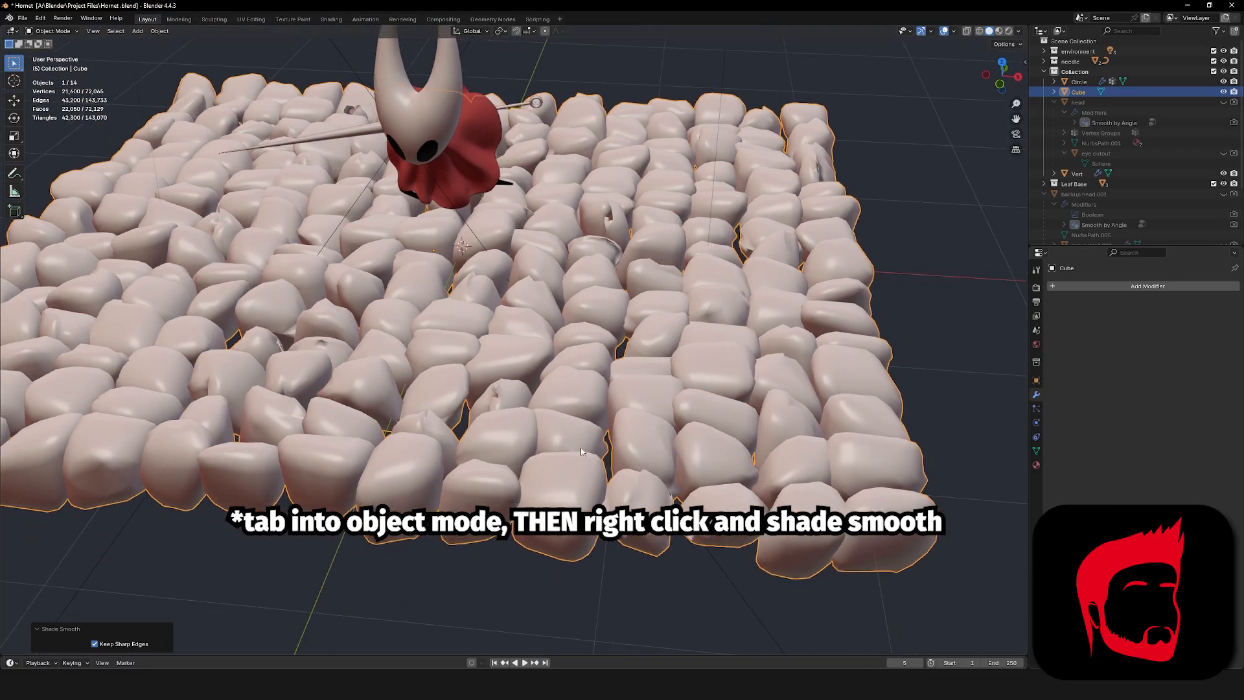
mouse_move(581, 447)
middle_mouse_down()
mouse_move(582, 432)
mouse_move(583, 466)
middle_mouse_up()
Add a Subdivision Surface modifier to the stones and set its viewport level to 2.
left_click(1113, 286)
type("s")
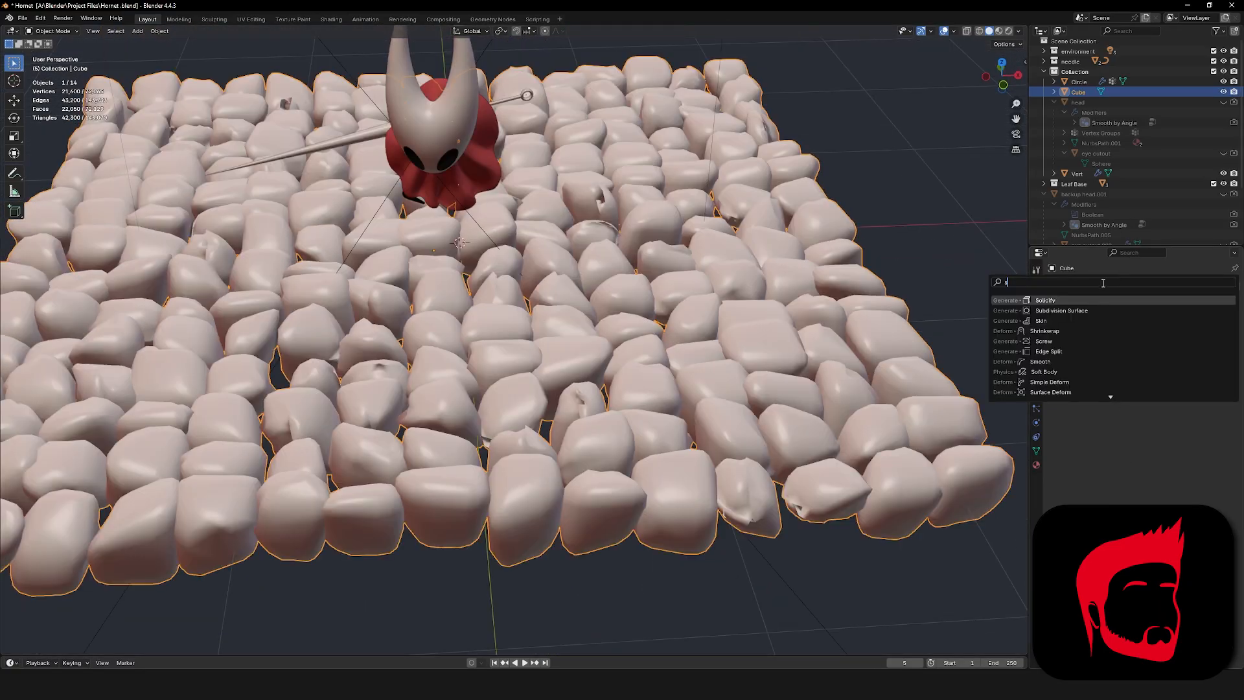
key("Return")
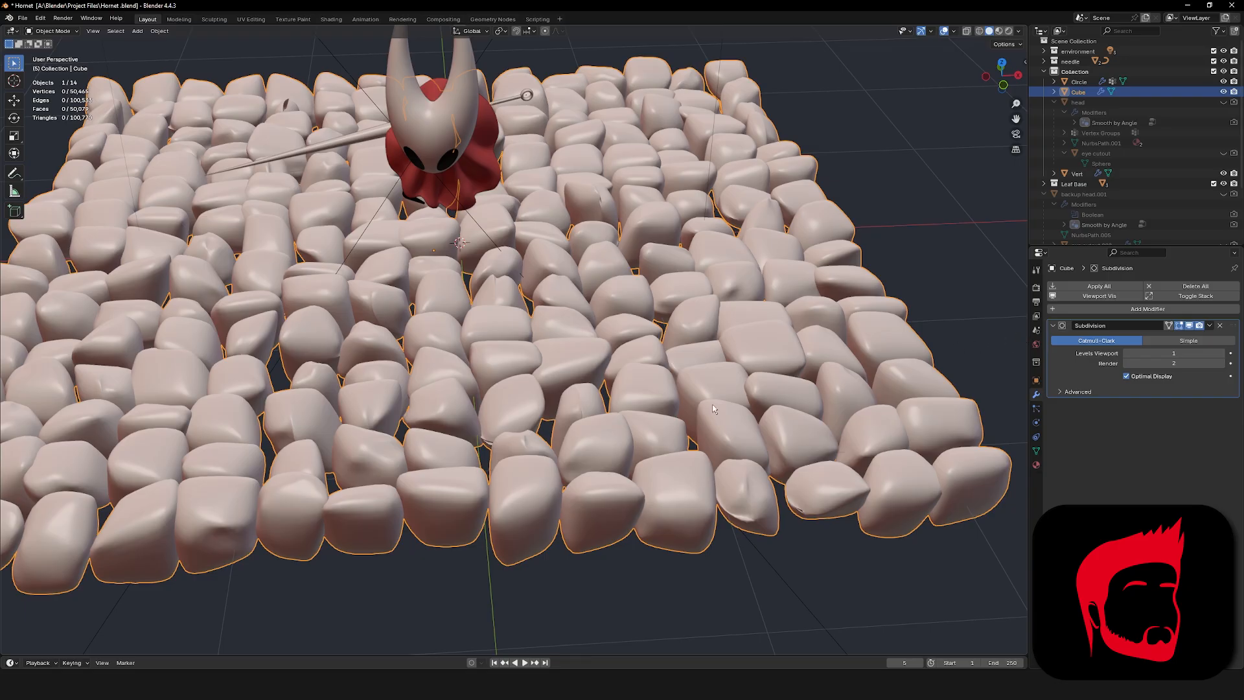
middle_click_drag(569, 423, 593, 411)
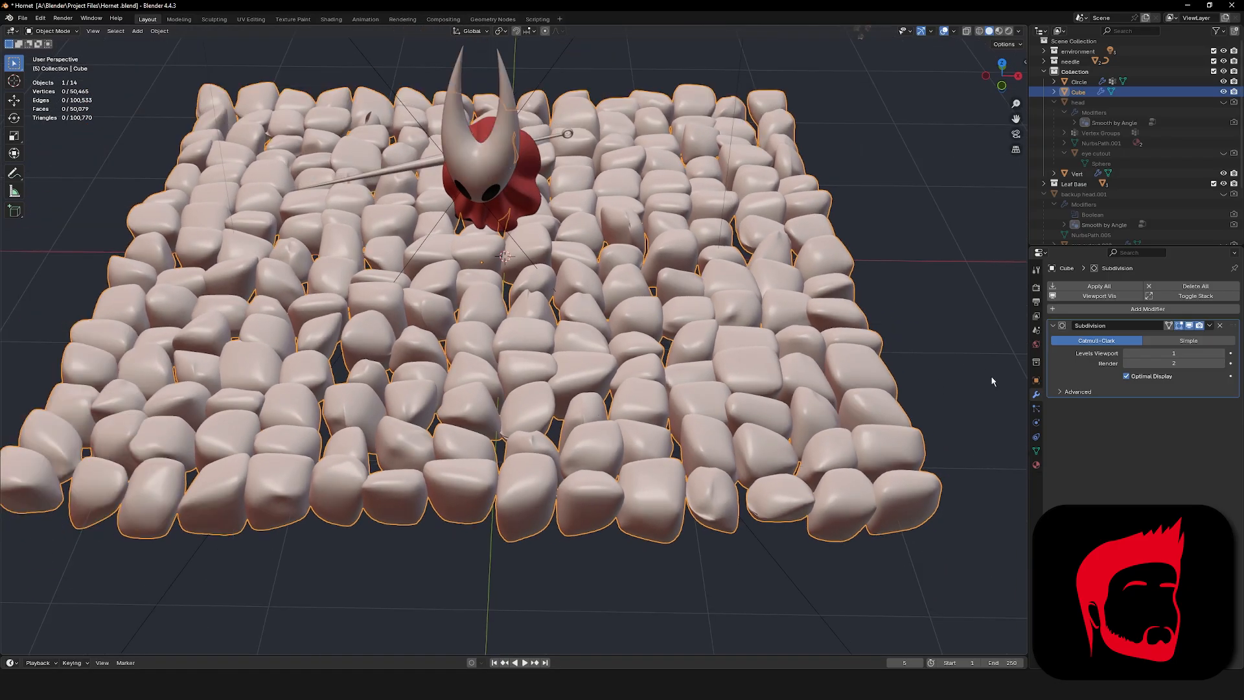
left_click(1232, 354)
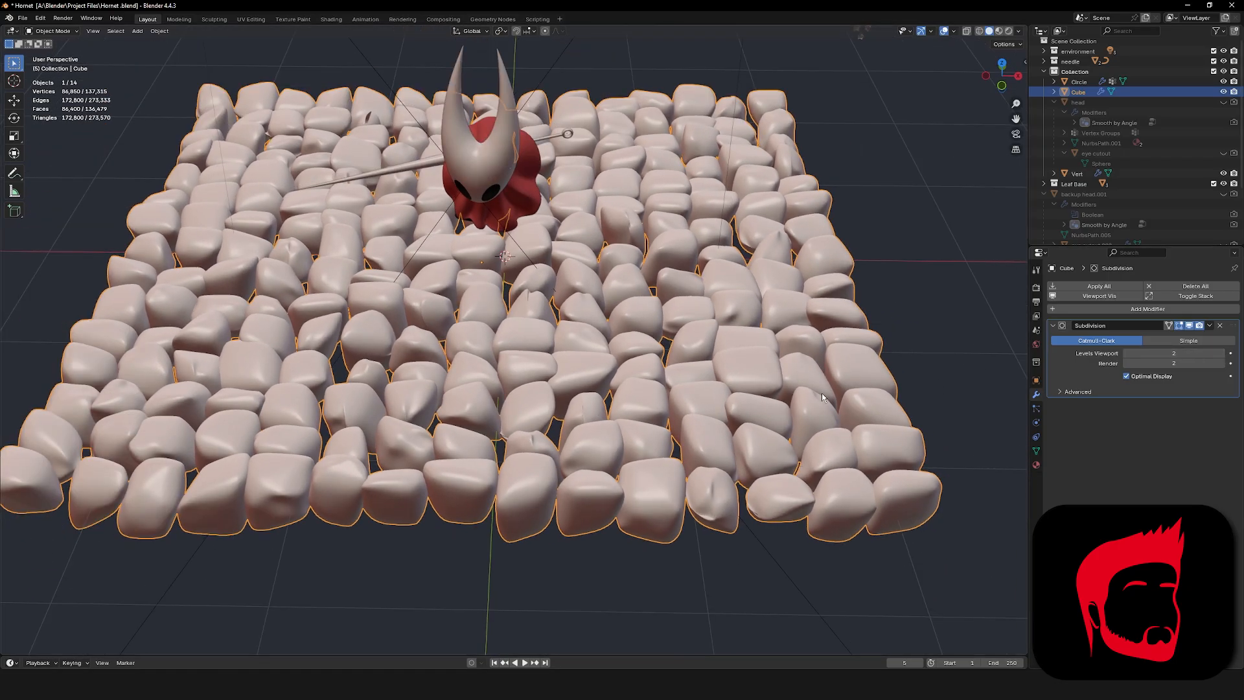
middle_click_drag(822, 394, 823, 383)
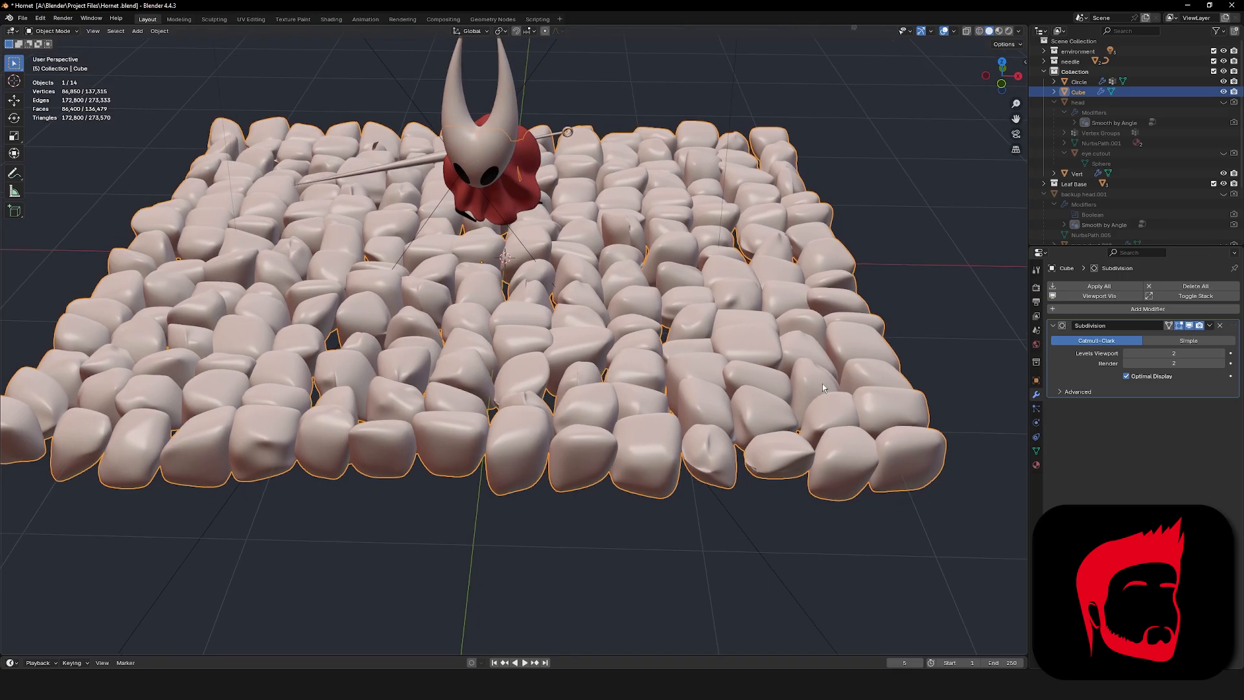
Darken the stone material's base color to mid grey and set its roughness to 0.767 in Material Preview.
left_click(1036, 465)
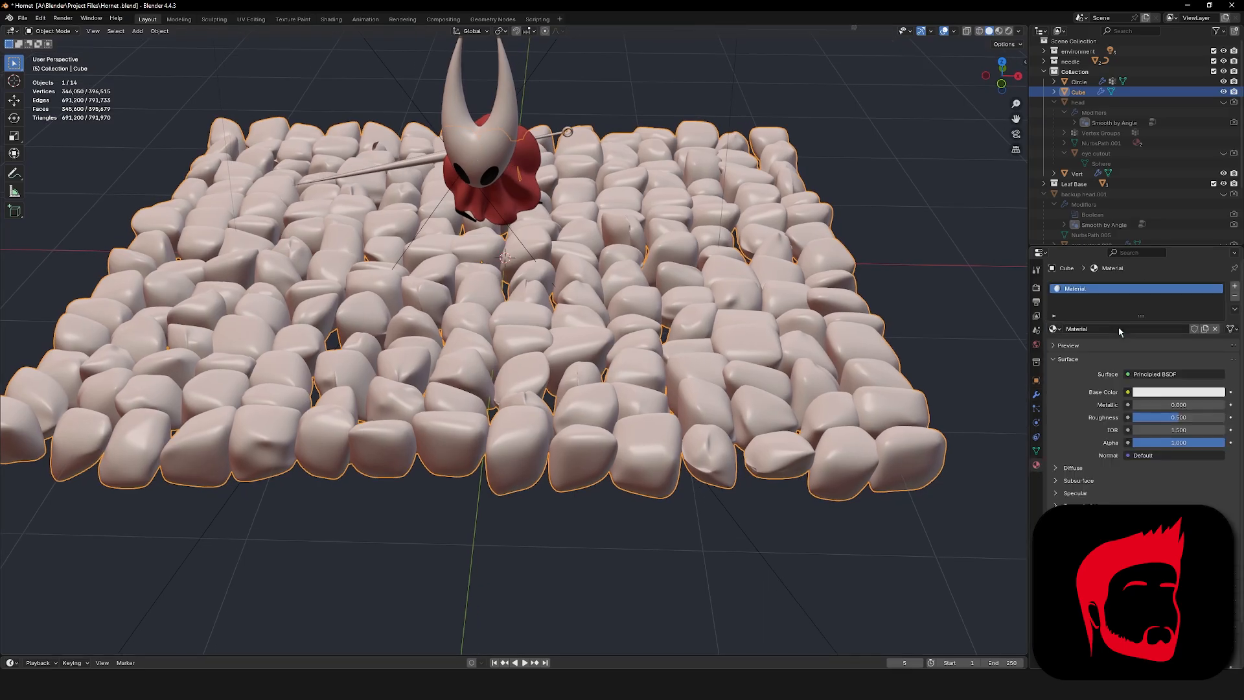
left_click(1166, 393)
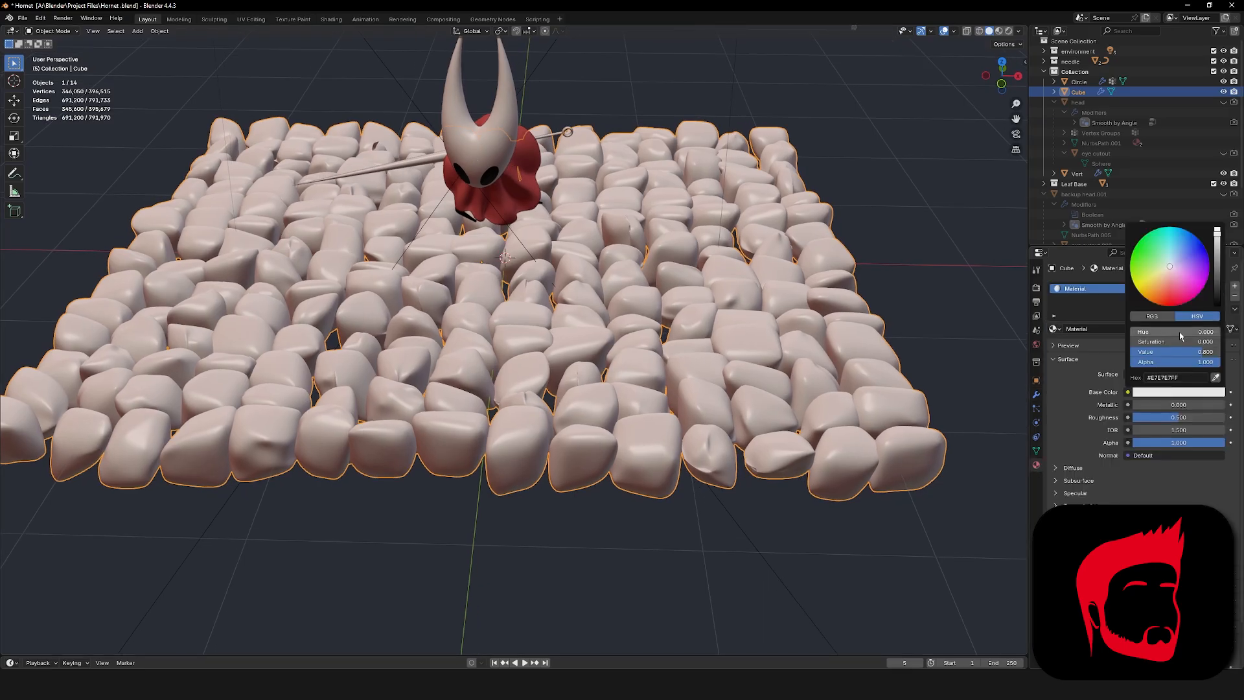
left_click(1218, 270)
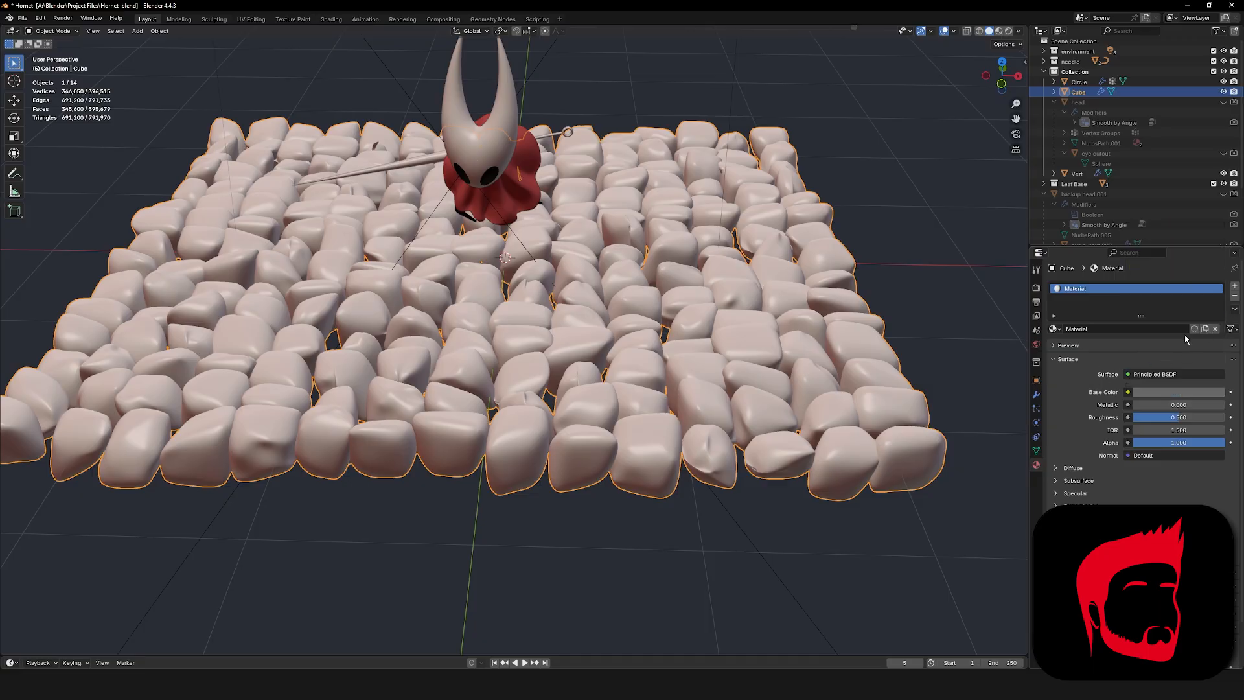
left_click(999, 31)
left_click_drag(1166, 417, 1191, 418)
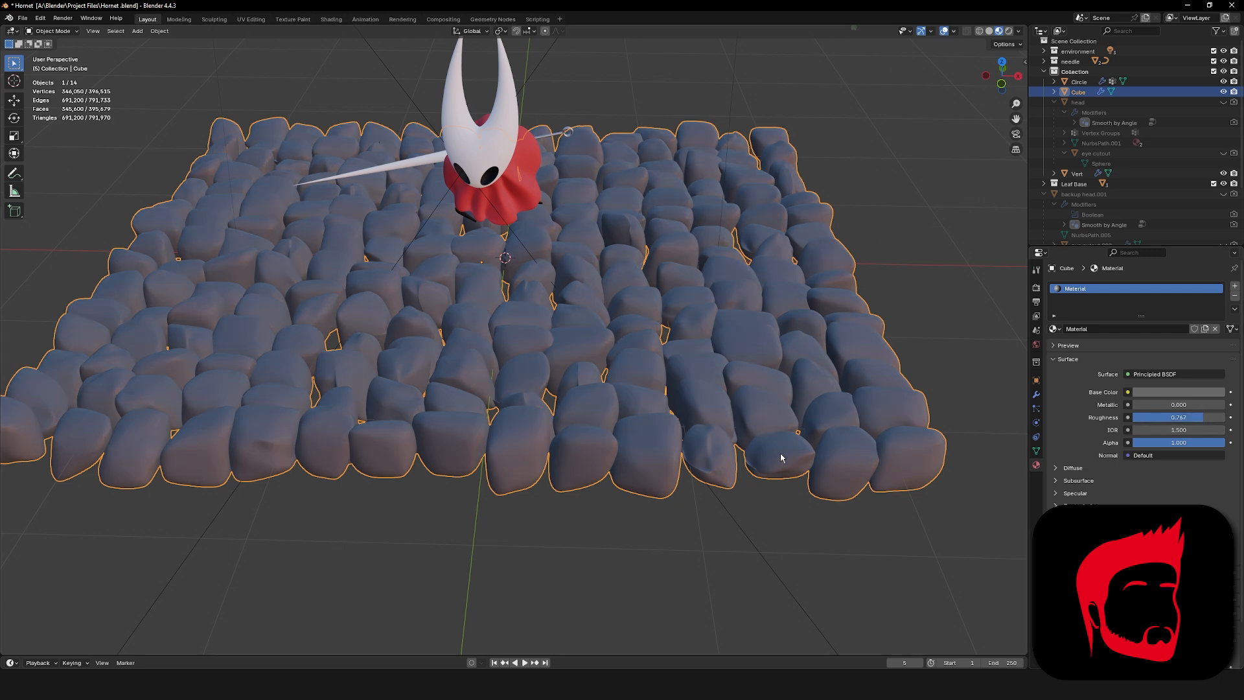
Scale the stone platform by 2.035 on X and Y, keeping its height.
left_click(714, 535)
mouse_move(714, 535)
middle_mouse_down()
mouse_move(691, 508)
mouse_move(756, 522)
mouse_move(766, 577)
mouse_move(723, 477)
mouse_move(652, 446)
mouse_move(642, 475)
middle_mouse_up()
scroll(763, 577, "down", 3)
left_click(736, 501)
key("Tab")
key("Tab")
key("ctrl+Tab")
left_click(659, 506)
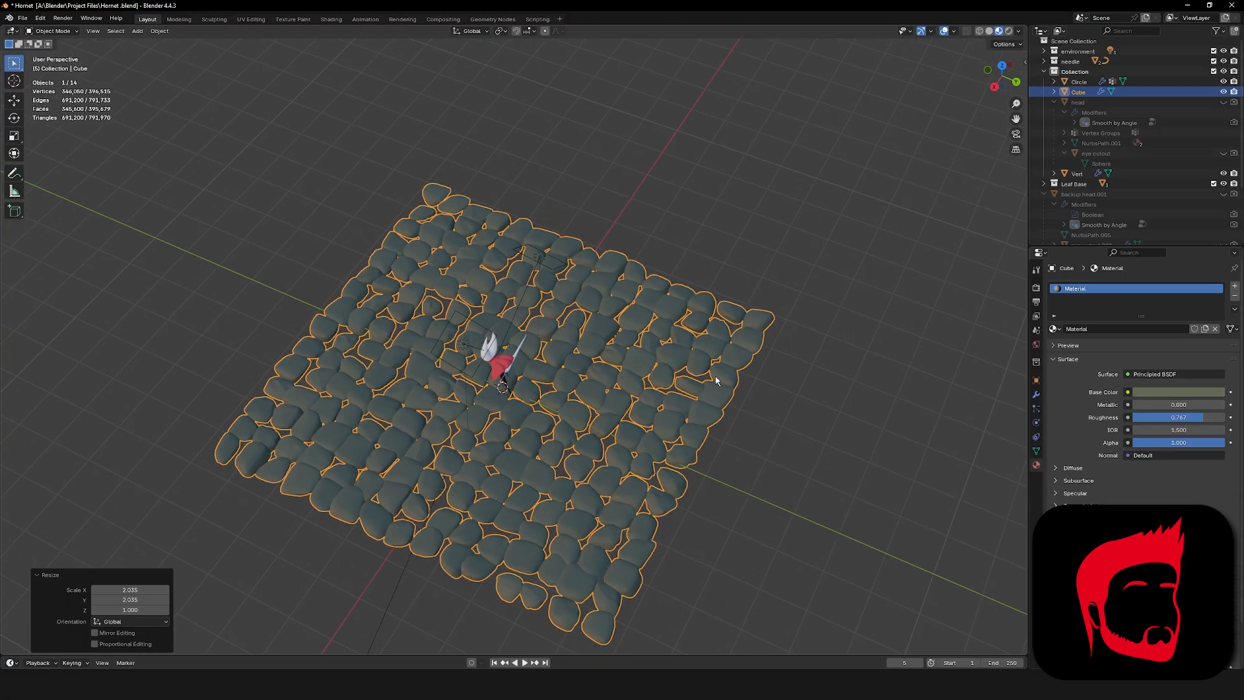
Duplicate the stone patch in top view and shift the copy about -9.42 m along Y so it adjoins the original.
middle_click_drag(764, 304, 767, 341)
key("KP_1")
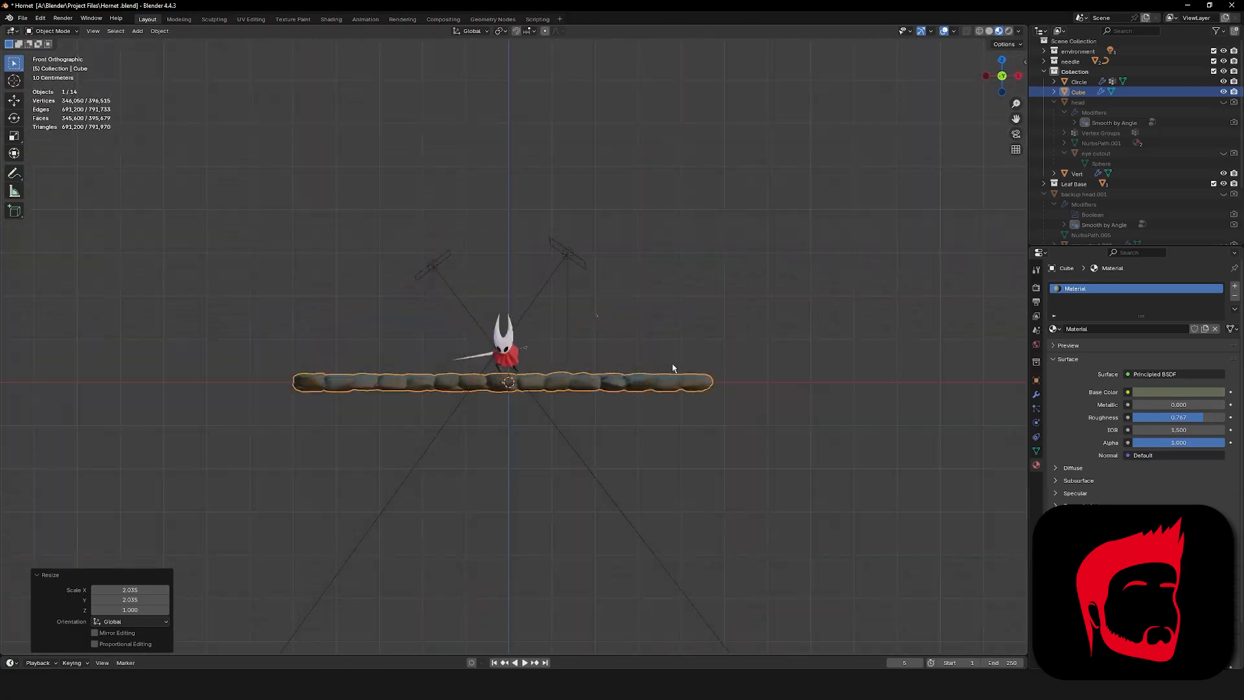
middle_click_drag(696, 355, 554, 278)
key("KP_7")
scroll(577, 450, "down", 5)
key("shift+d")
key("y")
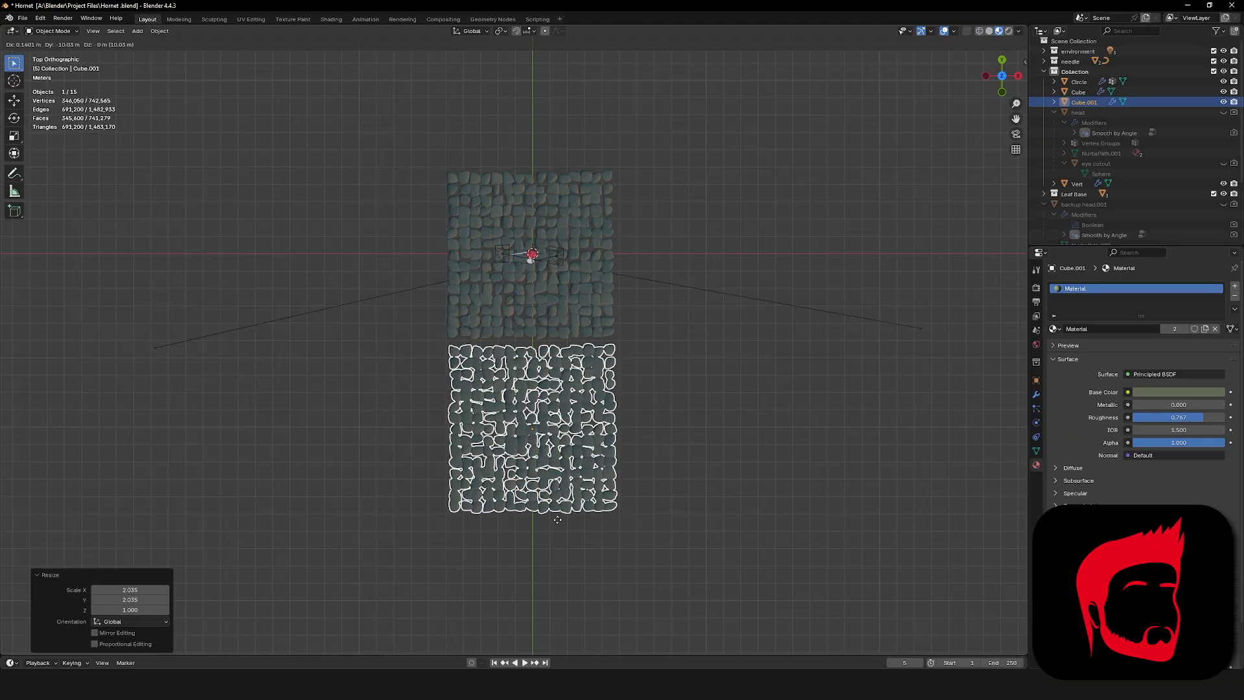
left_click(583, 461)
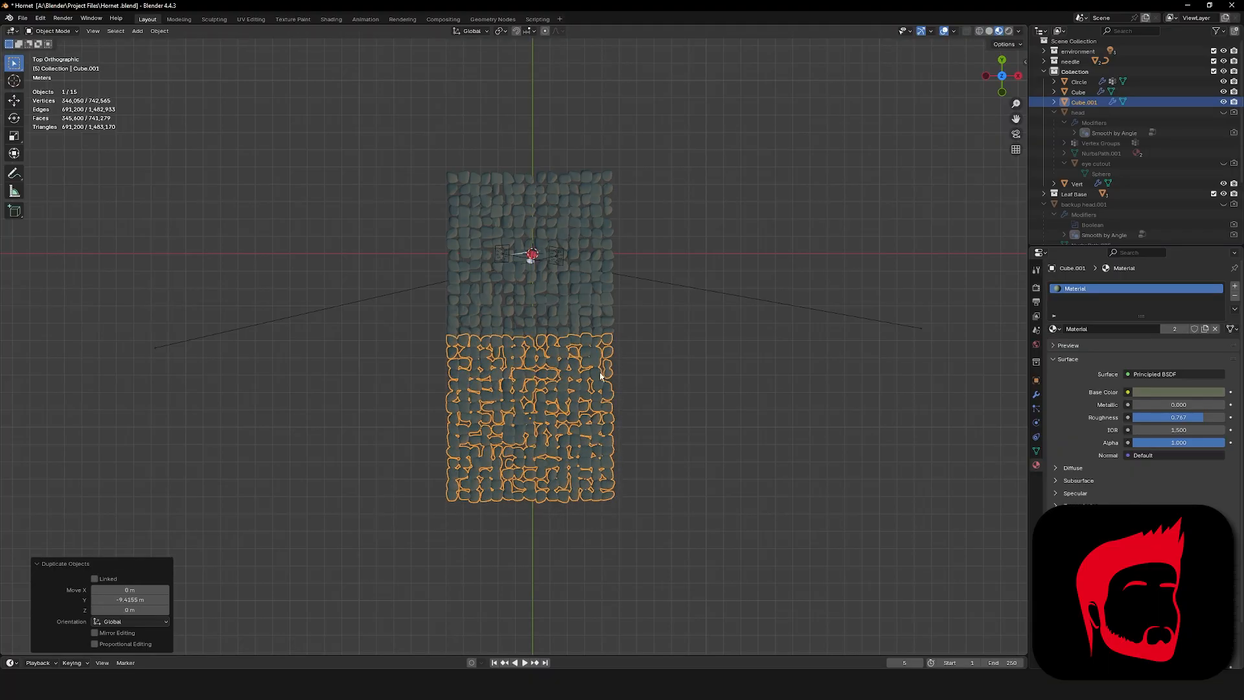
Duplicate both stone patches and place the copies alongside, about 9.61 m along X.
left_click_drag(675, 408, 576, 302)
key("shift+d")
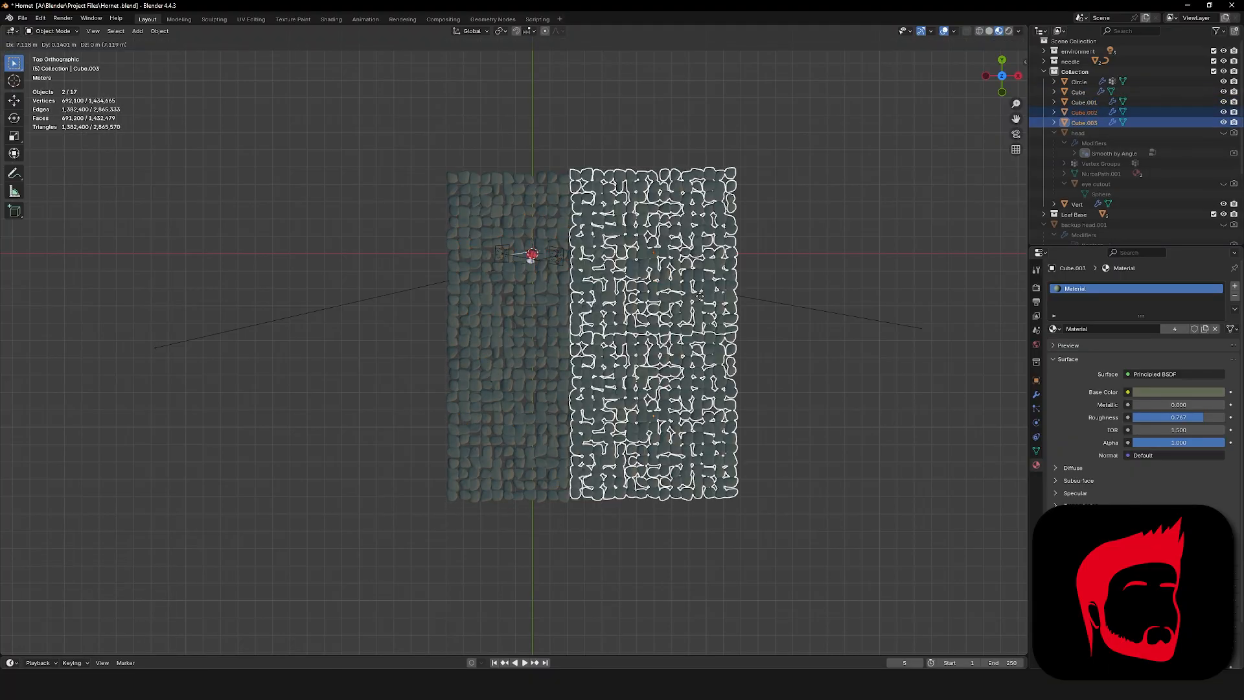
left_click(743, 298)
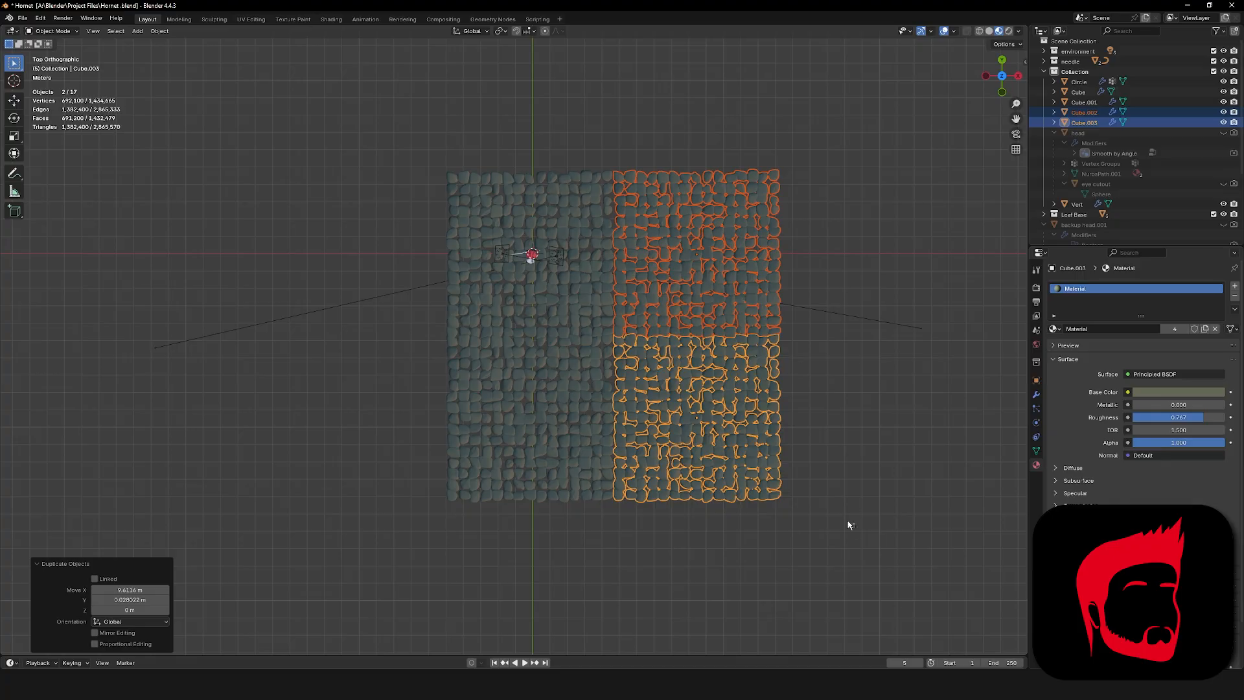
Move all four stone patches about -4.62 m on X and 4.37 m on Y to centre them around the character.
left_click_drag(848, 522, 585, 283)
key("g")
left_click(503, 209)
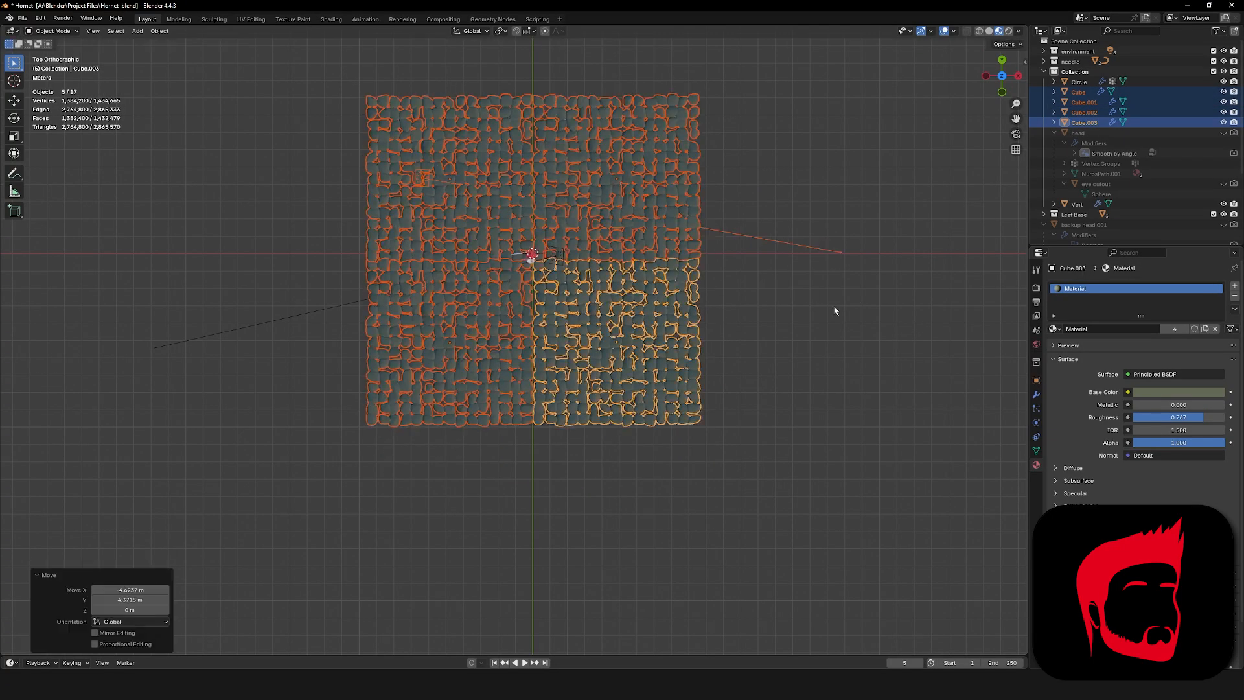
left_click(833, 311)
Examine the enlarged stone ground in rendered view, then return to solid shading.
middle_click_drag(593, 453, 578, 336)
scroll(579, 415, "up", 5)
middle_click_drag(579, 414, 660, 392, "shift")
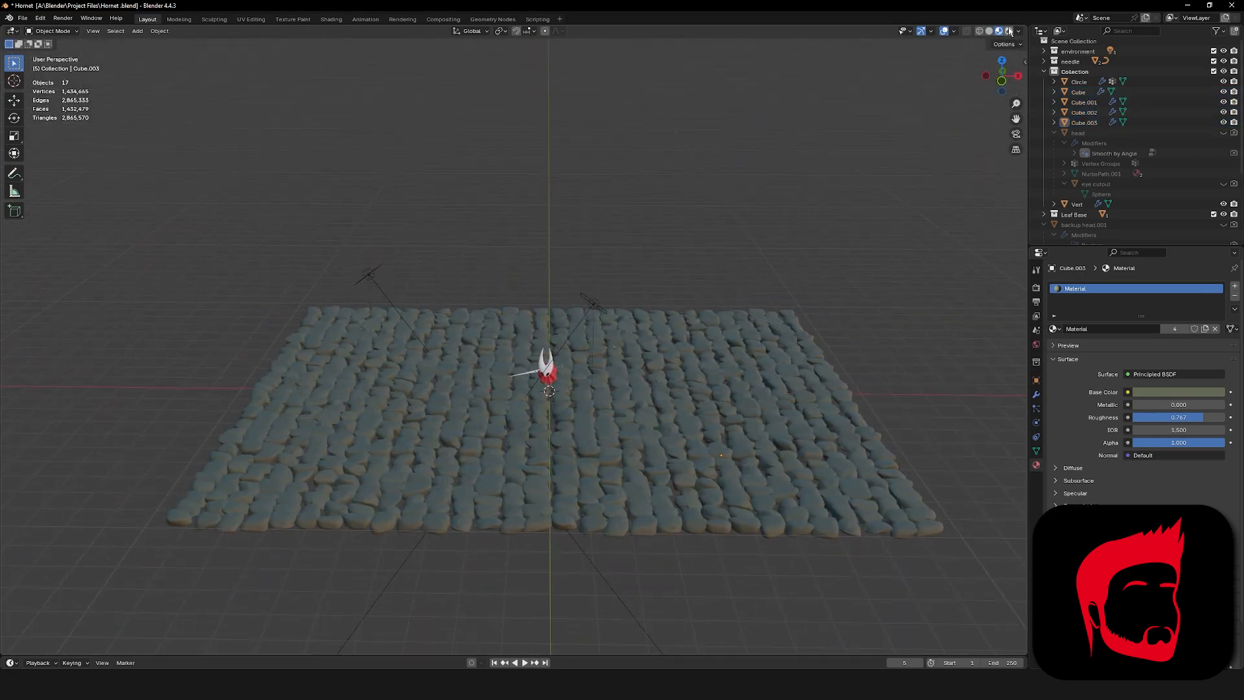
left_click(1009, 31)
mouse_move(786, 278)
middle_mouse_down()
mouse_move(720, 344)
mouse_move(783, 255)
mouse_move(802, 361)
mouse_move(789, 283)
middle_mouse_up()
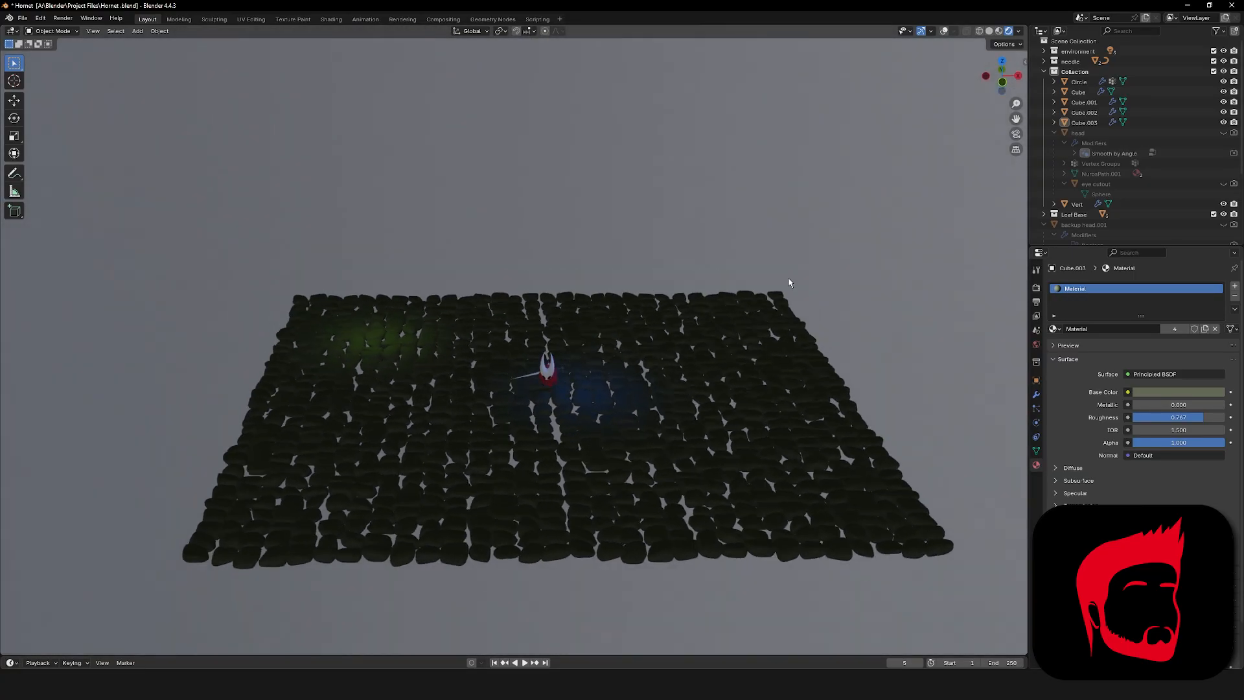
left_click(990, 31)
middle_click_drag(815, 242, 807, 228)
Add a plane for the ground fill and scale it by 5.72 in top view.
key("shift+a")
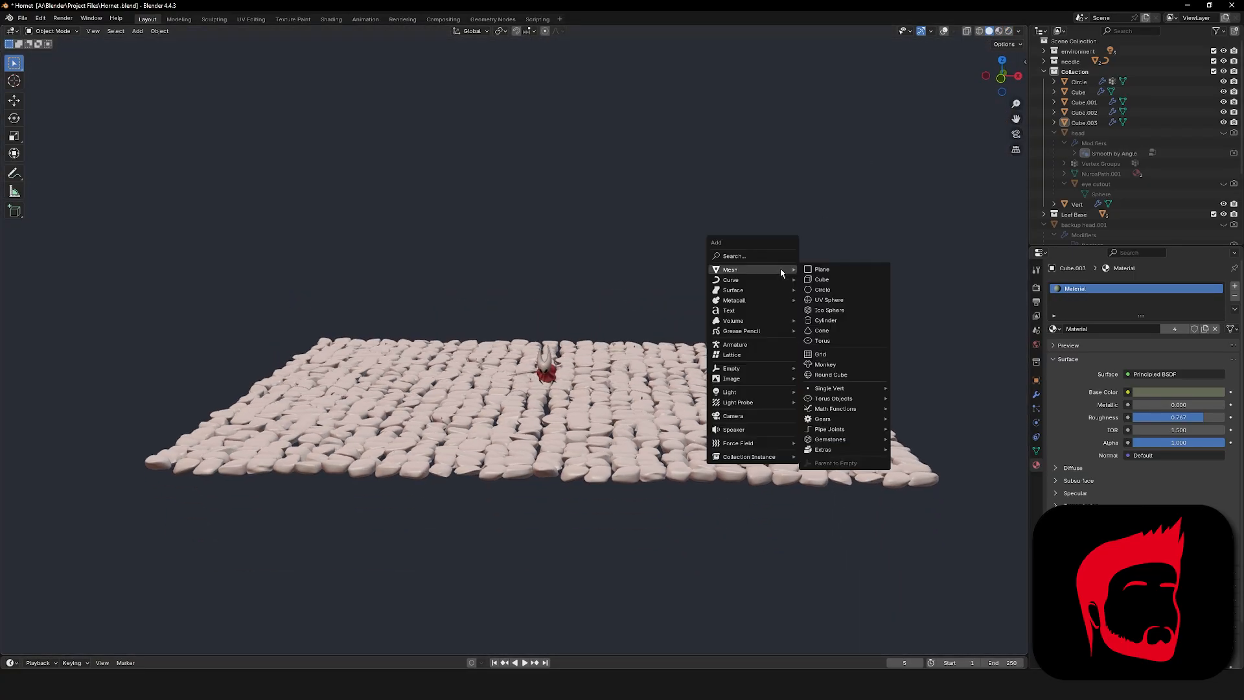
left_click(836, 270)
middle_click_drag(718, 295, 659, 290)
key("KP_1")
key("KP_7")
scroll(713, 337, "down", 3)
key("s")
left_click(1001, 143)
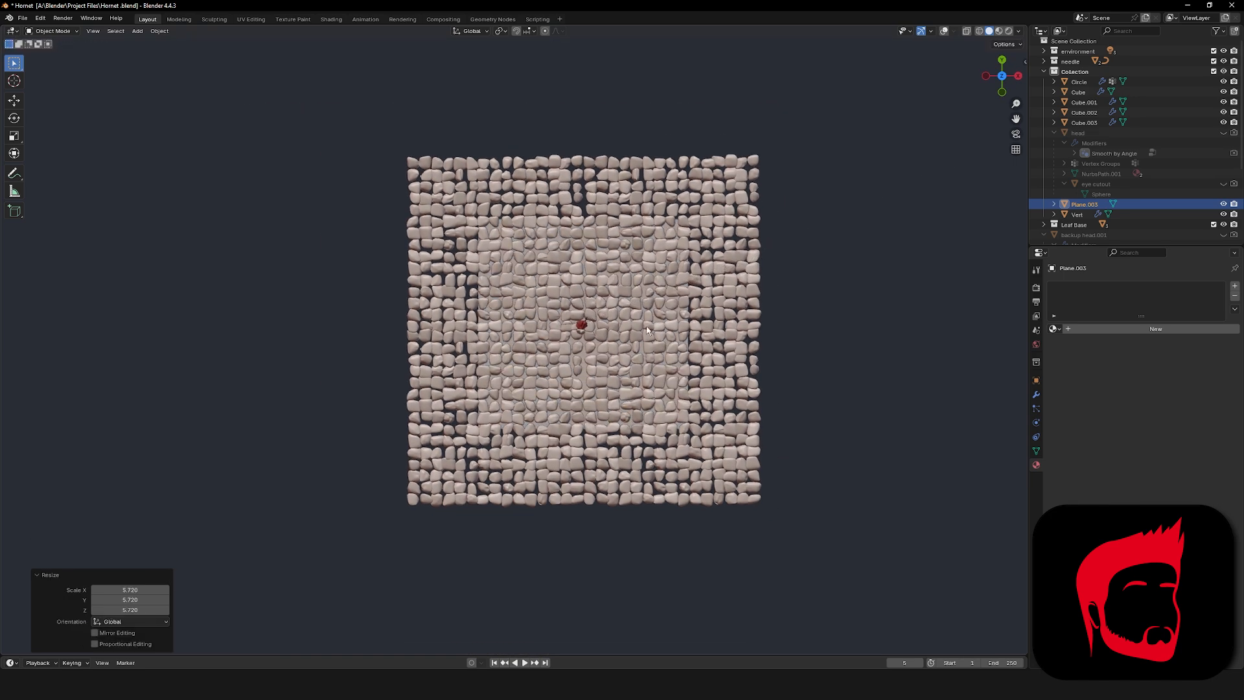
Scale the plane up further until it fills the gaps across the whole stone ground.
key("s")
left_click(690, 315)
mouse_move(689, 315)
middle_mouse_down()
mouse_move(686, 223)
mouse_move(680, 312)
middle_mouse_up()
key("KP_7")
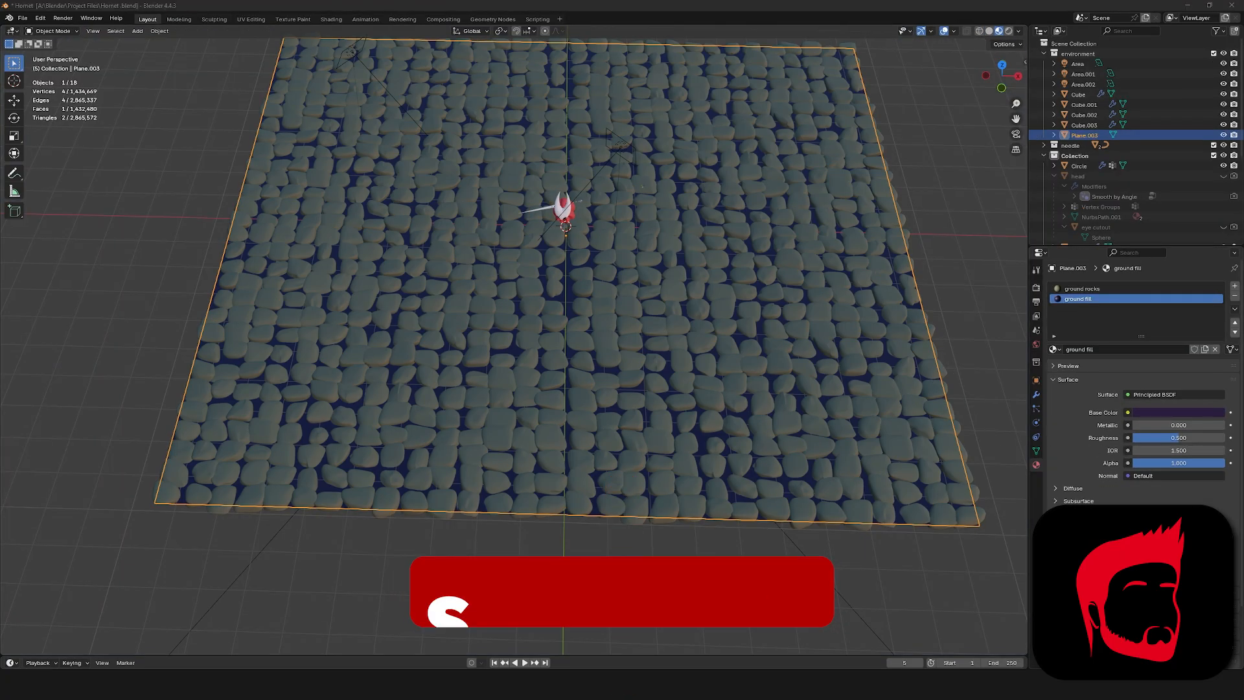
left_click(1000, 423)
mouse_move(972, 425)
middle_mouse_down("shift")
mouse_move(931, 456)
mouse_move(905, 449)
middle_mouse_up("shift")
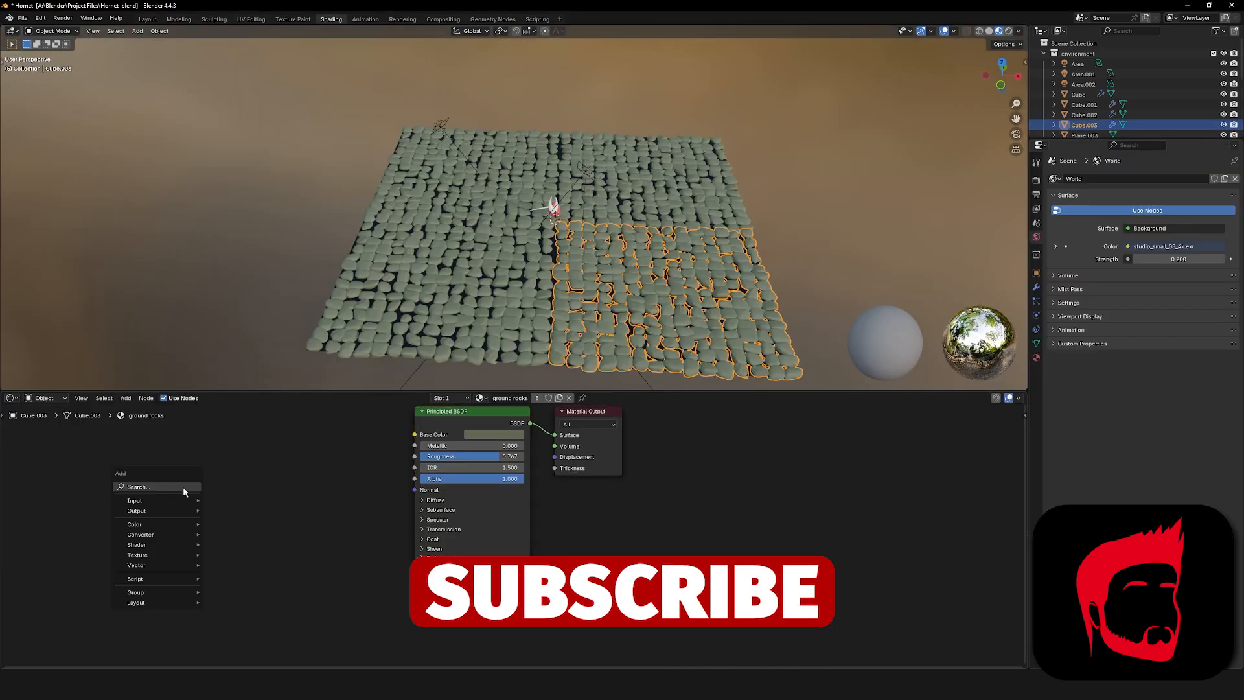
Add a Noise Texture to the ground rocks material, link its Color to Base Color, and reroute the link to Normal.
left_click(185, 490)
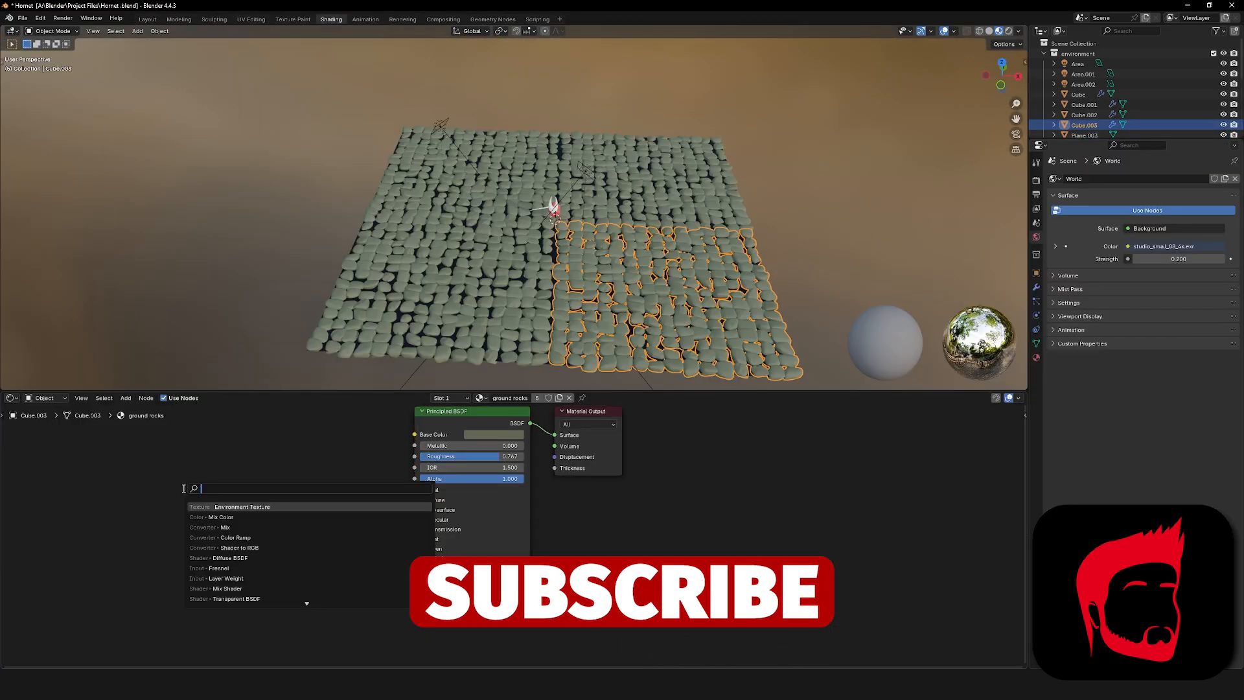
type("noi")
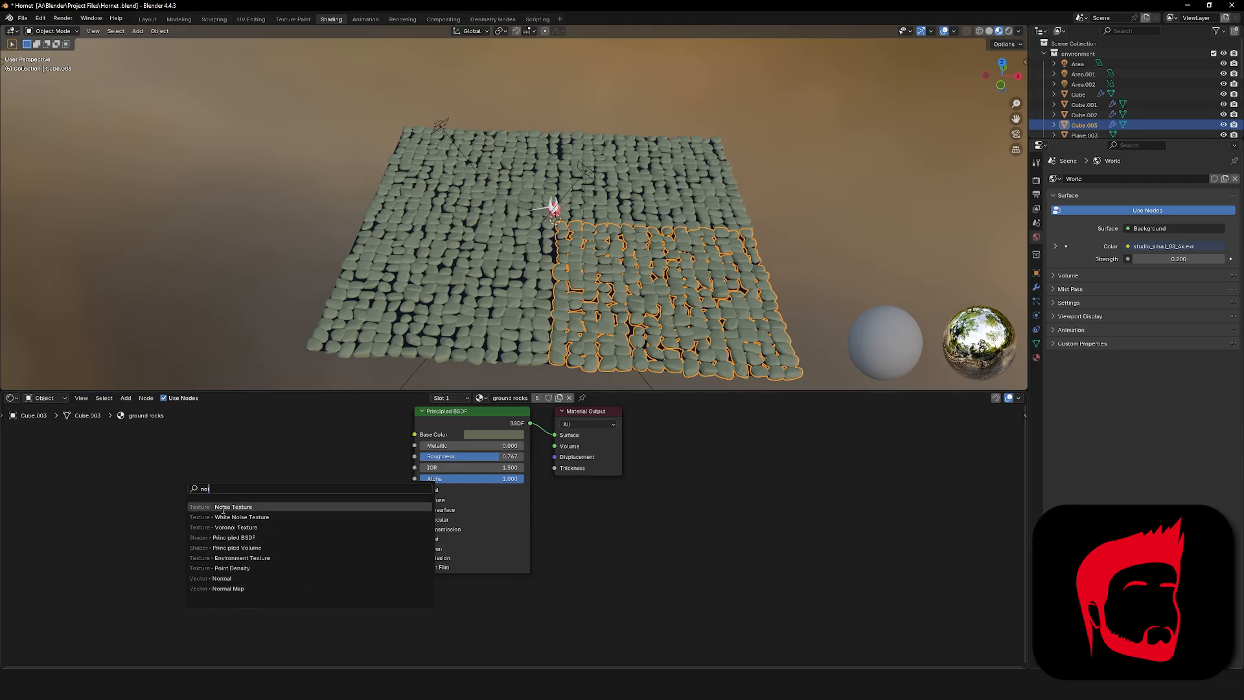
left_click(227, 507)
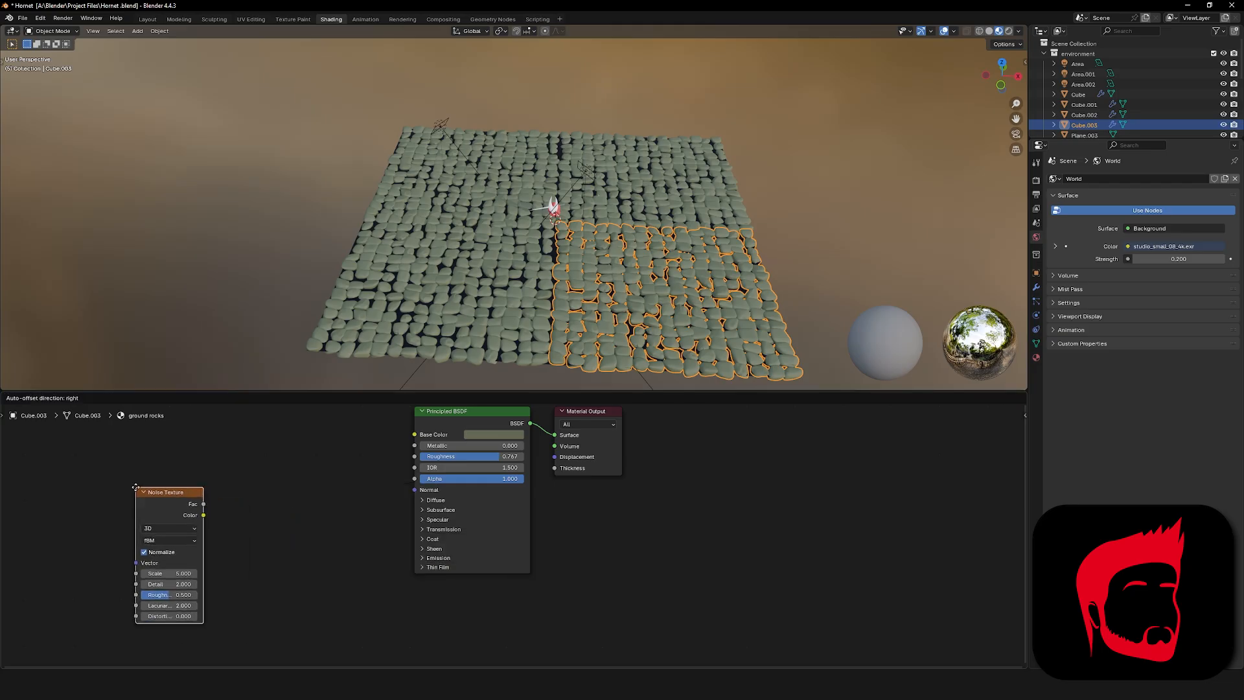
left_click(228, 454)
left_click_drag(214, 494, 410, 436)
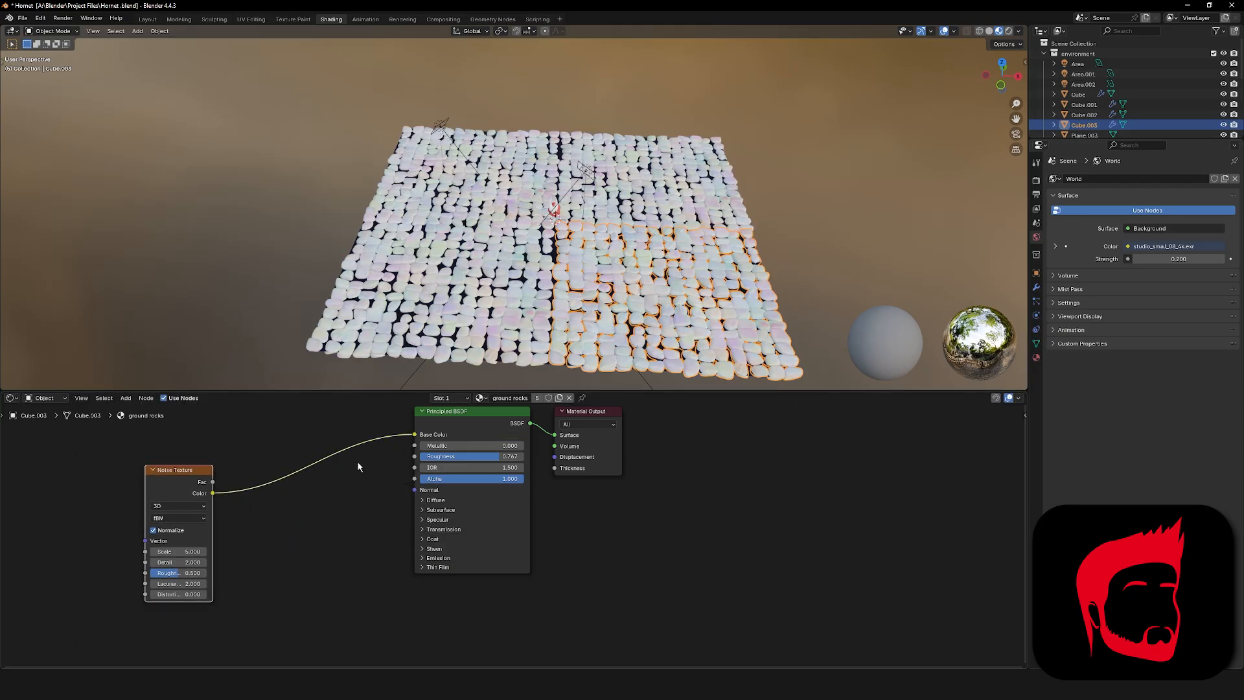
left_click_drag(416, 435, 414, 490)
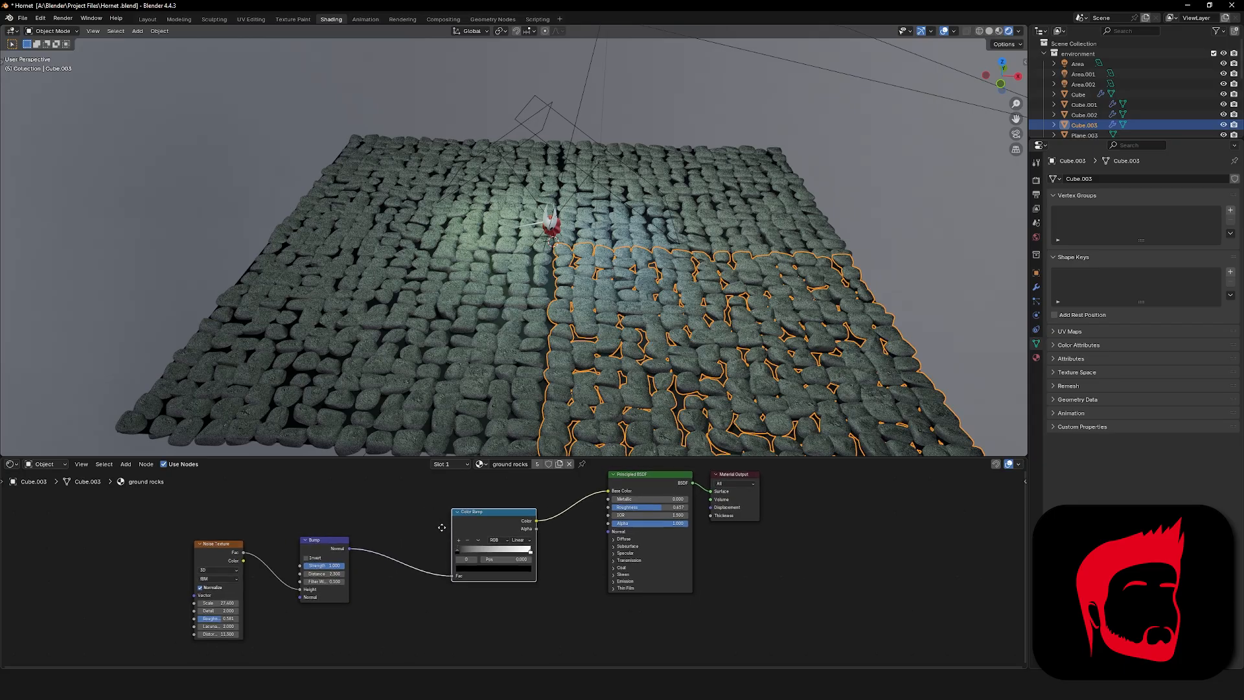
Shift the Color Ramp's black stop towards the middle for more contrast and recolor the white stop to a muted light green.
middle_click_drag(458, 561, 533, 561)
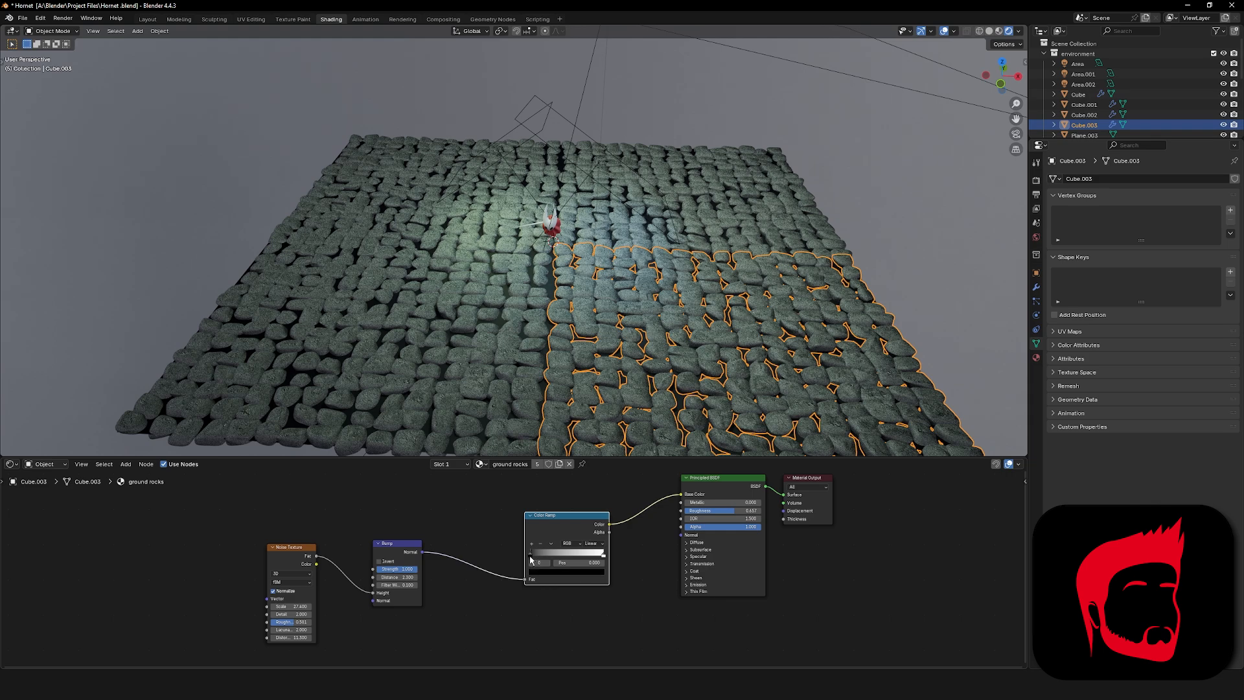
left_click_drag(540, 558, 569, 558)
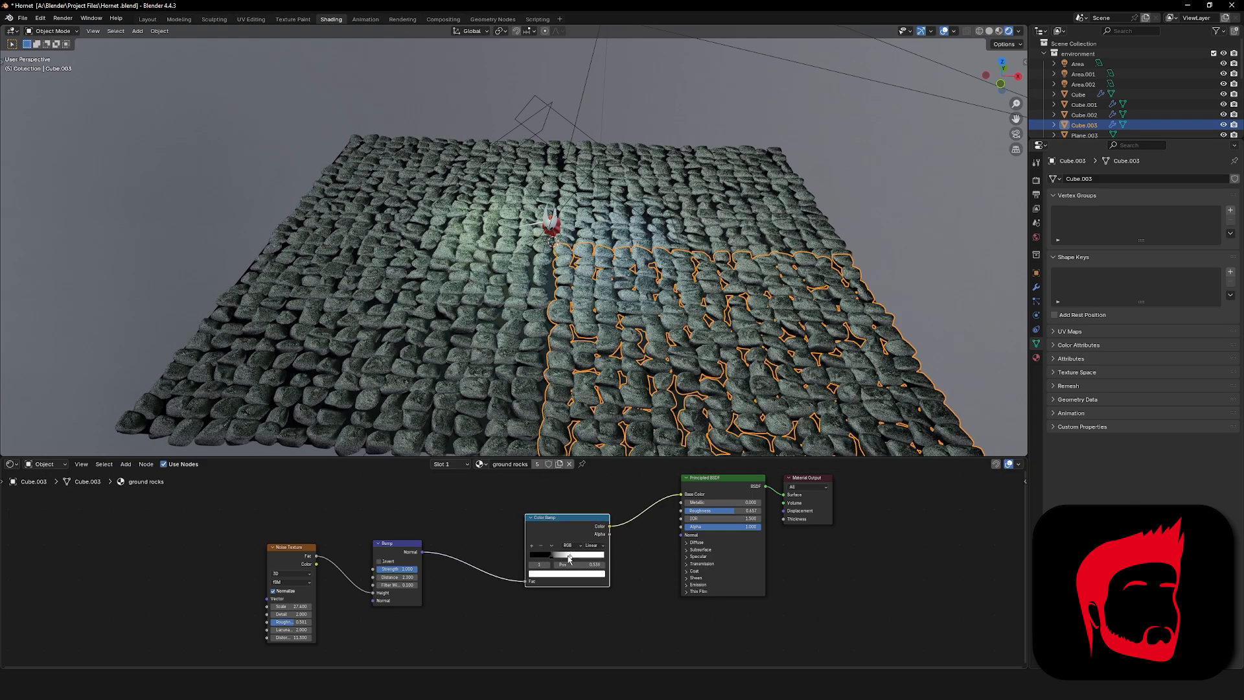
left_click(591, 574)
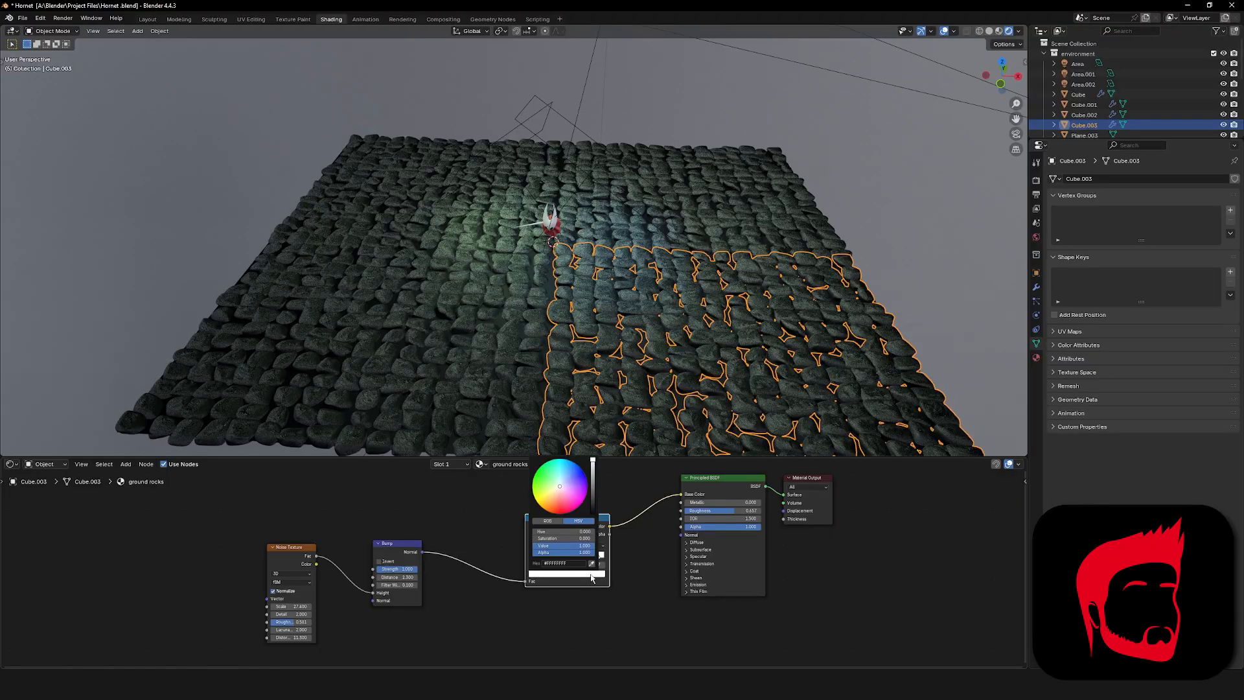
mouse_move(556, 489)
left_mouse_down()
mouse_move(543, 487)
mouse_move(592, 473)
mouse_move(551, 485)
left_mouse_up()
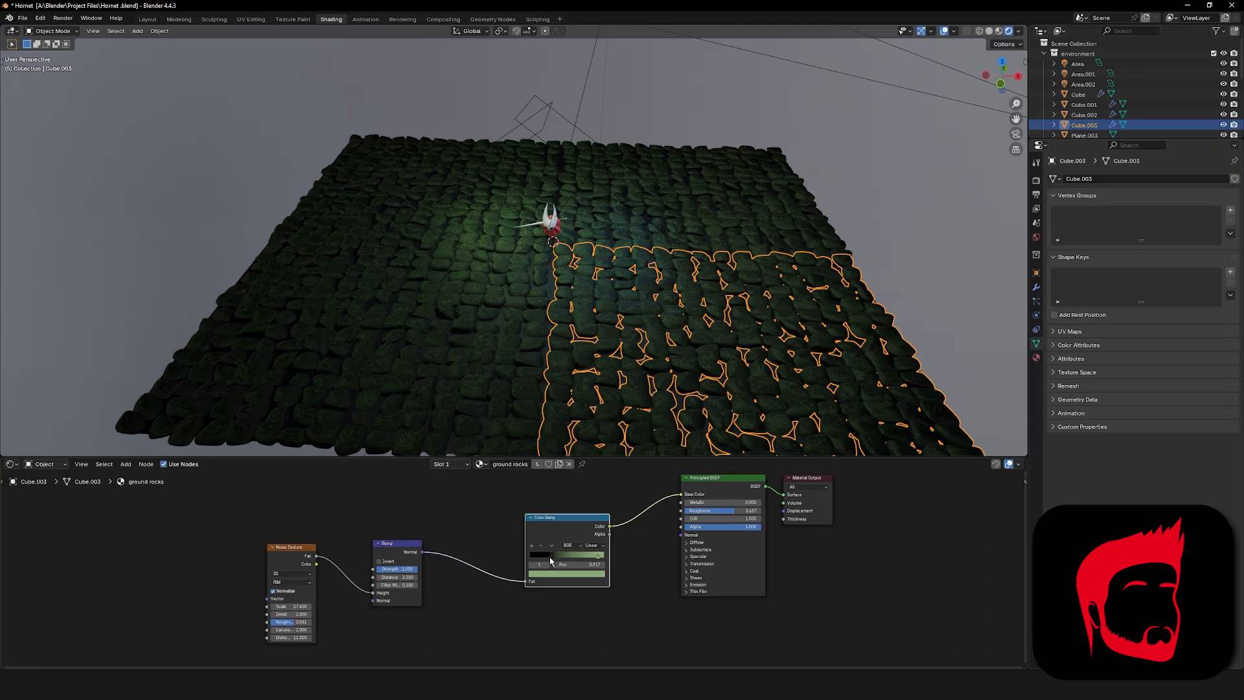
Recolor the Color Ramp's black stop to a dark blue-teal and slide it back towards the start, at about 0.07.
left_click(551, 558)
left_click(552, 574)
left_click(593, 494)
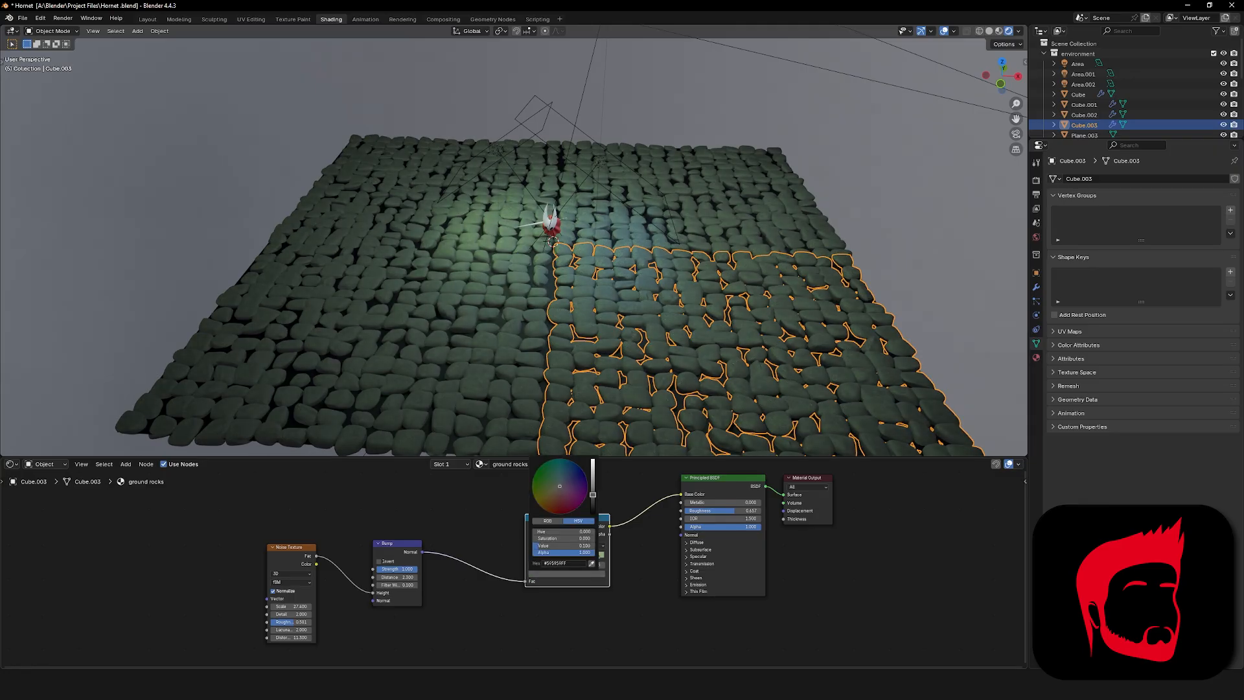
mouse_move(558, 491)
left_mouse_down()
mouse_move(566, 477)
mouse_move(593, 496)
left_mouse_up()
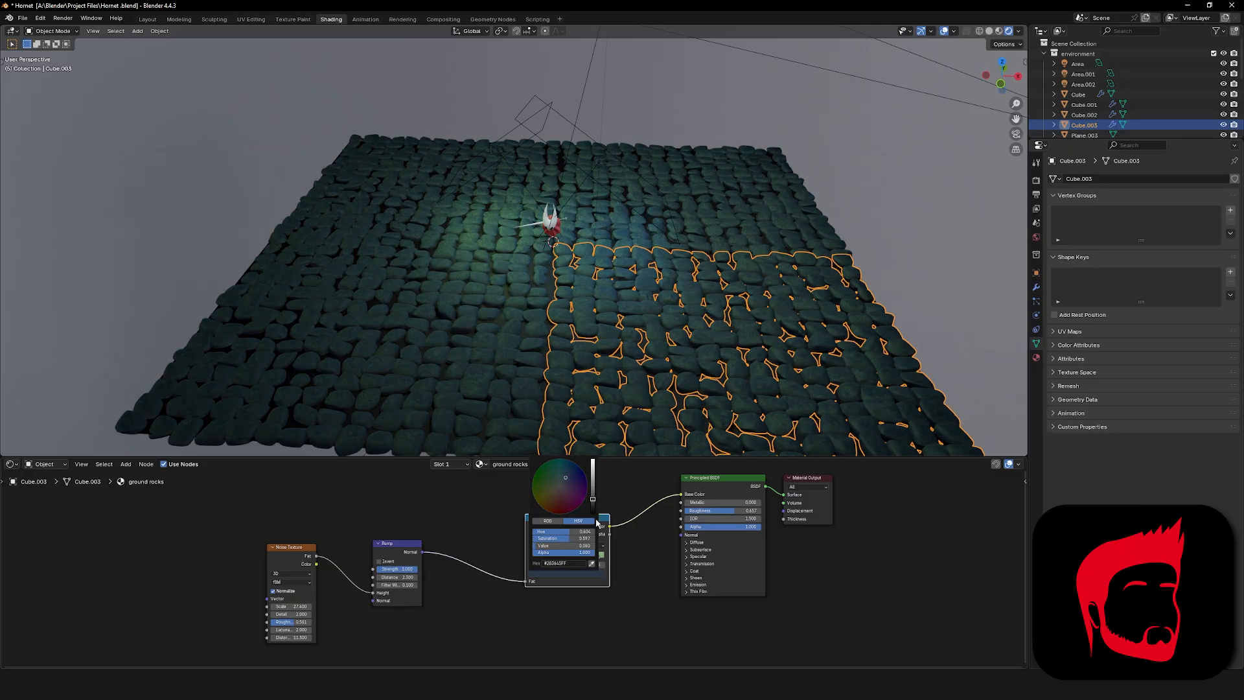
left_click_drag(552, 558, 530, 559)
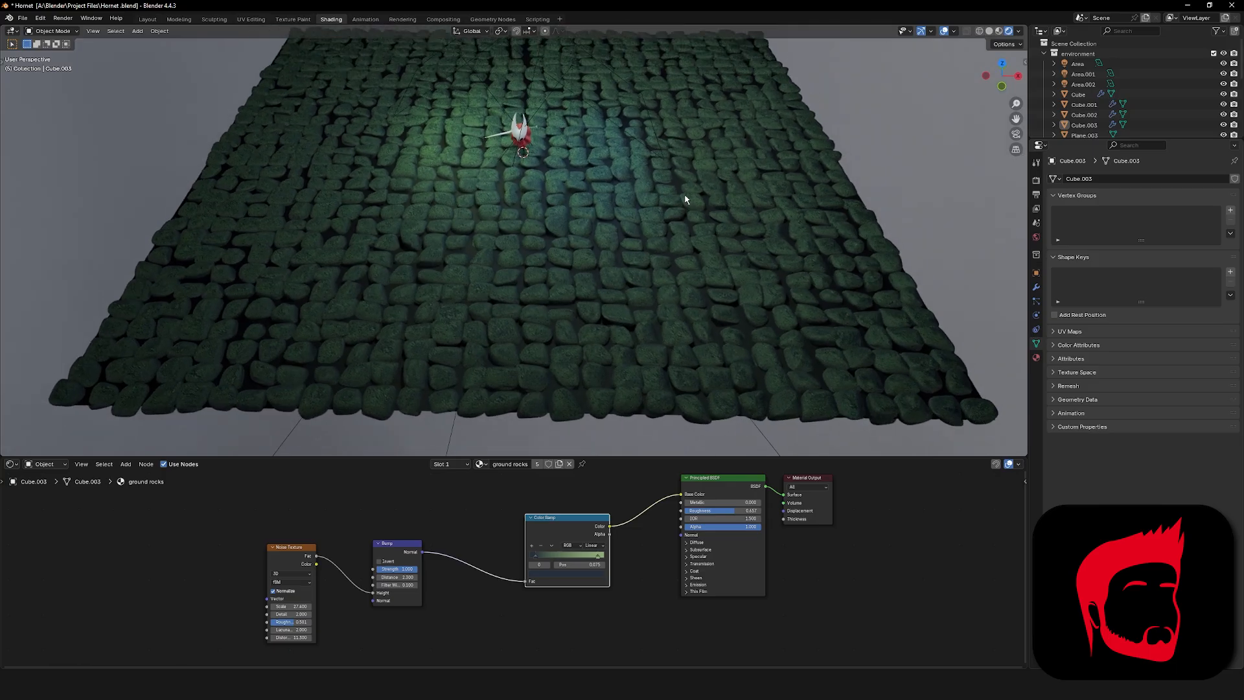
Assign a Principled Volume shader to the world's volume.
middle_click_drag(684, 193, 687, 169)
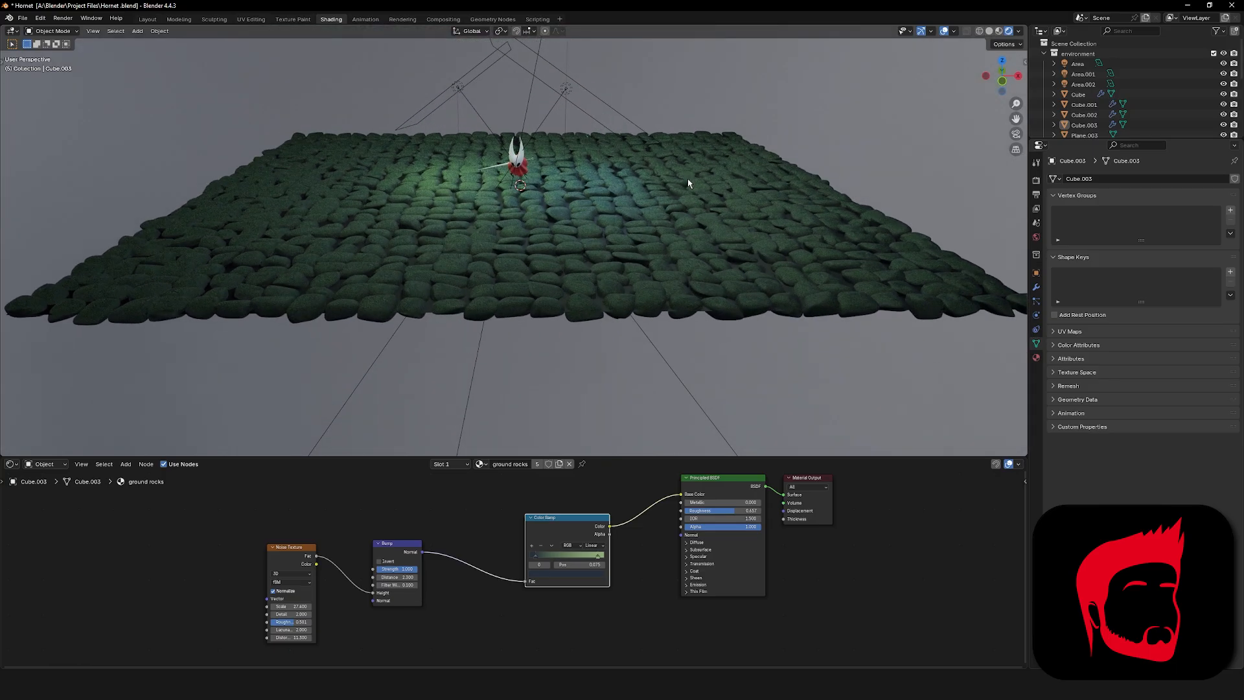
middle_click_drag(688, 179, 677, 217)
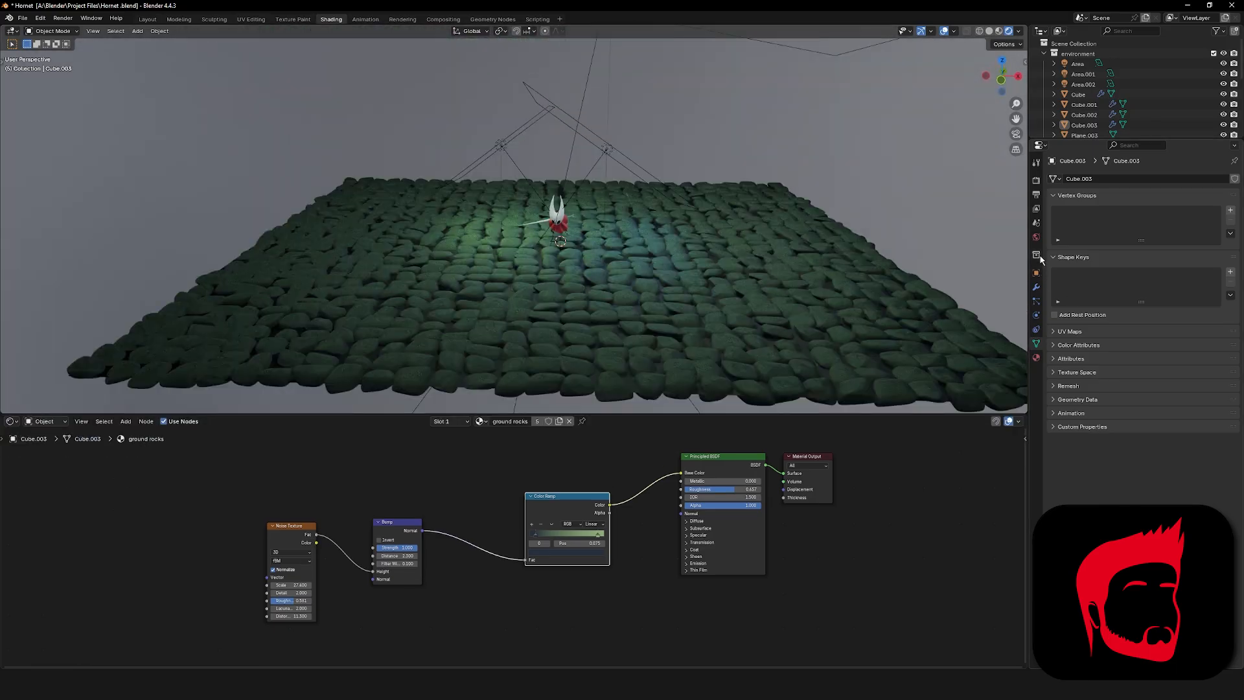
left_click(1036, 237)
left_click(1054, 276)
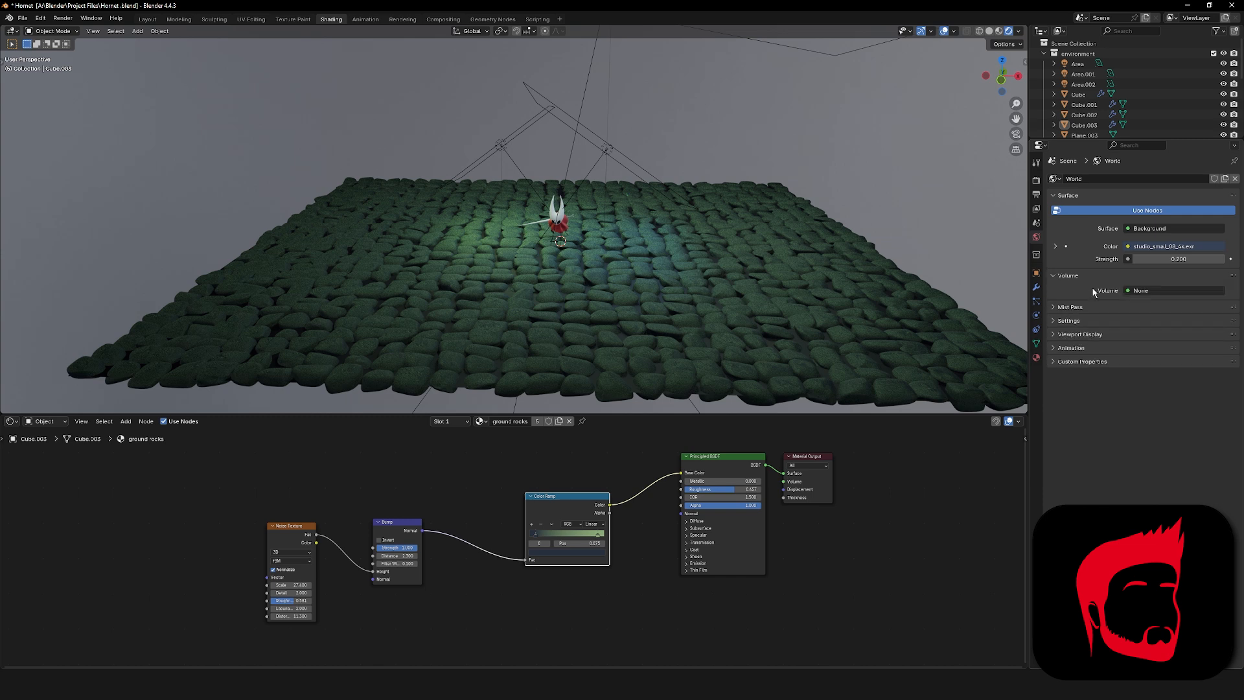
left_click(1145, 289)
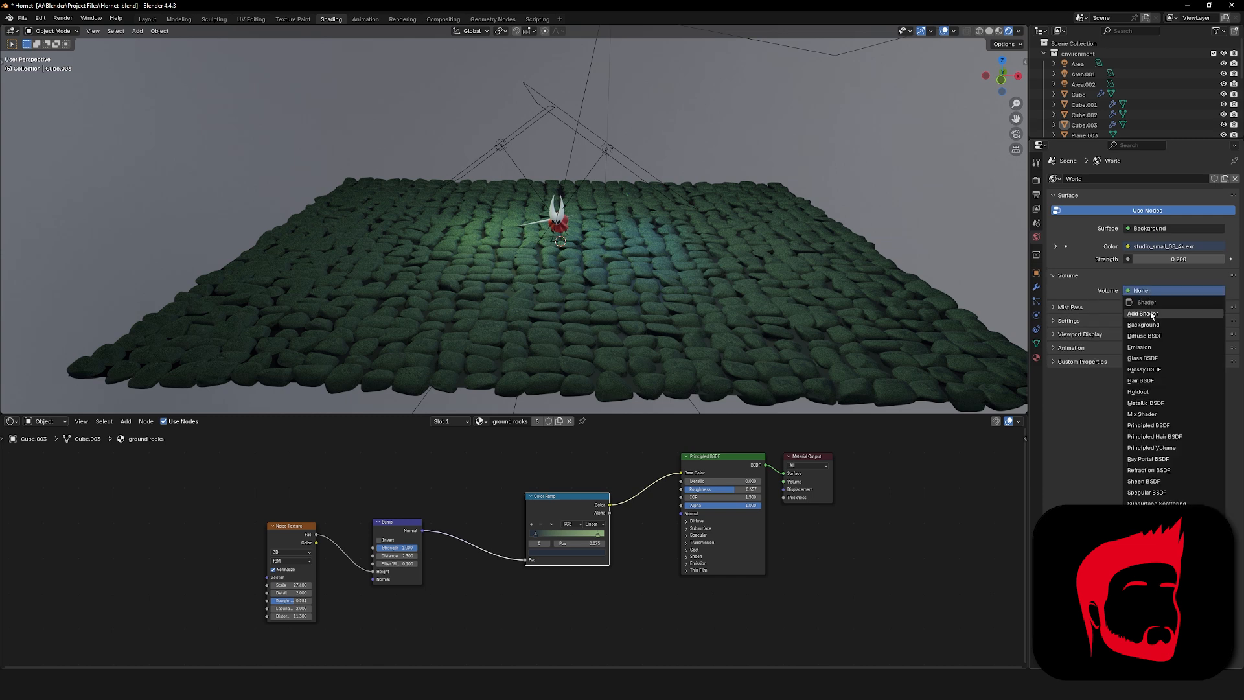
left_click(1152, 448)
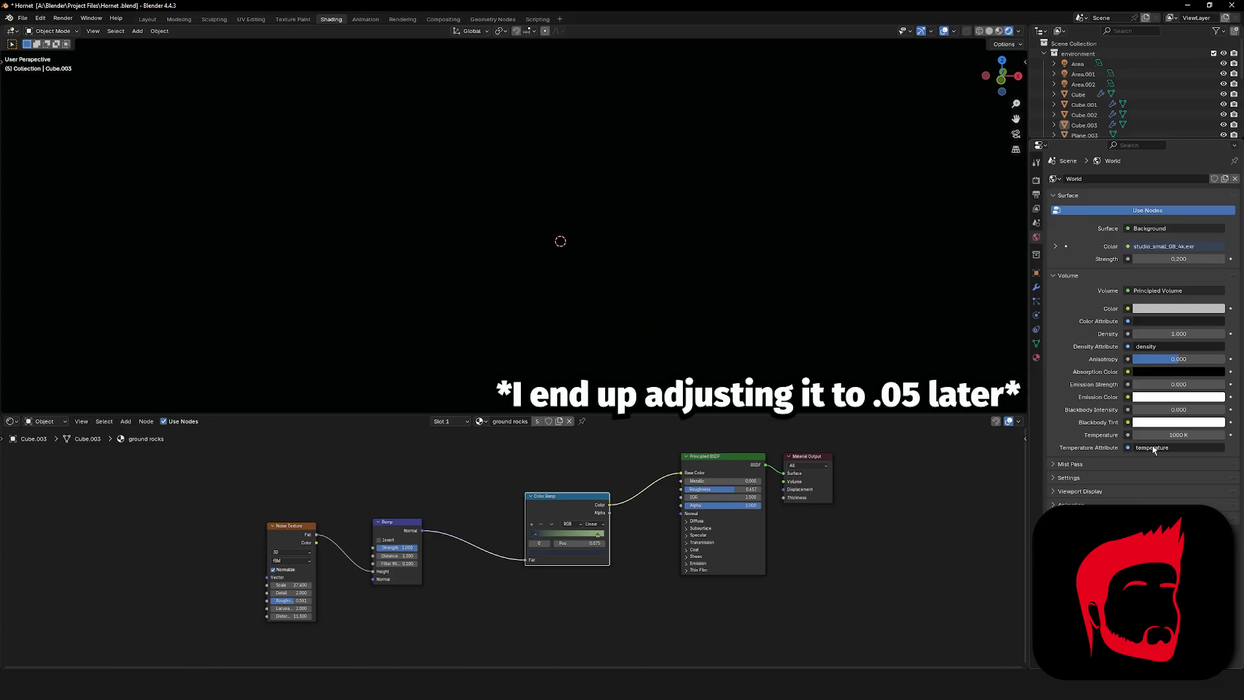
Try world volume densities of 0.1 and 0.05, checking the fog over the stone ground.
double_click(1177, 331)
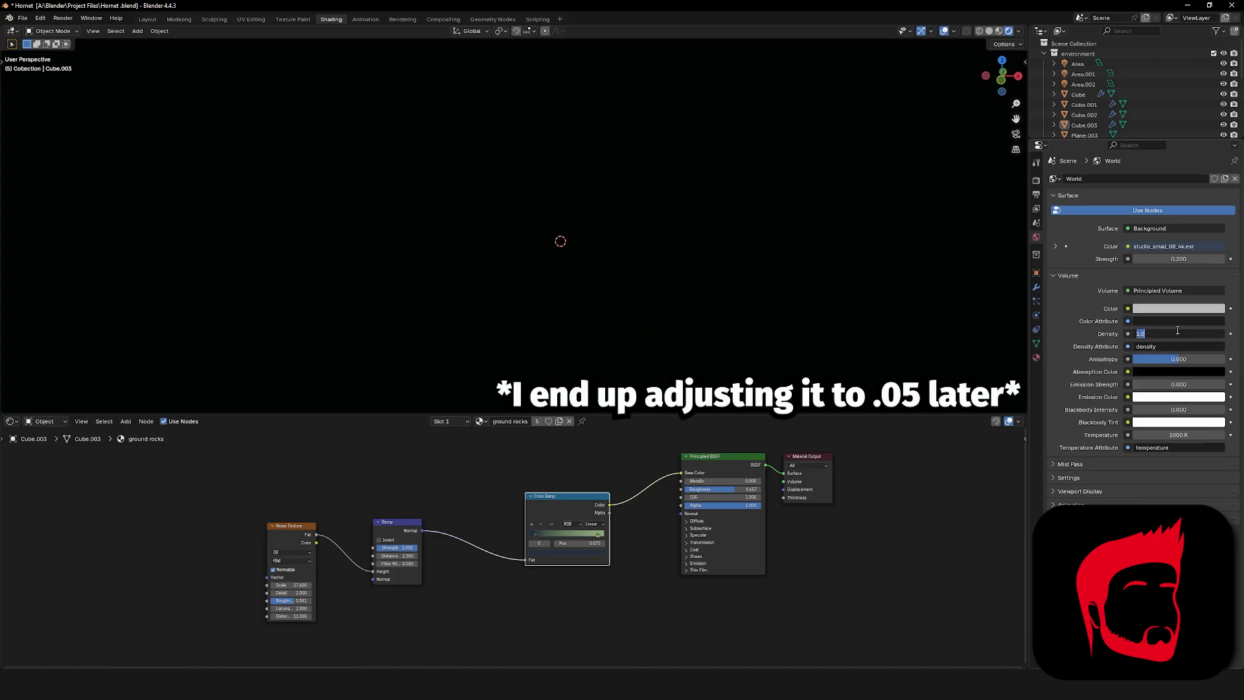
type(".1")
key("Return")
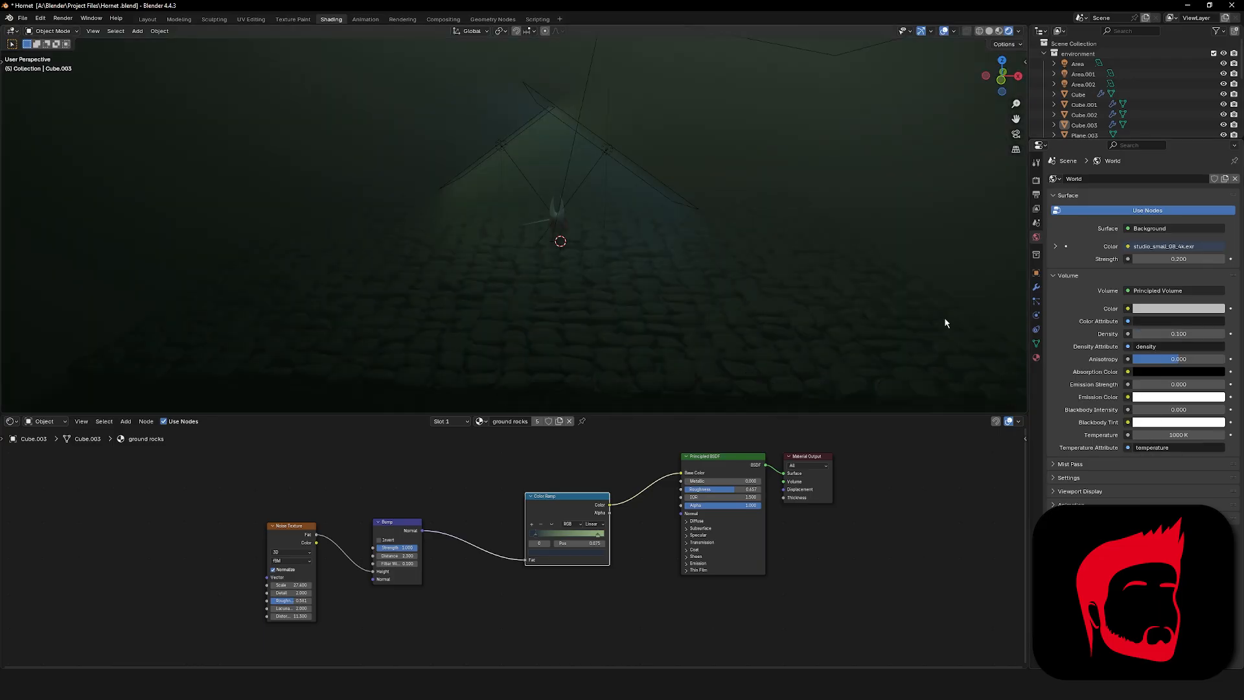
left_click(1176, 333)
type("0.05")
key("Return")
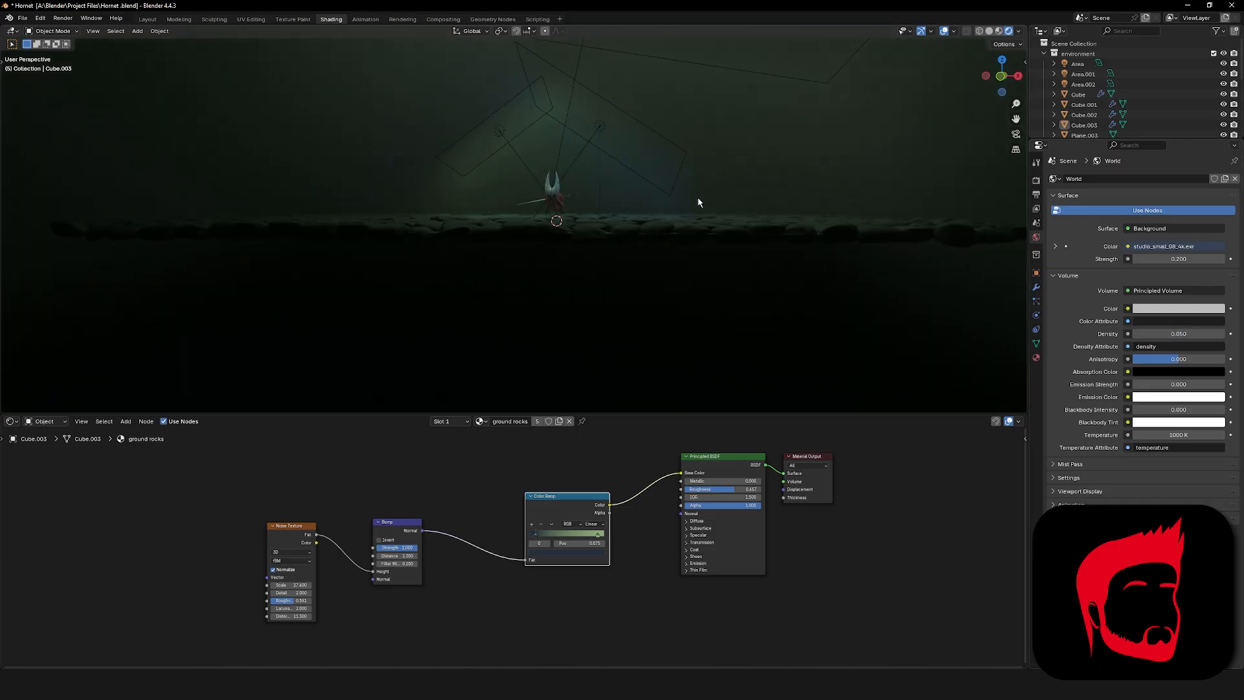
middle_click_drag(697, 200, 708, 270, "shift")
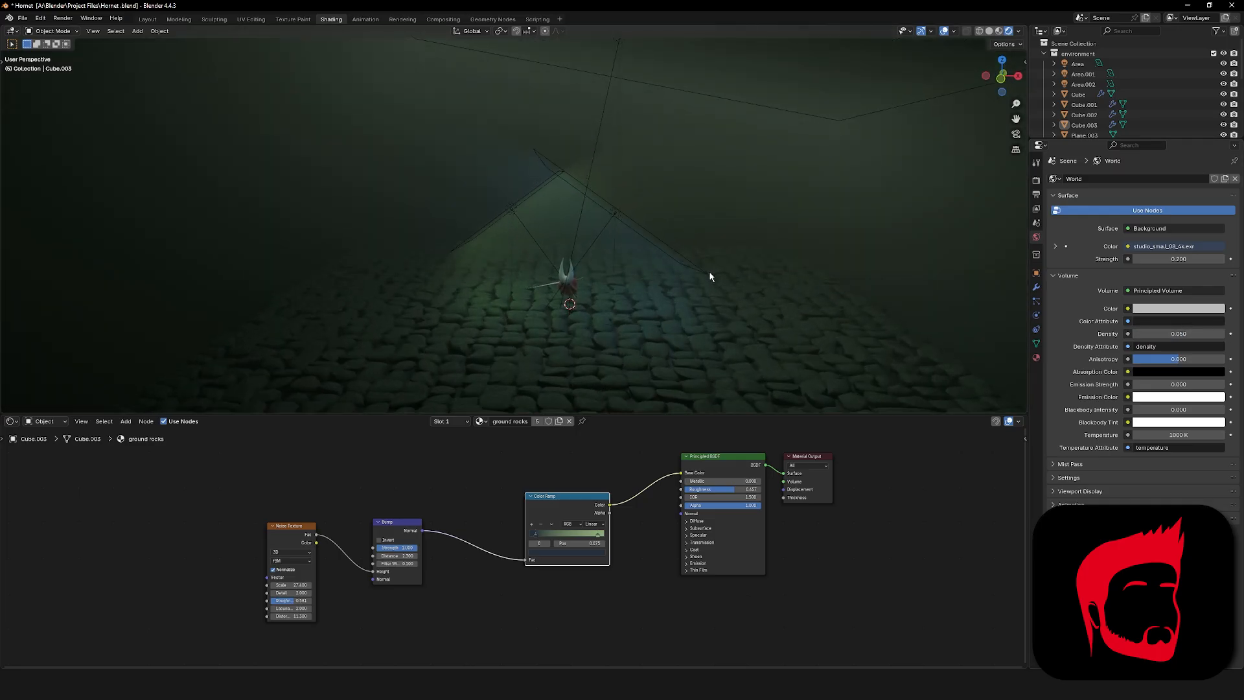
Set the world volume's density to 0.01.
left_click(1171, 334)
type(".01")
key("Return")
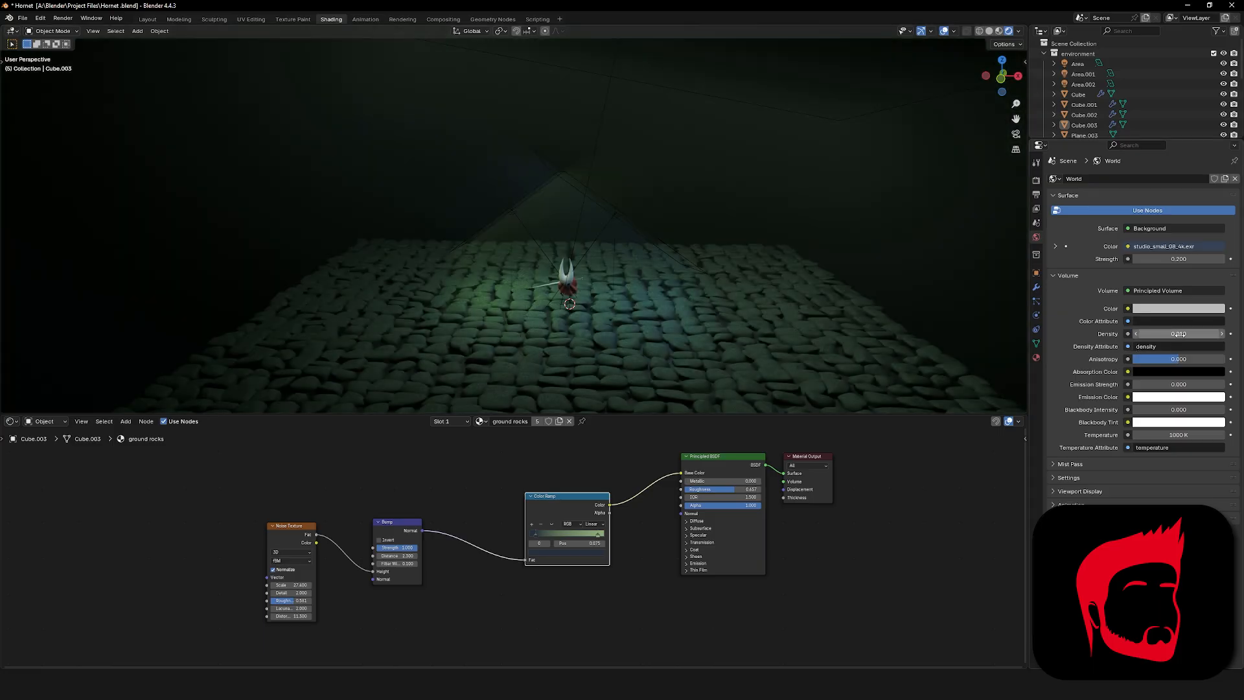
Shrink the area light above the character to about 0.11 m and narrow its beam spread to about 12.2°.
middle_click_drag(802, 261, 801, 241, "shift")
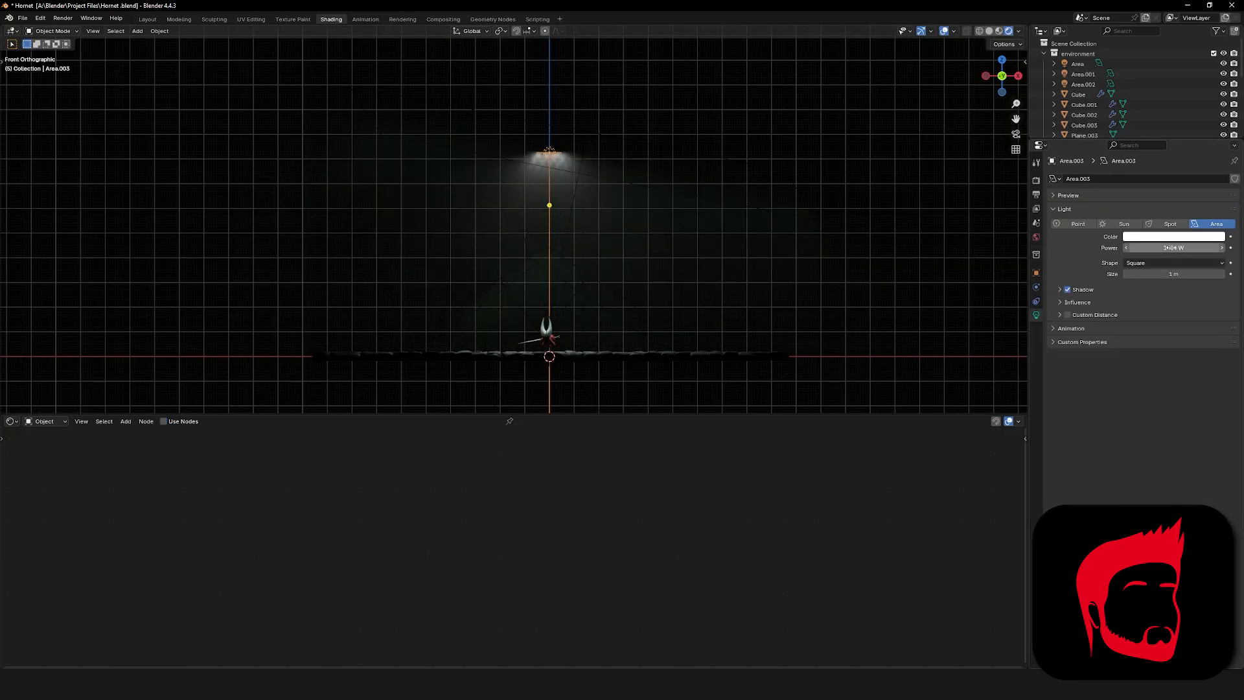
middle_click_drag(671, 130, 671, 192)
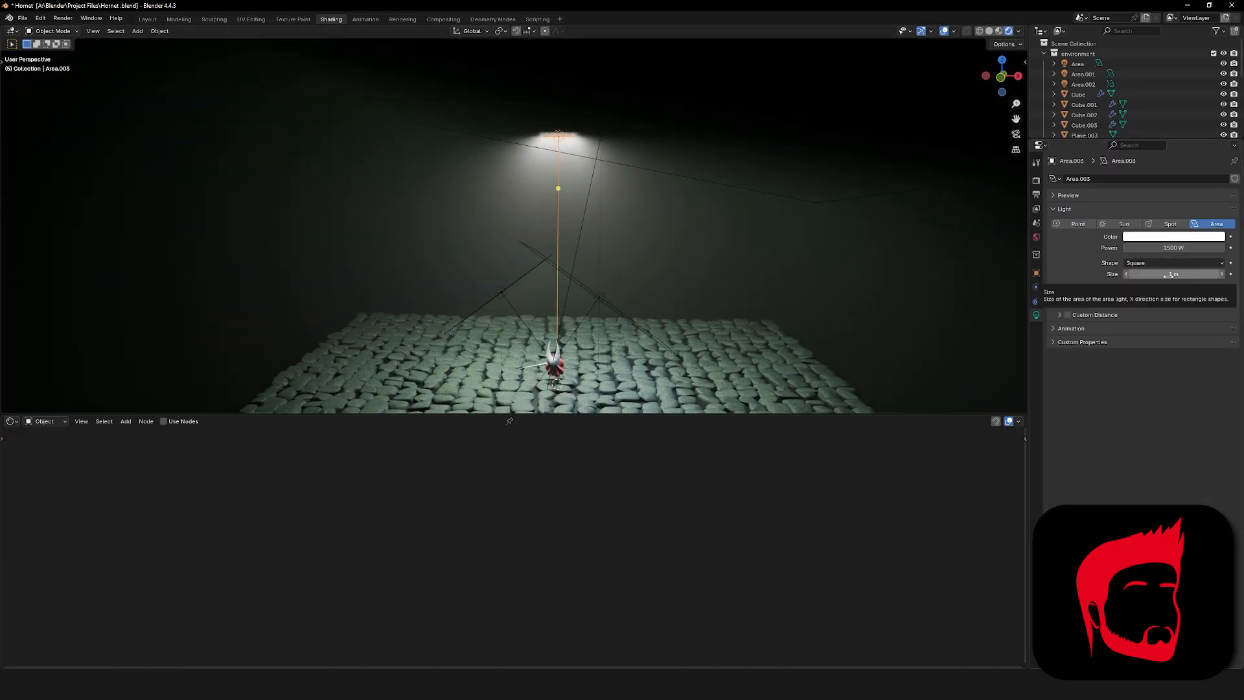
left_click_drag(1169, 275, 985, 273)
left_click(1060, 303)
left_click(1060, 303)
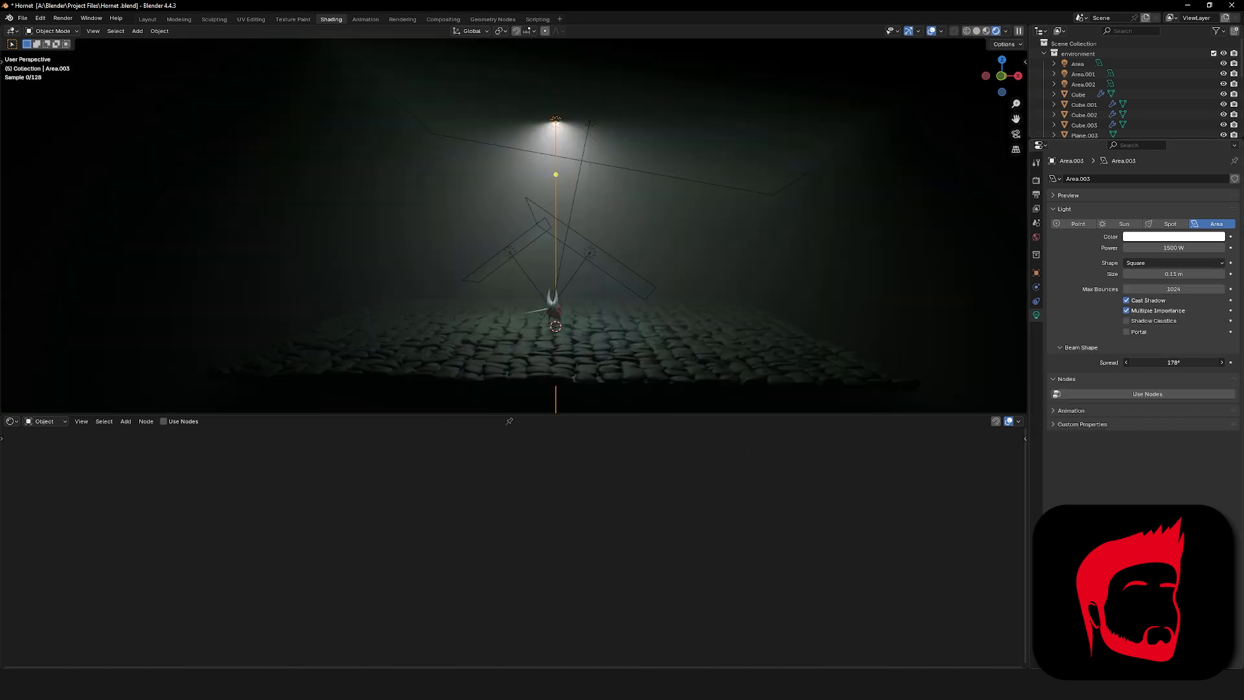
left_click_drag(1173, 362, 895, 363)
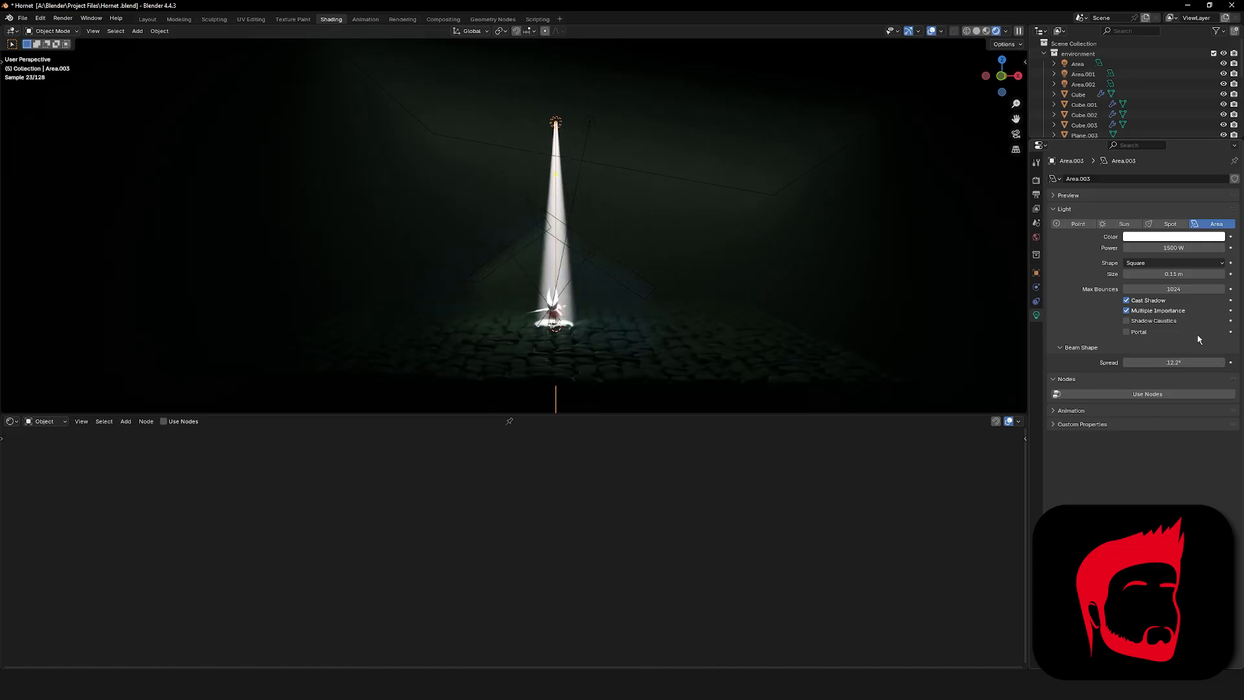
Set the overhead area light's power to 600 W and enlarge its size to about 1 m.
left_click(1171, 248)
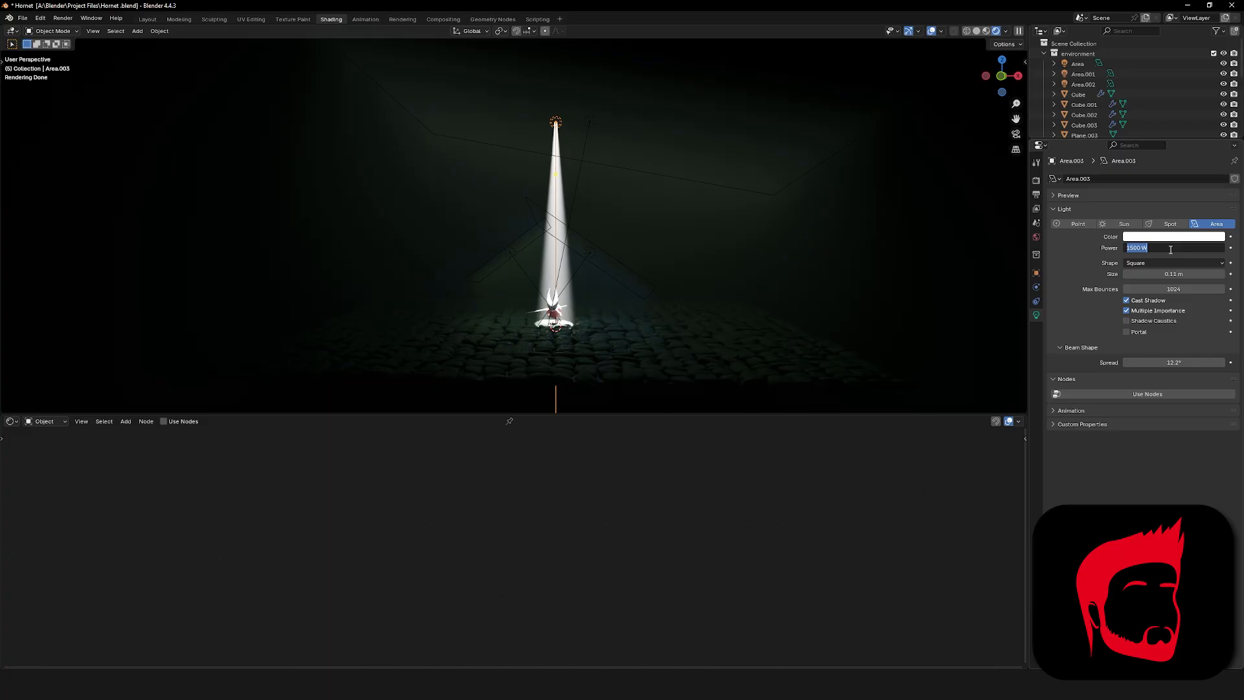
key("Return")
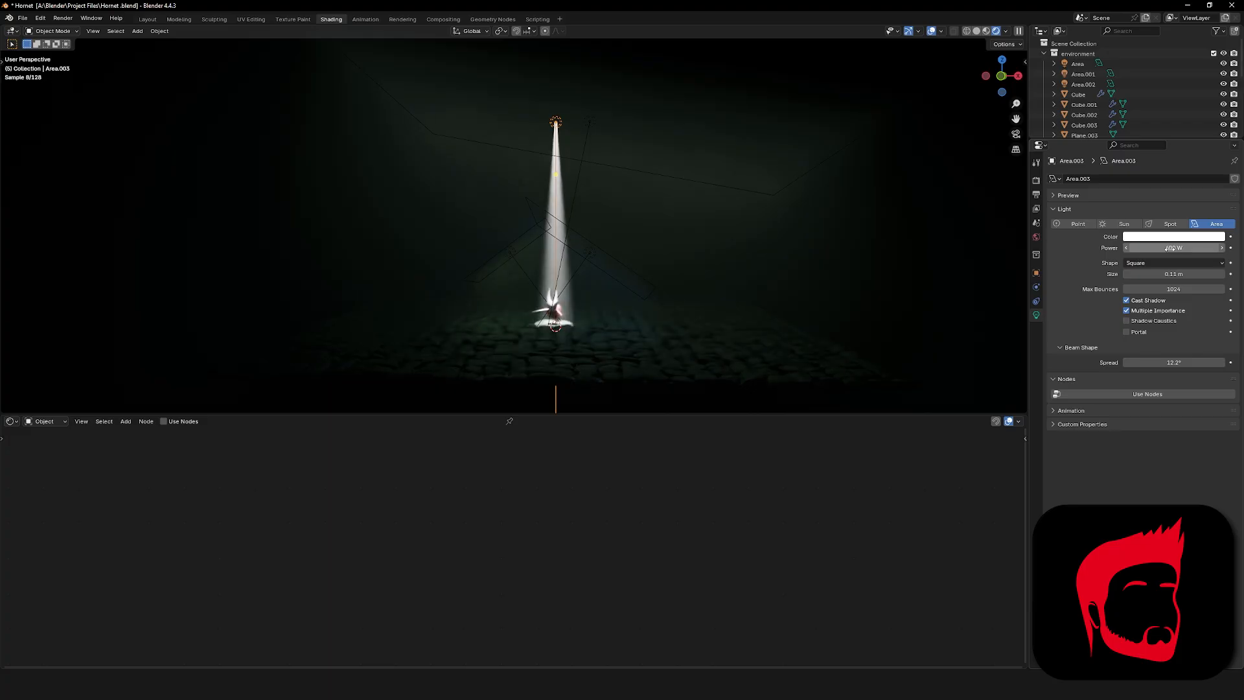
left_click_drag(1177, 274, 1228, 274)
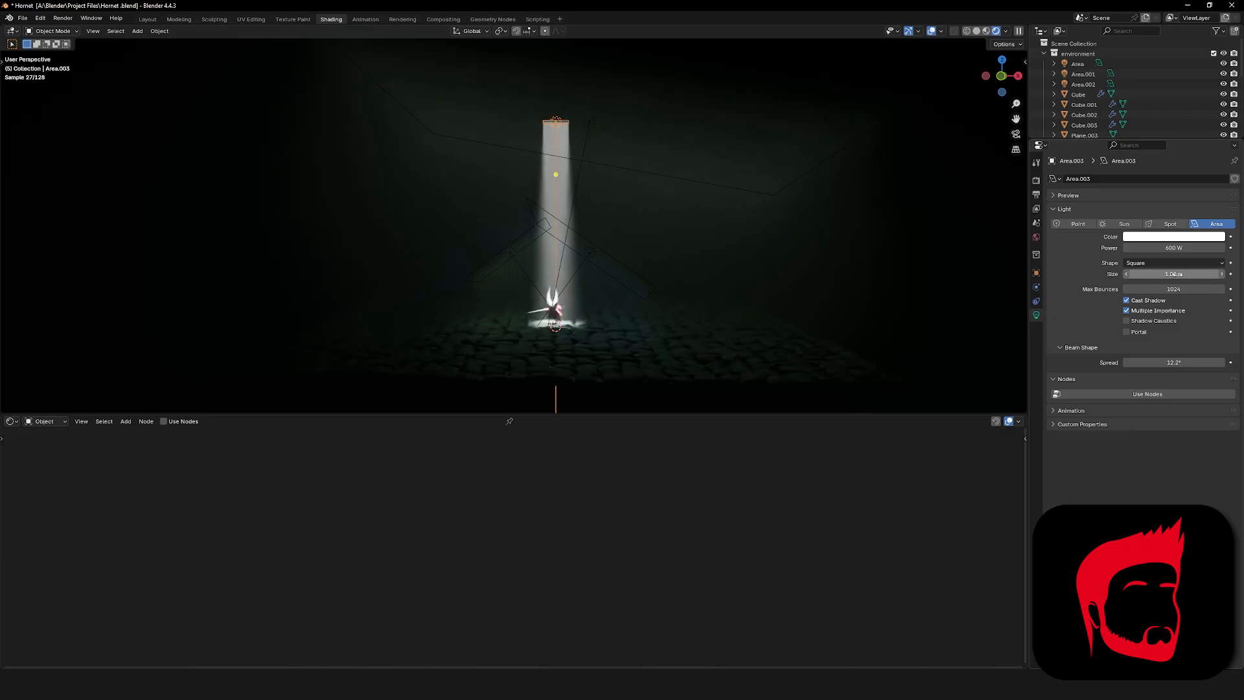
Change the overhead area light's shape from square to Ellipse.
left_click(1163, 263)
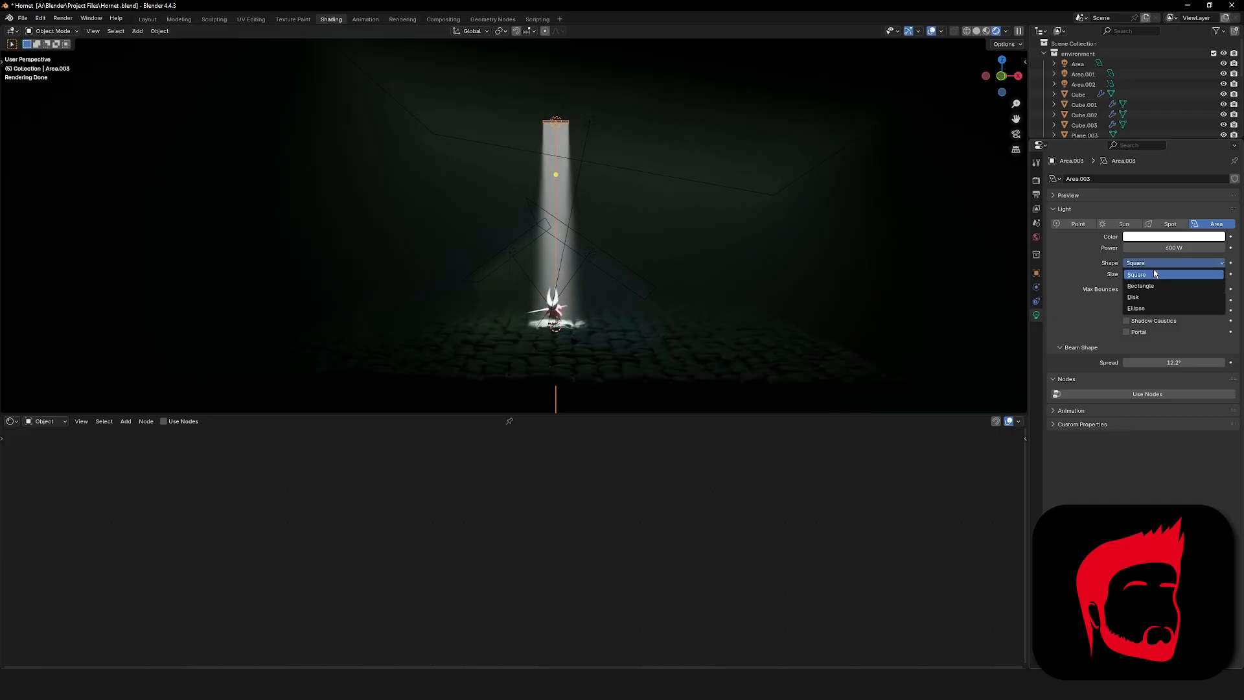
left_click(1142, 305)
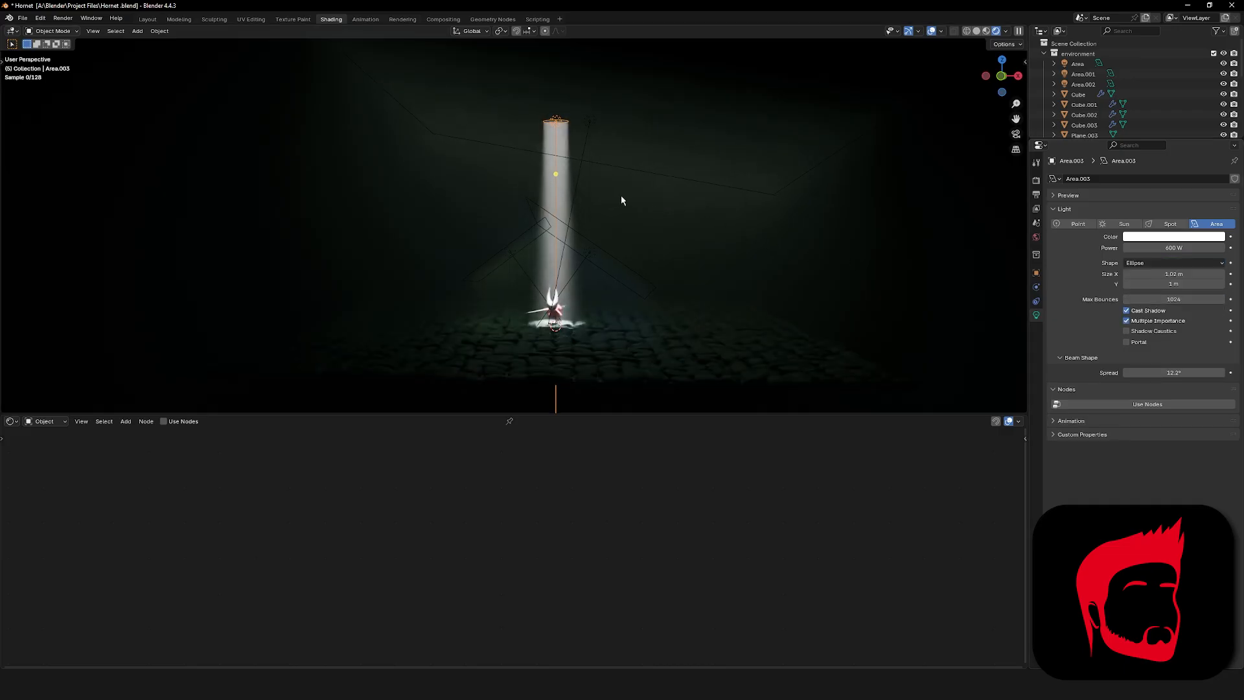
middle_click_drag(621, 201, 632, 214, "shift")
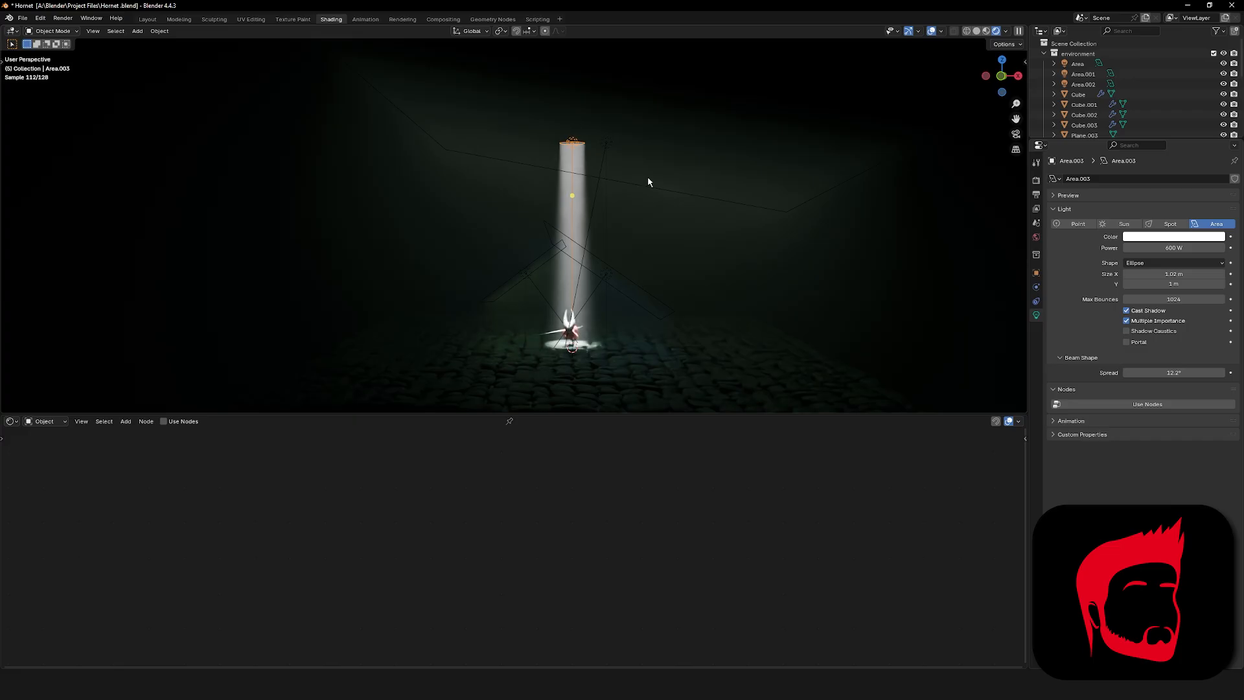
Try powers of 300 W and 200 W on the overhead area light.
left_click(1176, 248)
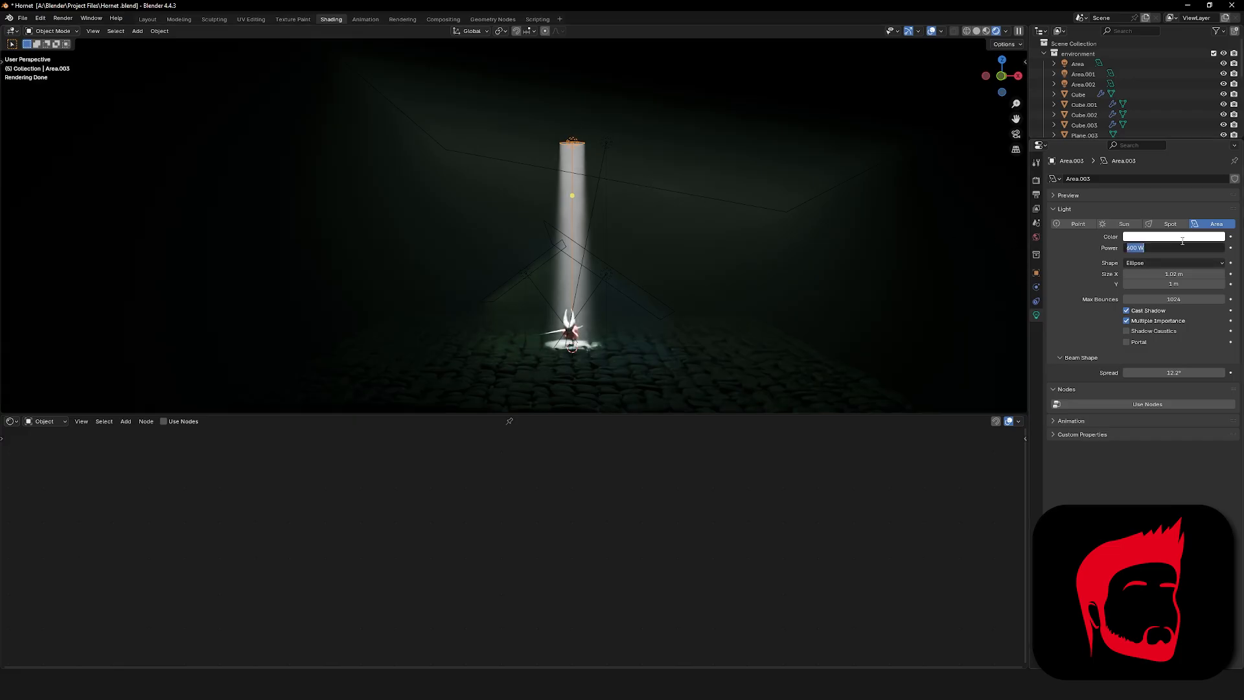
type("300")
key("Return")
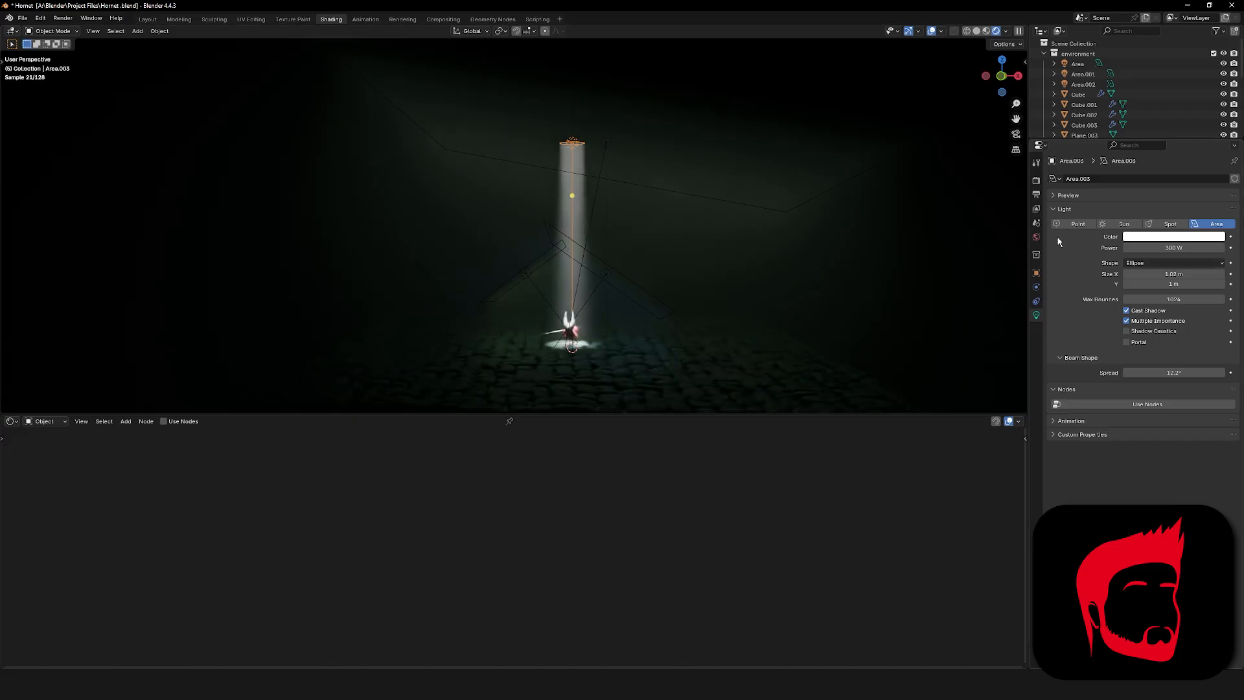
left_click(1177, 249)
type("20")
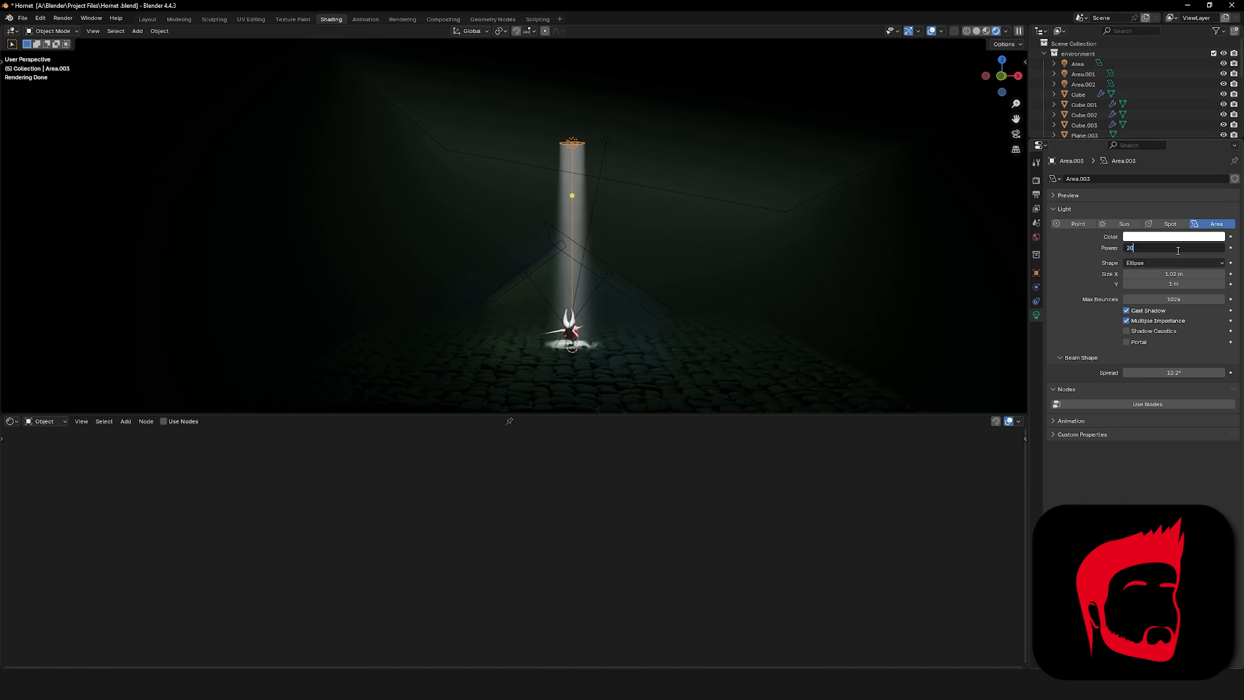
type("0")
key("Return")
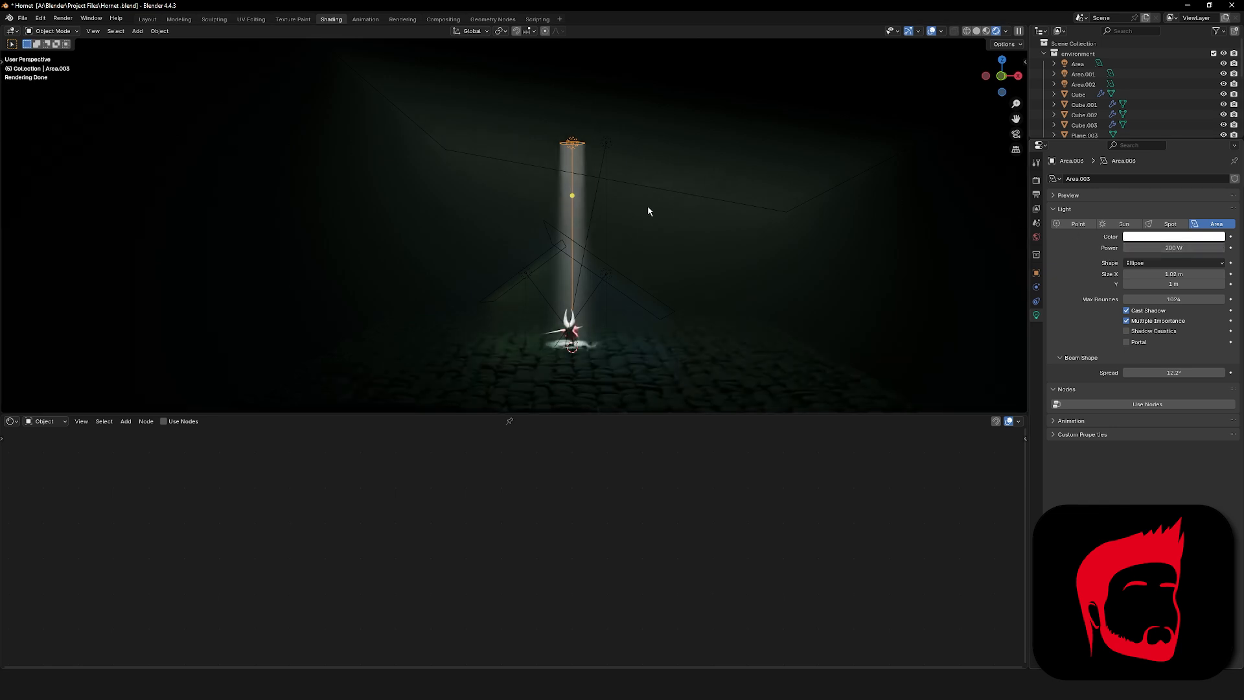
Tilt the overhead area light so its beam falls diagonally, and shift it along X to the far side of the character.
left_click_drag(572, 195, 542, 226)
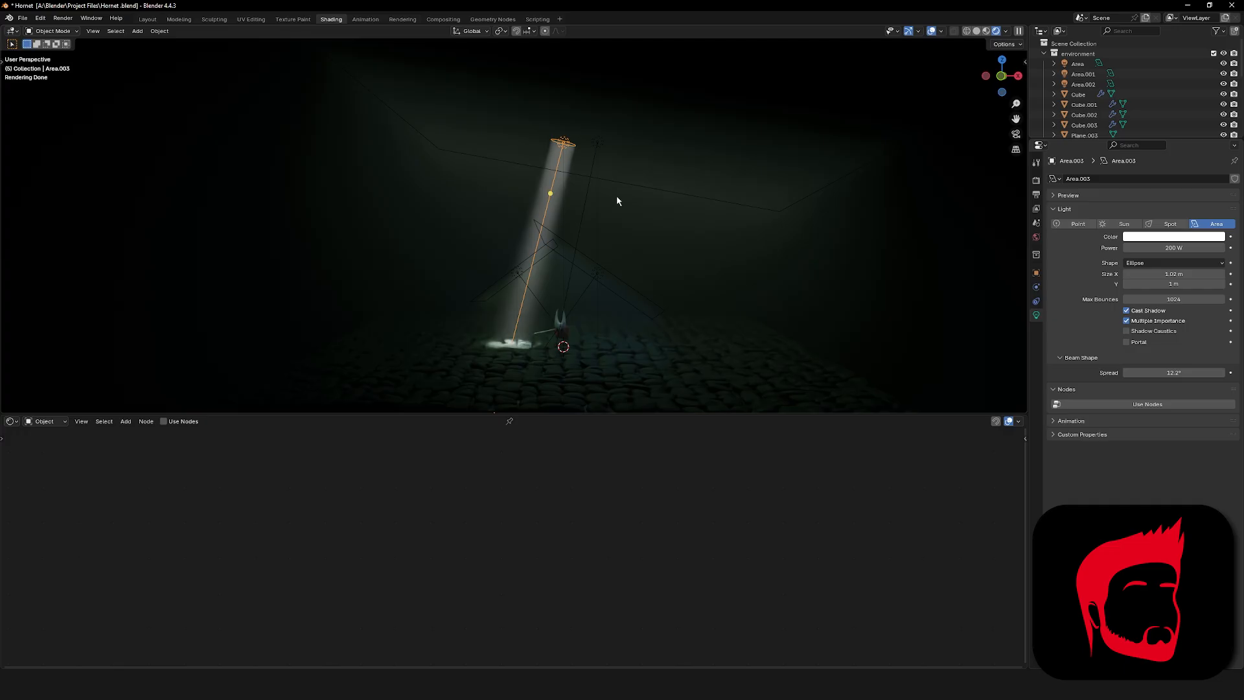
key("g")
key("x")
left_click(766, 200)
Set the tilted area light's power to 80 W, its X size to 2 m and its beam spread to 25°.
left_click(1183, 248)
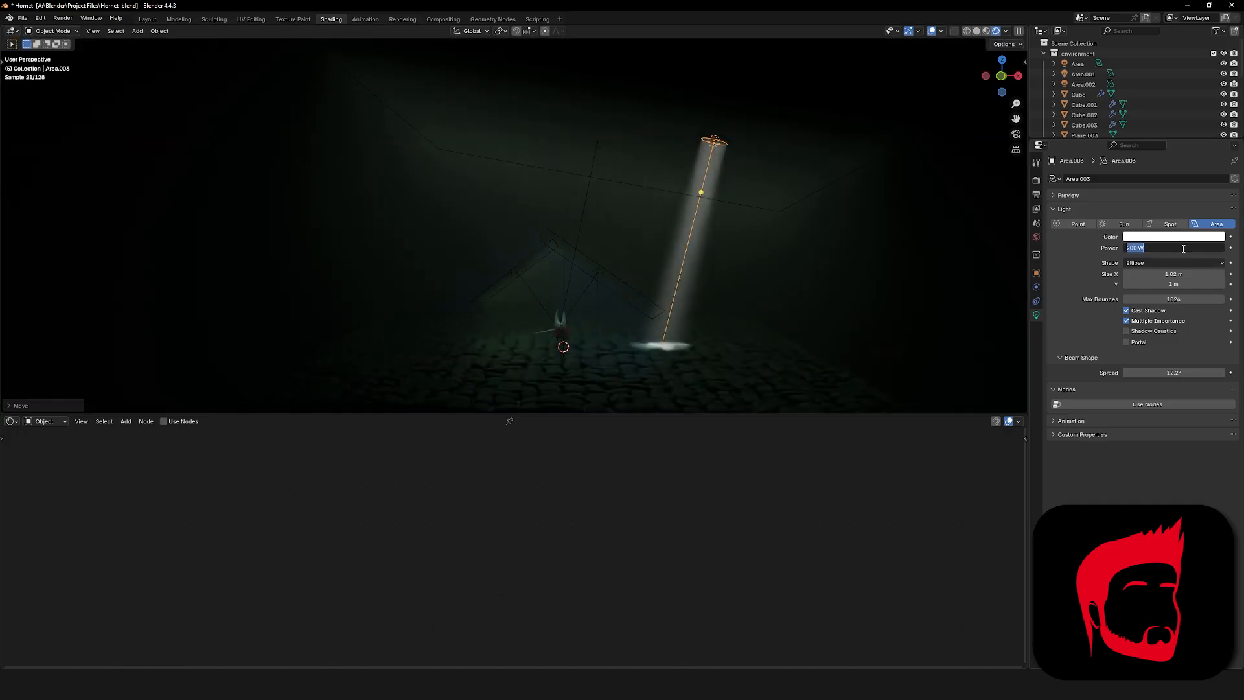
type("80")
key("Return")
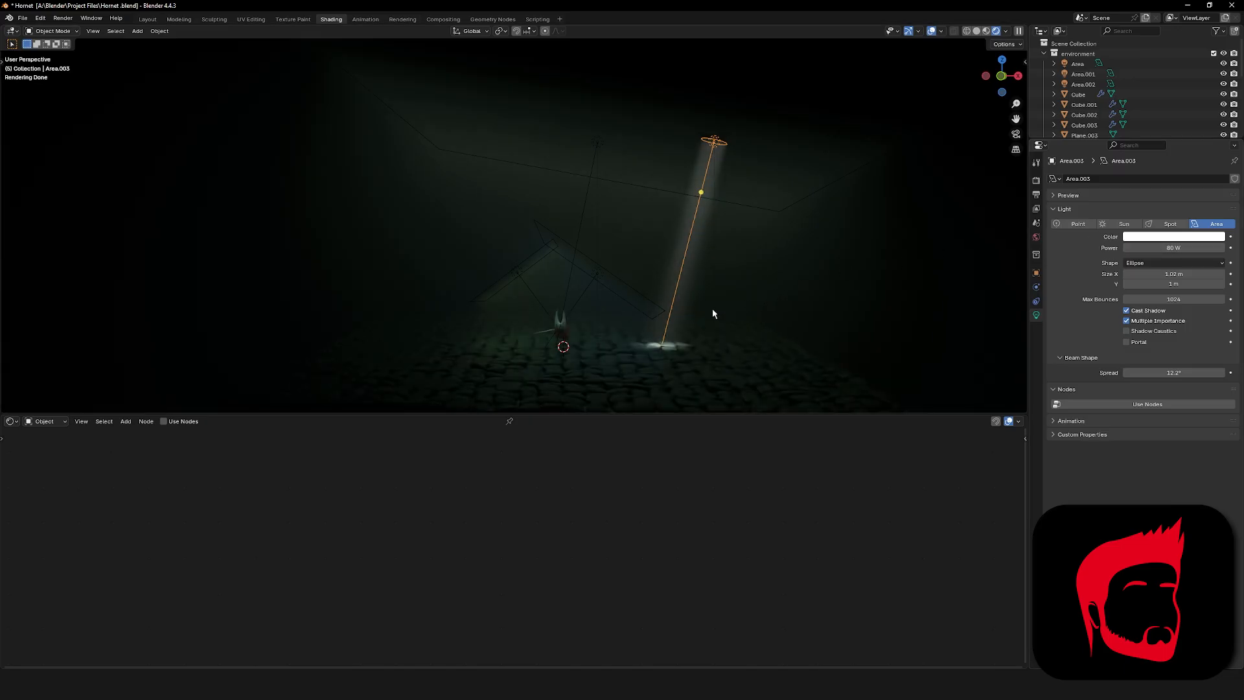
middle_click_drag(712, 309, 705, 291, "shift")
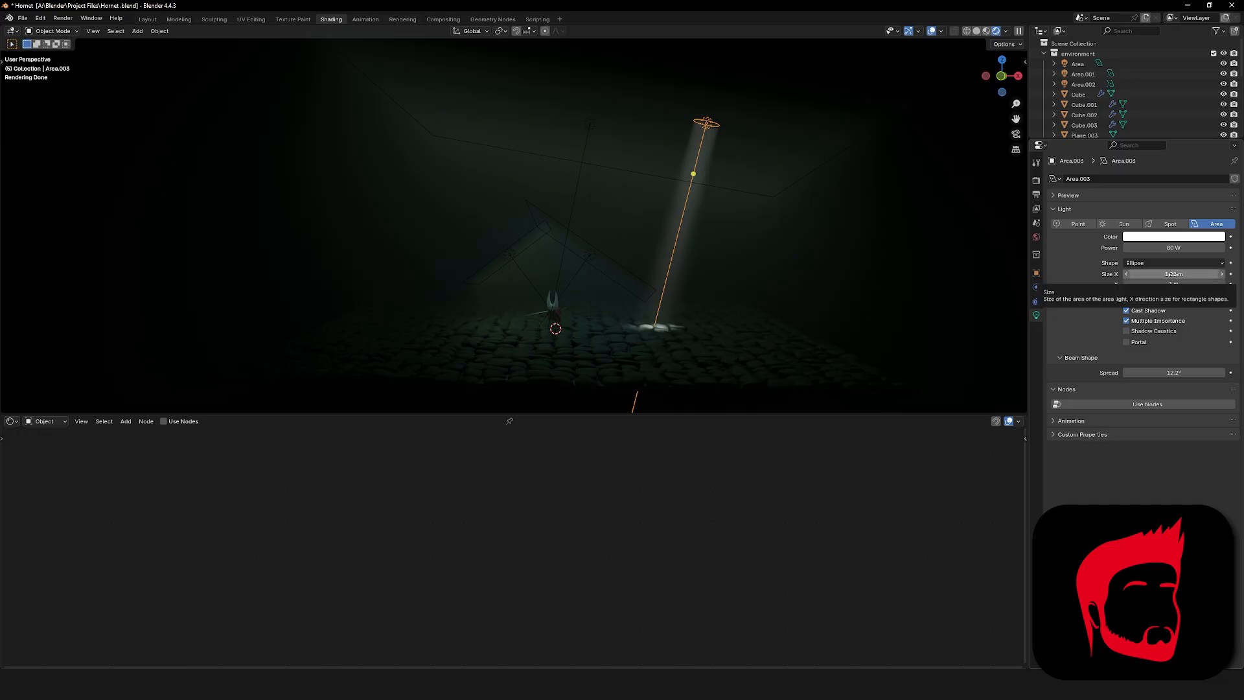
left_click_drag(1174, 273, 1180, 273)
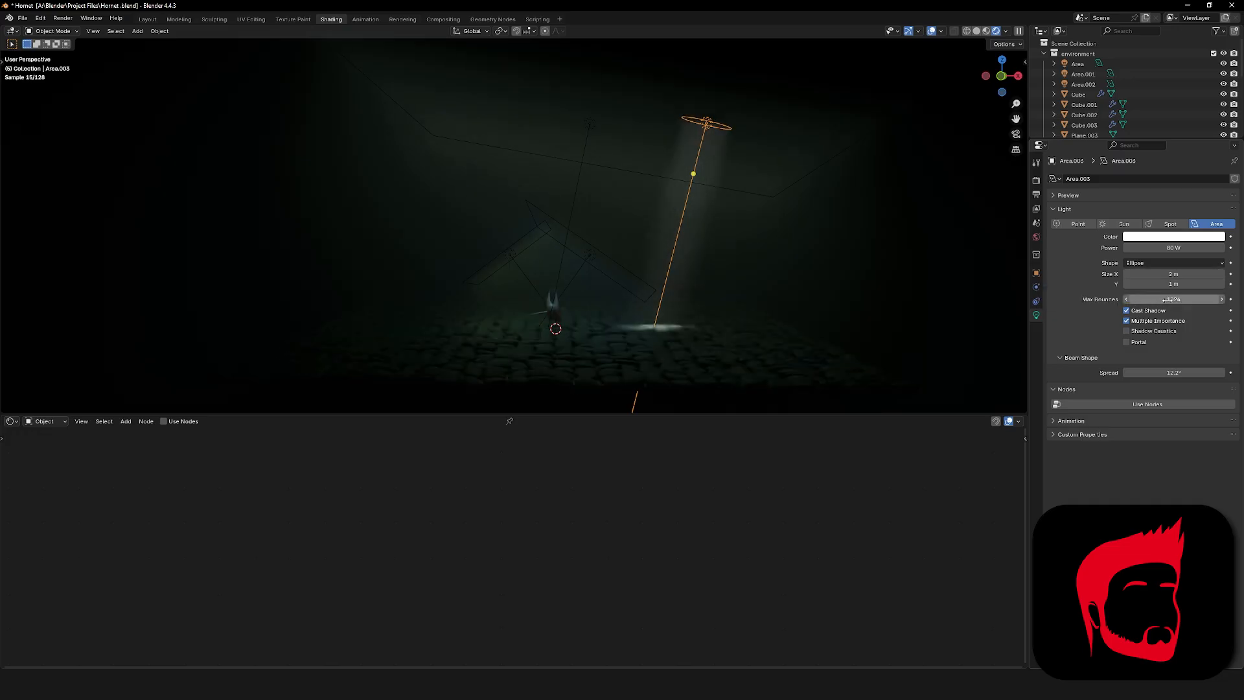
left_click_drag(1170, 374, 1179, 373)
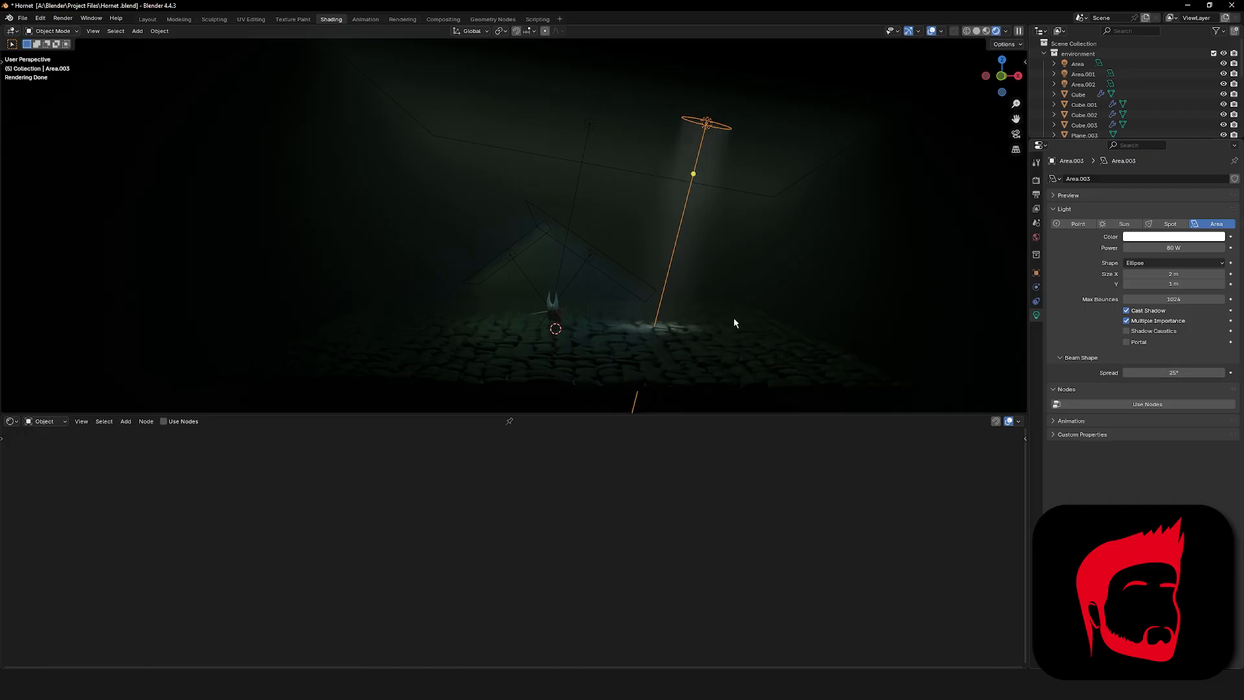
Duplicate the tilted ray light and place the copy on the character's other side, brought forward along Y.
left_click(873, 262)
left_click(703, 187)
key("shift+d")
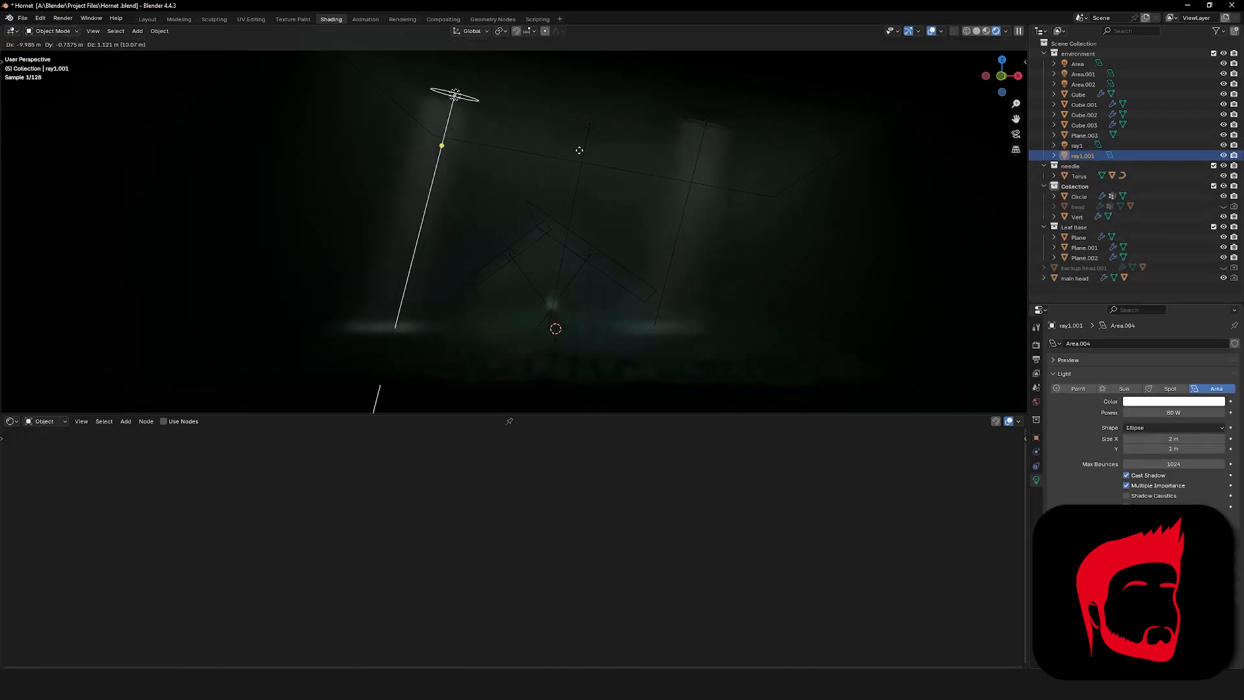
left_click(458, 172)
left_click_drag(458, 172, 433, 180)
key("g")
left_click(611, 125)
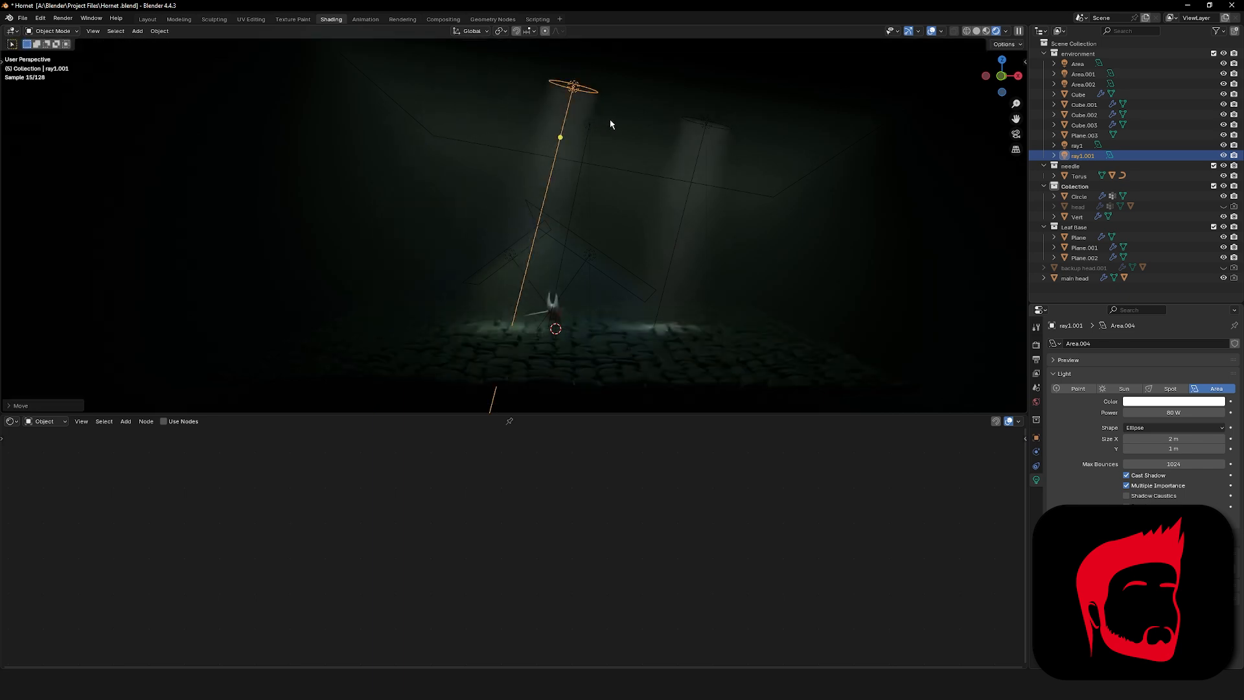
key("g")
key("y")
left_click(630, 107)
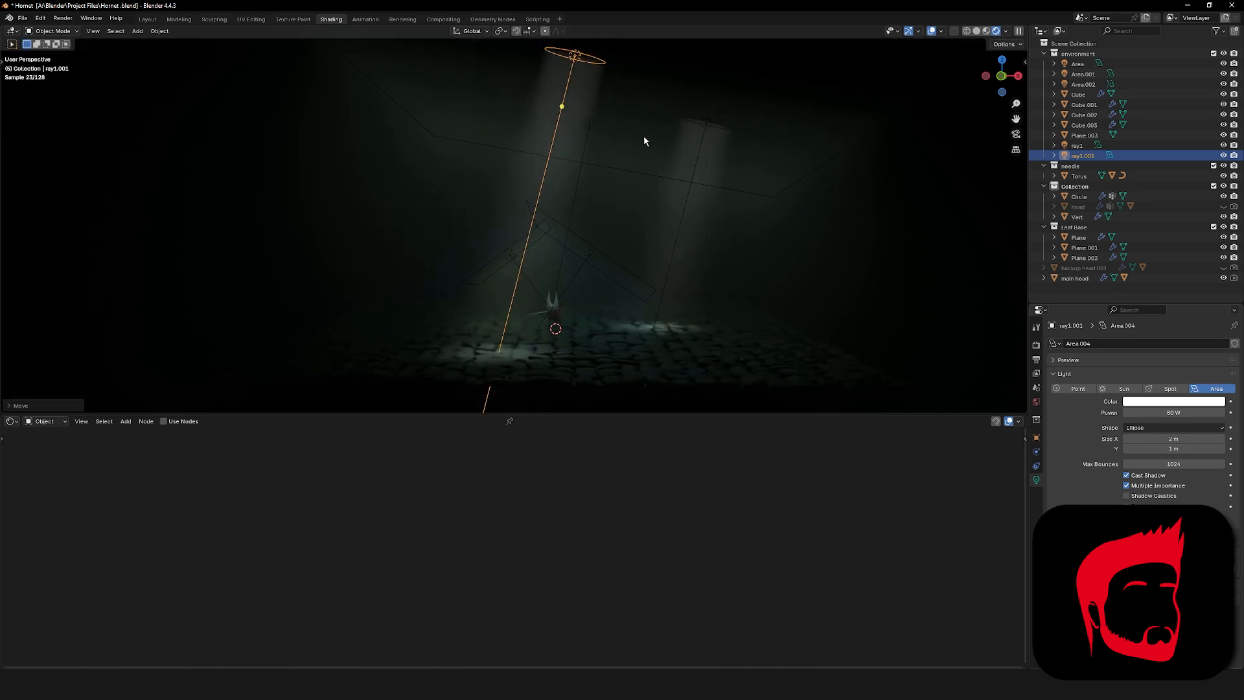
Duplicate ray1.001 and place the copy farther back along Y, offset along X beyond the other two rays.
key("shift+d")
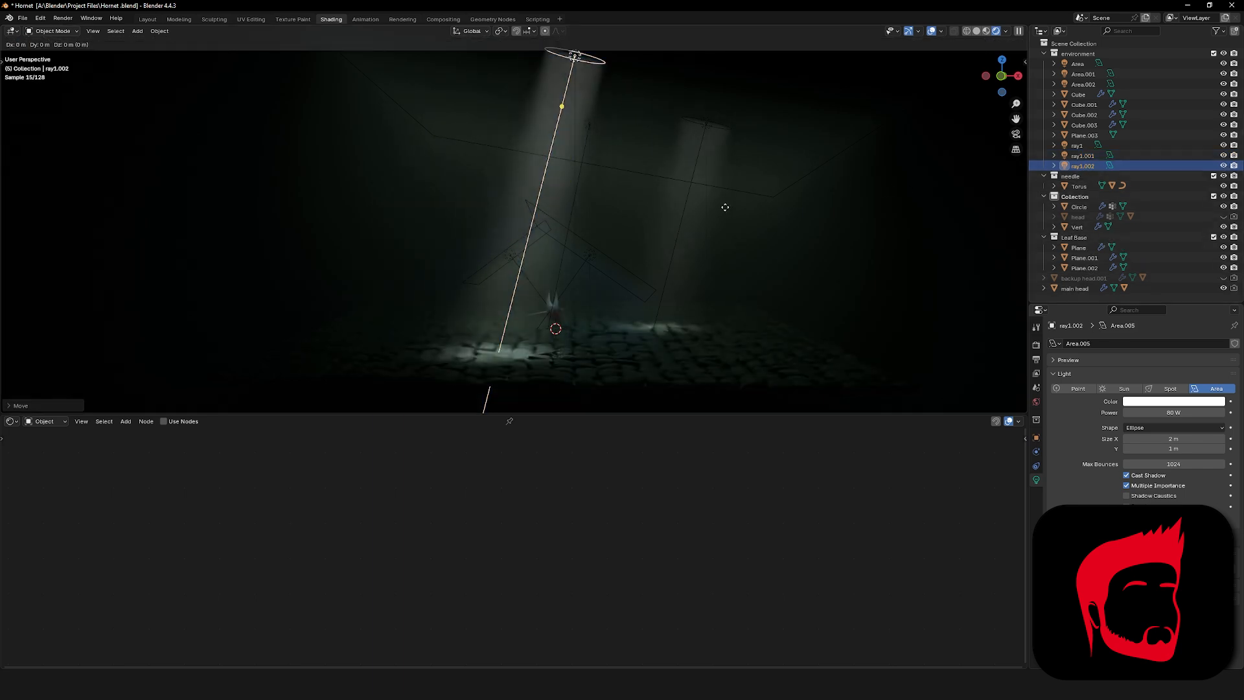
key("y")
left_click(623, 220)
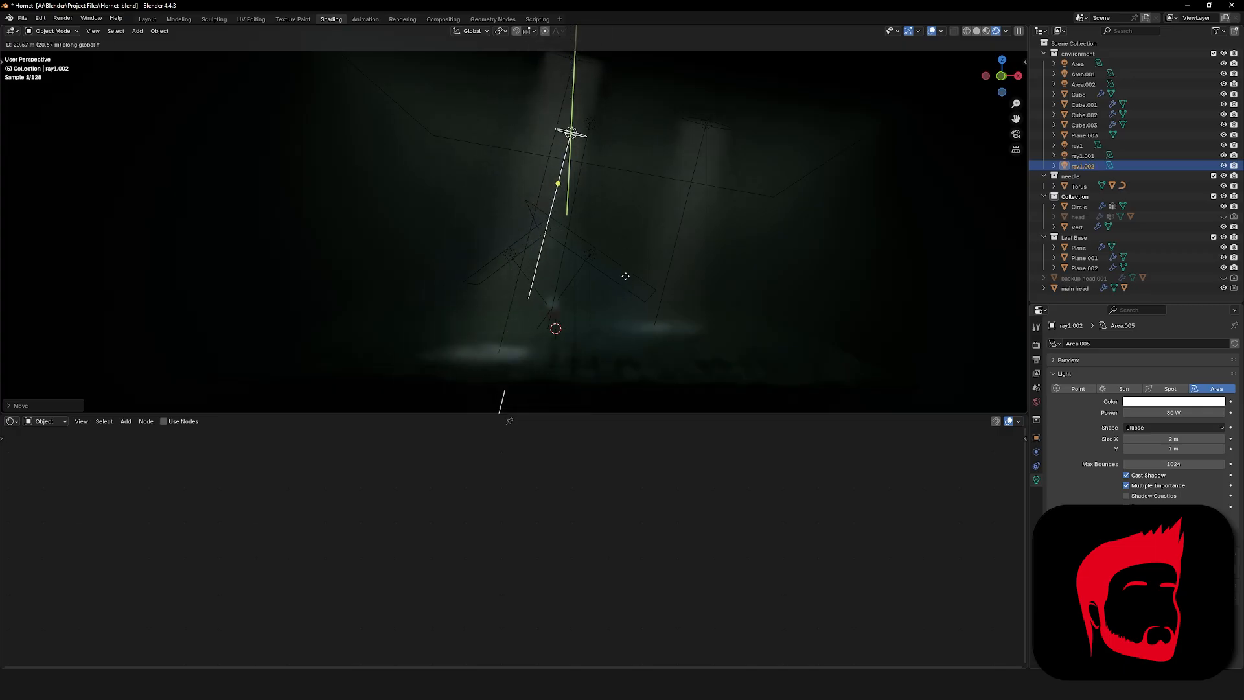
key("g")
key("x")
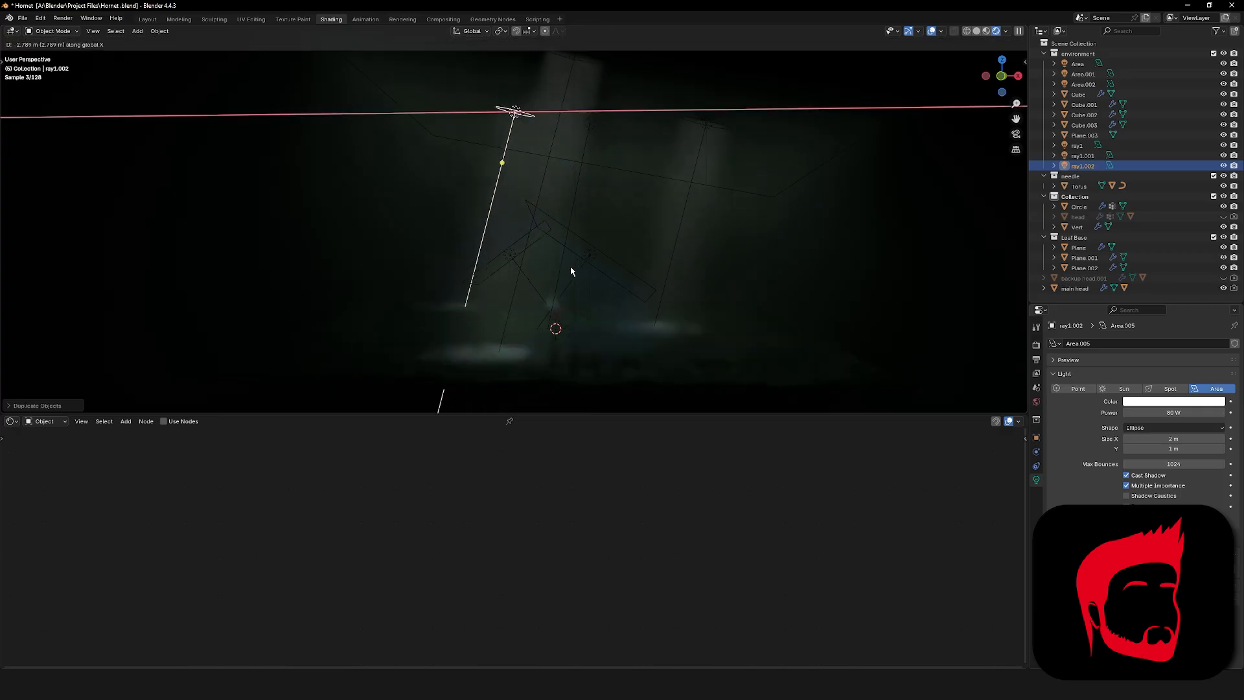
key("y")
left_click(575, 249)
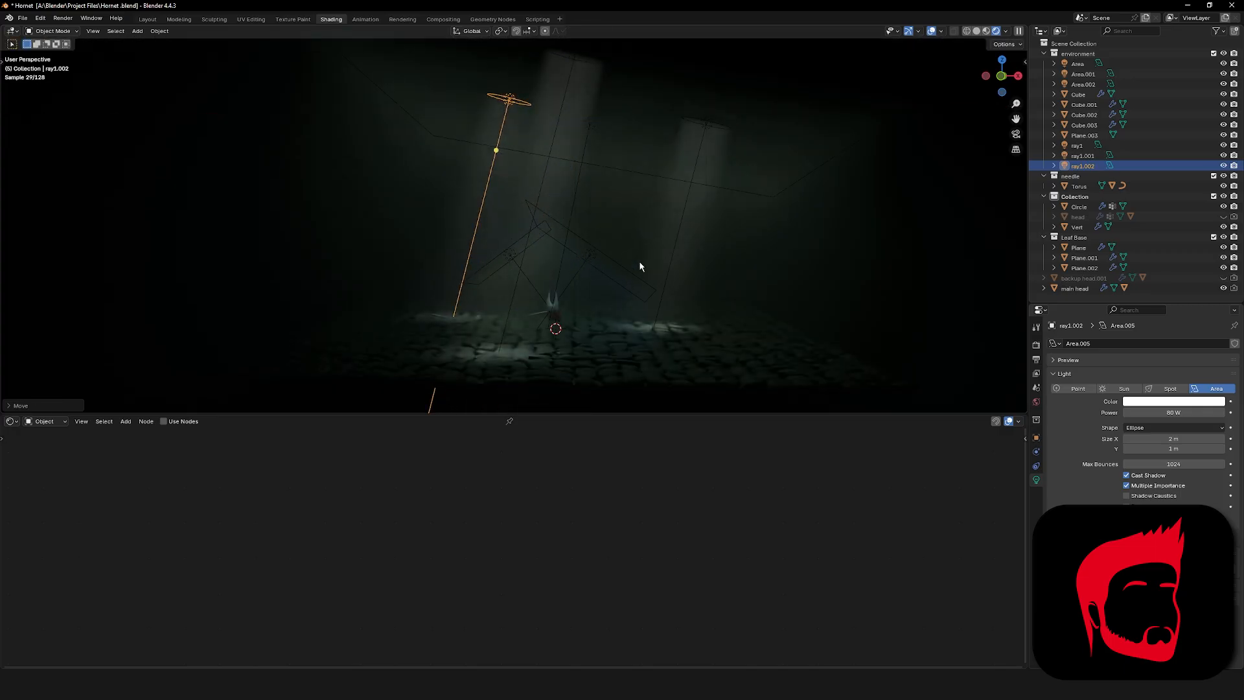
Set the large Area.001 light's power to 5000 W and tint it pale yellow.
left_click(1083, 74)
left_click(1173, 413)
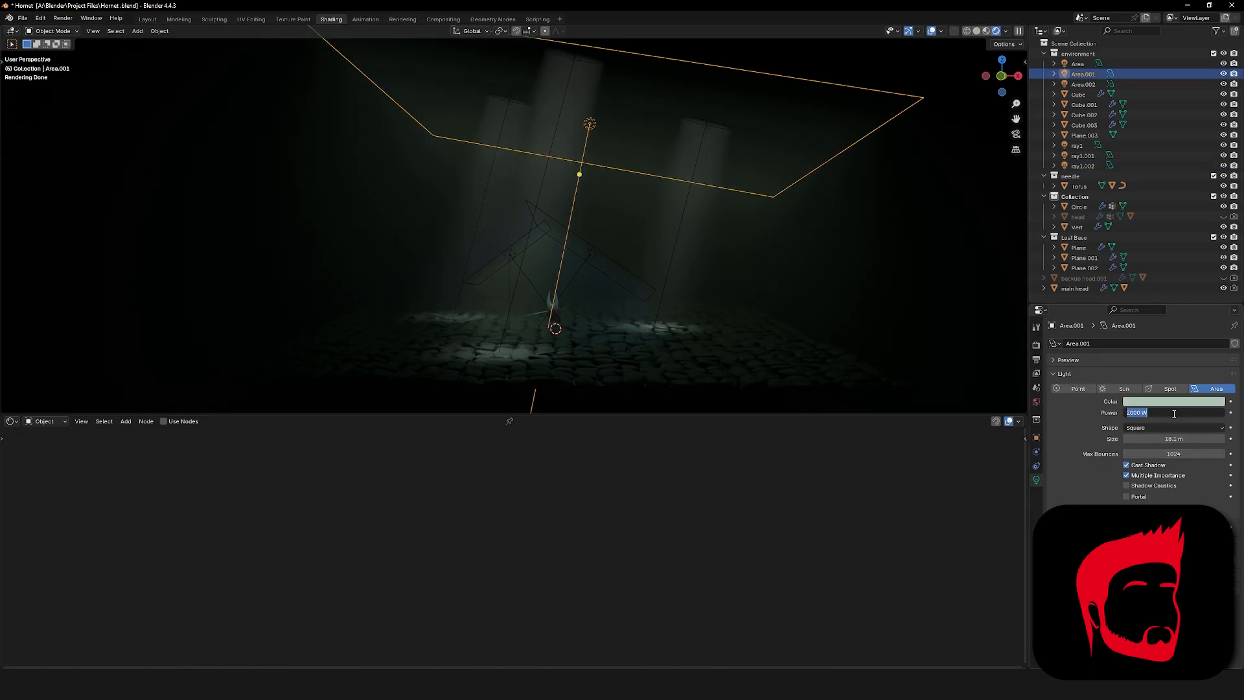
type("10000")
key("Return")
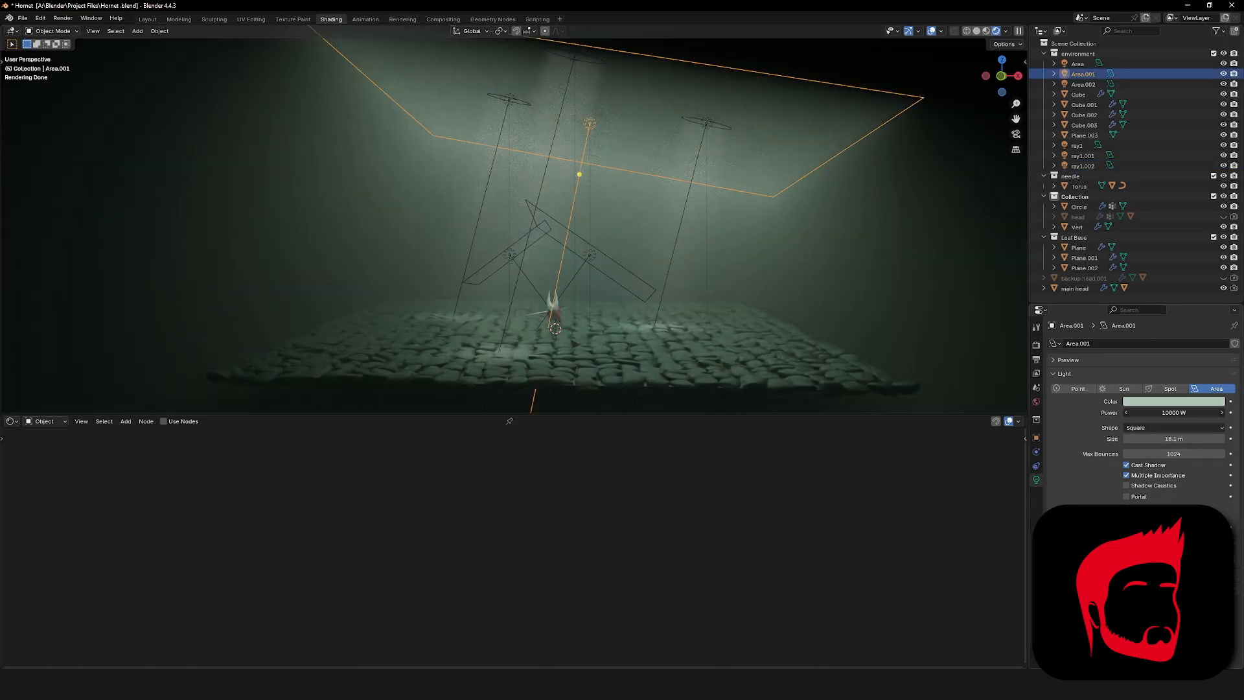
type("5000")
key("Return")
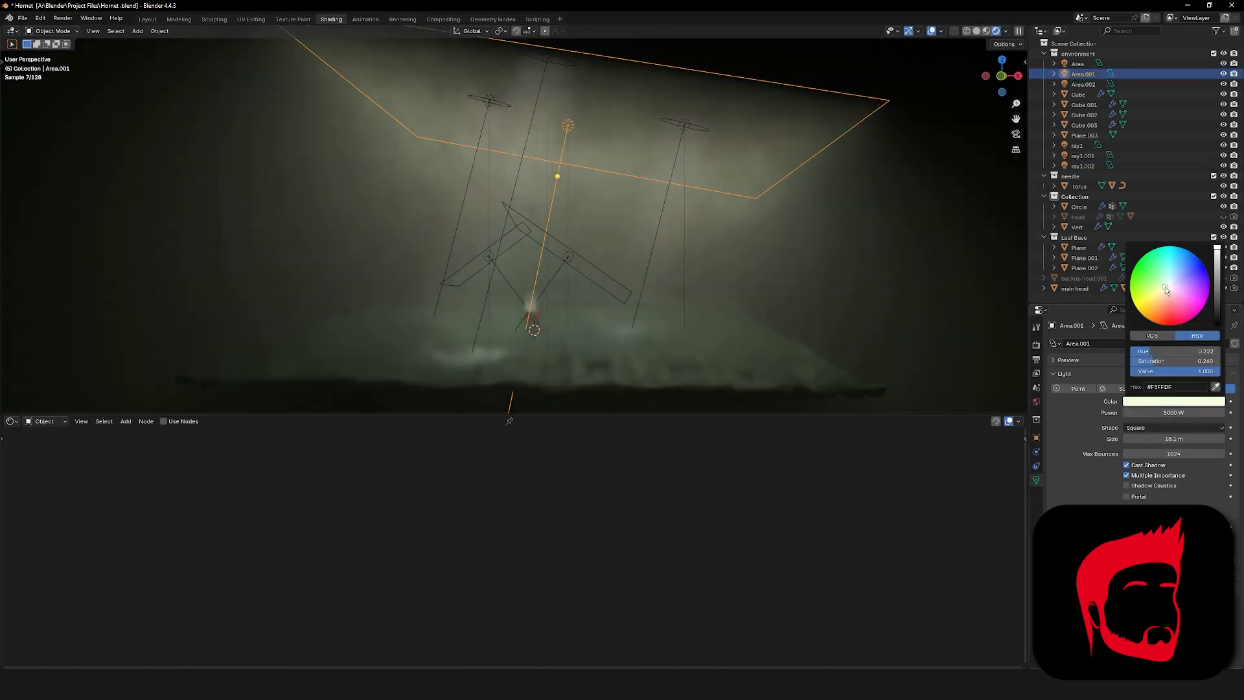
Tint the three ray lights pale yellow, using #EAFFCA for ray1.
left_click(683, 164)
left_click(1163, 402)
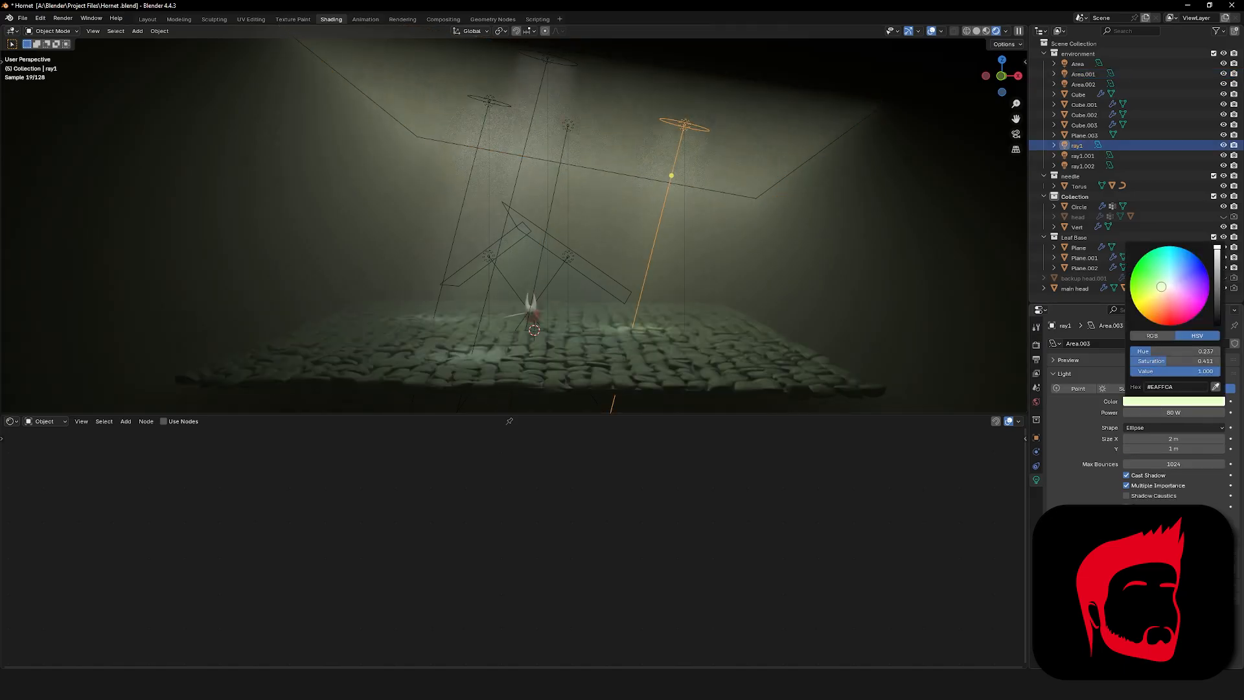
left_click(544, 65)
left_click(1159, 402)
left_click_drag(1156, 296, 1163, 291)
left_click(491, 104)
left_click(1151, 401)
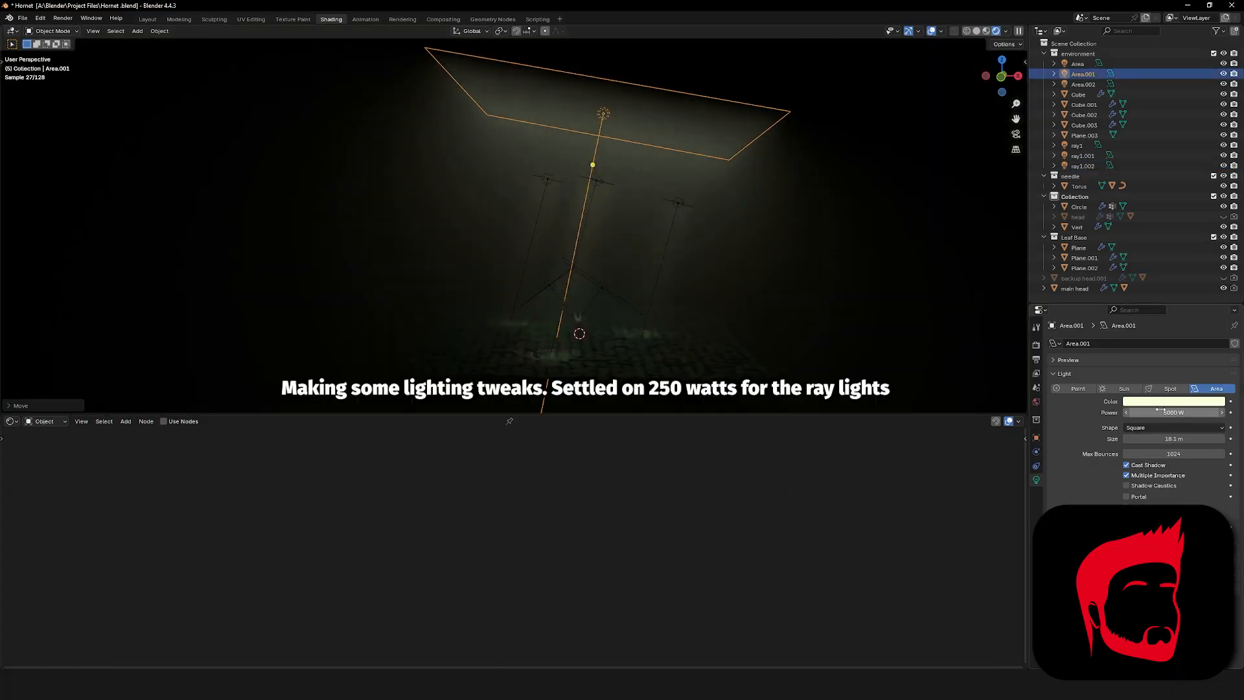
Set the large Area.001 light's power to 6000 W.
left_click(1168, 412)
type("250")
key("Return")
middle_click_drag(695, 368, 673, 340)
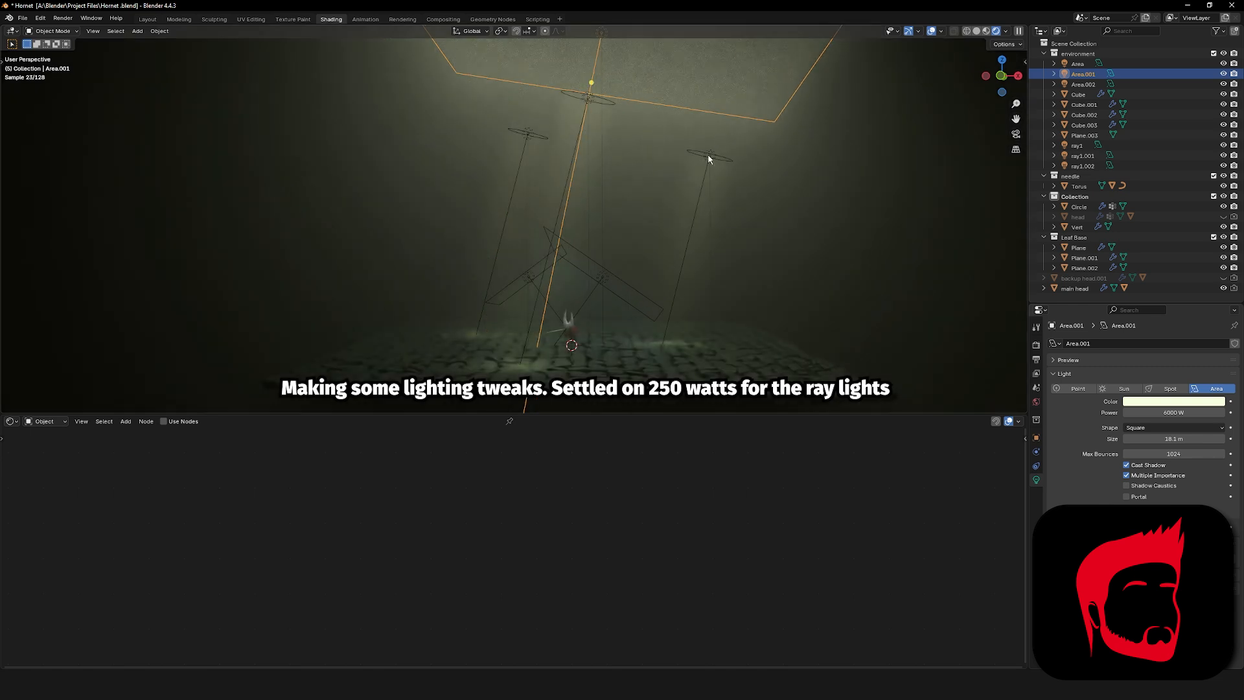
Set the power of the ray1 light to 250 W.
left_click(708, 158)
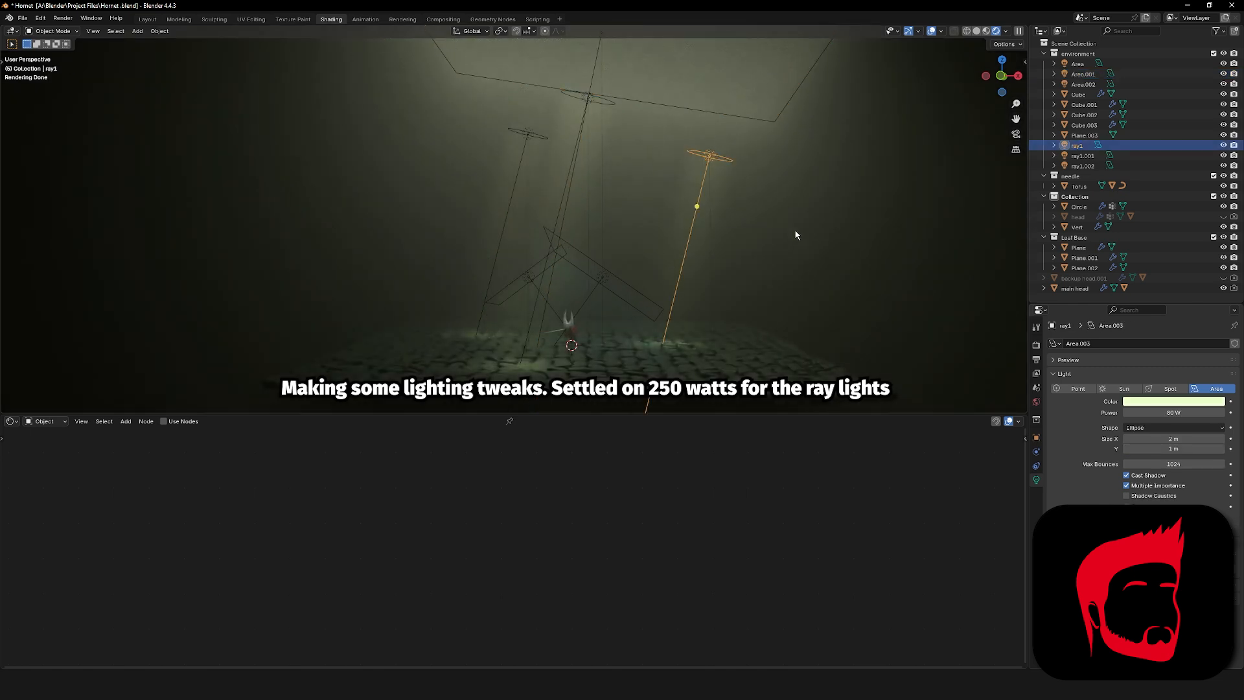
type("150")
key("Return")
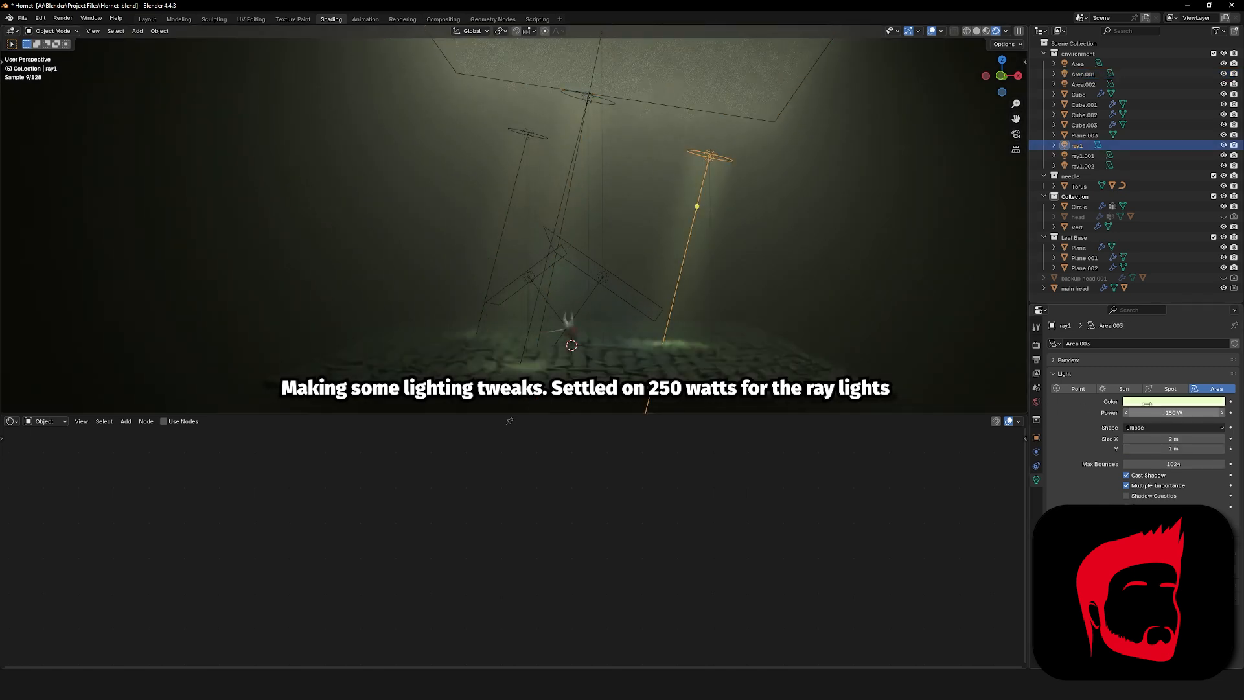
left_click(1165, 409)
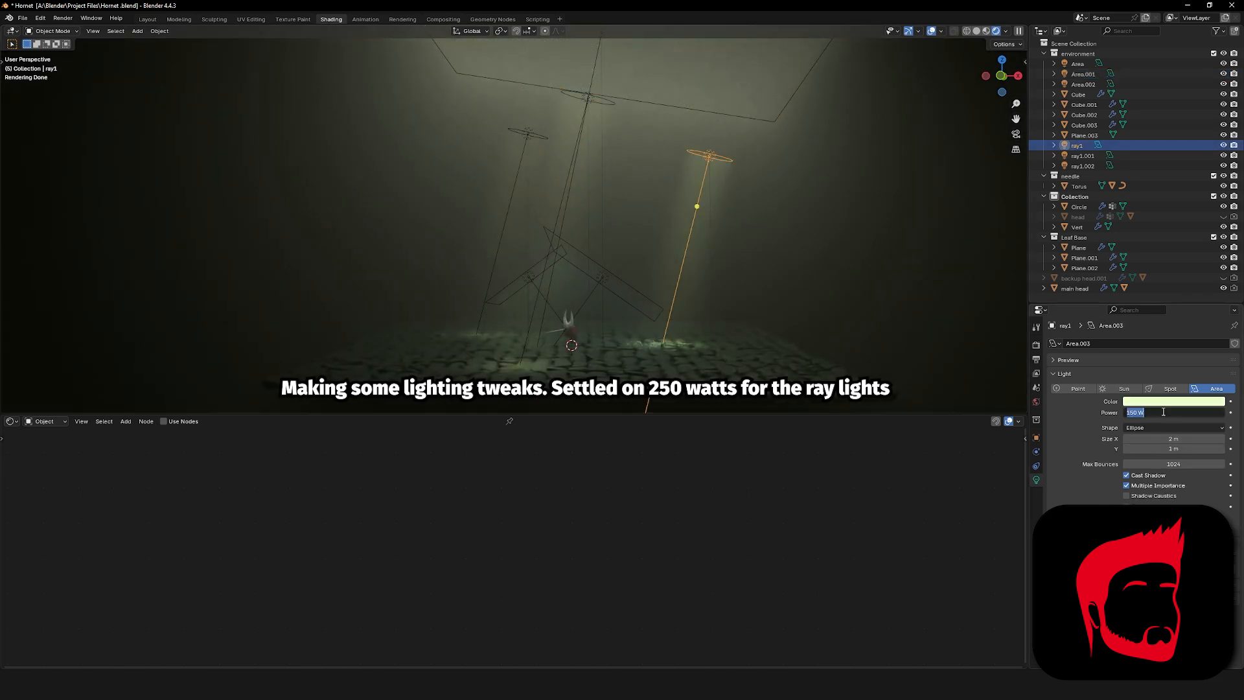
type("250")
key("Return")
Set the ray1.001 light's power to 250 W, and select the ray1.002 light.
left_click(592, 101)
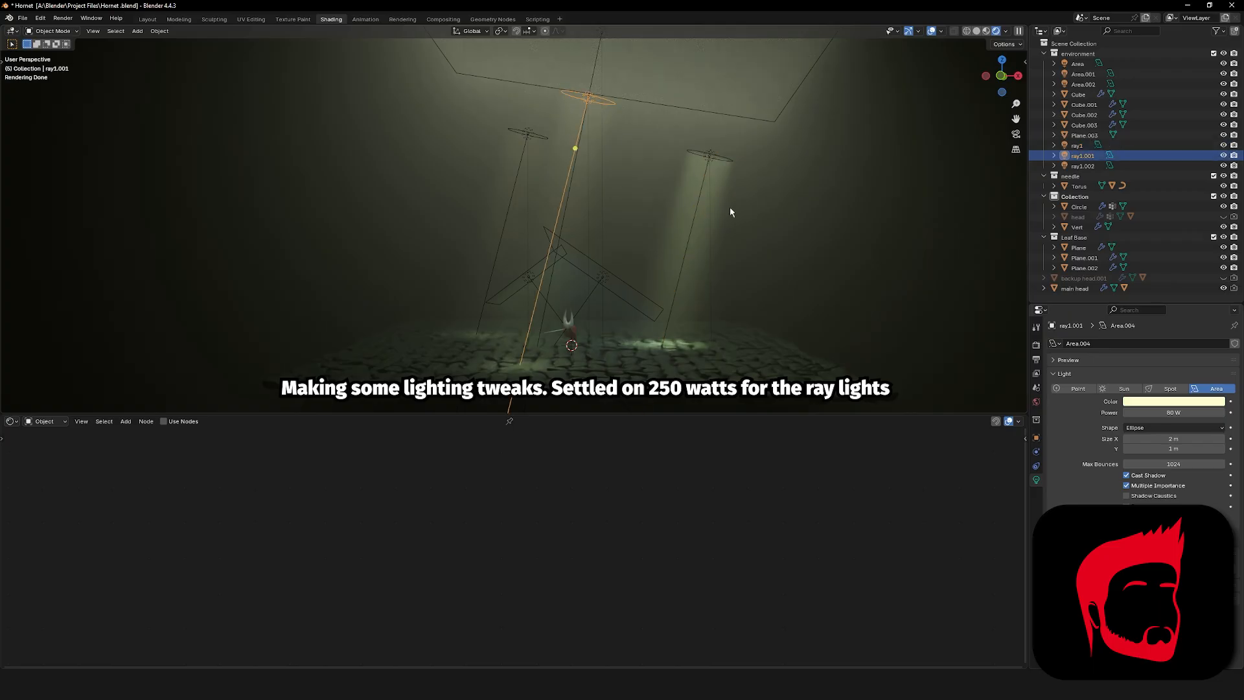
left_click(1170, 413)
type("250")
key("Return")
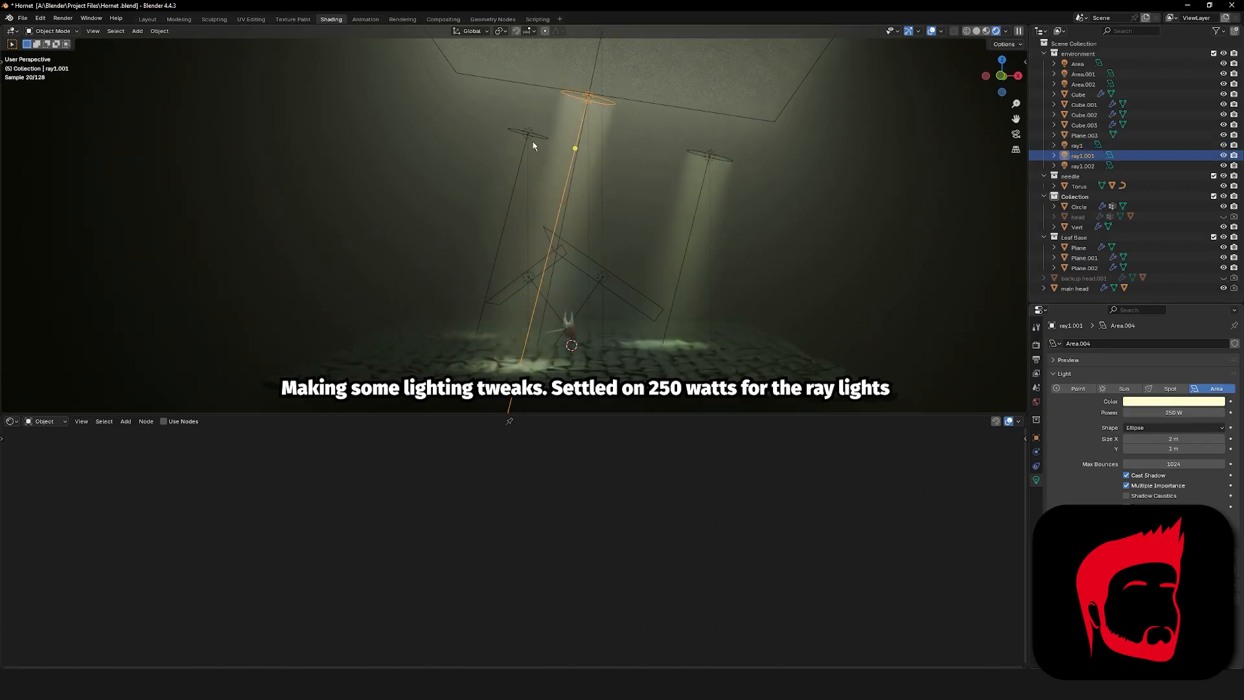
left_click(532, 136)
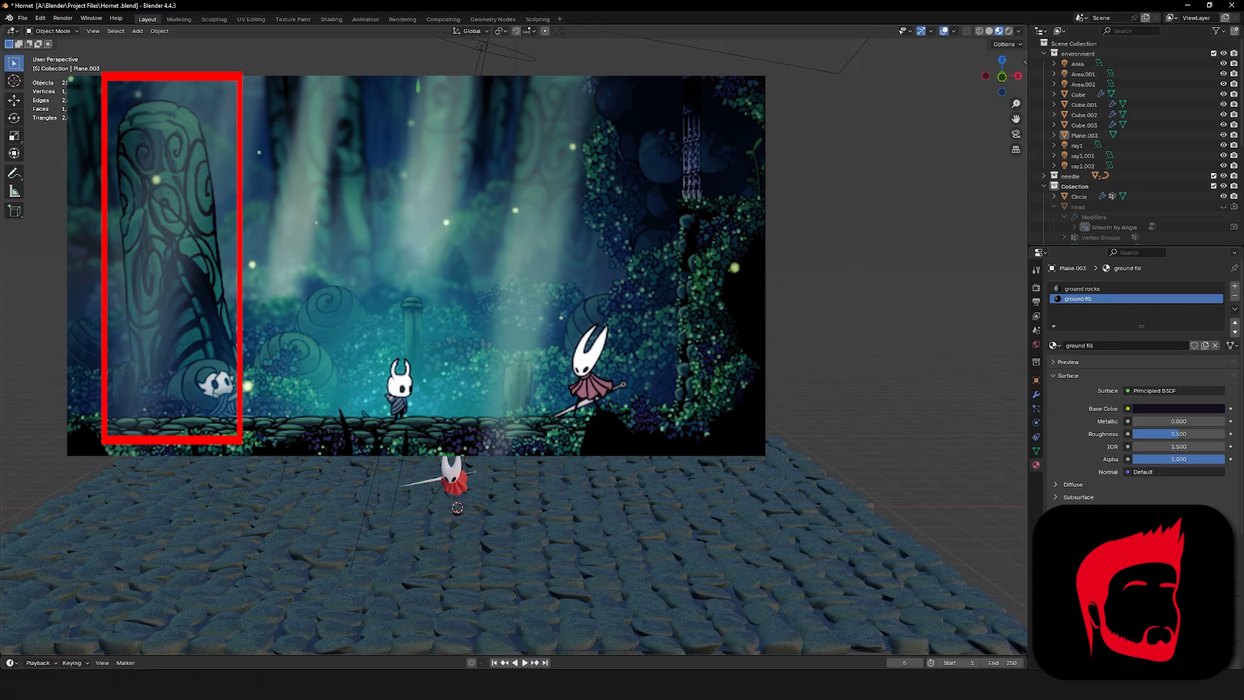
Add a mesh cylinder with a 1 m radius and 2 m depth, and raise it about 4.22 m along Z.
key("F3")
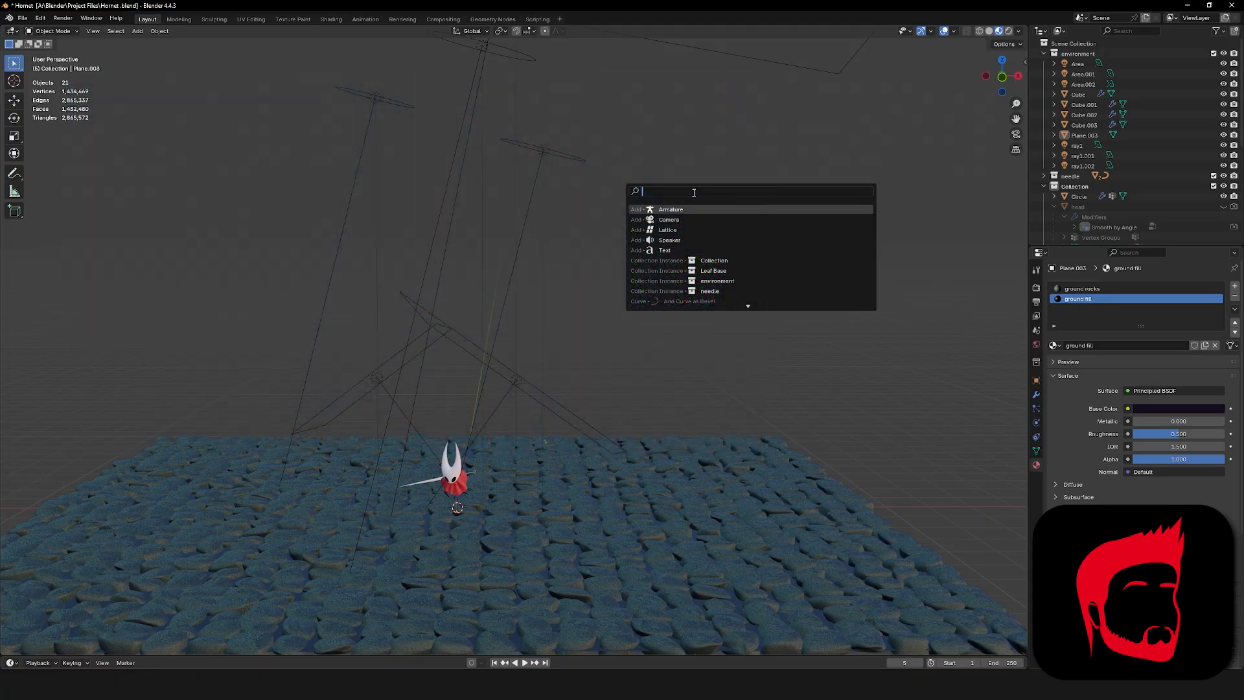
key("Escape")
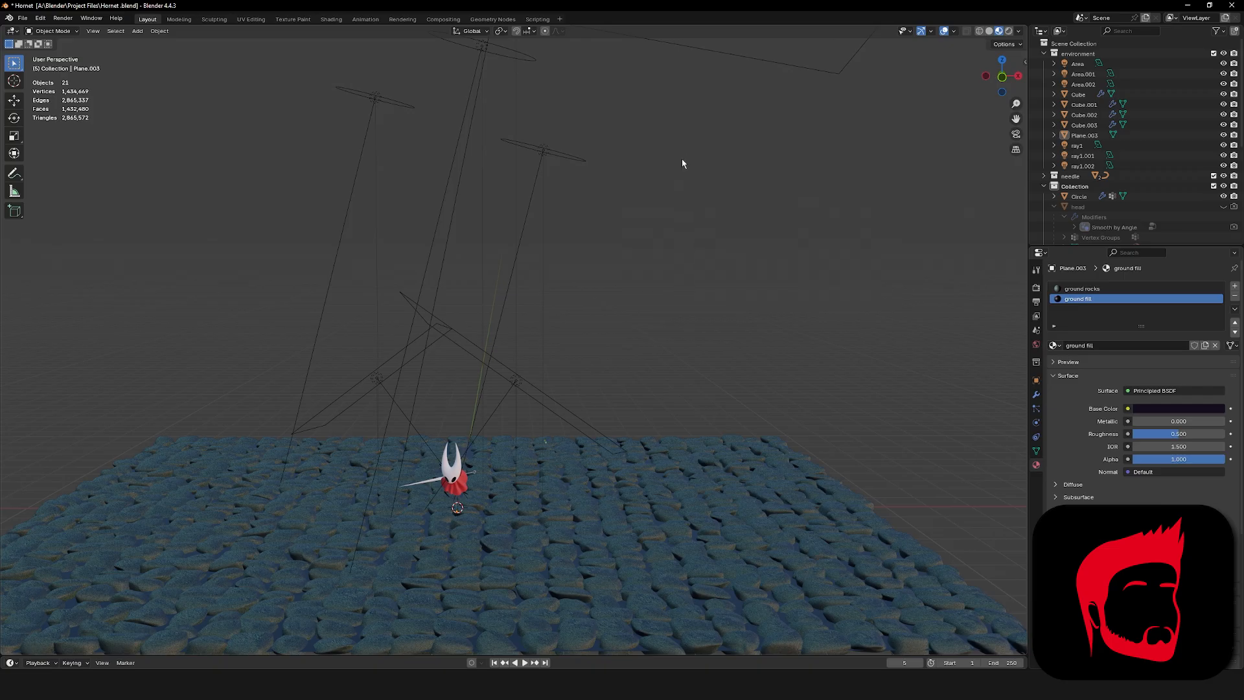
key("shift+a")
type("c")
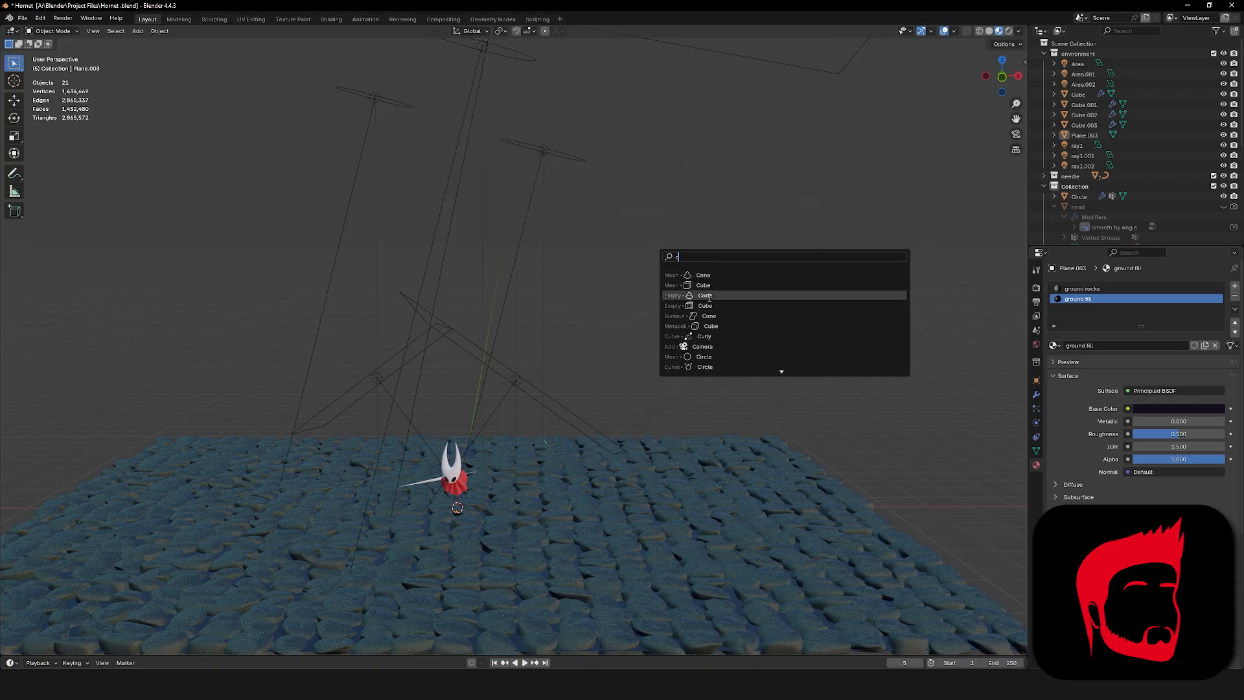
type("y")
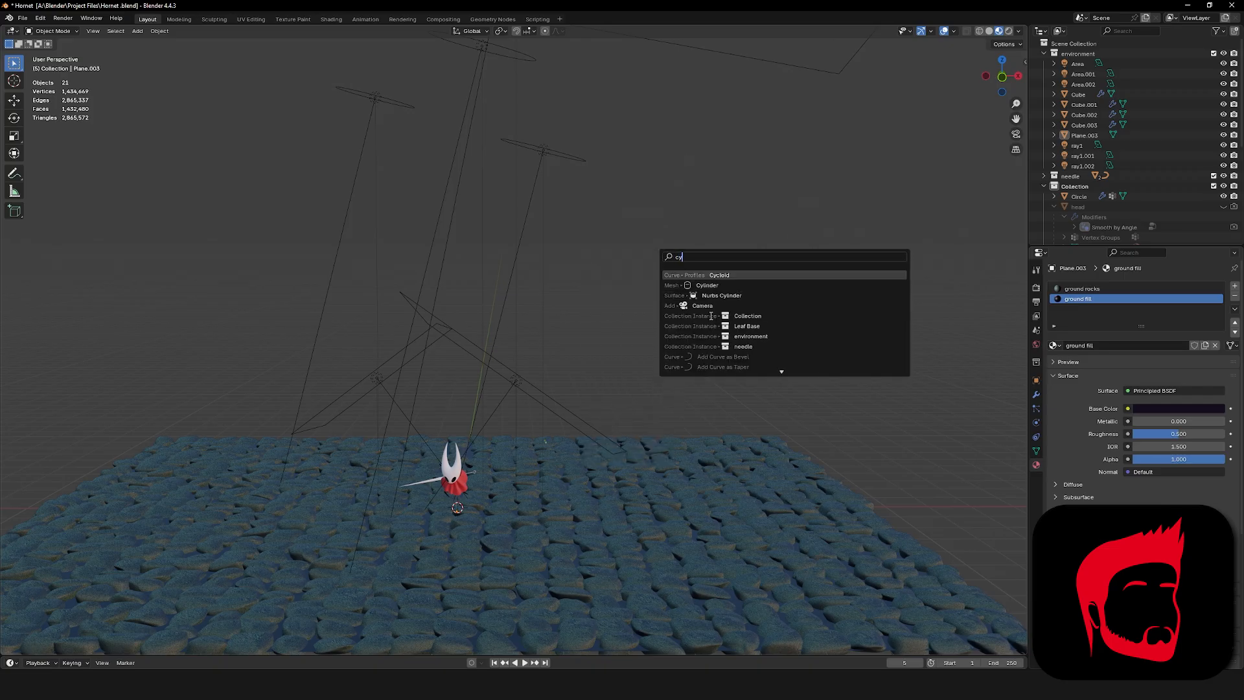
left_click(728, 286)
middle_click_drag(579, 377, 597, 316)
key("g")
key("z")
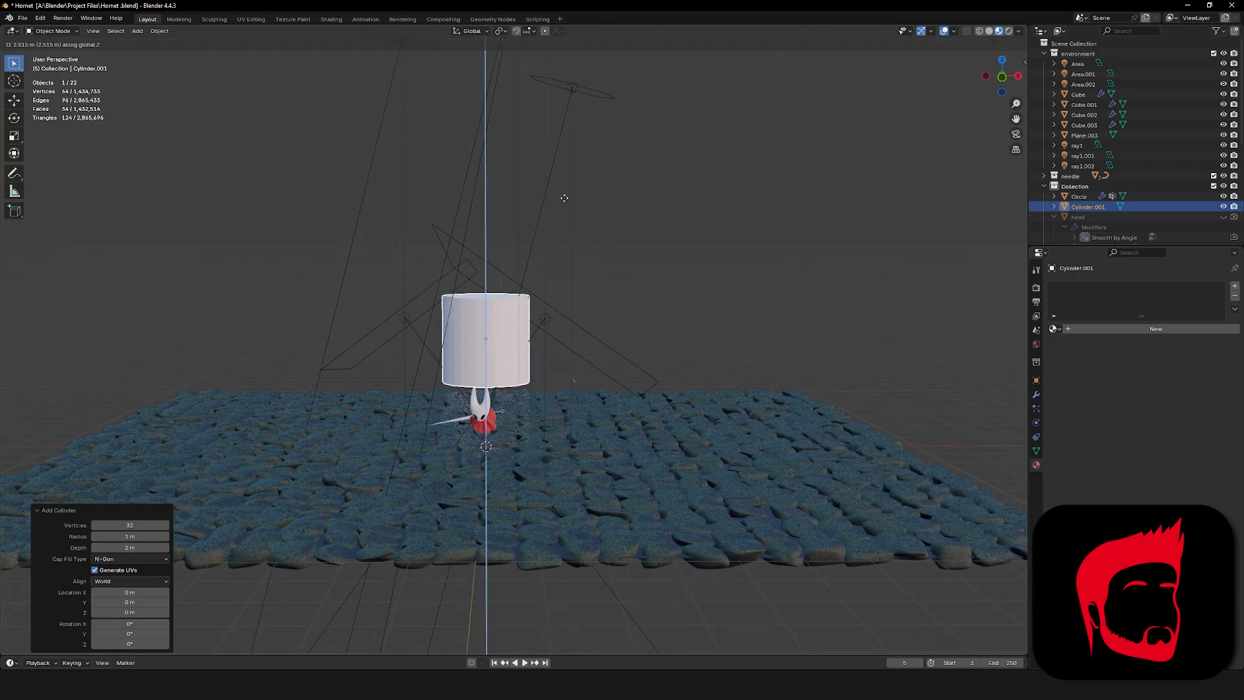
left_click(567, 148)
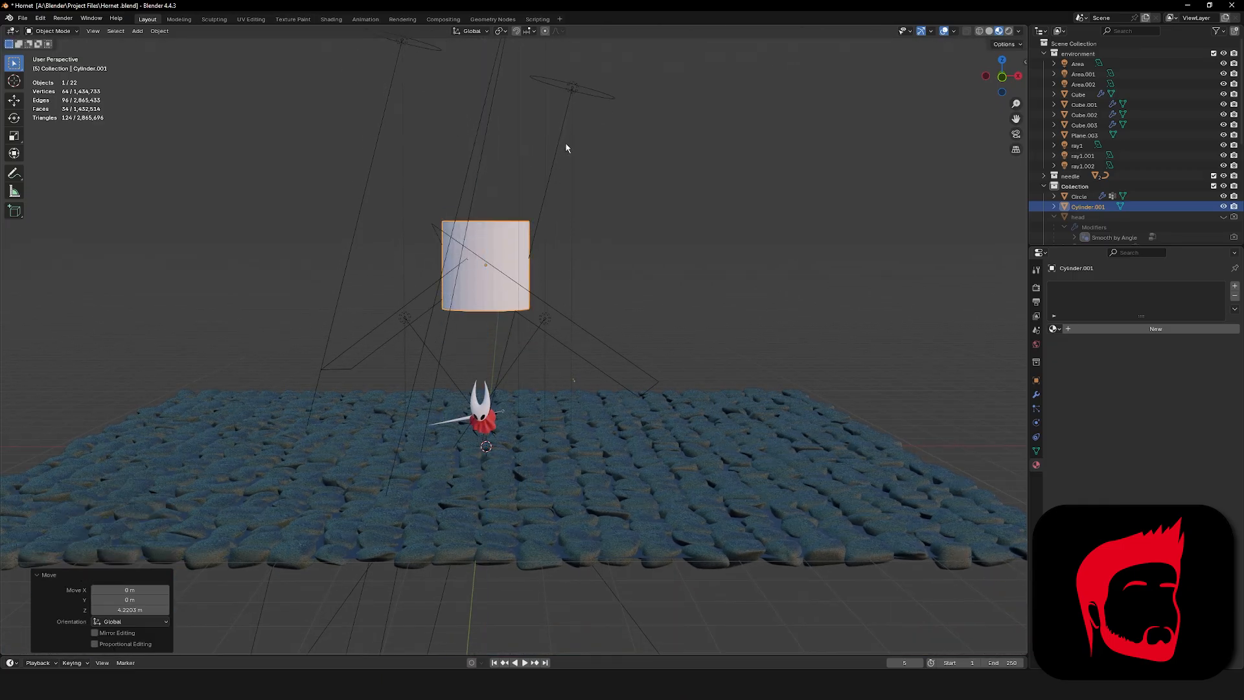
Stretch the cylinder along Z into a tall pillar standing on the cobblestones, shifted about 2.13 m toward negative X.
key("g")
key("z")
right_click(564, 220)
key("s")
key("z")
left_click(607, 58)
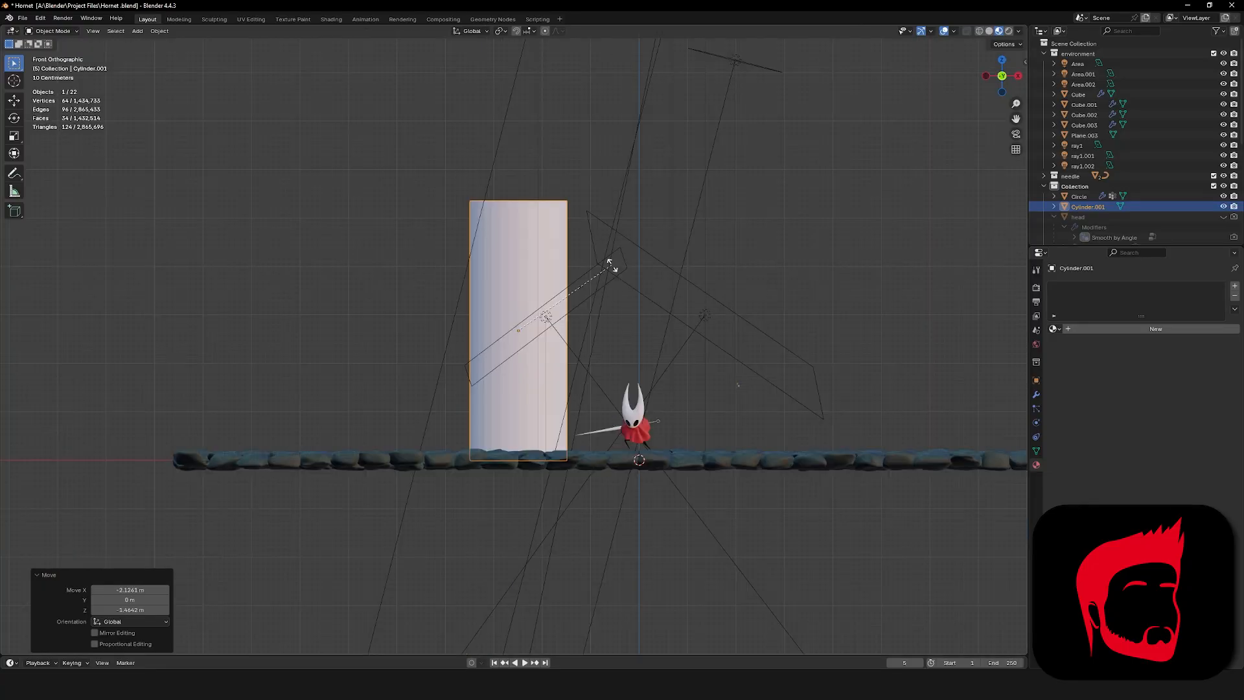
Tilt the pillar a few degrees away from the character in front view, and lower it about 0.17 m along Z.
key("r")
left_click(595, 265)
key("g")
key("z")
left_click(534, 236)
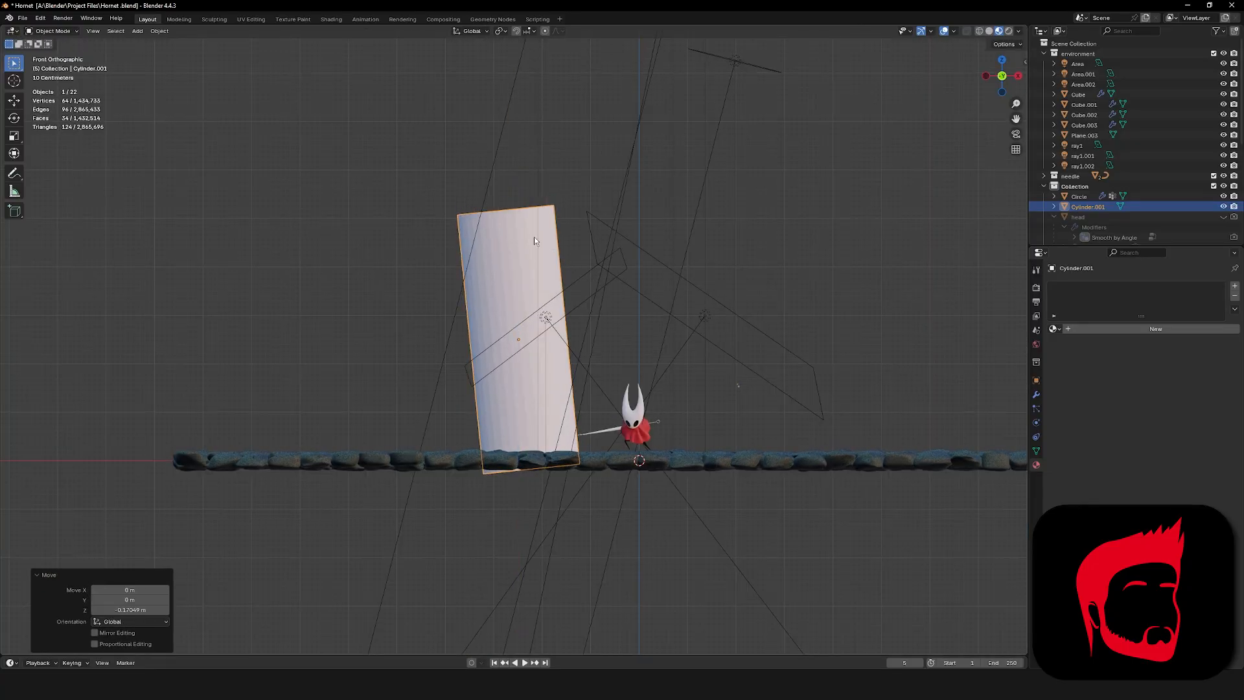
Shade the pillar auto smooth, and bevel its top edge loop by about 0.247 m with 3 segments.
scroll(534, 236, "up", 2)
middle_click_drag(534, 278, 544, 342)
right_click(523, 285)
left_click(522, 286)
key("Tab")
left_click(511, 260, "alt")
key("ctrl+b")
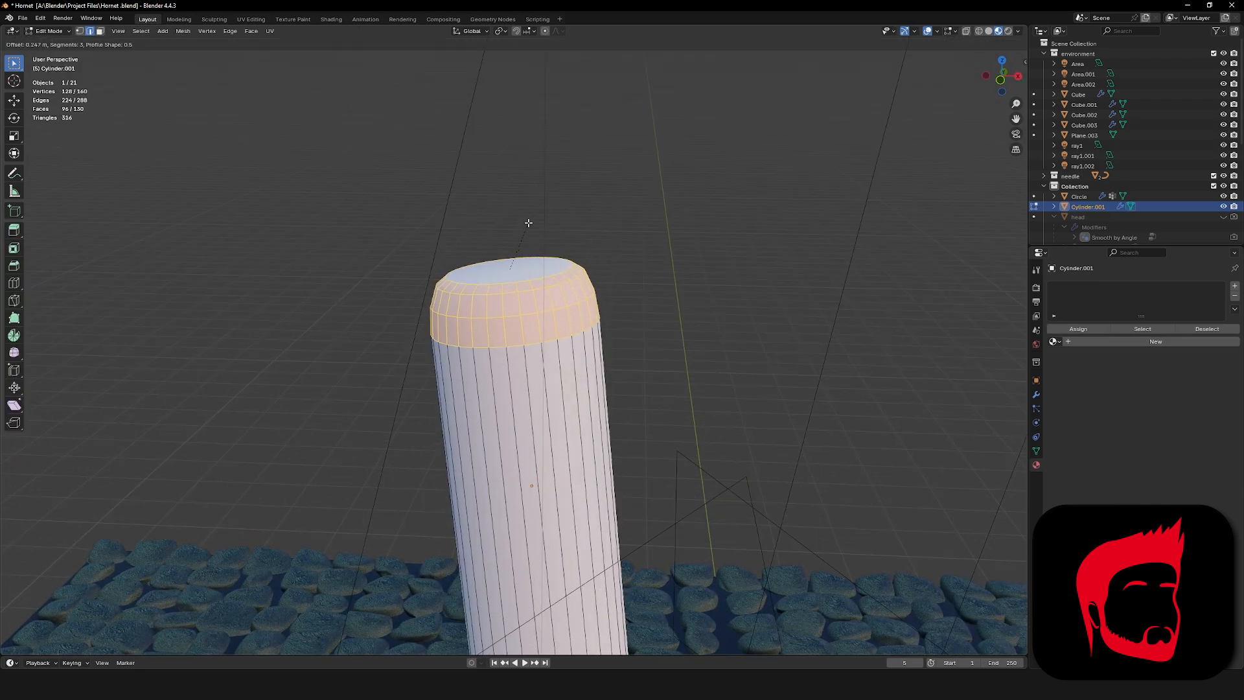
left_click(529, 222)
Select a short run of edges on the front of the top bevel and move it about 0.086 m along Y.
mouse_move(526, 236)
middle_mouse_down()
mouse_move(489, 238)
mouse_move(508, 239)
middle_mouse_up()
scroll(492, 259, "up", 2)
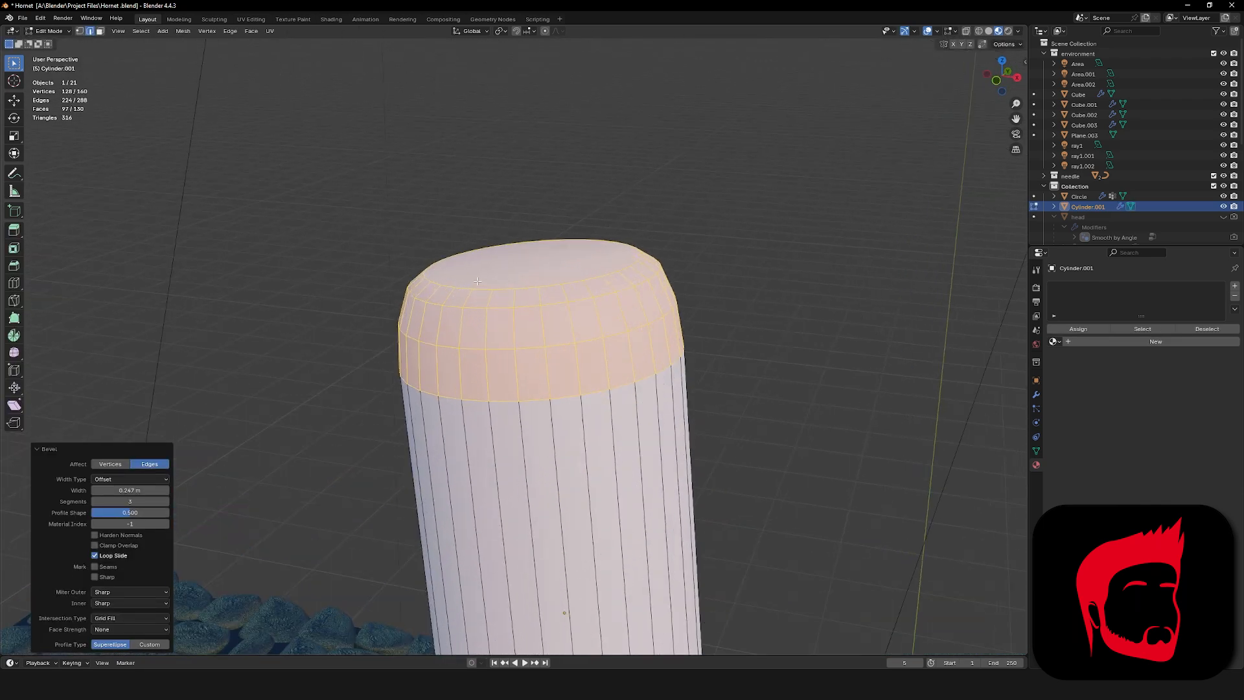
middle_click_drag(478, 280, 529, 314)
left_click(551, 313, "alt")
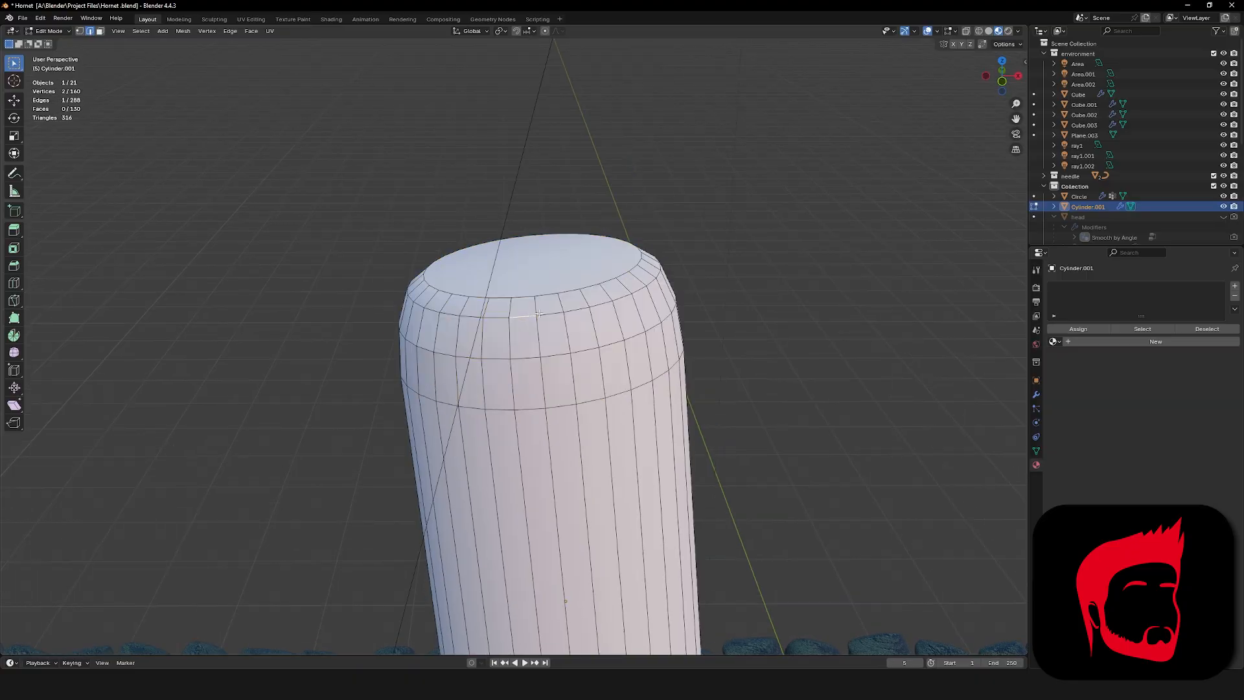
left_click(571, 309)
scroll(311, 284, "up", 2)
middle_click_drag(311, 283, 551, 356)
scroll(296, 284, "up", 2)
key("g")
key("y")
left_click(340, 292)
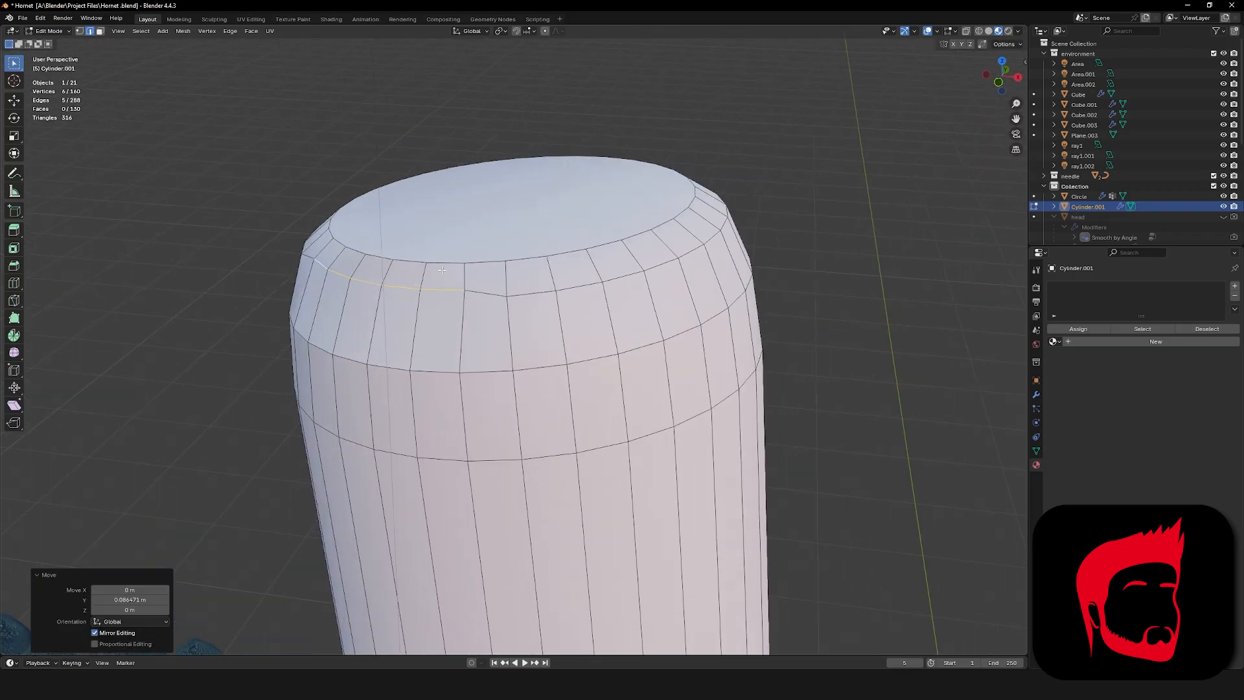
Return to Object Mode and give the pillar a new material with a muted green base color.
key("Tab")
scroll(665, 382, "down", 5)
left_click(1088, 328)
left_click(1147, 393)
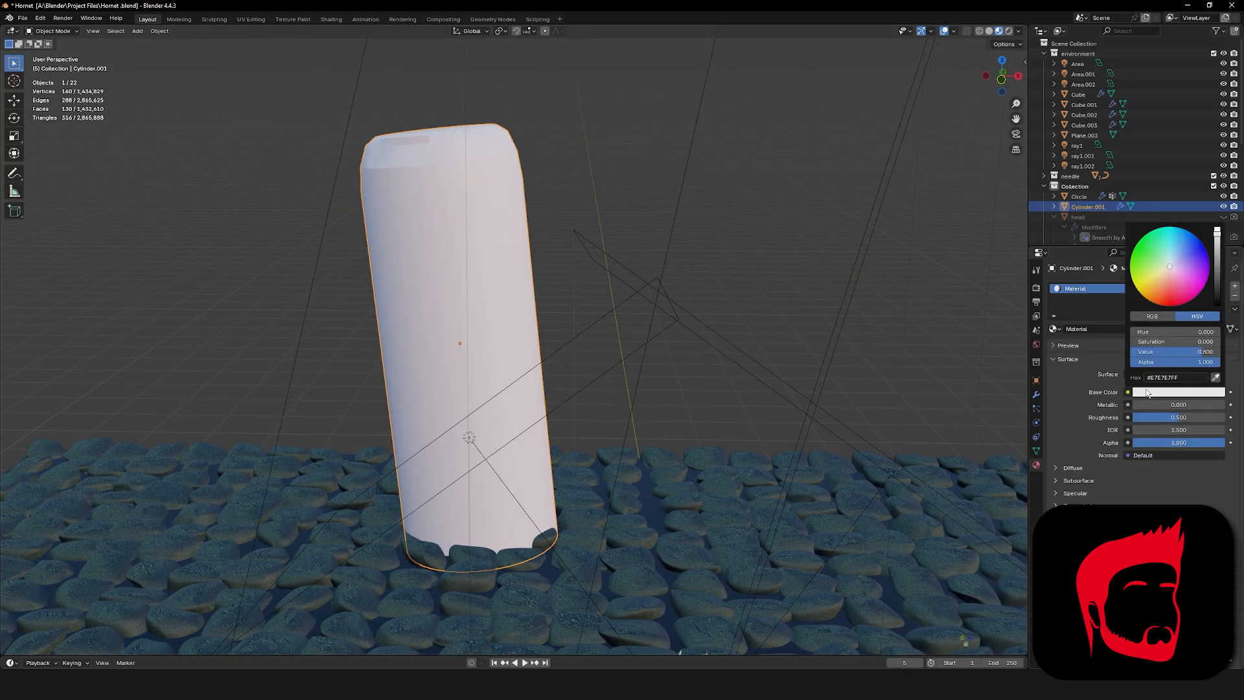
left_click_drag(1173, 273, 1219, 278)
Move the pillar about 4.28 m along Y, into the background behind the character.
key("g")
key("y")
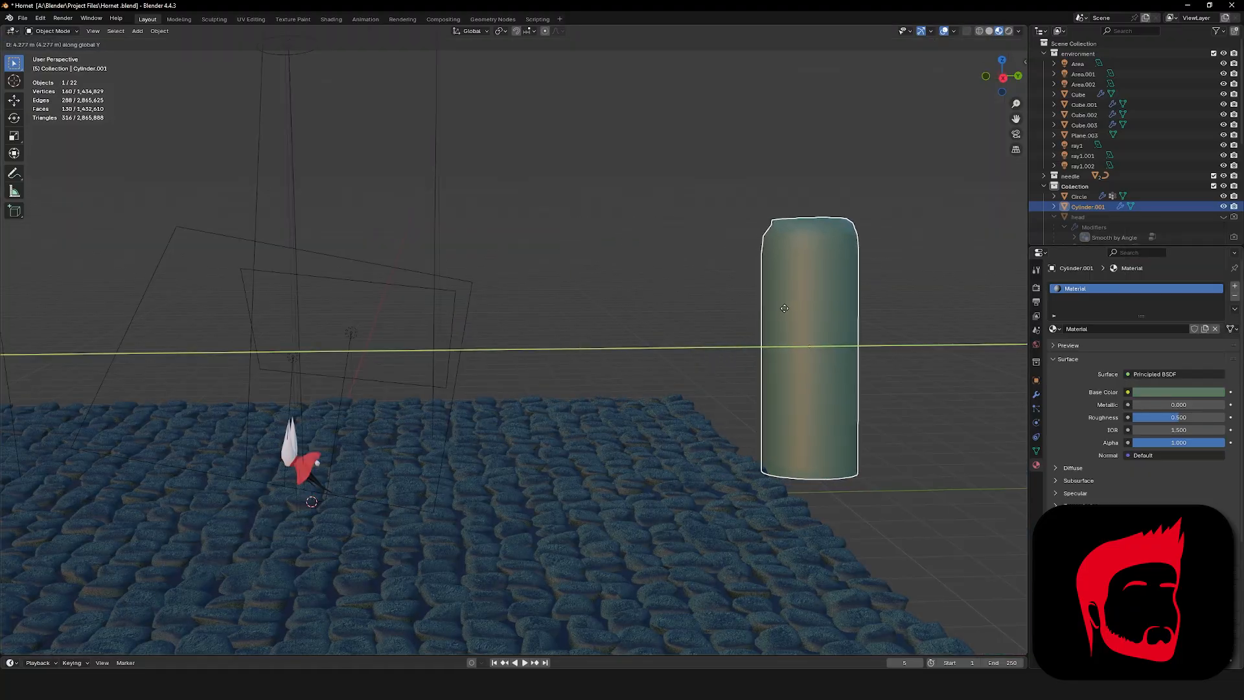
left_click(729, 335)
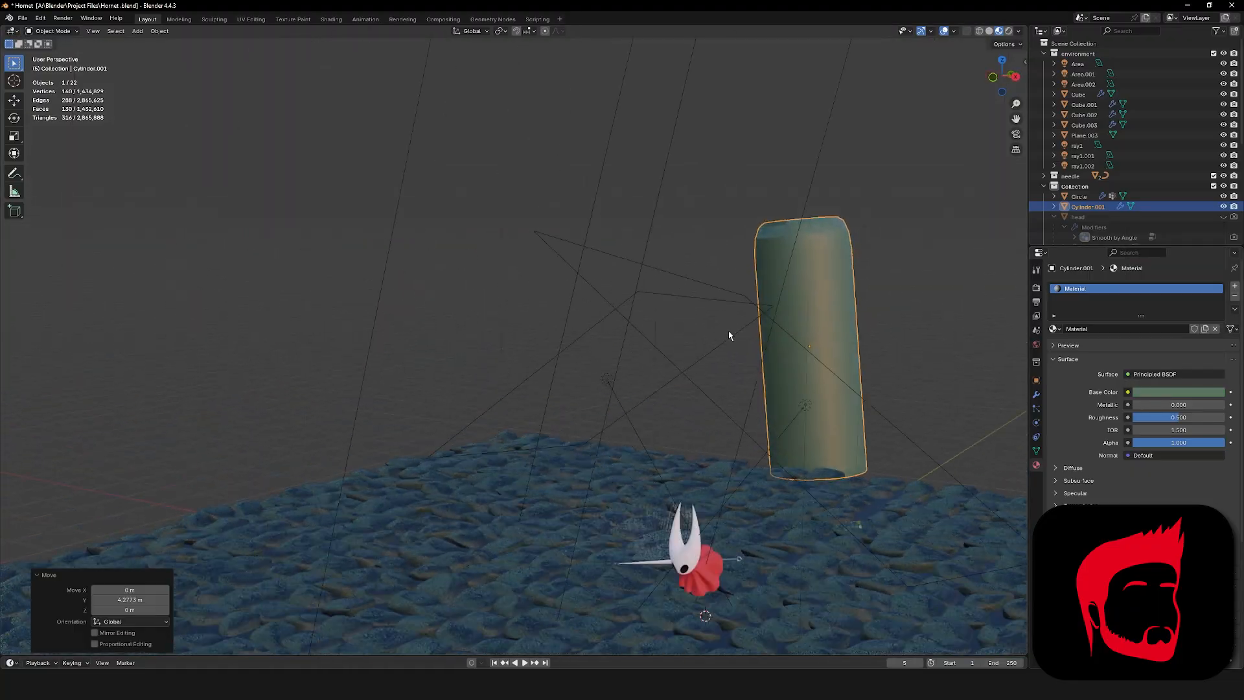
Add a Subdivision Surface modifier to the pillar.
middle_click_drag(728, 336, 492, 344)
left_click(1089, 310)
type("s")
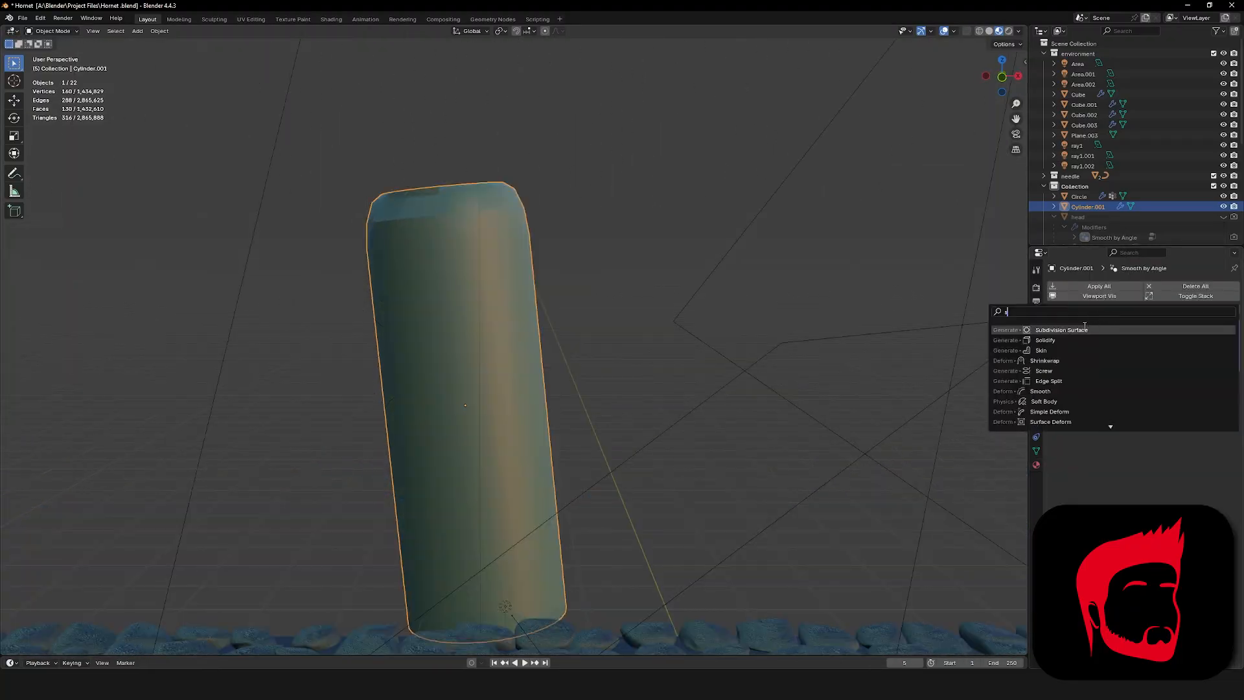
left_click(1085, 328)
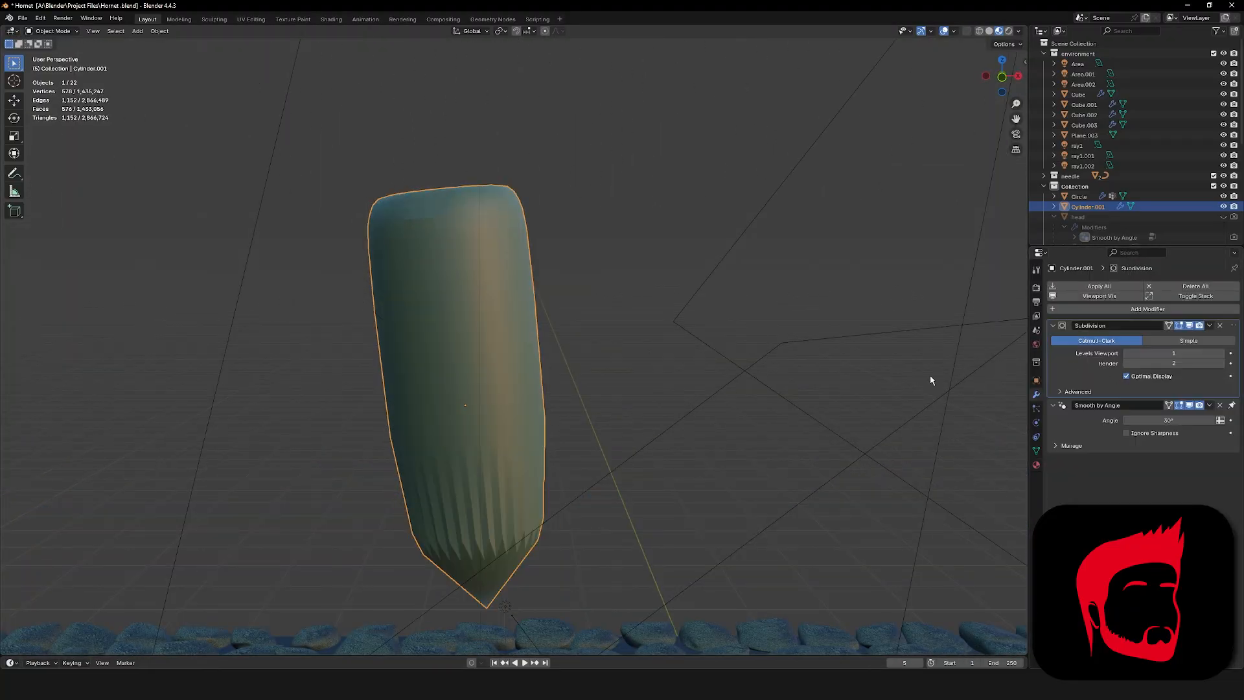
Crease the pillar's bottom edge loop by a factor of about 0.76, and return to Object Mode.
middle_click_drag(581, 389, 563, 366, "shift")
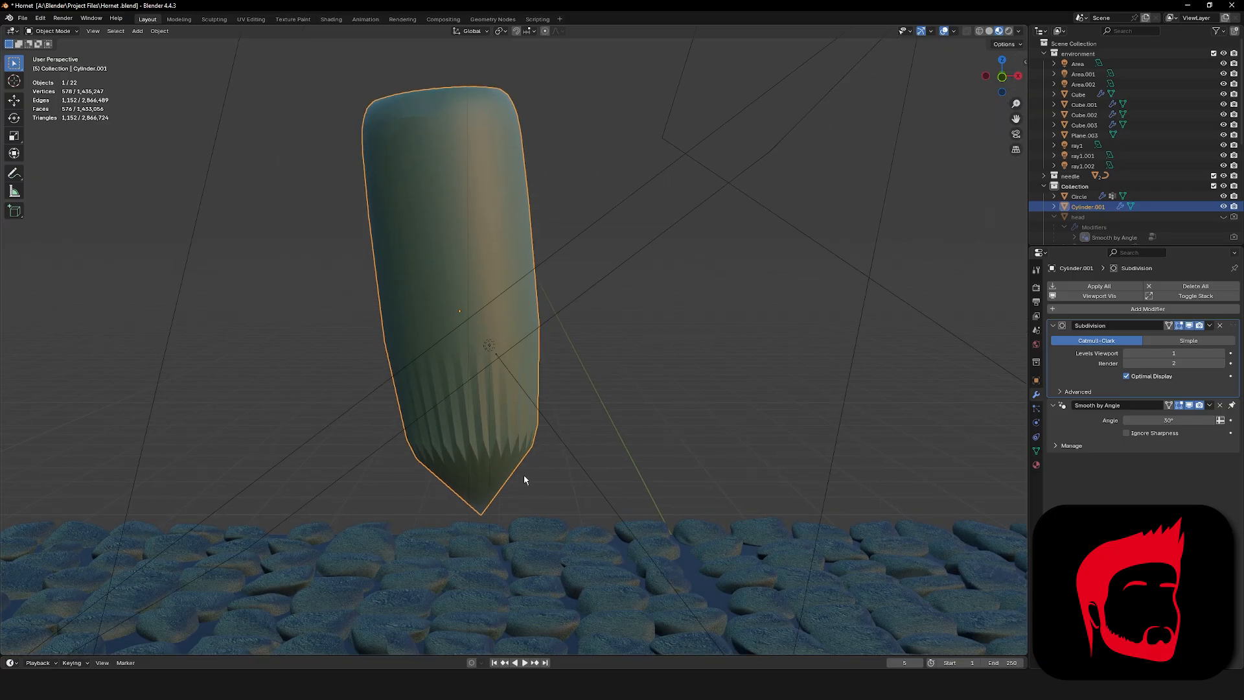
key("Tab")
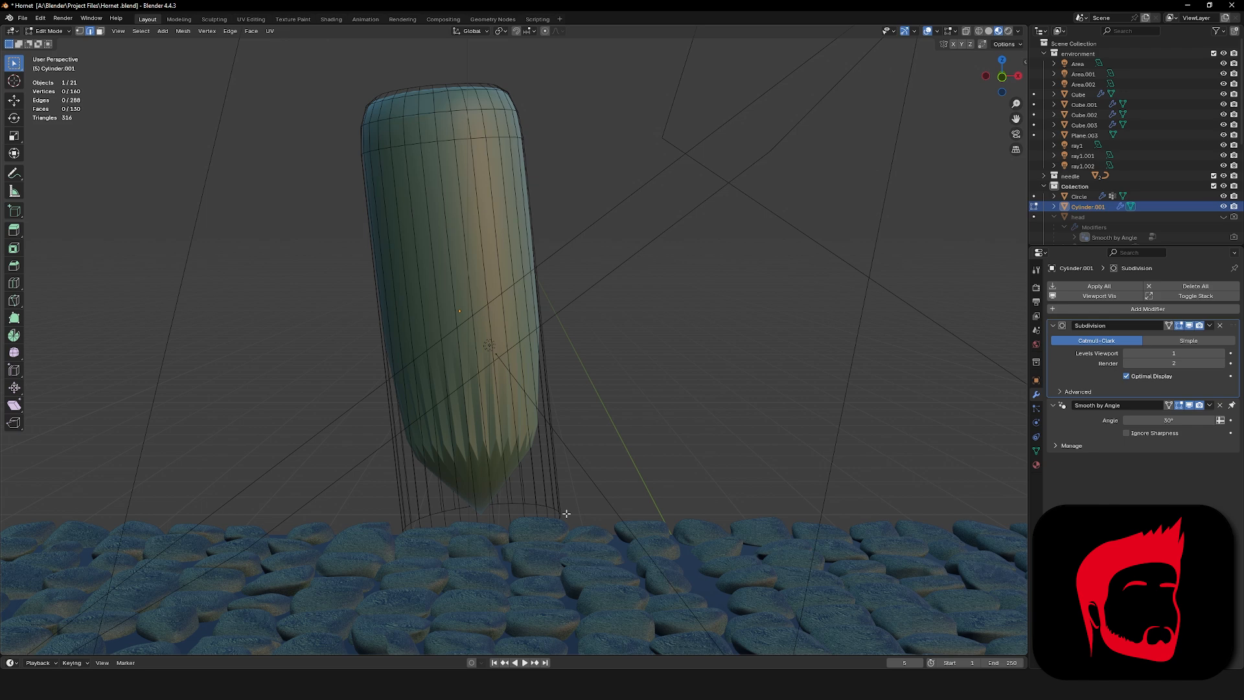
left_click(575, 506, "alt")
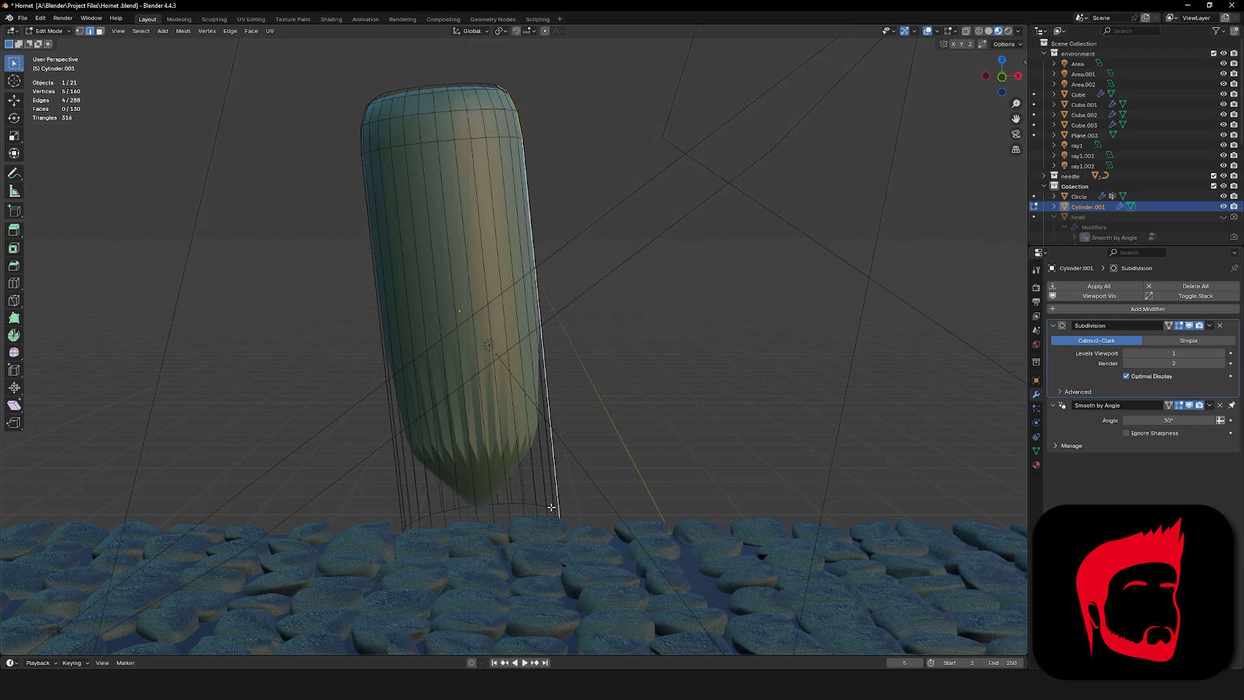
left_click(548, 508, "alt")
middle_click_drag(547, 508, 569, 508)
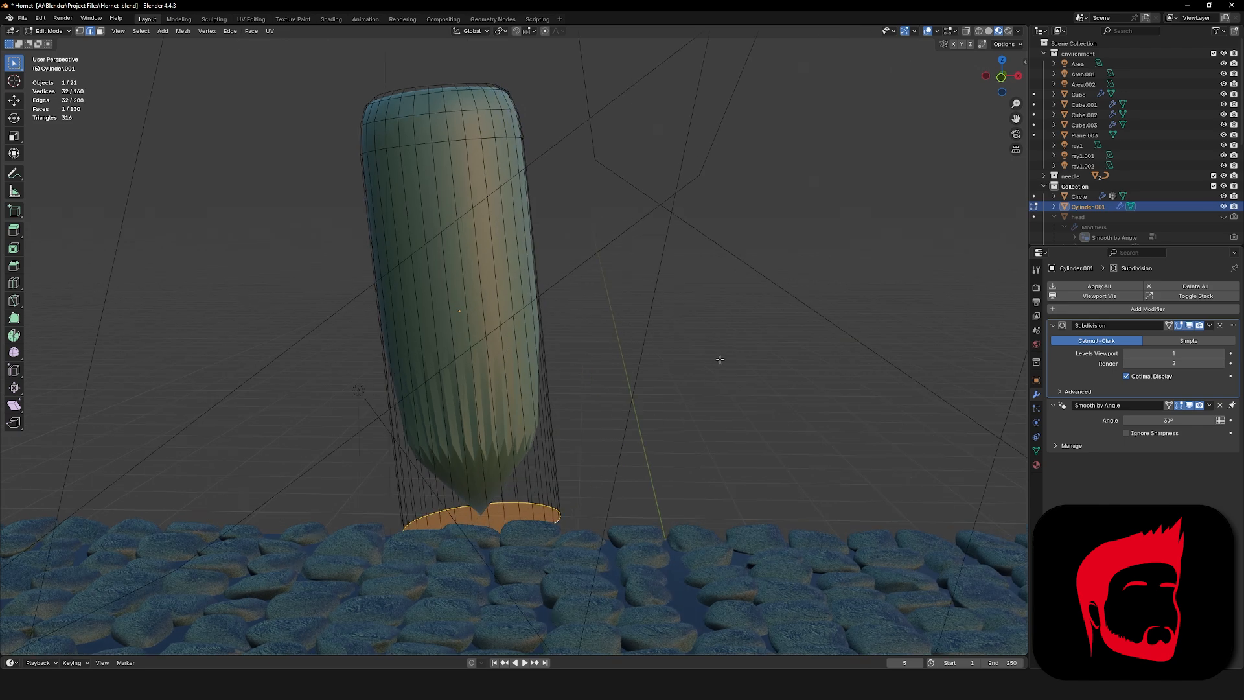
key("shift+e")
left_click(742, 395)
middle_click_drag(742, 395, 611, 363)
key("shift+e")
left_click(745, 354)
key("ctrl+Tab")
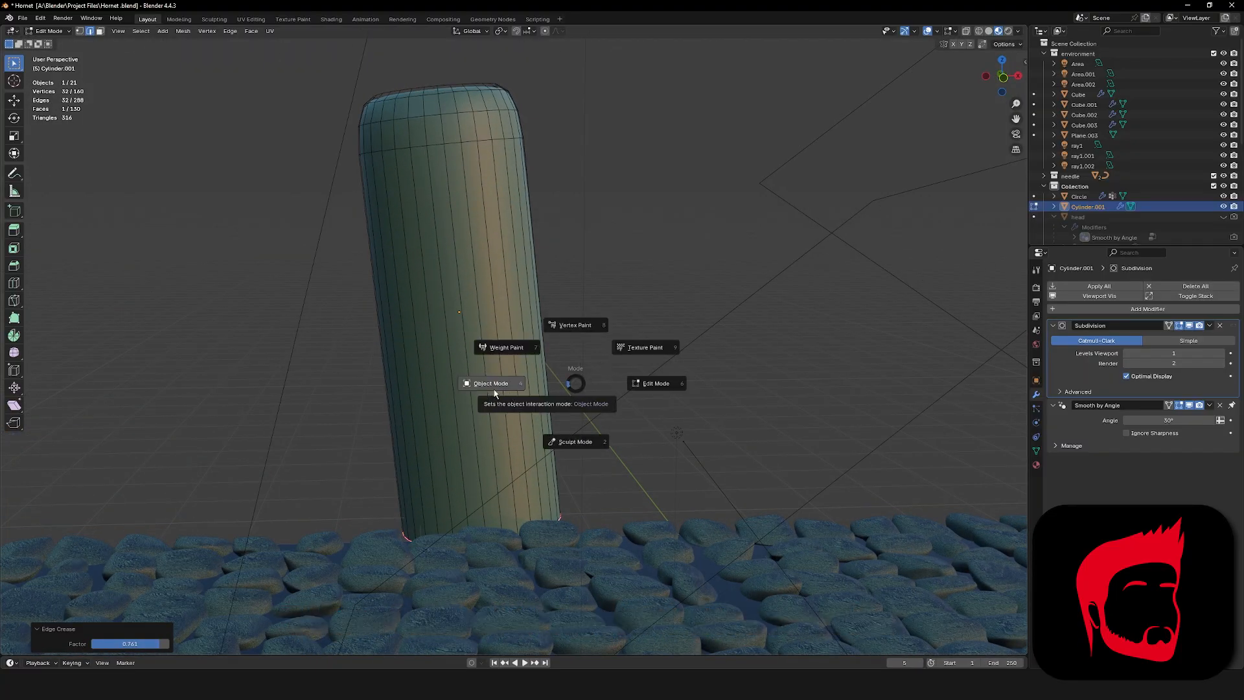
left_click(495, 392)
Set the pillar's viewport subdivision level to 2 and apply the Subdivision modifier.
key("ctrl+2")
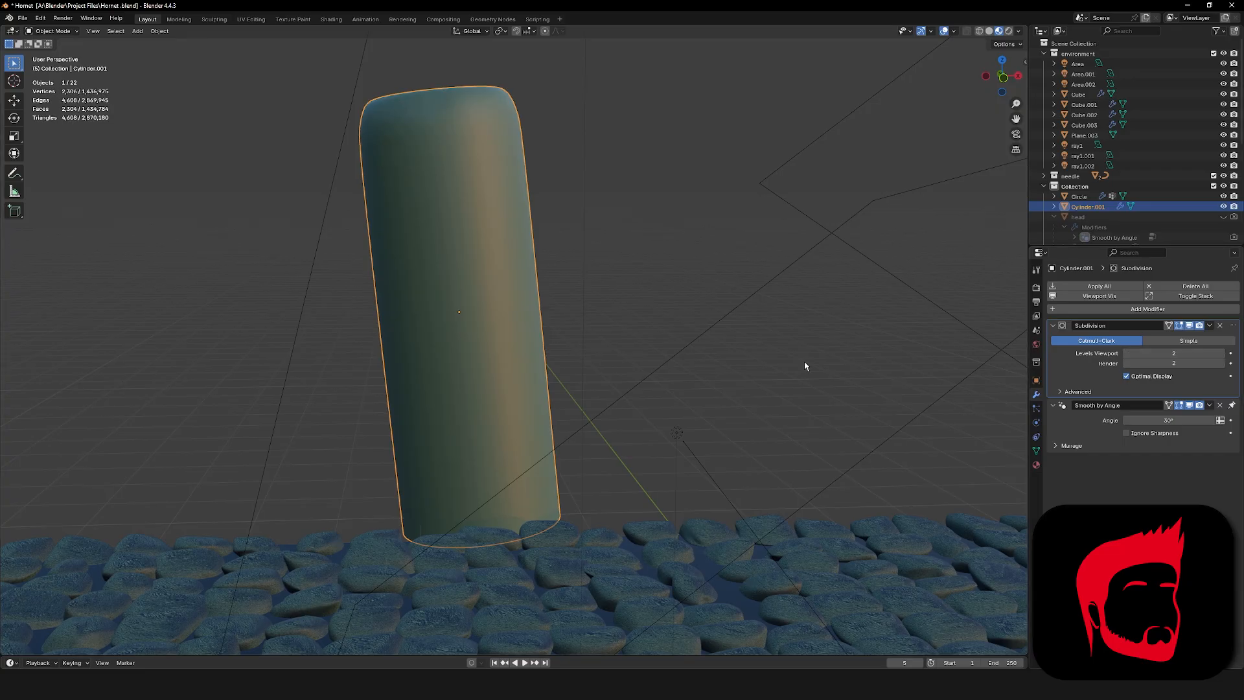
middle_click_drag(806, 367, 855, 364)
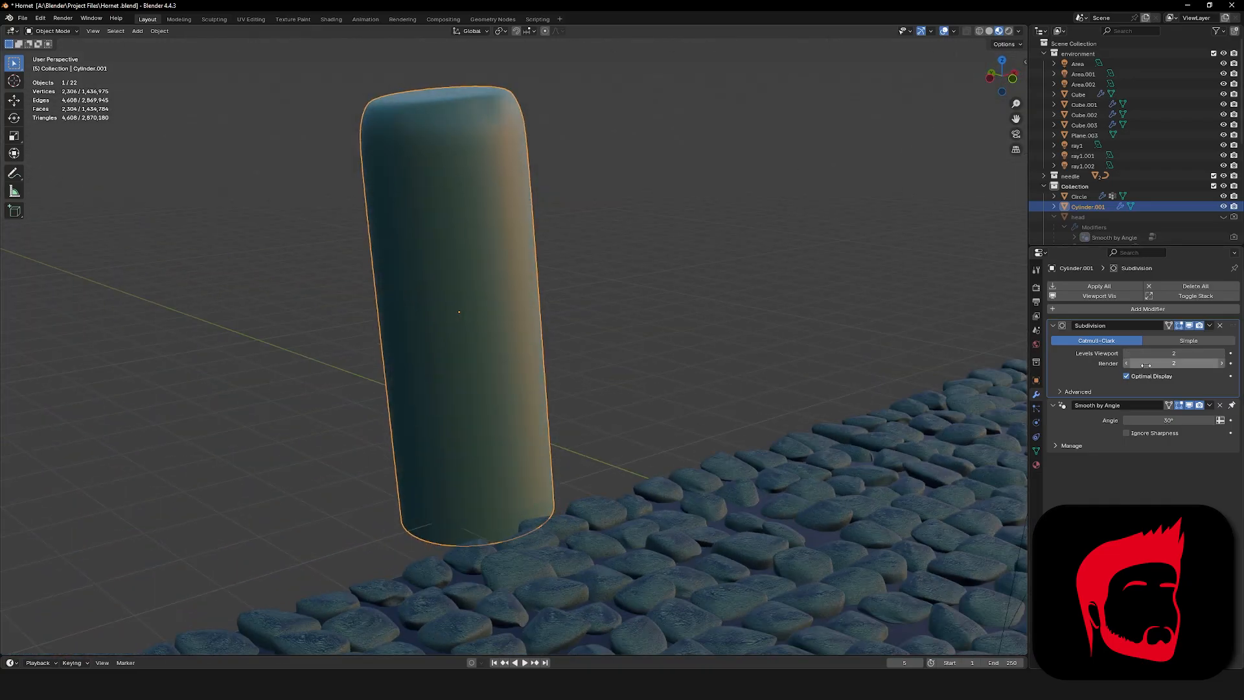
middle_click_drag(940, 361, 737, 358)
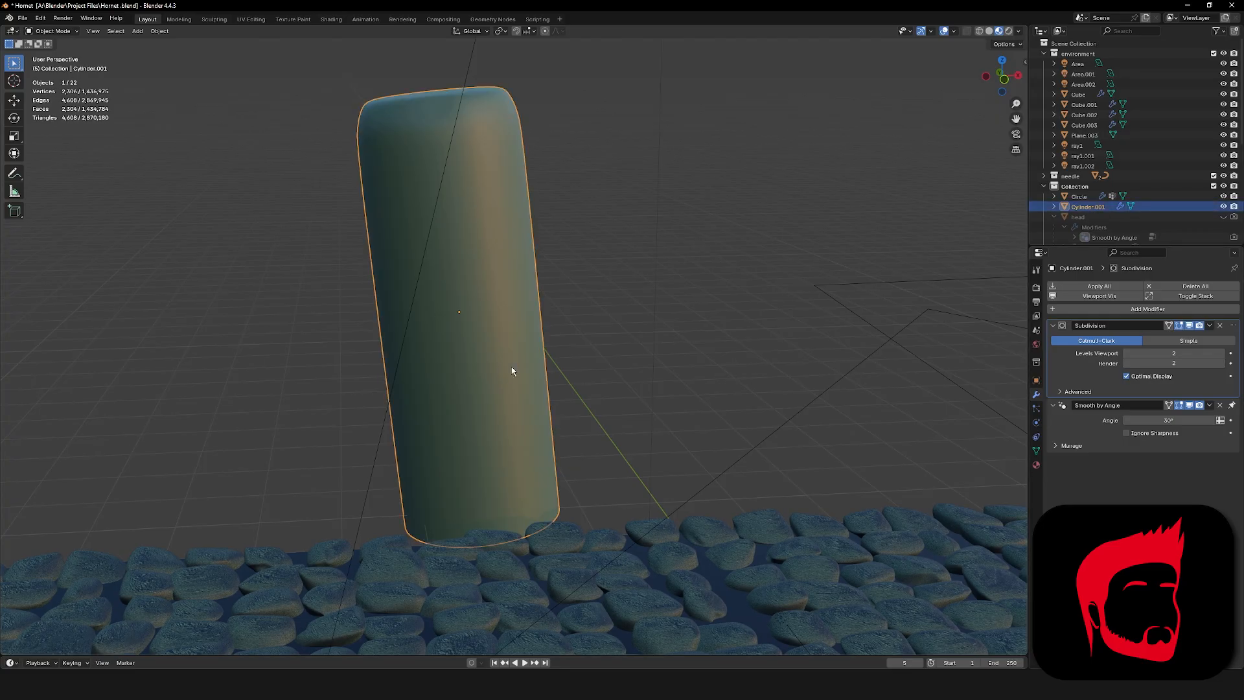
middle_click_drag(514, 369, 842, 372)
key("Tab")
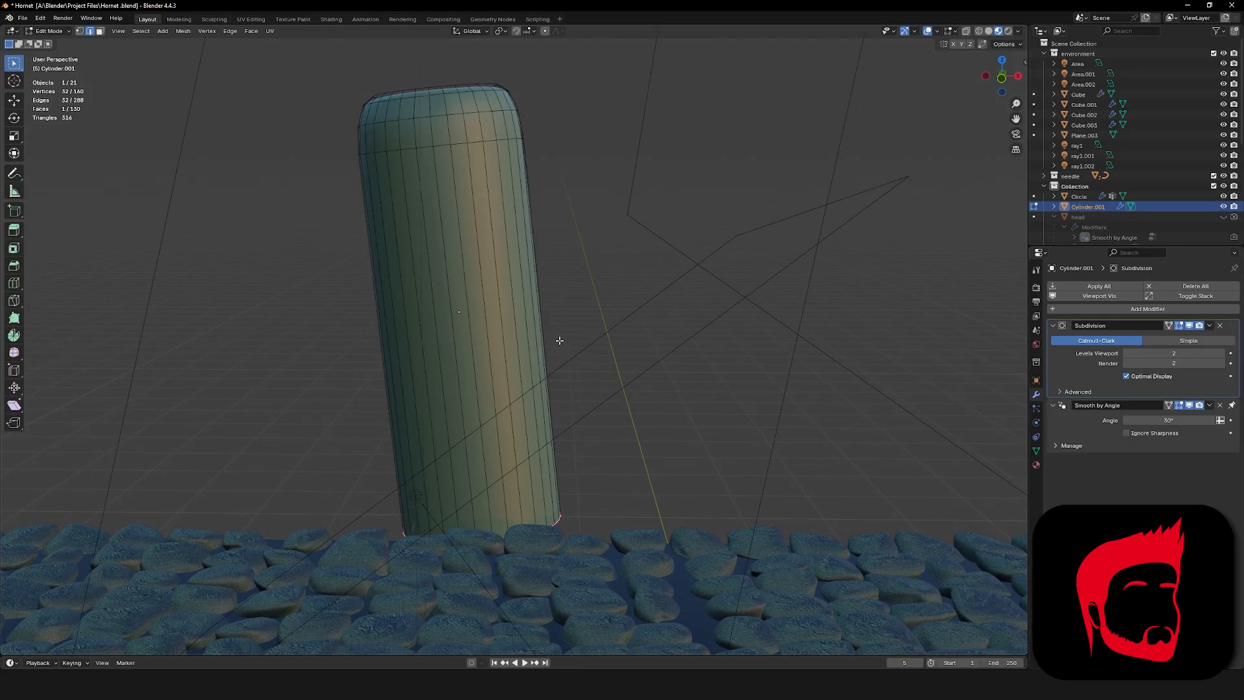
key("Tab")
key("ctrl+a")
key("Tab")
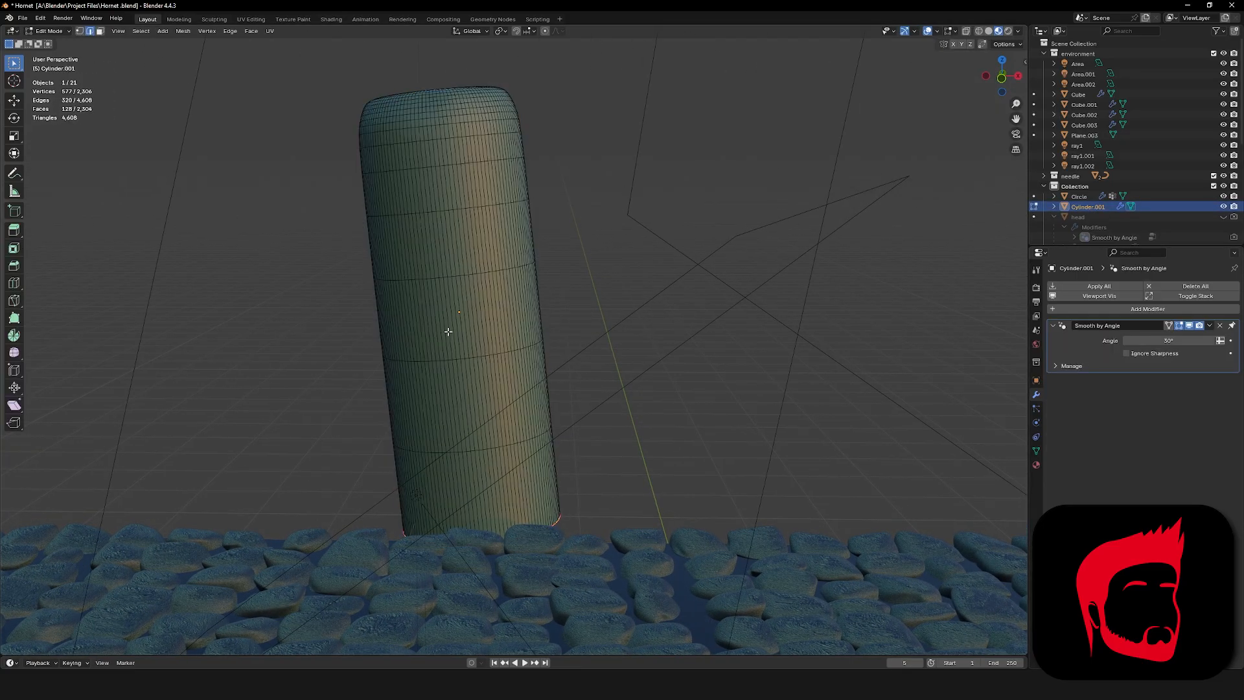
key("Tab")
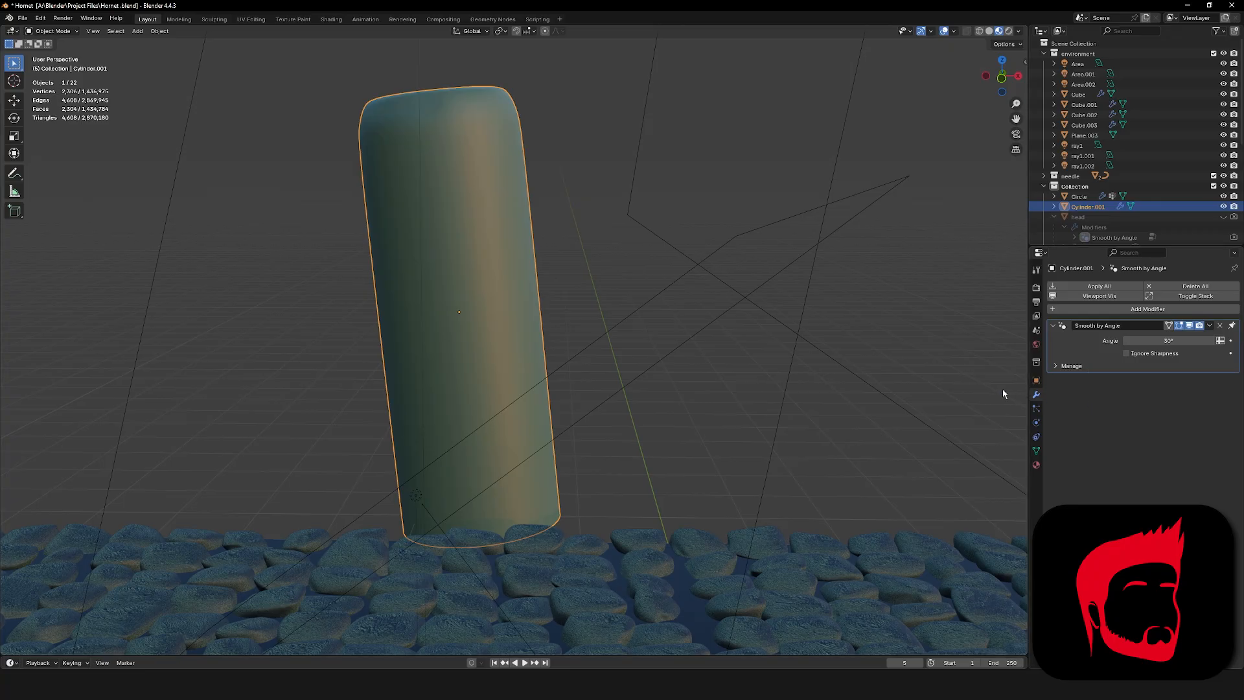
Add a Multiresolution modifier to the pillar and subdivide it three times.
left_click(1098, 309)
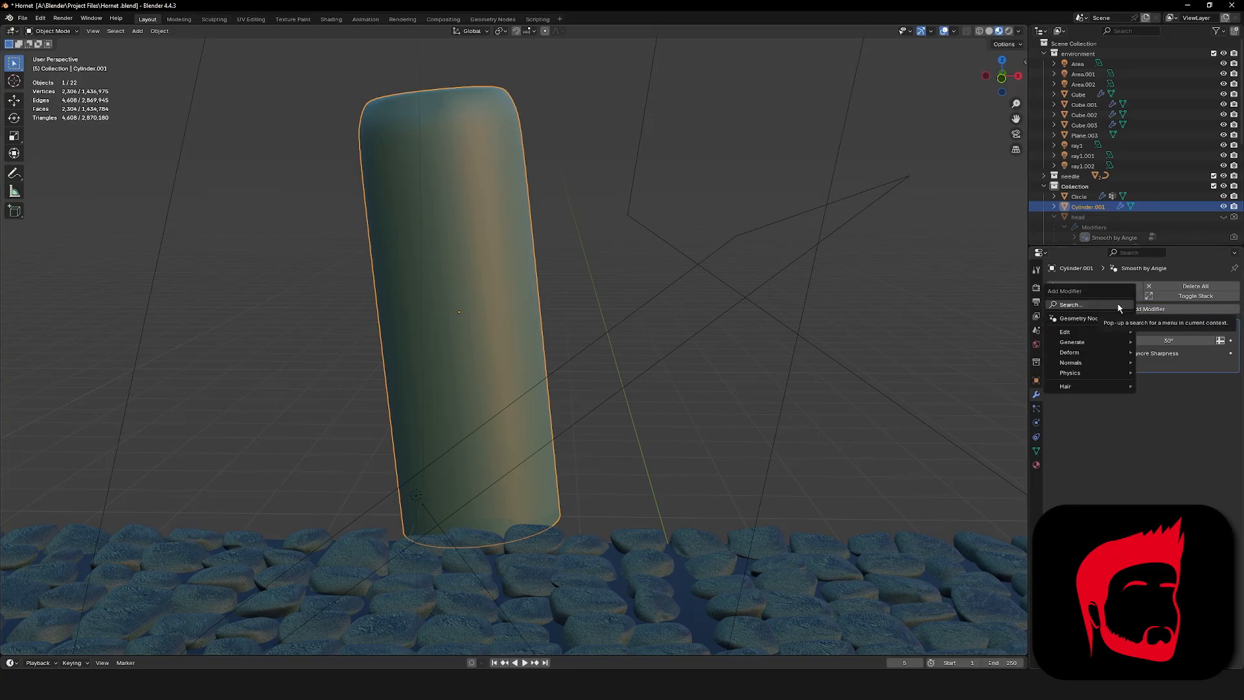
type("mu")
left_click(1083, 325)
left_click(1157, 415)
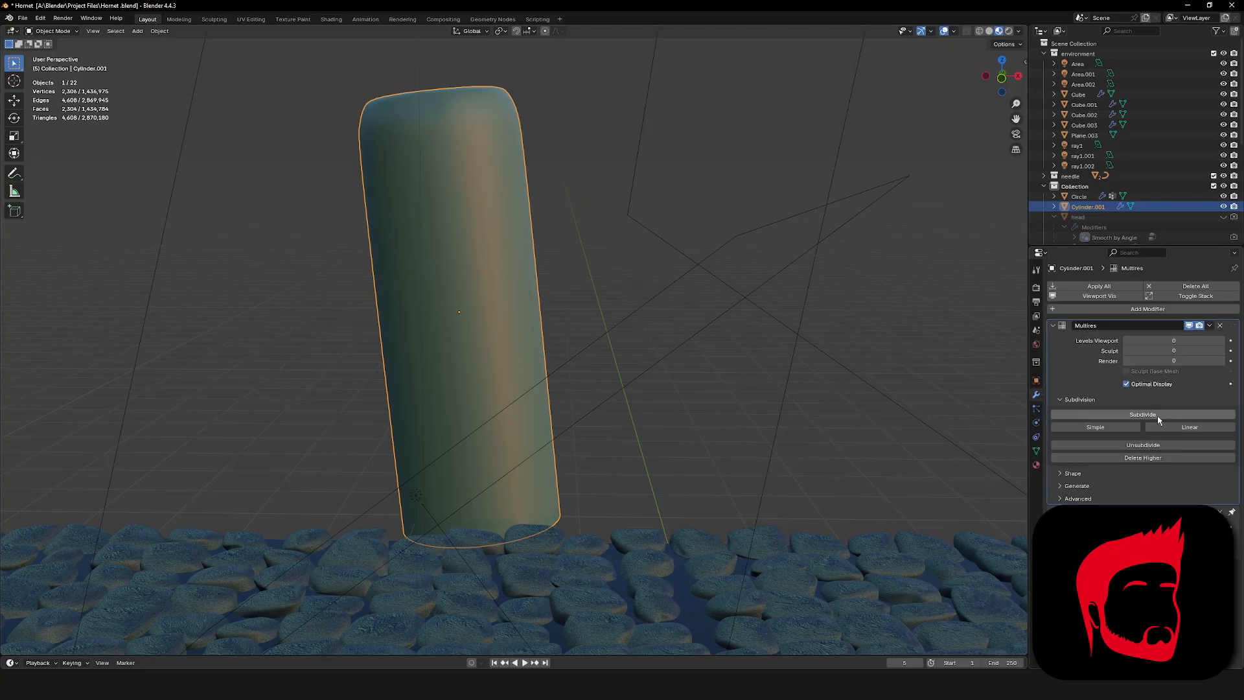
left_click(1157, 414)
left_click(1165, 415)
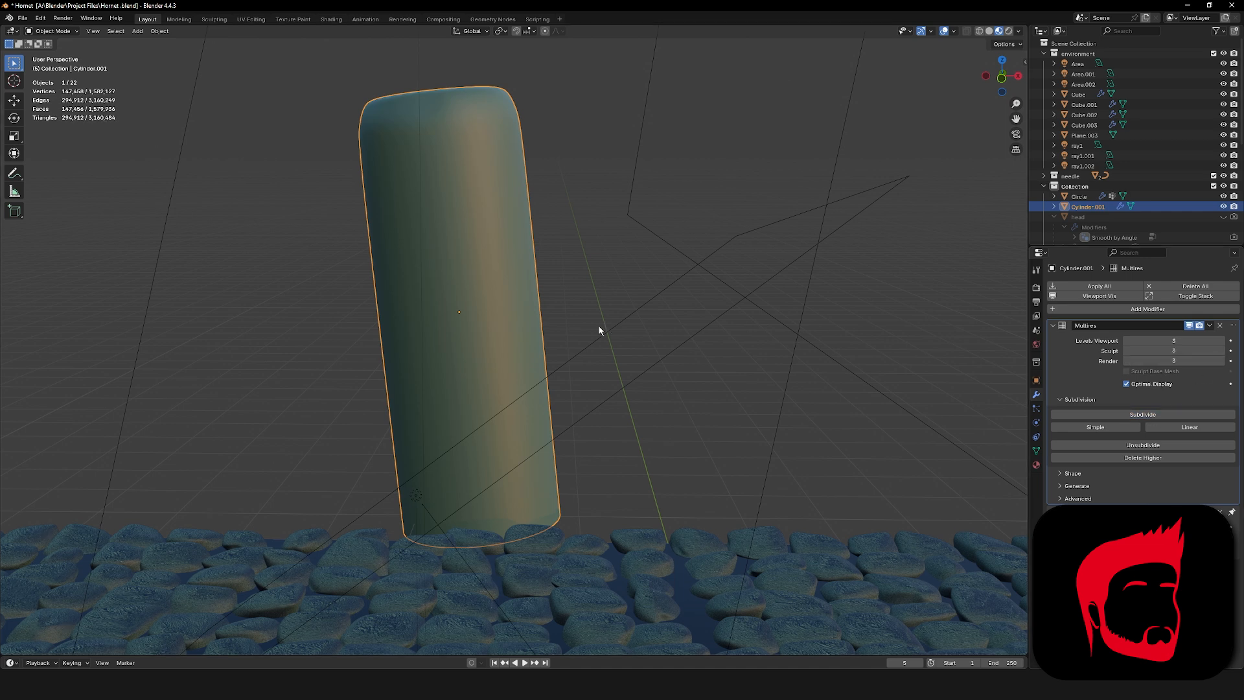
Apply the pillar's rotation and scale, and enter Sculpt Mode.
key("ctrl+Tab")
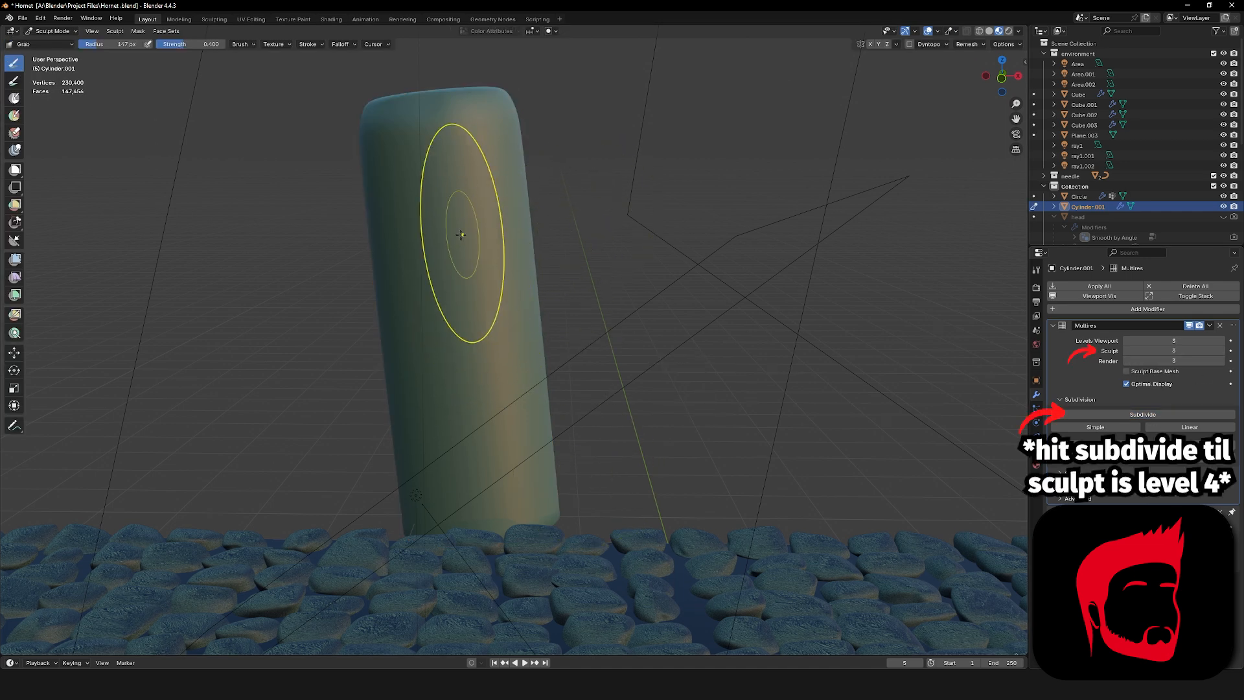
key("ctrl+Tab")
key("ctrl+a")
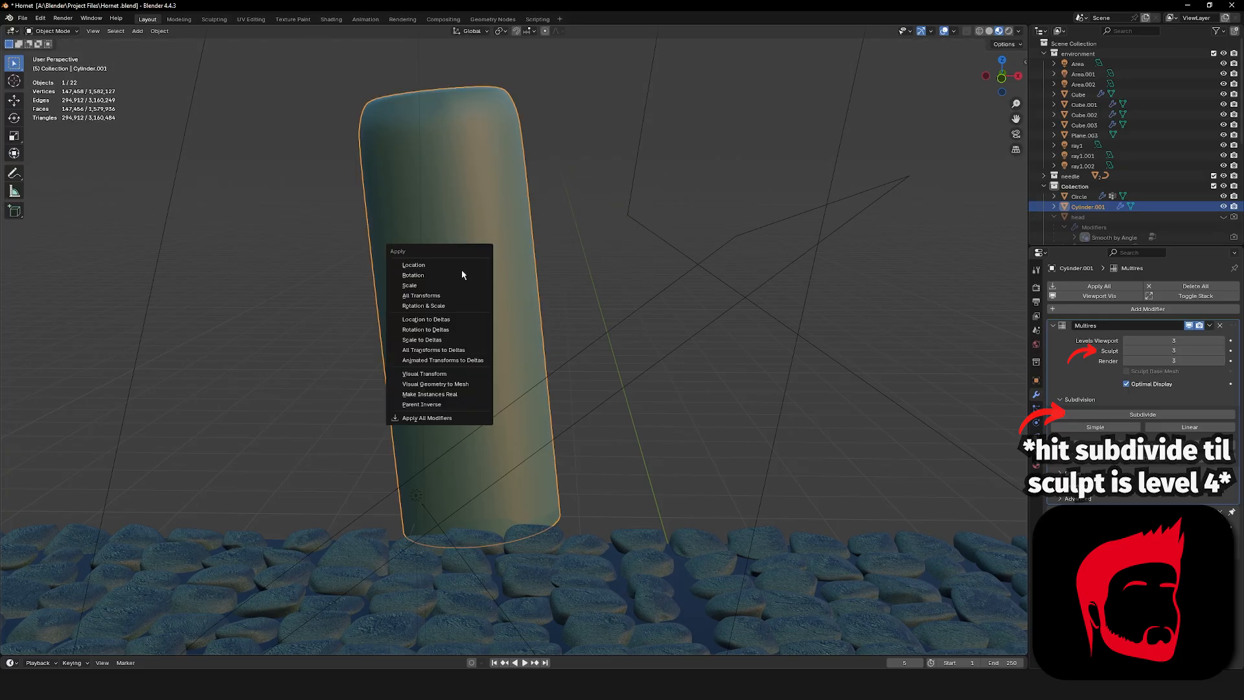
left_click(434, 305)
key("ctrl+Tab")
left_click(444, 372)
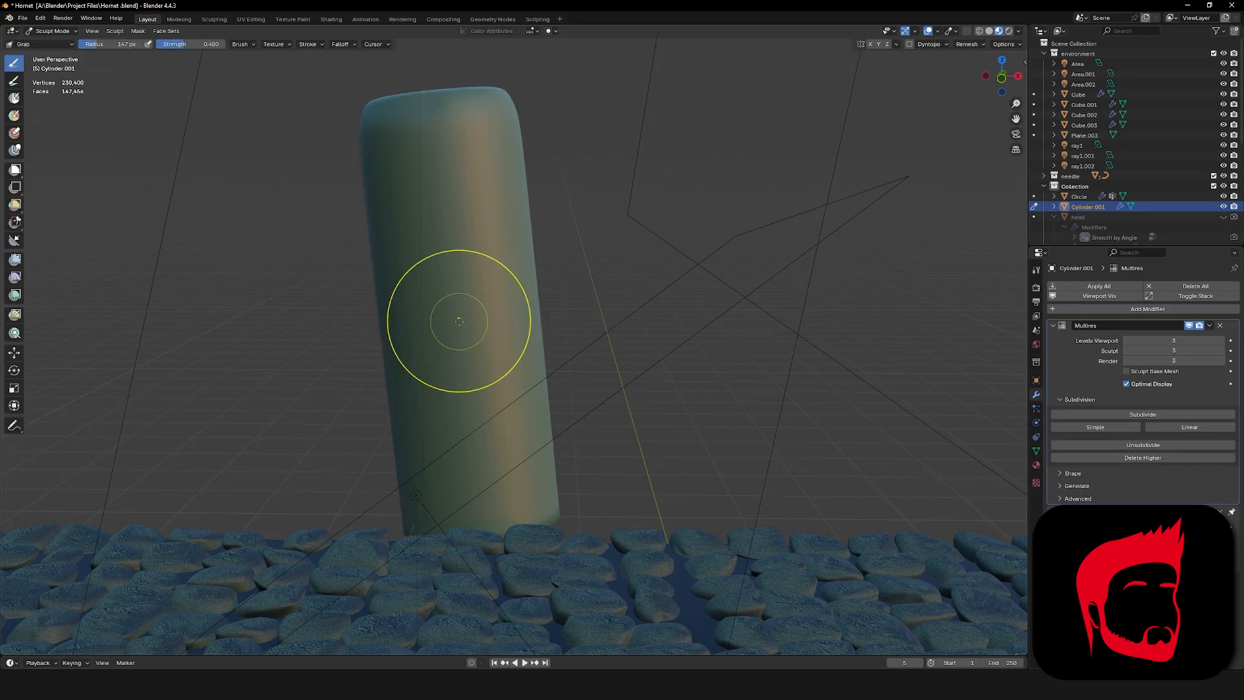
Shrink the Draw brush to 21 px, try carving a diagonal groove into the pillar, and undo the stroke.
key("c")
key("f")
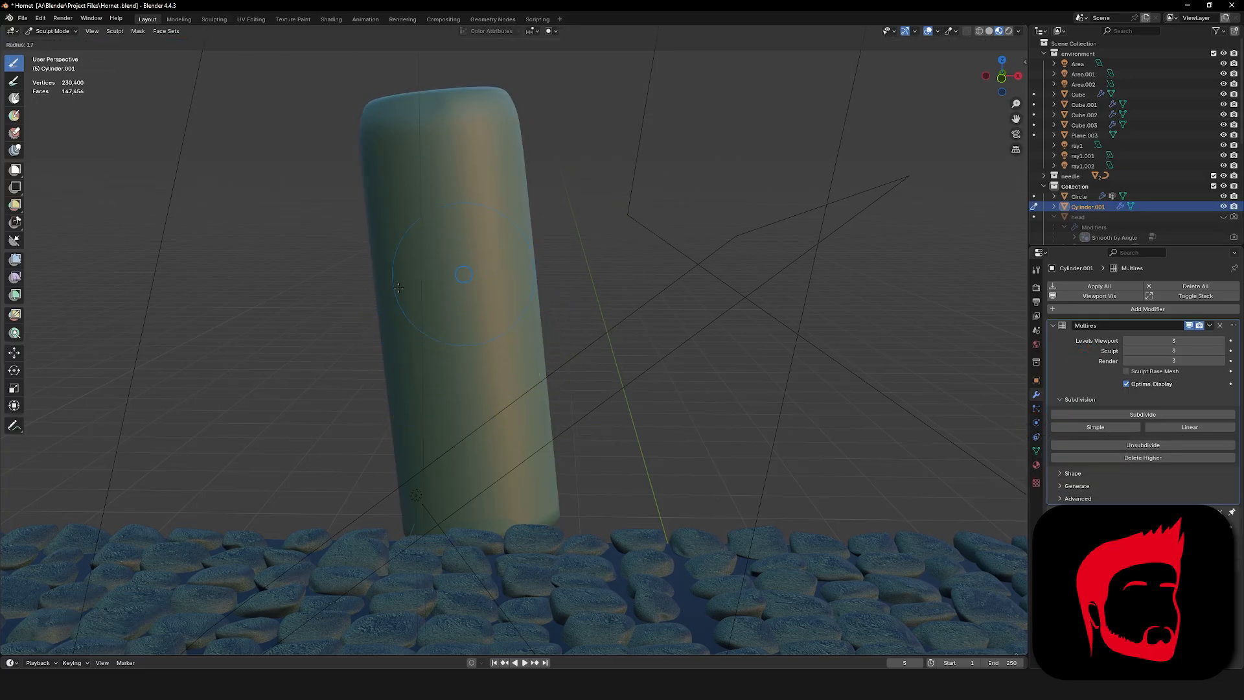
left_click(400, 289)
left_click_drag(398, 181, 504, 347, "ctrl")
key("ctrl+z")
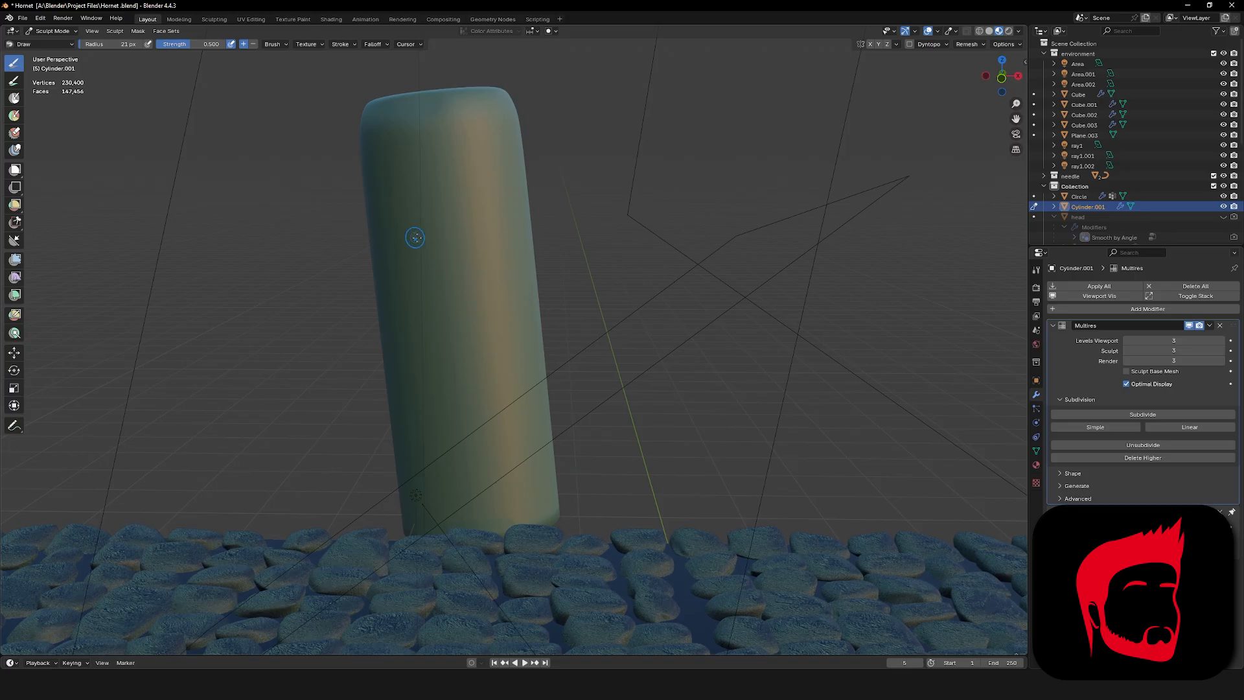
Subdivide the Multires modifier to sculpt level 4, then test another diagonal Draw brush groove and undo it.
left_click(1158, 416)
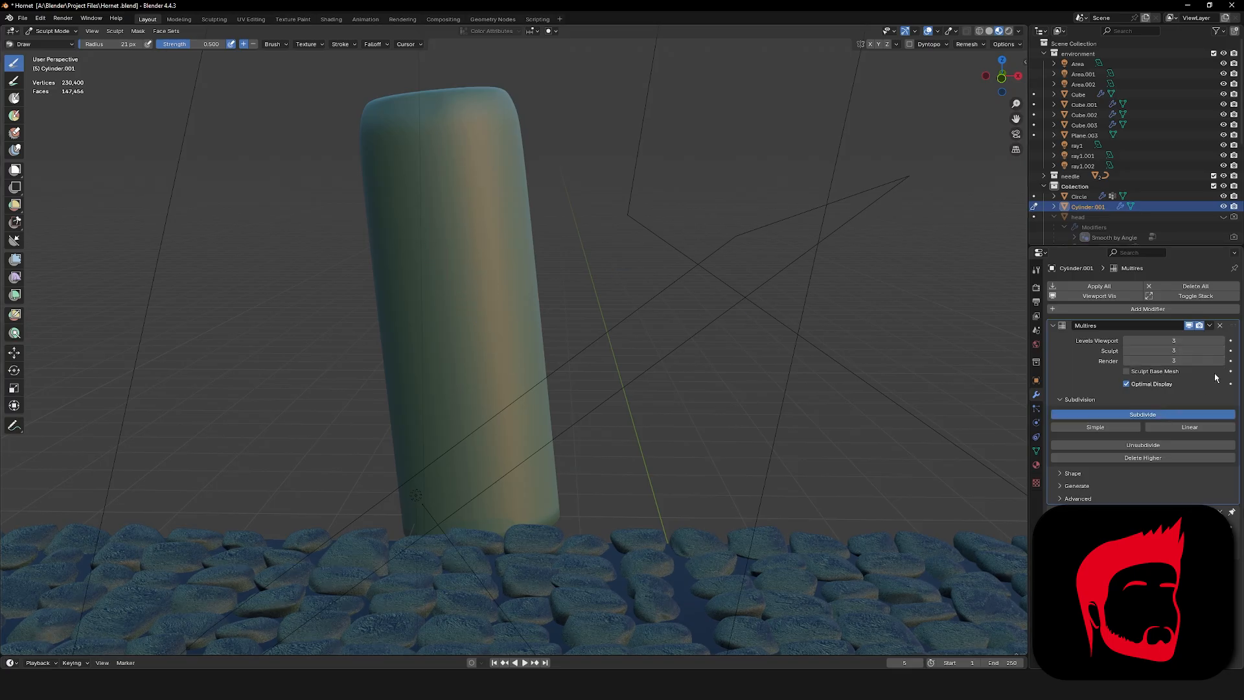
left_click_drag(396, 212, 530, 413, "ctrl")
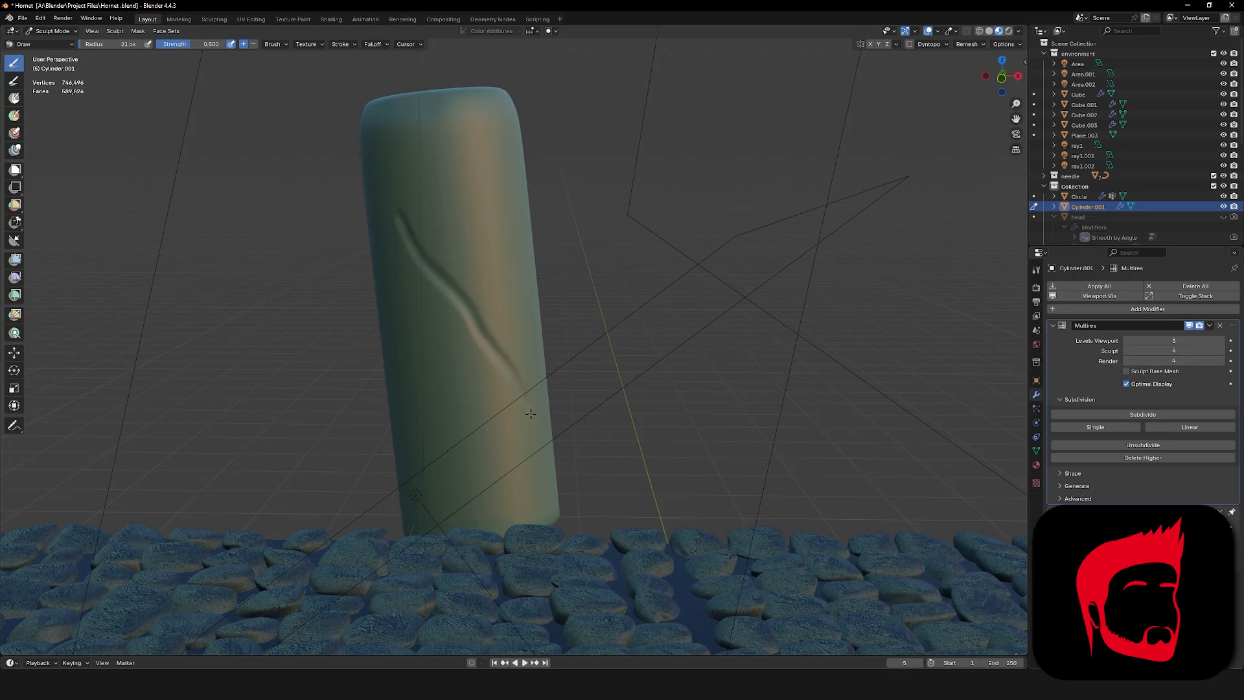
key("ctrl+z")
Carve a long diagonal crack down the front of the pillar with the crease brushes.
key("shift+c")
left_click_drag(411, 208, 447, 241)
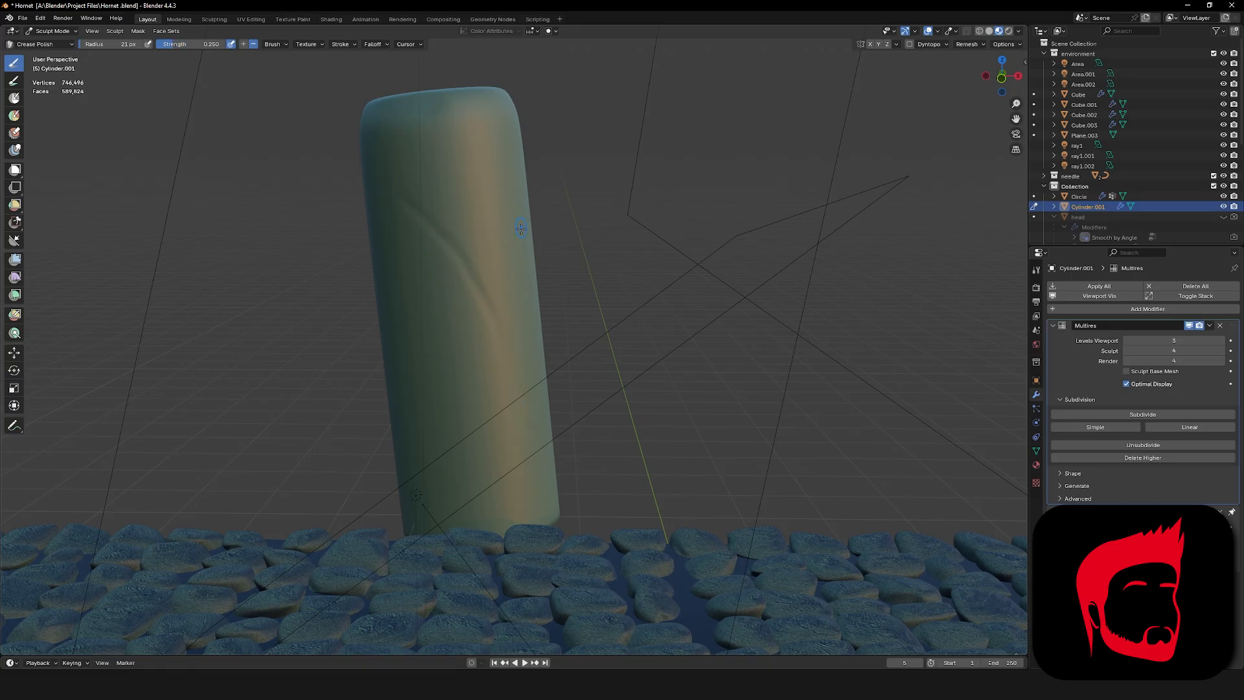
key("shift+space")
left_click(812, 335)
left_click_drag(392, 191, 547, 450)
key("shift+c")
left_click_drag(394, 194, 470, 319)
Flatten the pillar's rounded upper edge and dent its side beside the crack with the Scrape/Fill brush, resizing the brush as needed.
key("shift+t")
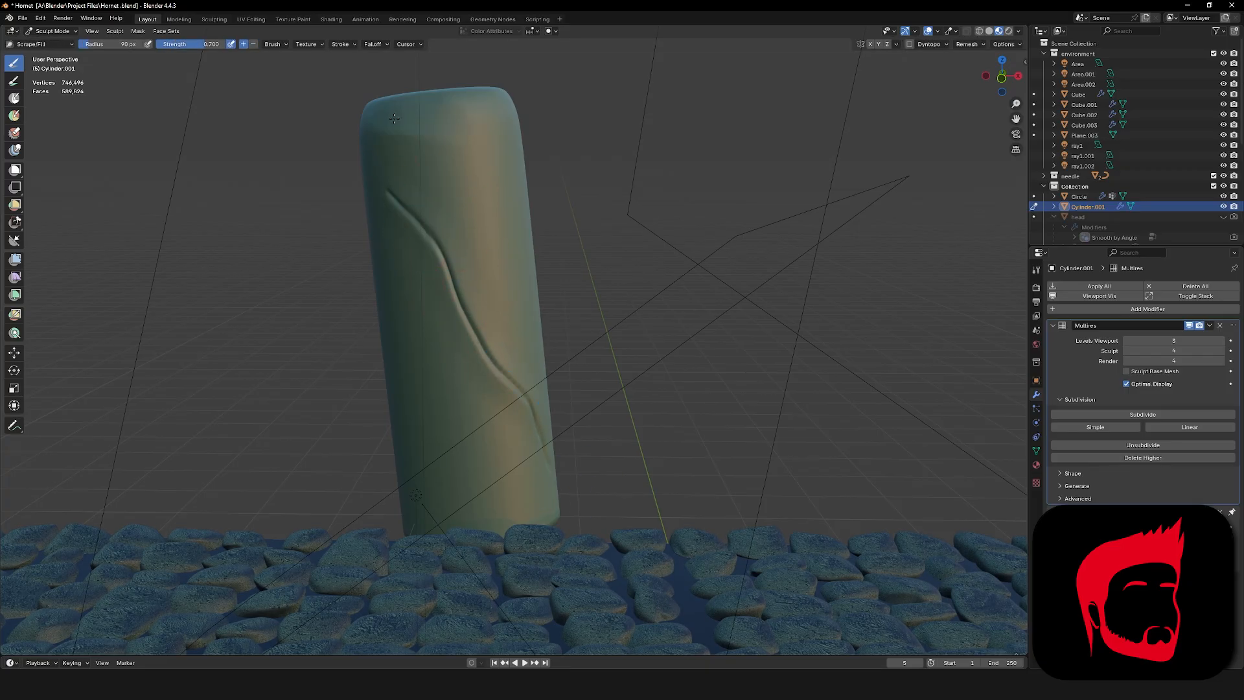
key("f")
left_click(388, 276)
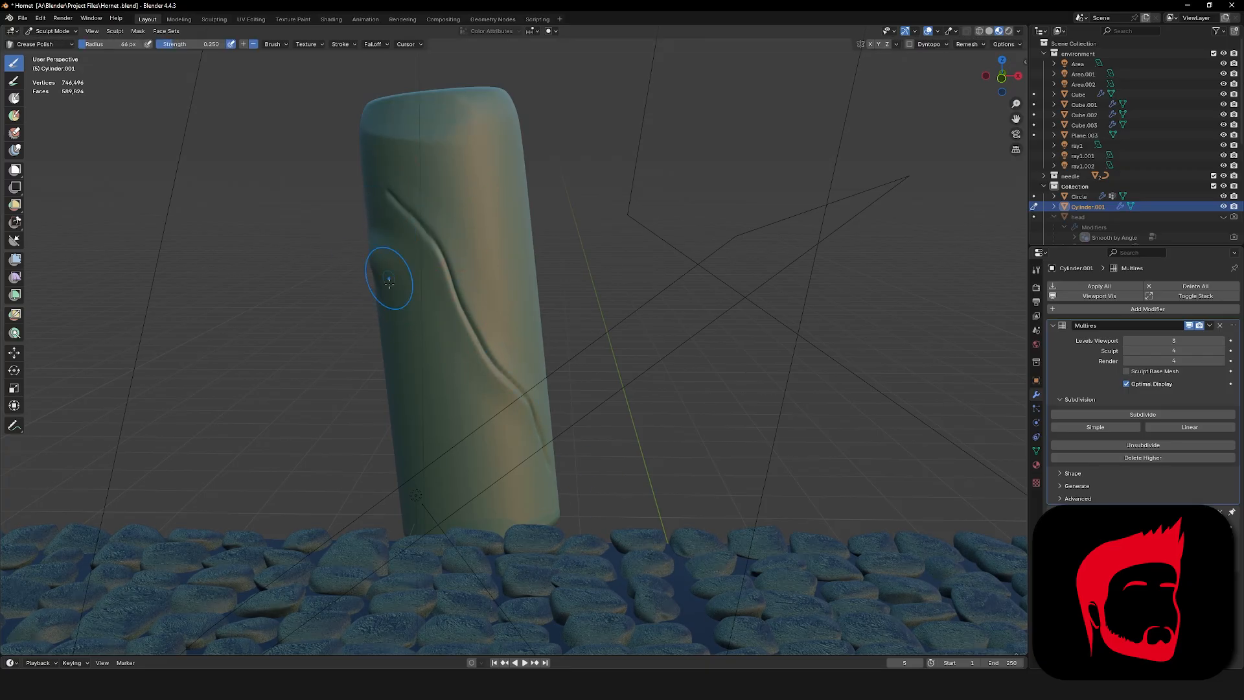
mouse_move(388, 276)
middle_mouse_down()
mouse_move(384, 261)
mouse_move(300, 251)
mouse_move(366, 250)
middle_mouse_up()
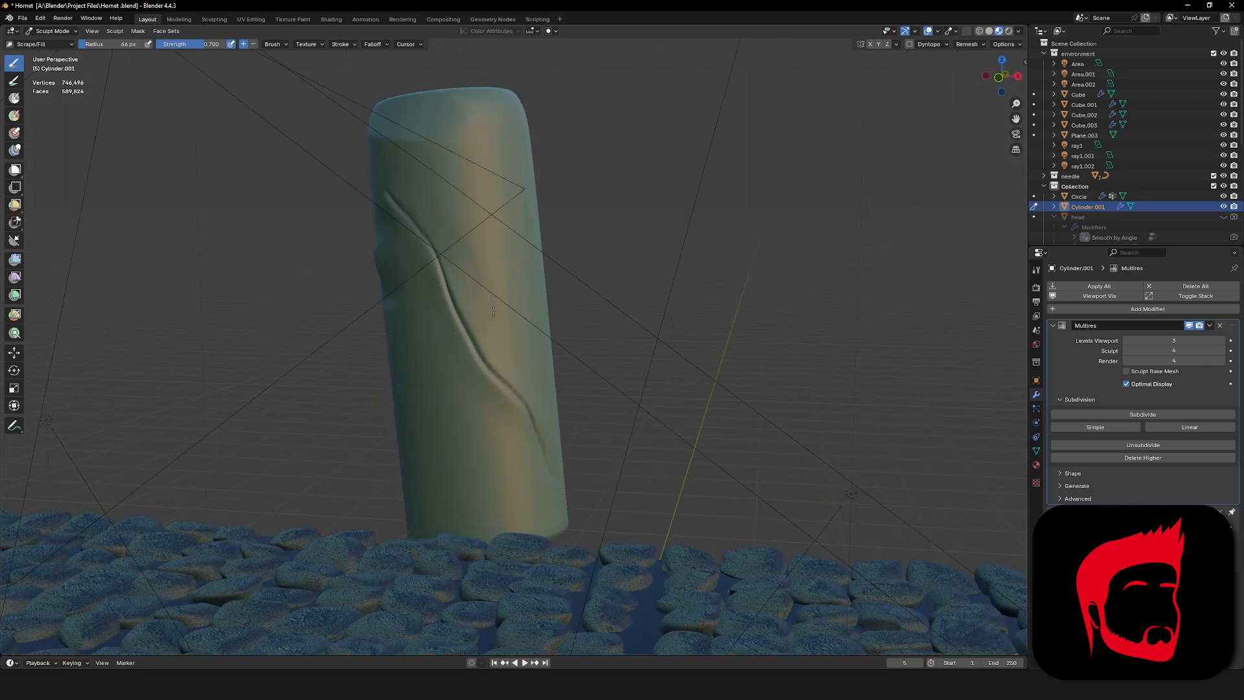
key("f")
left_click(480, 210)
mouse_move(483, 263)
middle_mouse_down()
mouse_move(508, 261)
mouse_move(528, 191)
middle_mouse_up()
scroll(544, 324, "down", 4)
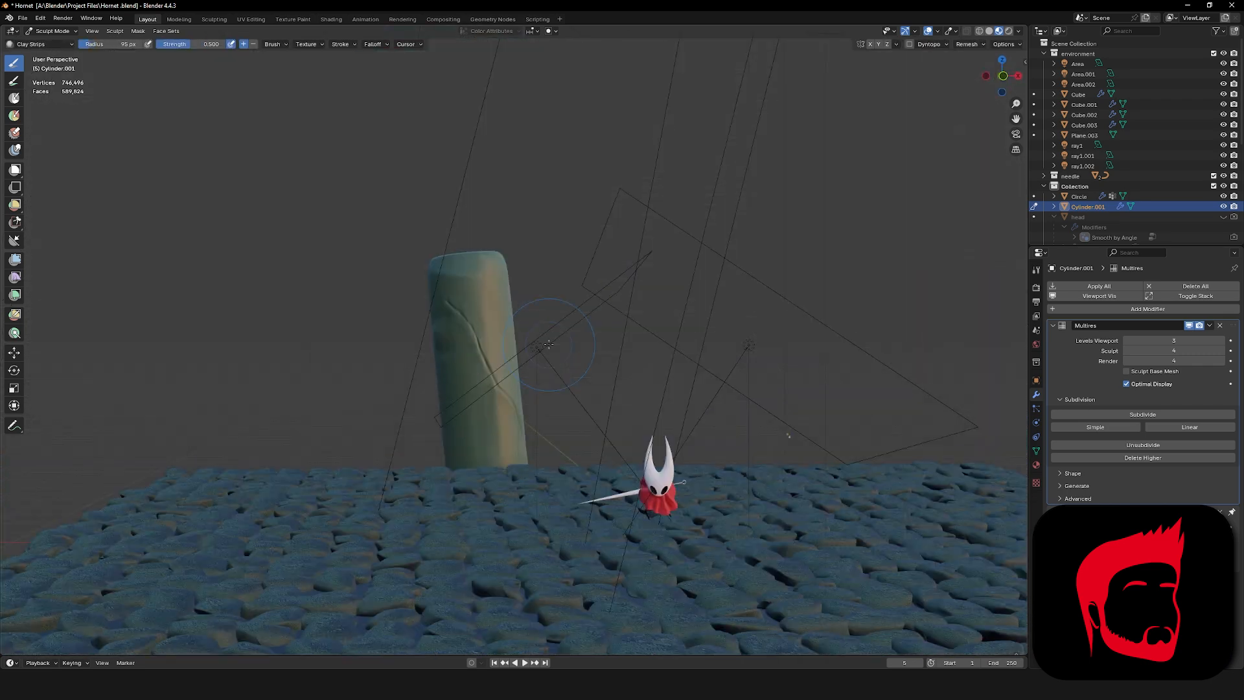
Deepen the lower part of the pillar's diagonal crack with a smaller Crease Polish brush.
key("c")
scroll(452, 306, "up", 3)
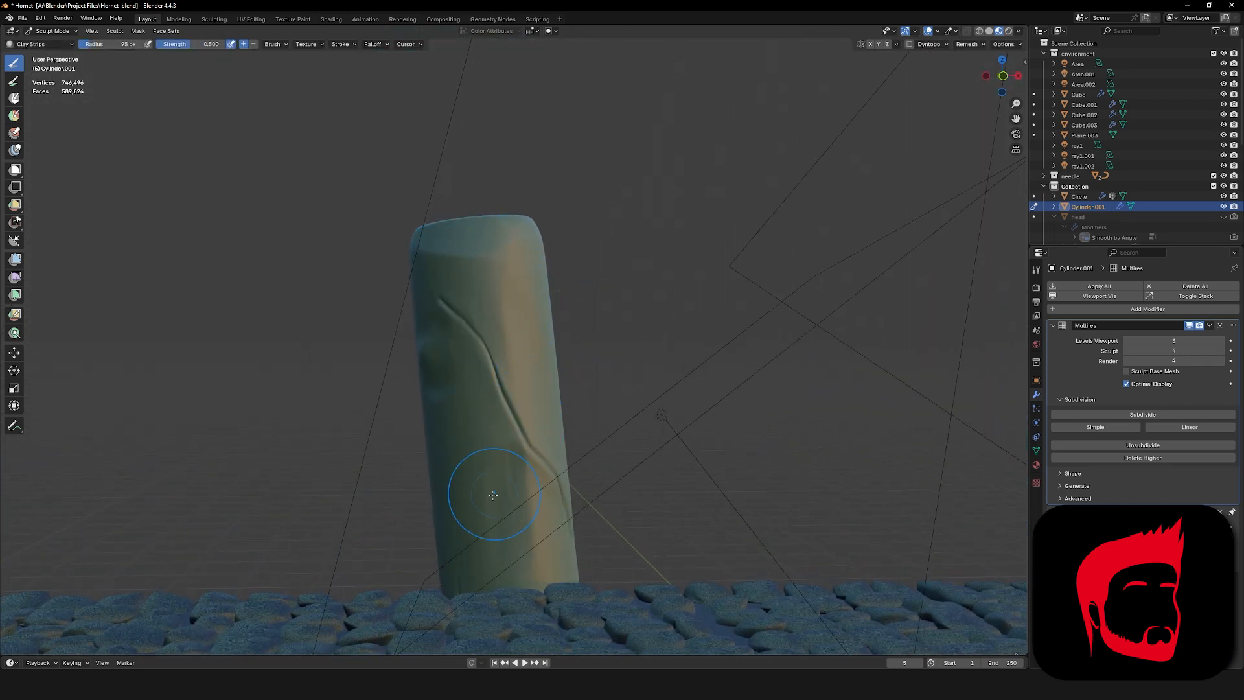
middle_click_drag(493, 464, 483, 363)
key("shift+c")
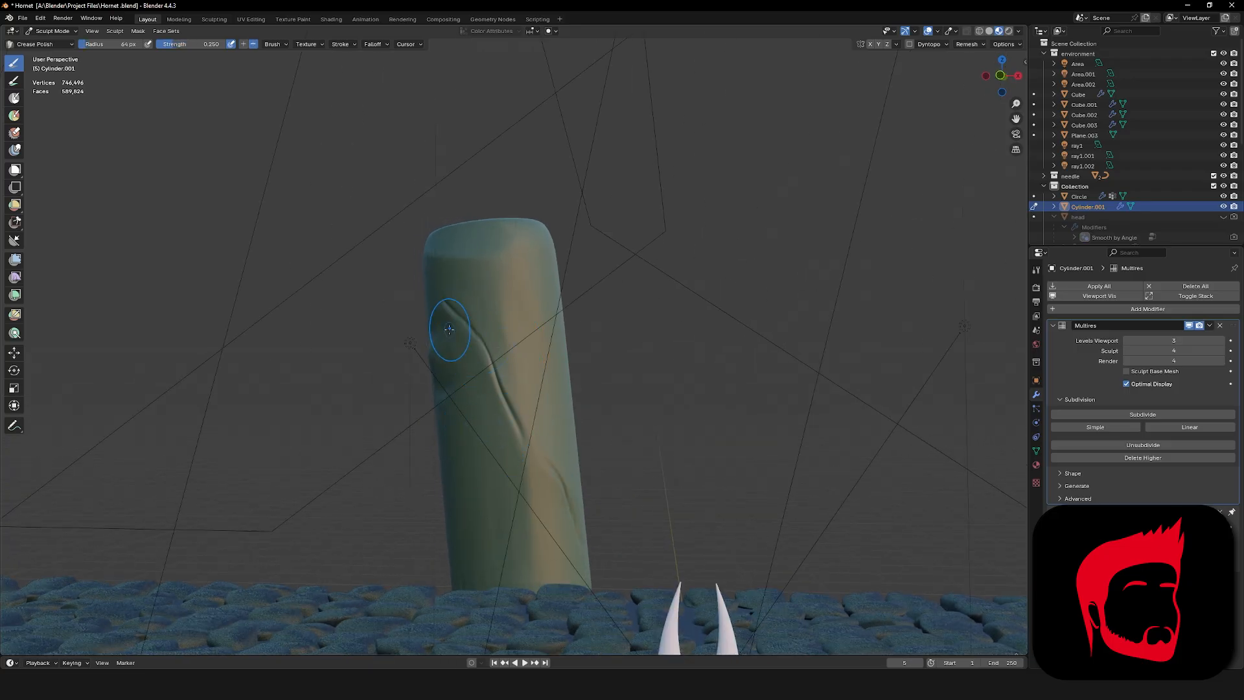
key("f")
left_click(464, 322)
left_click_drag(496, 397, 567, 487)
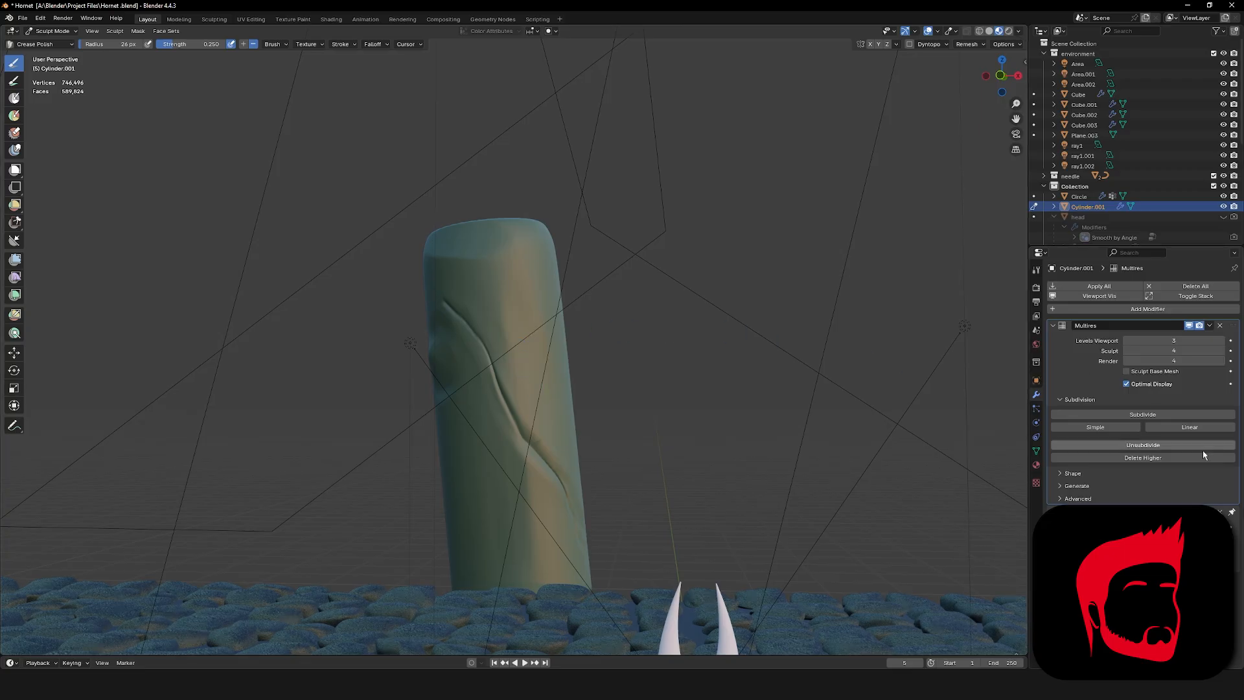
Set the roughness of the pillar's material to about 0.77.
left_click(1036, 464)
left_click_drag(1167, 422, 1223, 422)
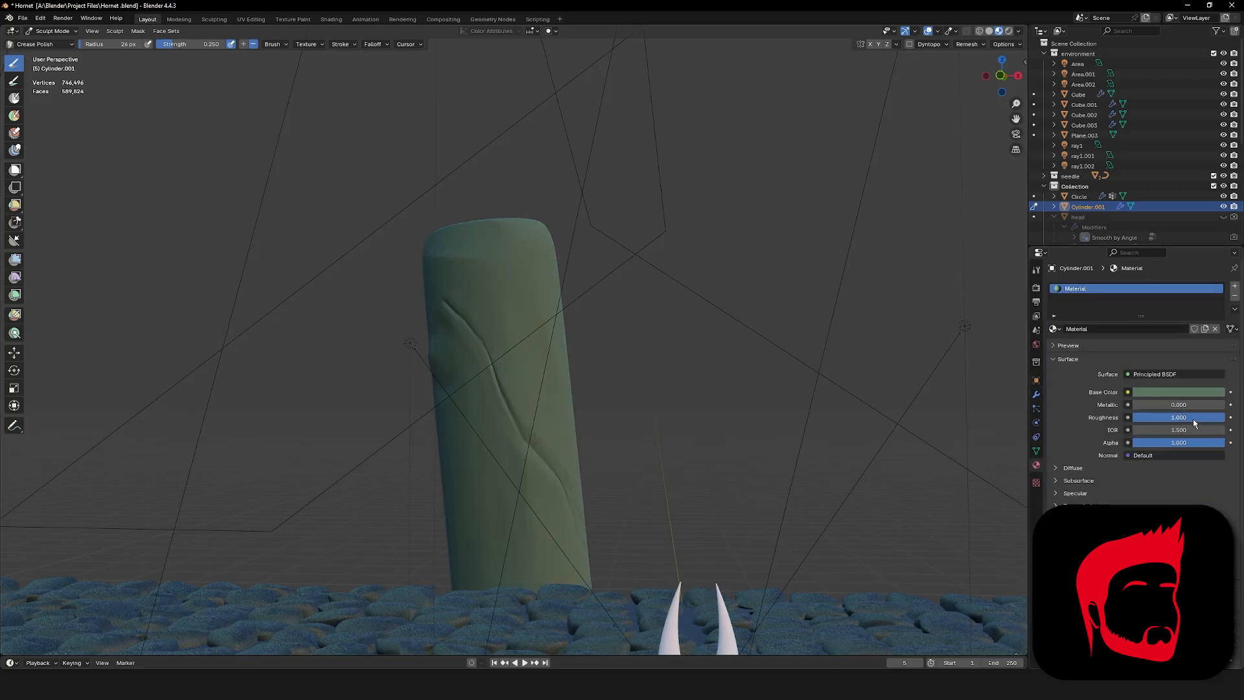
left_click_drag(1194, 423, 1186, 422)
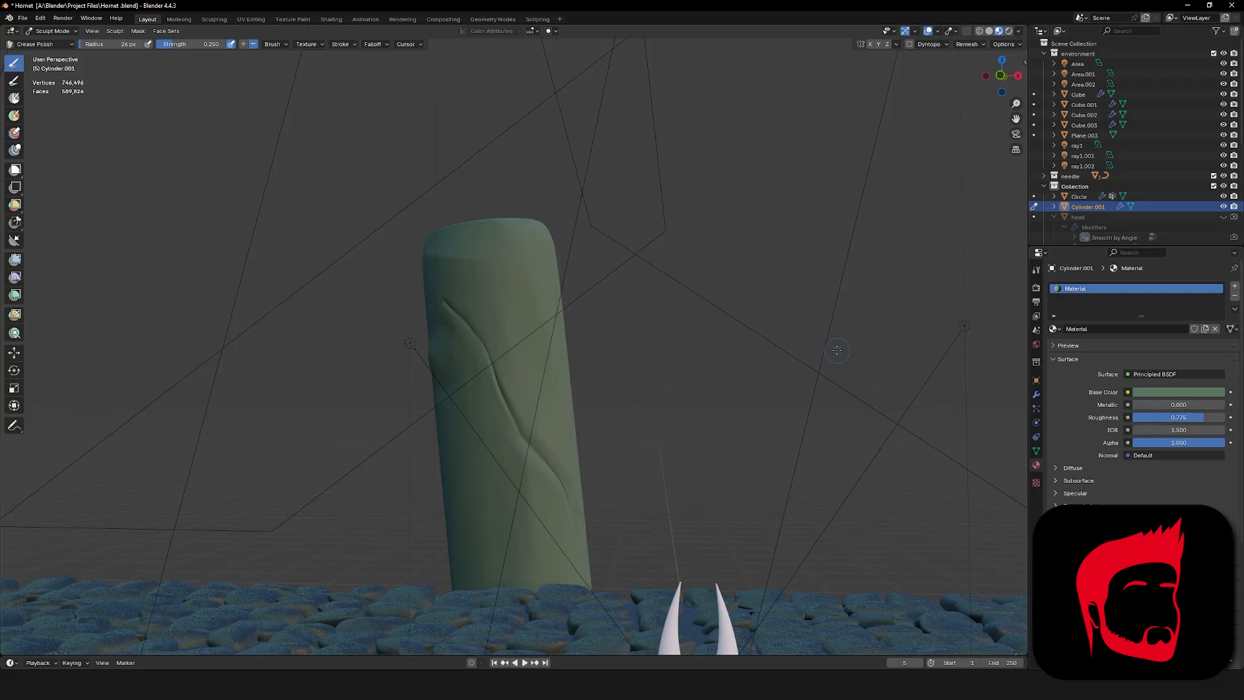
Bend the pillar's sides into an uneven outline and pull its top up into a rounded dome with the Grab brush.
middle_click_drag(687, 323, 642, 275)
key("g")
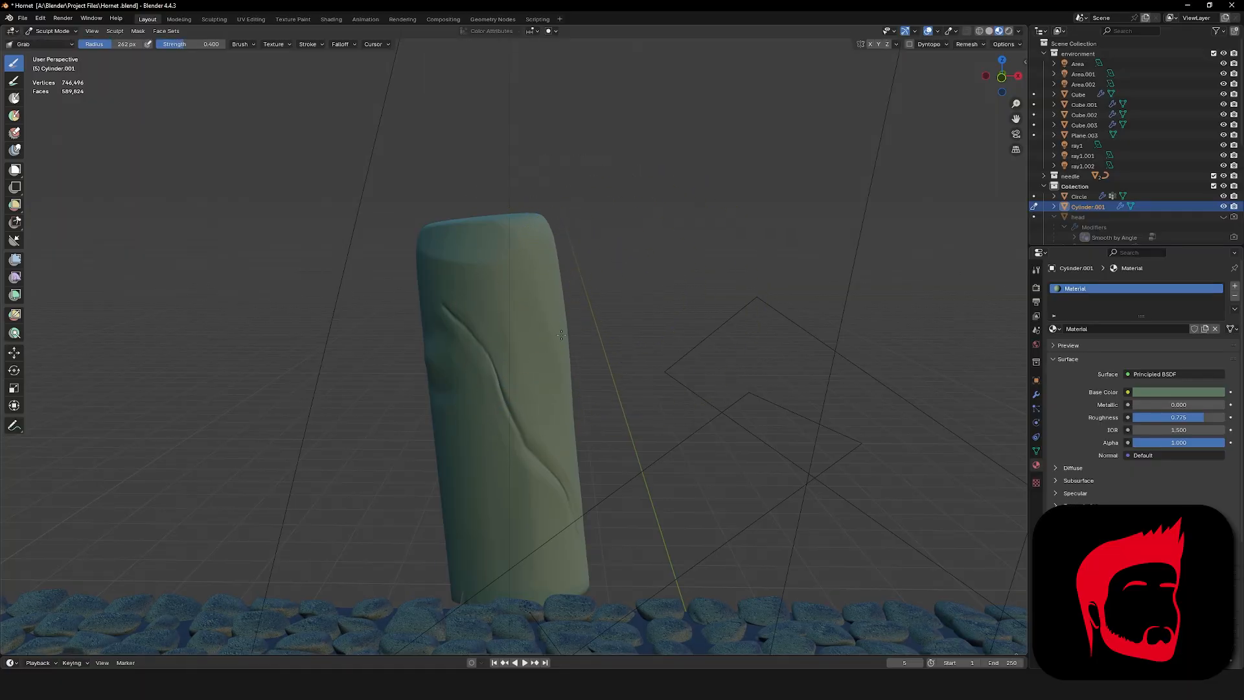
left_click_drag(451, 509, 458, 495)
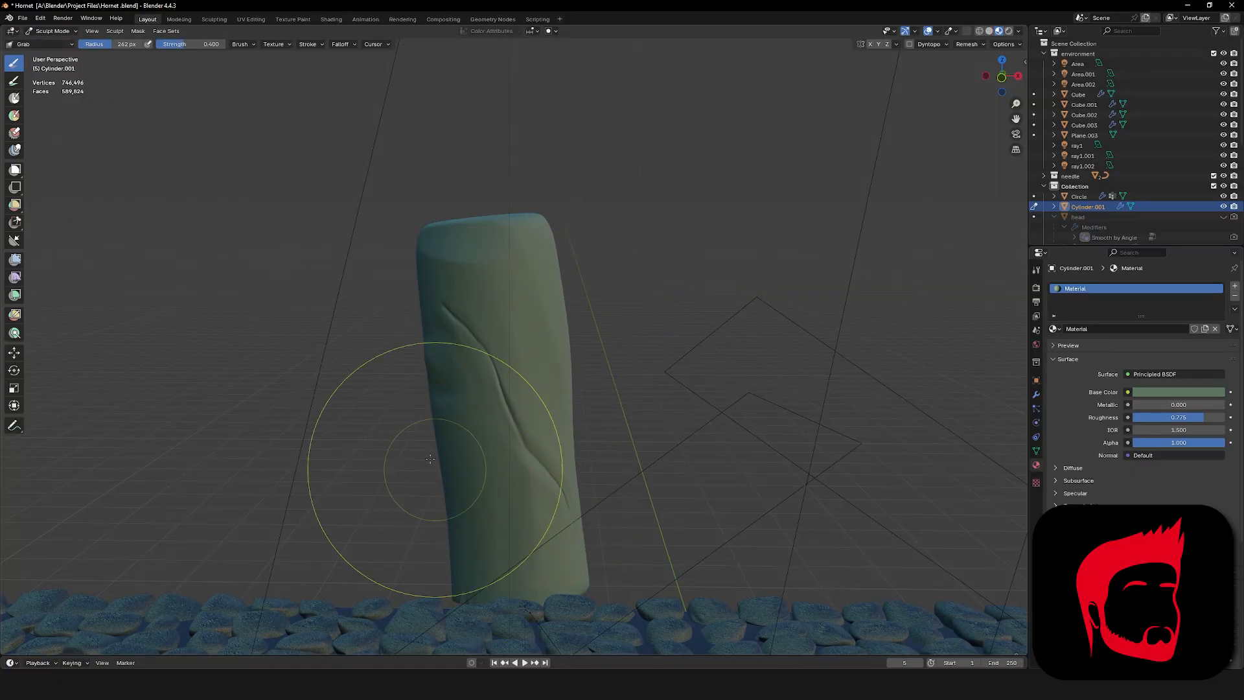
left_click_drag(429, 236, 483, 205)
key("f")
left_click(546, 215)
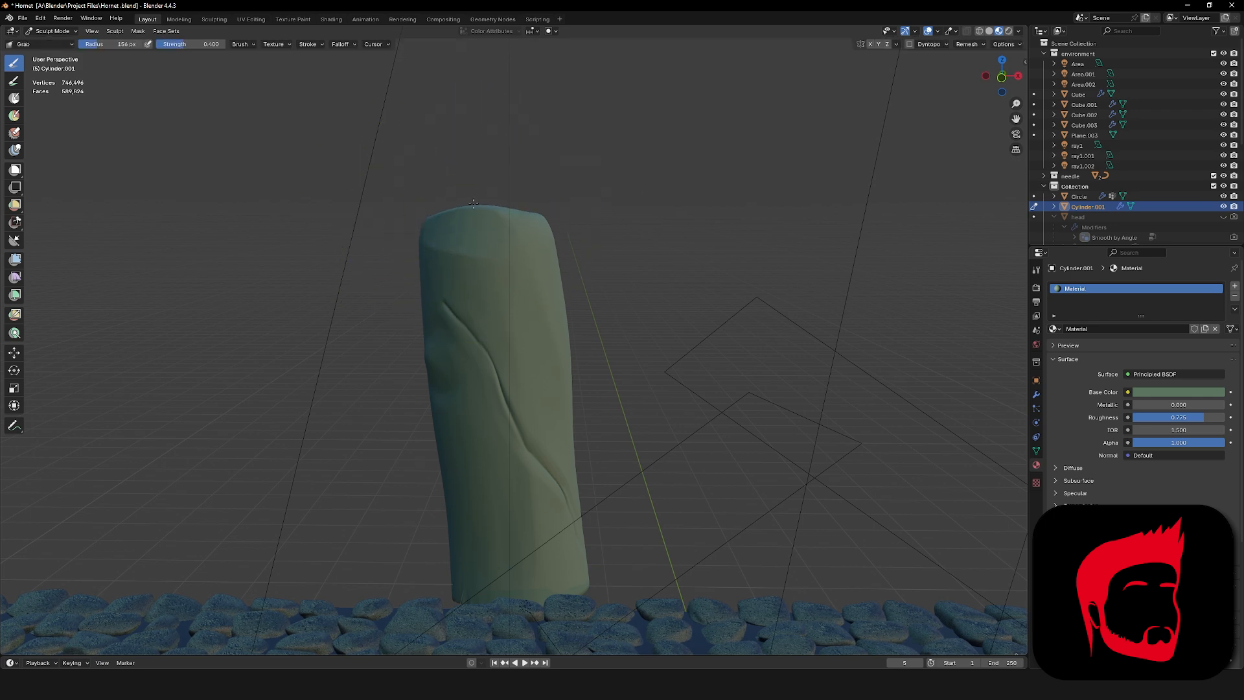
Plane flat facets onto the front of the pillar with the Scrape/Fill brush, and undo the stroke over the lower crack.
key("shift+t")
left_click_drag(512, 311, 540, 280)
left_click_drag(521, 436, 516, 504)
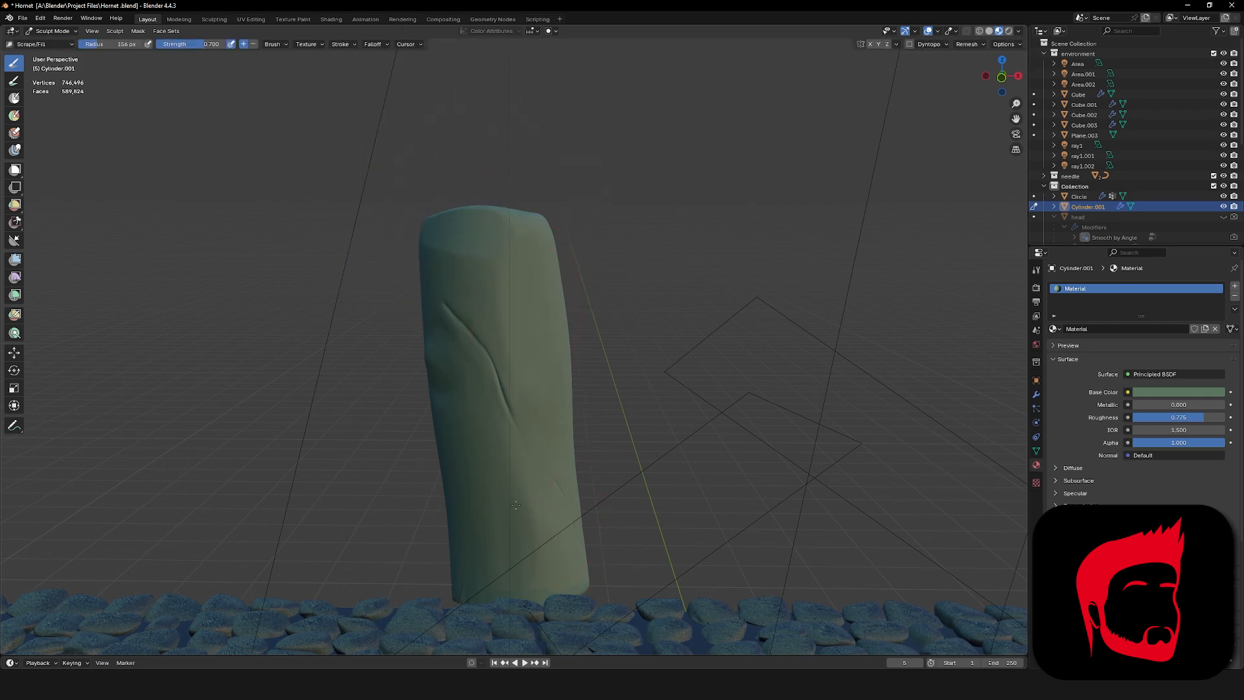
middle_click_drag(548, 498, 524, 446)
key("ctrl+z")
Roughen the diagonal crack with narrow Clay Strips strokes along its edge, then enlarge the brush to 78 px.
key("c")
scroll(496, 421, "up", 3)
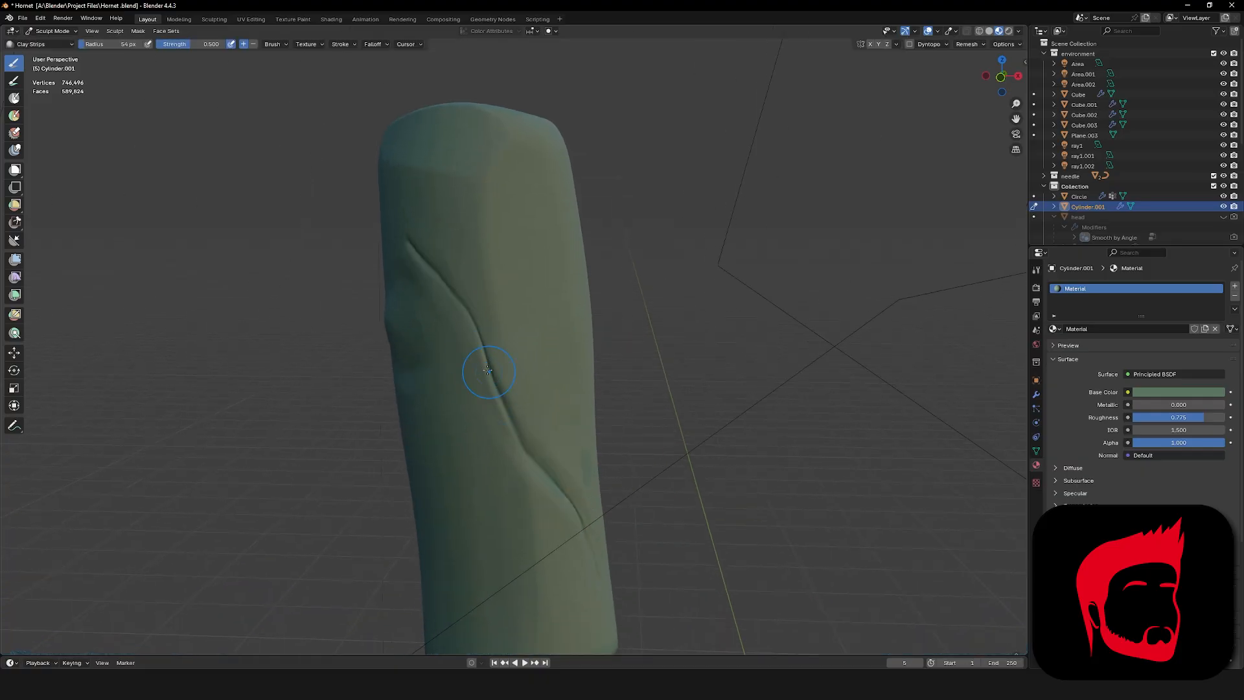
key("f")
left_click(484, 401)
mouse_move(489, 387)
left_mouse_down()
mouse_move(523, 446)
mouse_move(517, 432)
left_mouse_up()
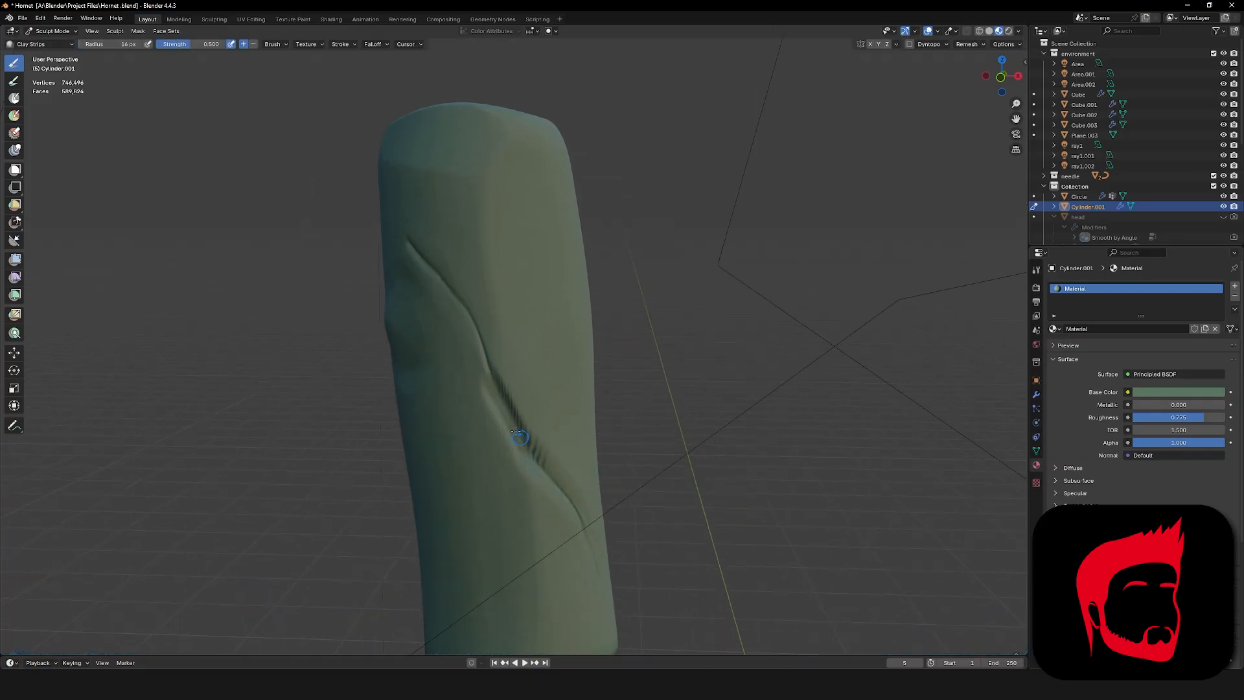
key("f")
left_click(587, 415)
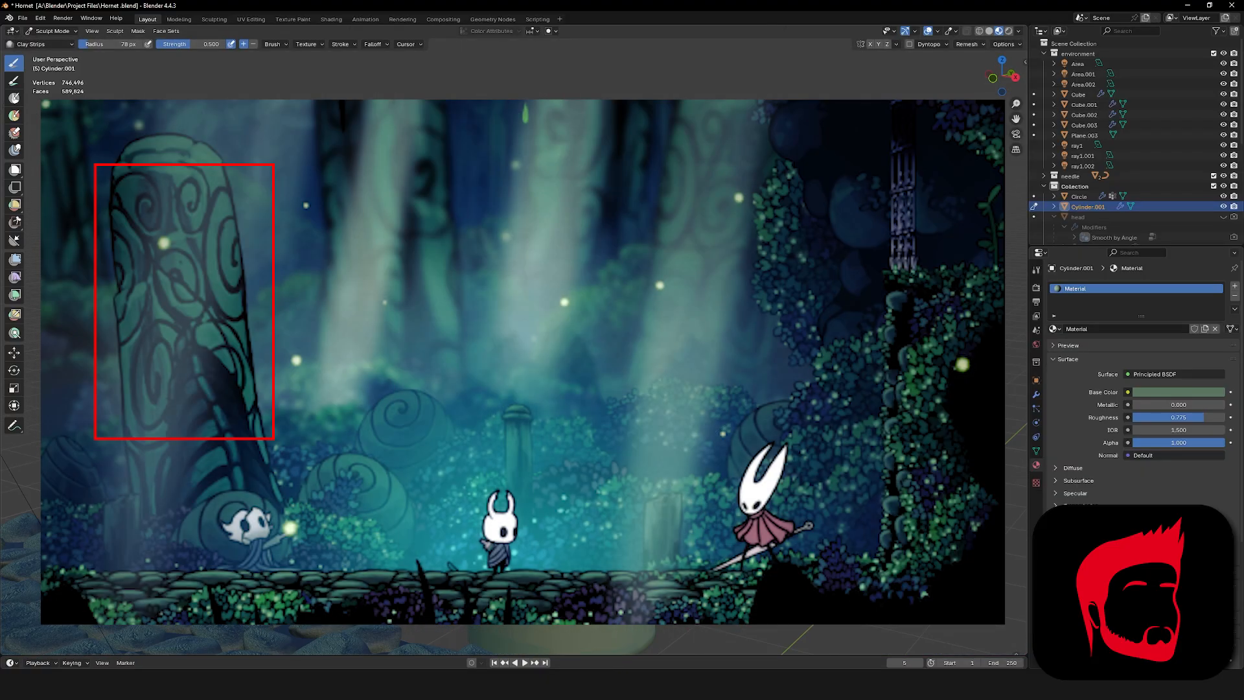
middle_click_drag(518, 363, 574, 356)
scroll(537, 362, "down", 3)
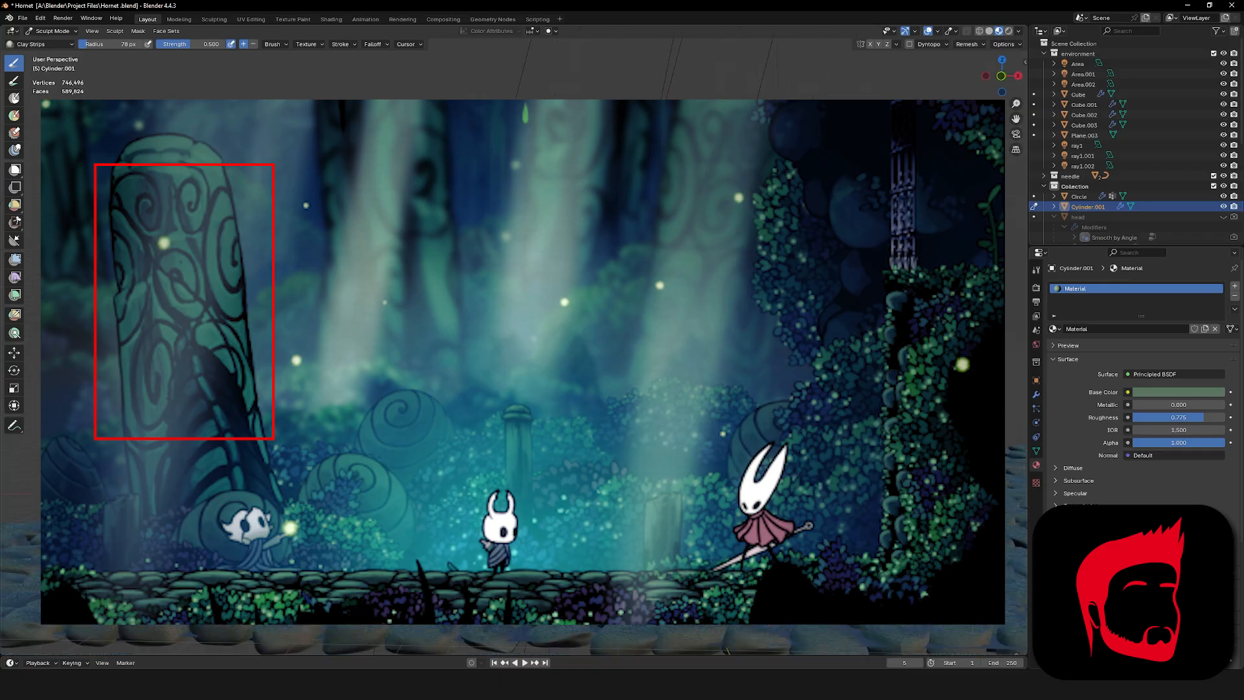
Return to Object Mode, deselect everything and add an Archimedean spiral curve beside the pillar.
key("ctrl+Tab")
key("alt+a")
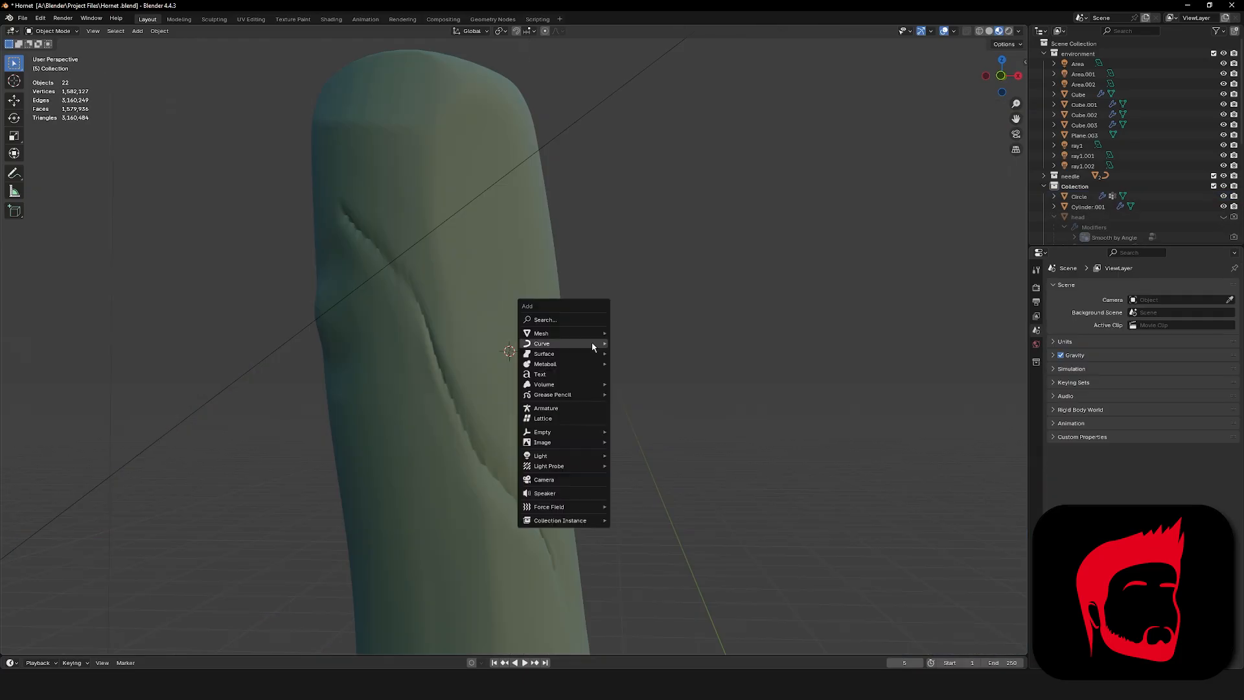
mouse_move(594, 344)
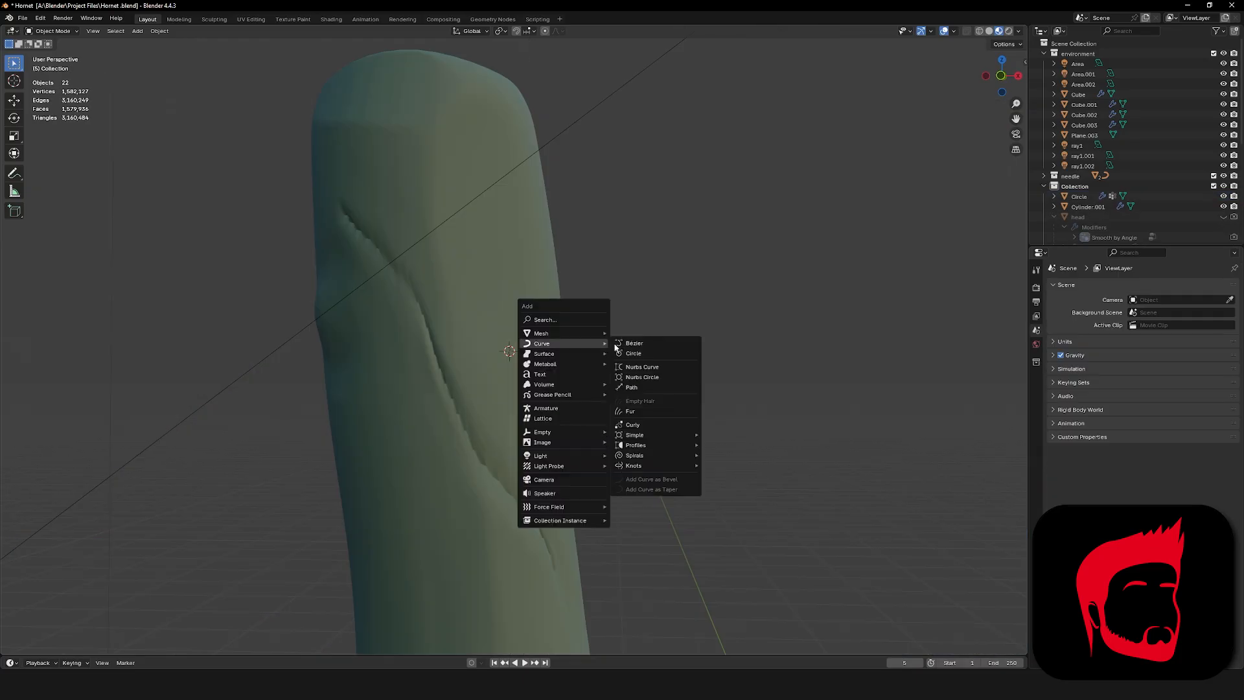
mouse_move(652, 456)
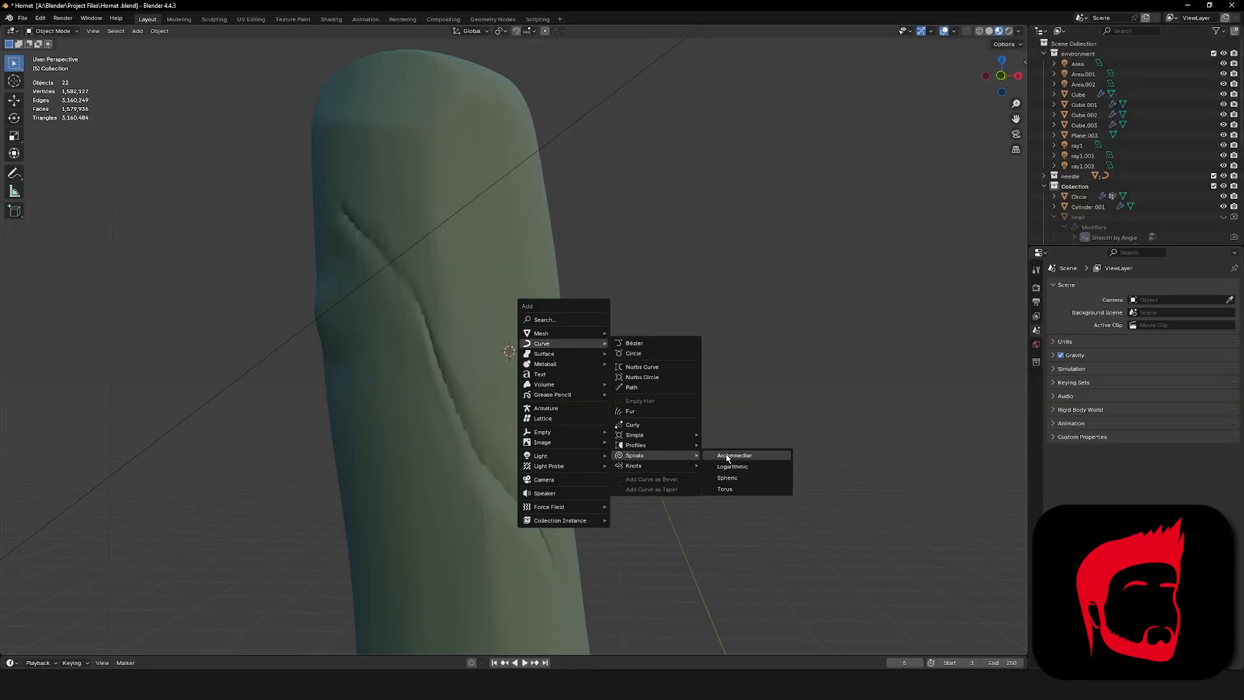
left_click(706, 362)
scroll(555, 318, "down", 3)
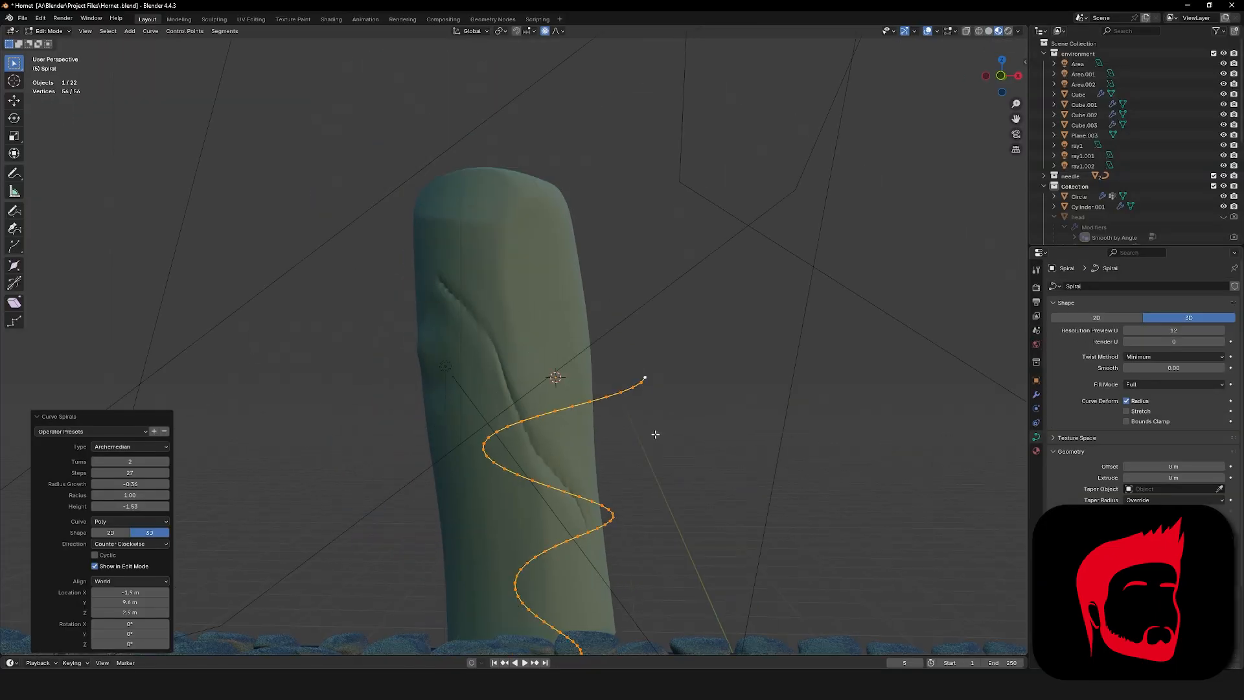
Flatten the spiral to a height of 0 and stand it upright with an X rotation of 90°.
left_click(127, 508)
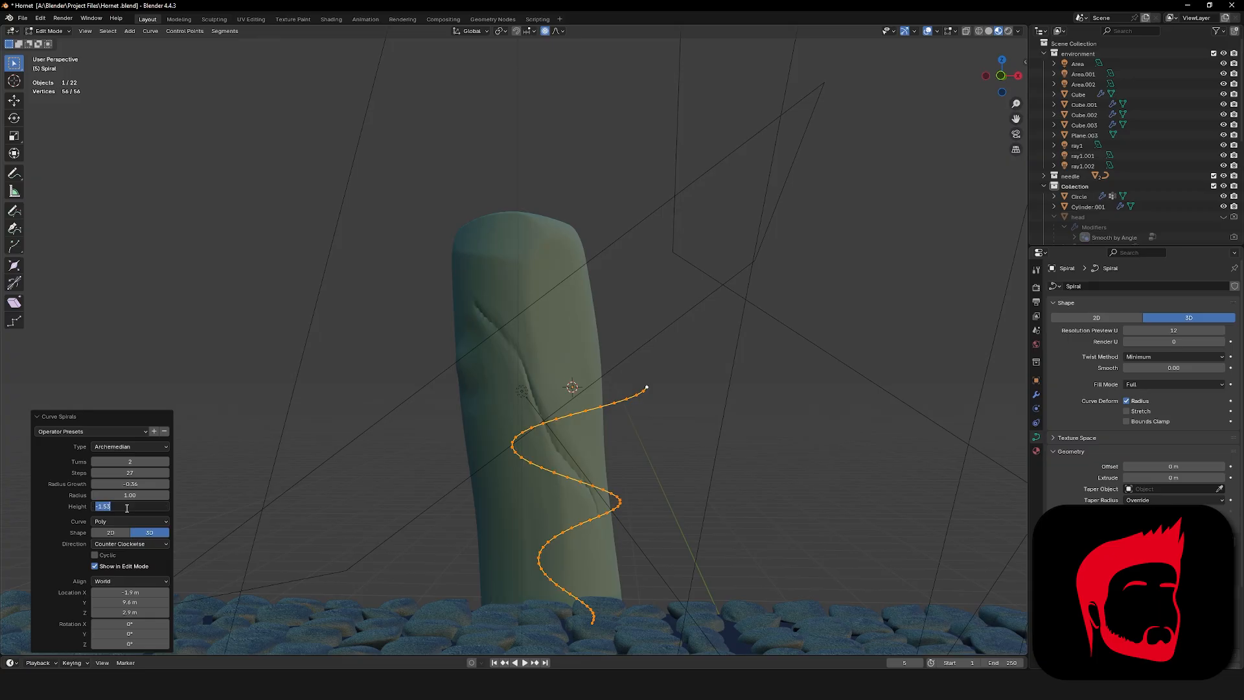
type("0")
key("Return")
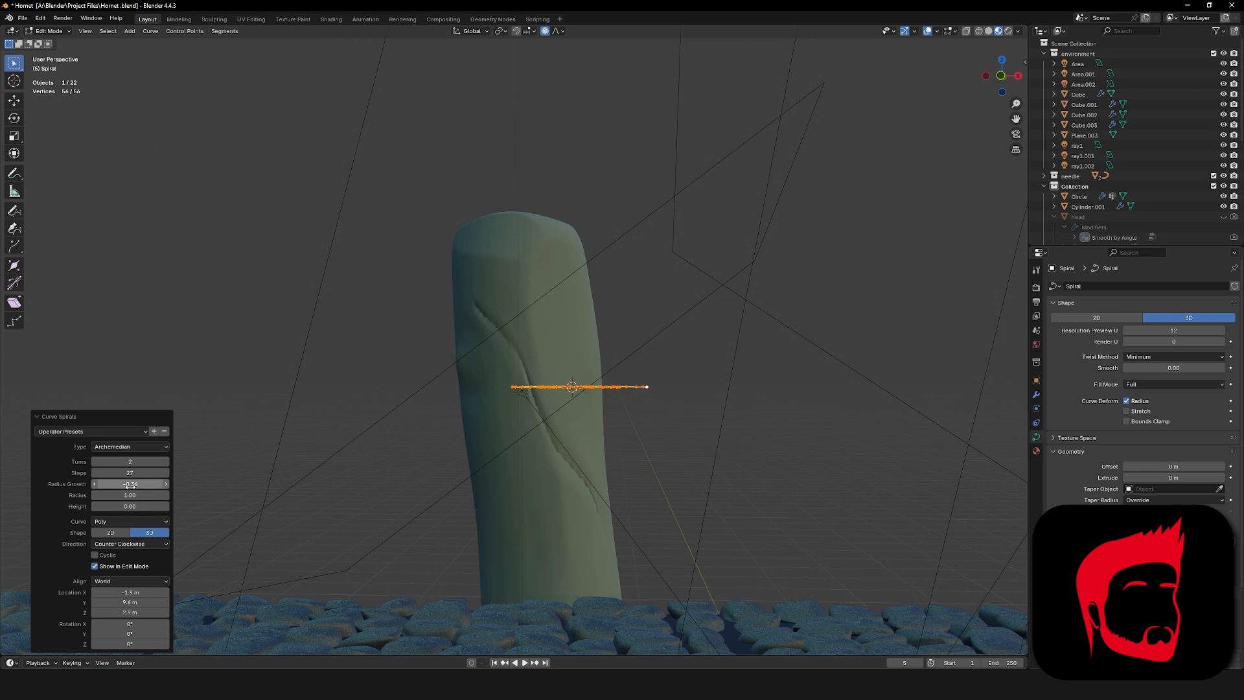
left_click(137, 624)
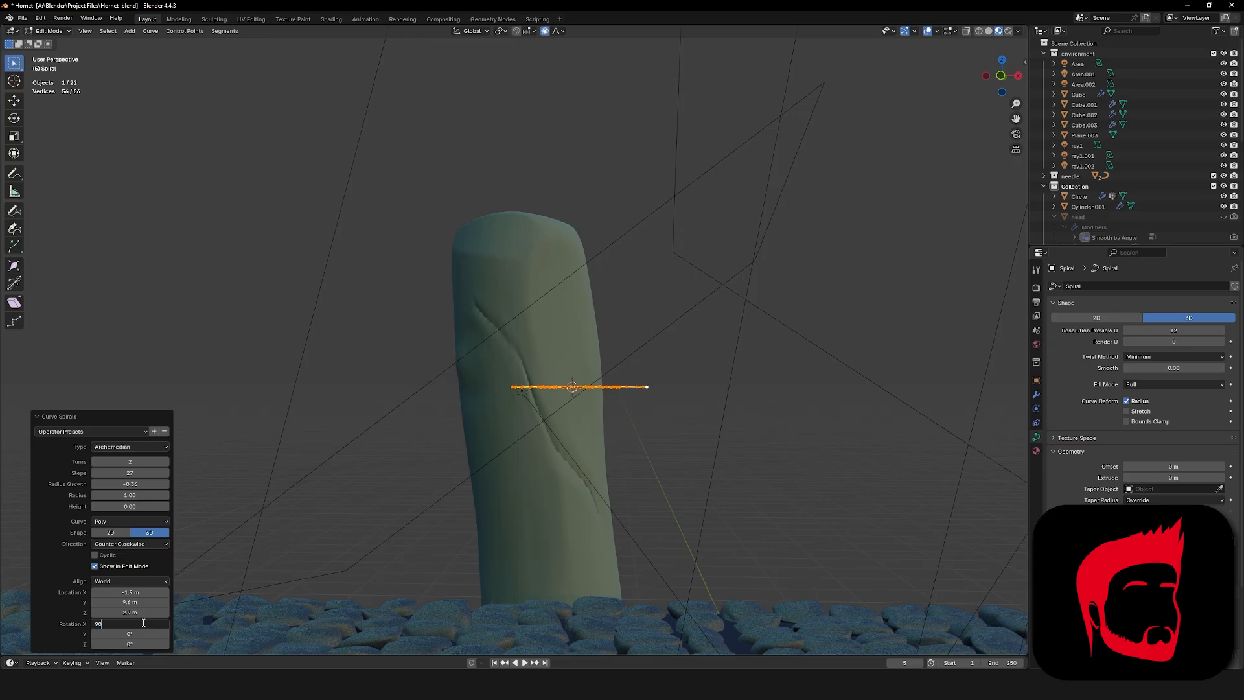
type("90")
key("Return")
Thicken the spiral curve with a round bevel 0.05 m deep.
scroll(1145, 421, "down", 3)
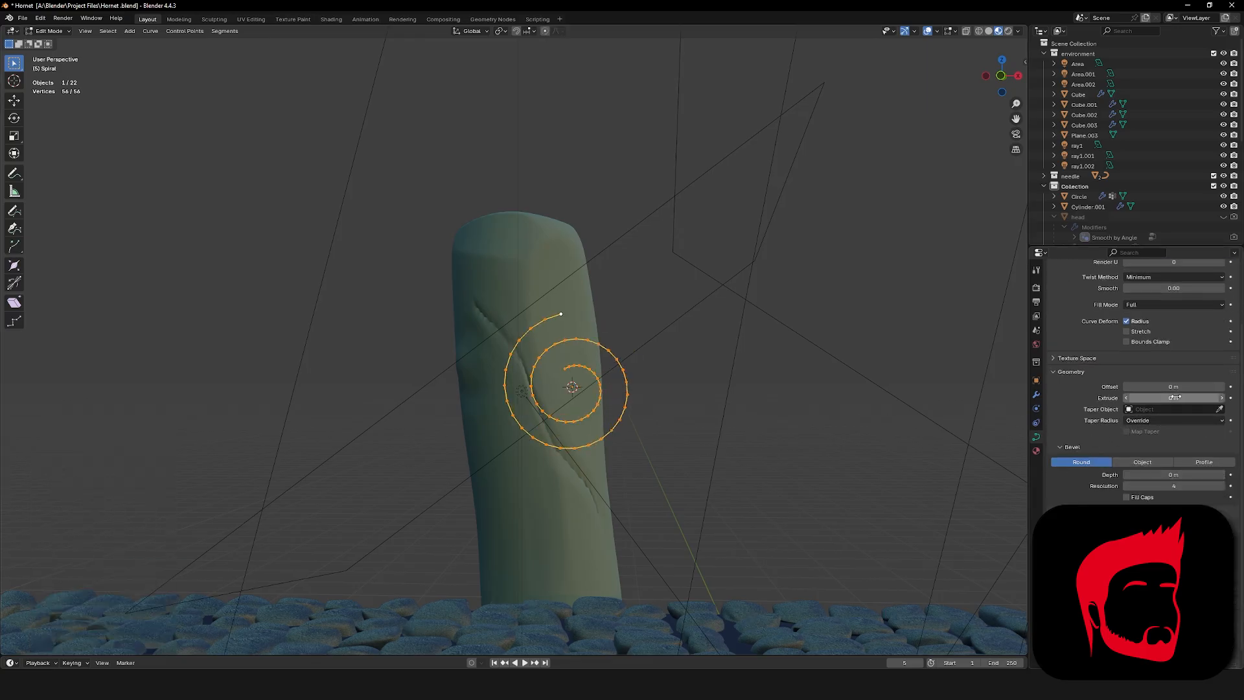
mouse_move(1174, 397)
left_mouse_down()
mouse_move(1210, 397)
mouse_move(1176, 397)
left_mouse_up()
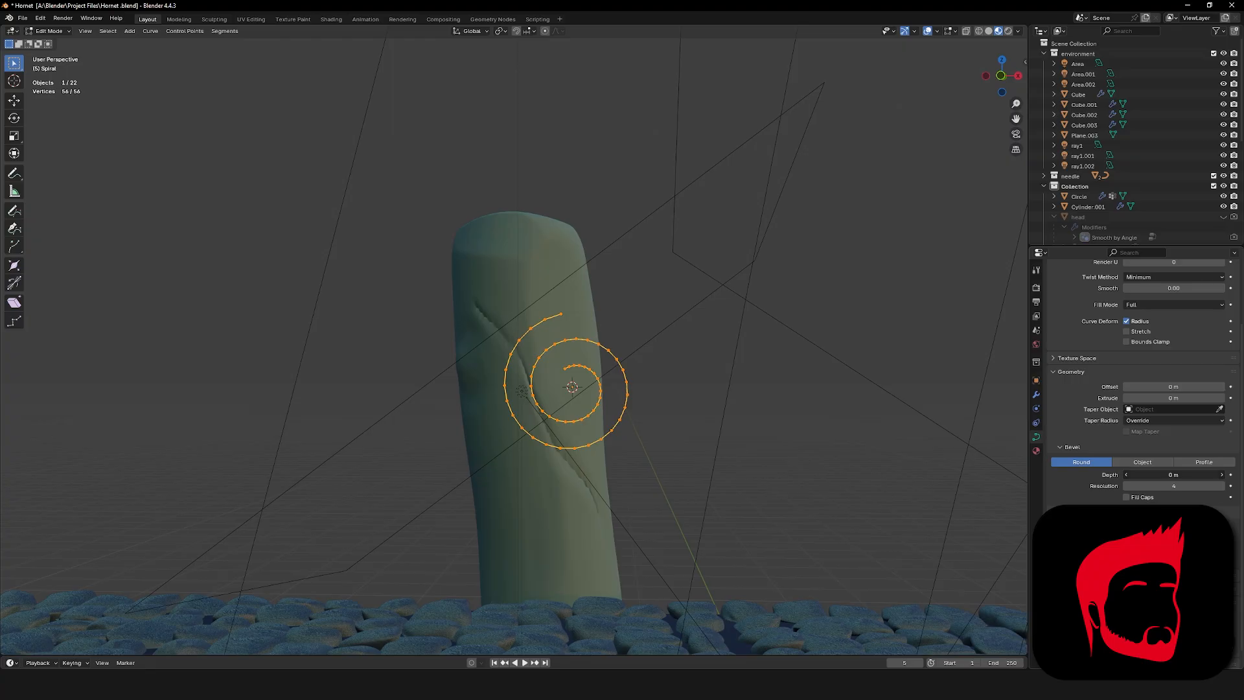
mouse_move(1174, 474)
left_mouse_down()
mouse_move(1186, 474)
mouse_move(1166, 475)
left_mouse_up()
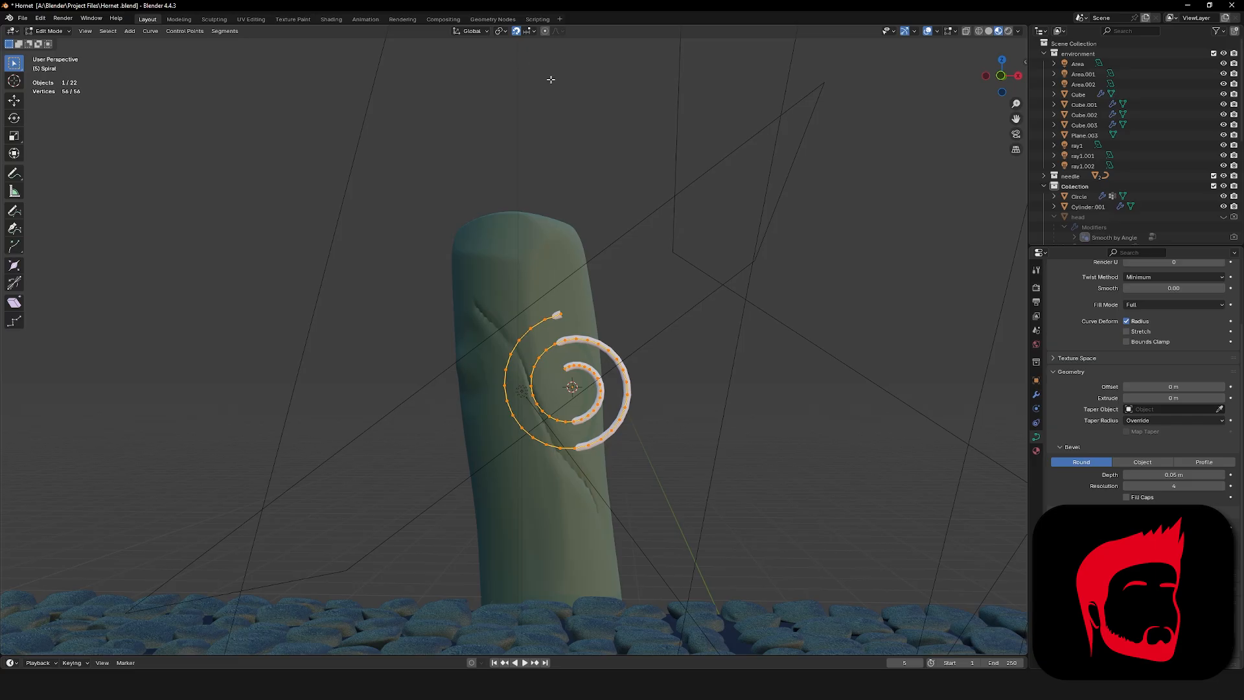
Change the snapping target from Increment to Face Project.
left_click(516, 31)
left_click(531, 31)
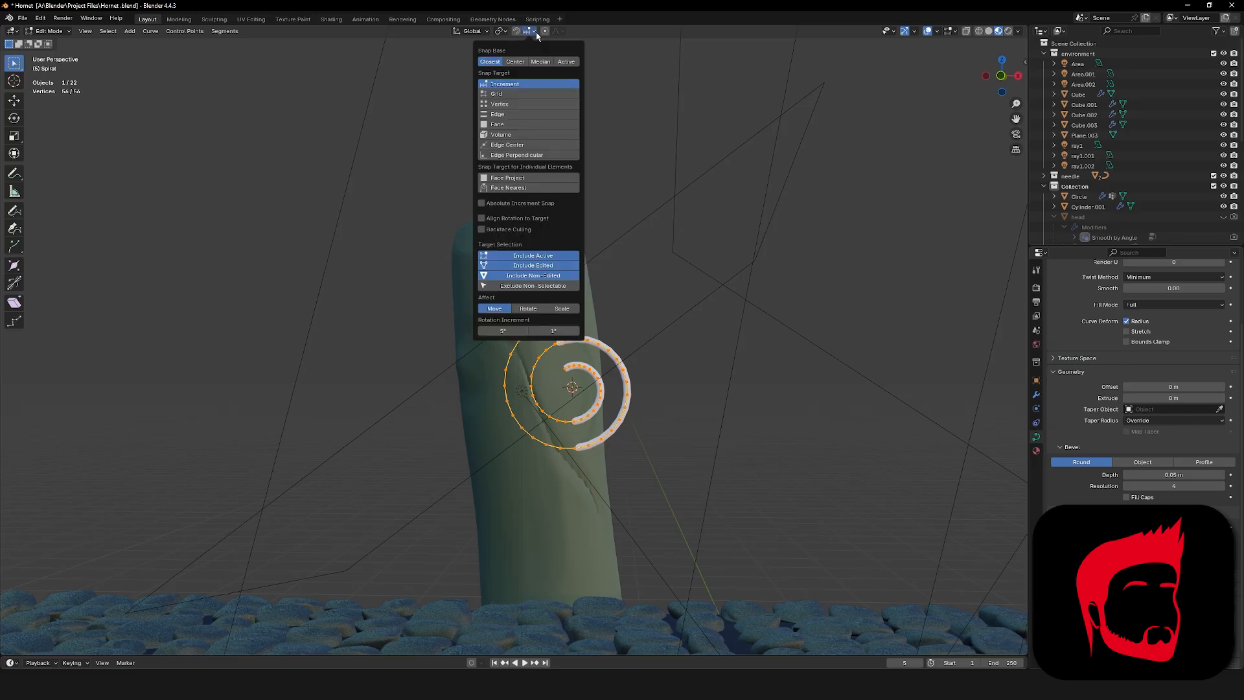
left_click(518, 177)
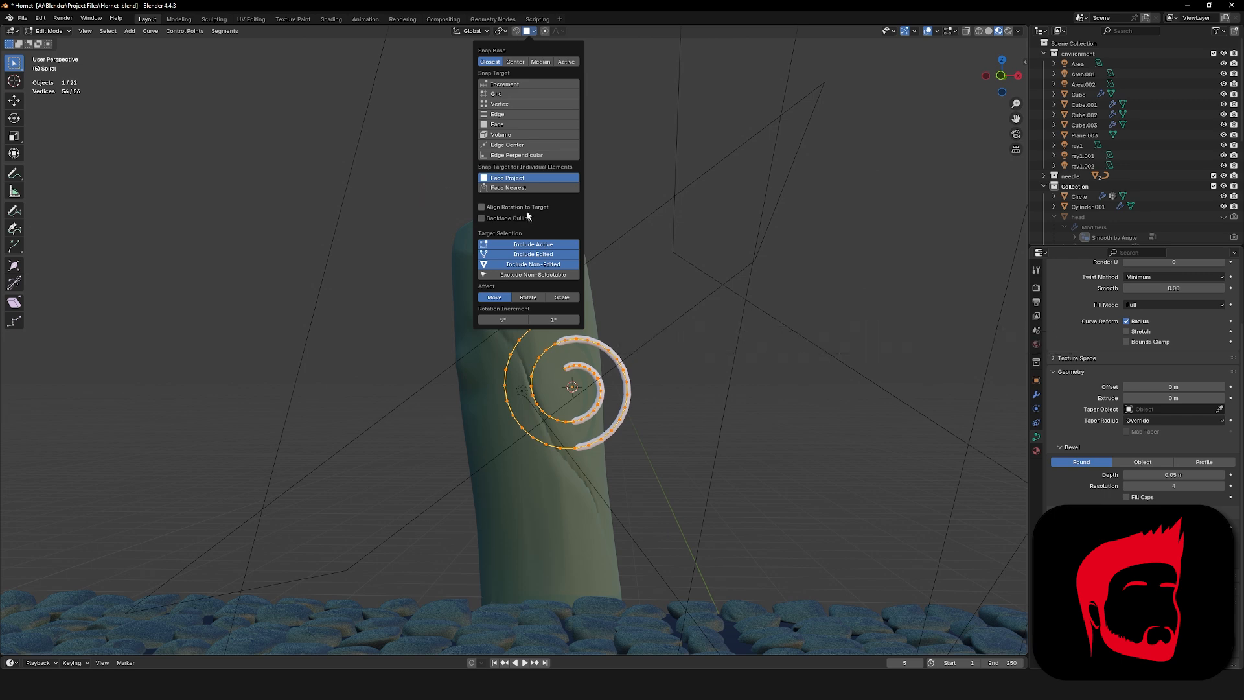
Move the spiral over the front of the pillar, enable snapping, and move it again to project it onto the pillar's surface.
middle_click_drag(674, 339, 654, 379)
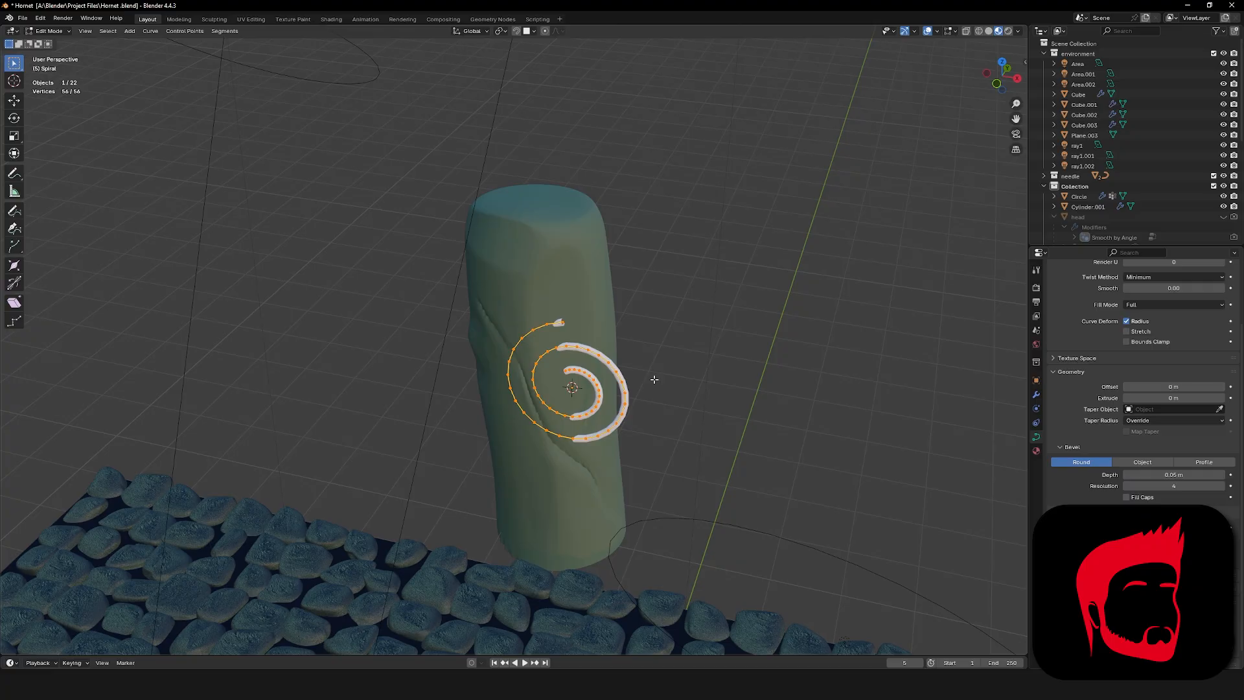
key("g")
left_click(633, 381)
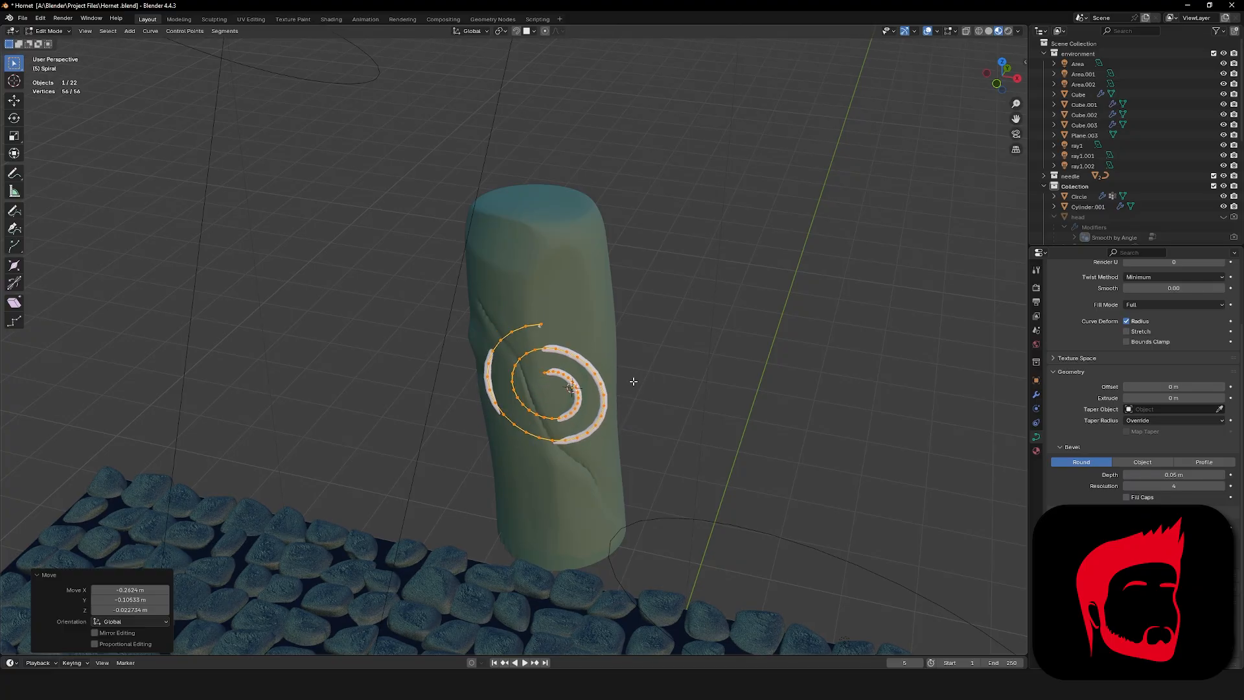
left_click(515, 34)
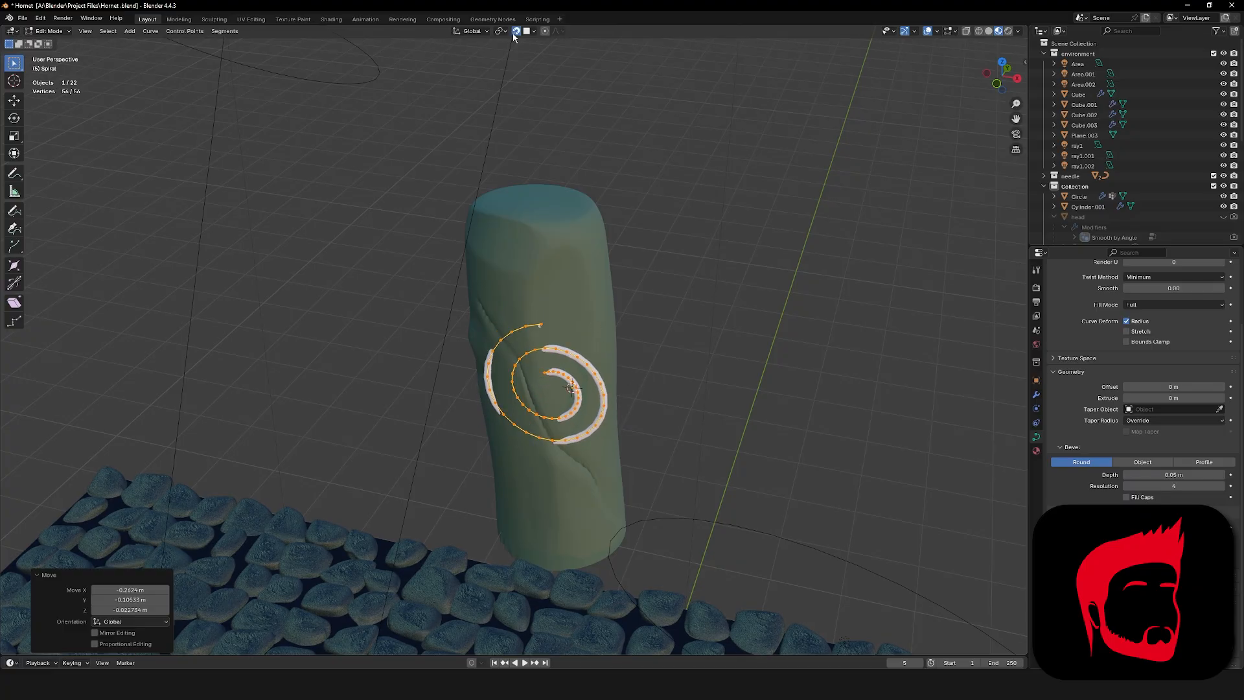
key("g")
left_click(616, 291)
mouse_move(617, 291)
middle_mouse_down()
mouse_move(537, 322)
mouse_move(636, 259)
mouse_move(724, 247)
mouse_move(710, 299)
mouse_move(641, 255)
mouse_move(610, 290)
middle_mouse_up()
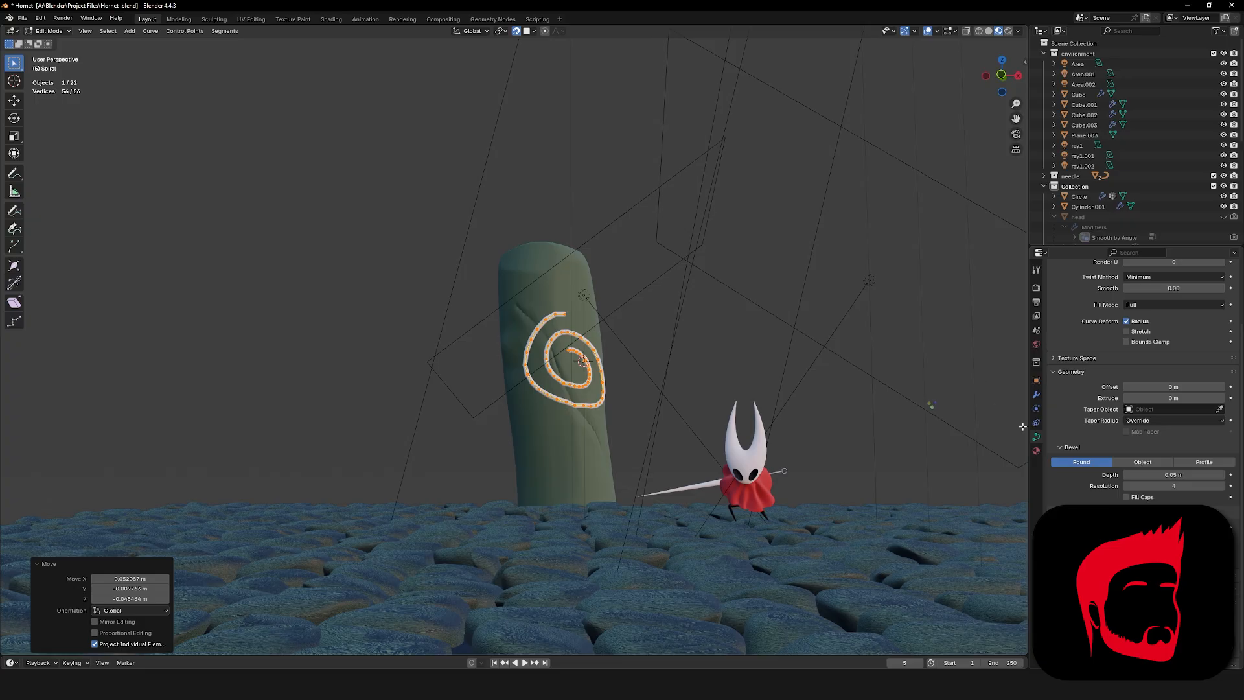
Assign the existing "ground fill" material to the spiral curve on the pillar.
left_click(1036, 451)
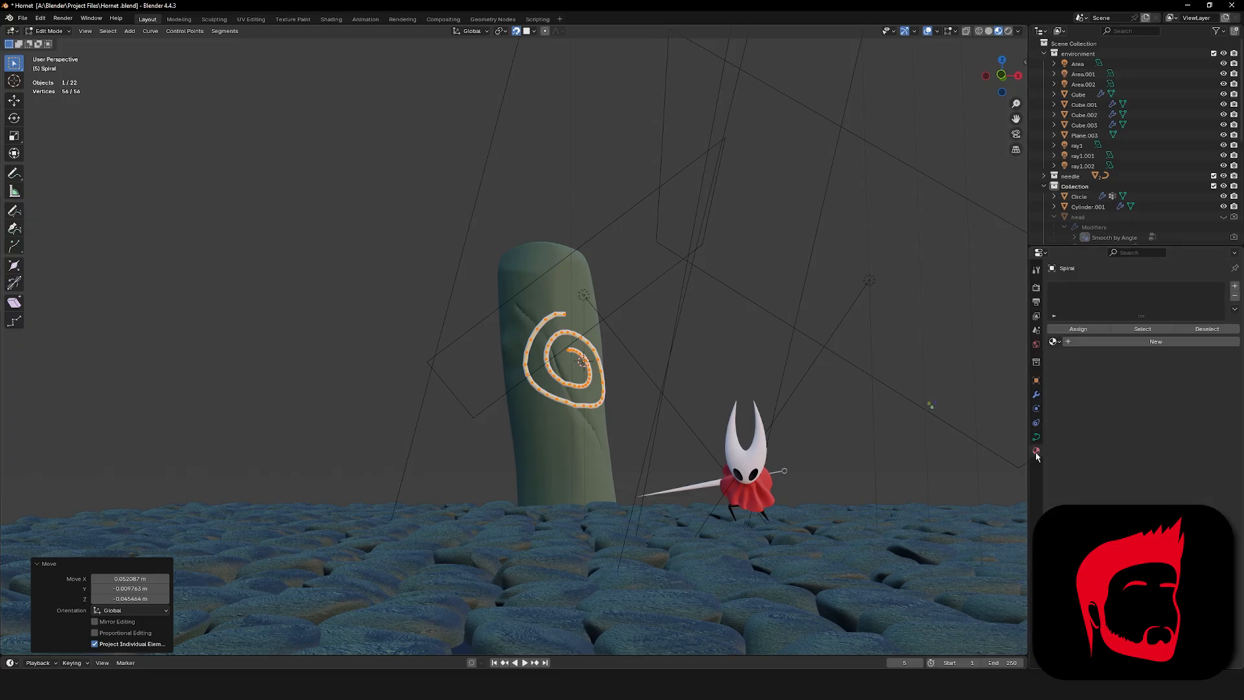
left_click(1101, 342)
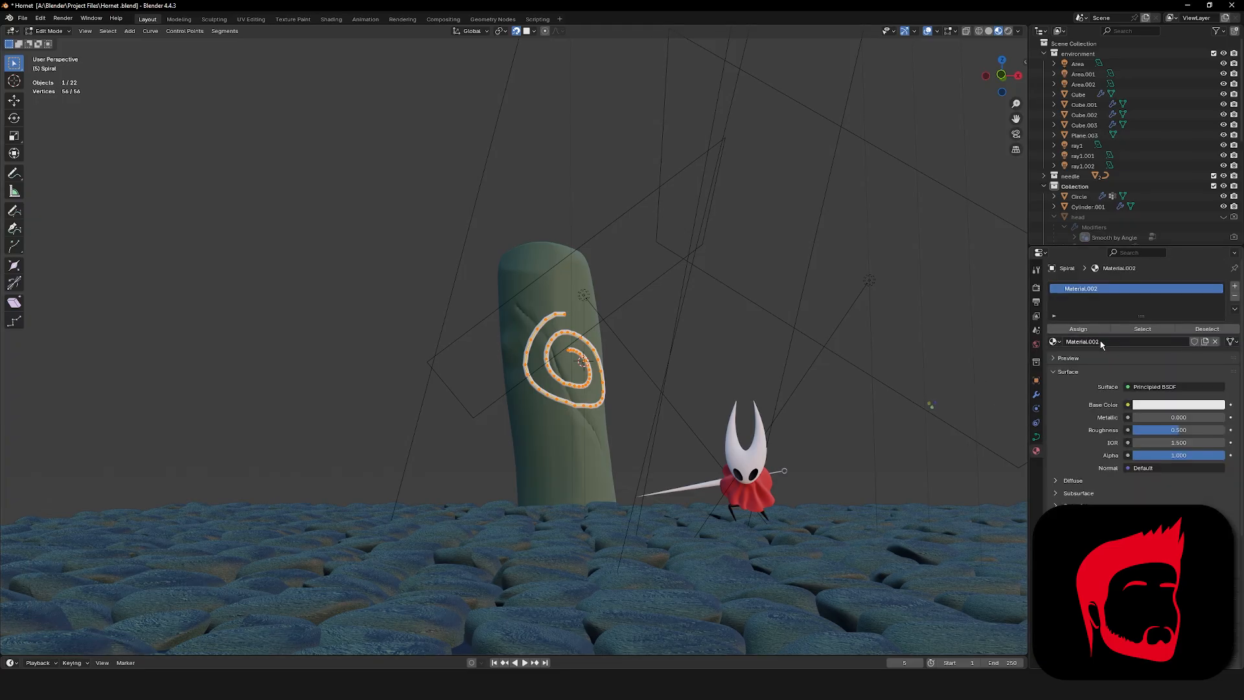
left_click(1054, 341)
left_click(1078, 366)
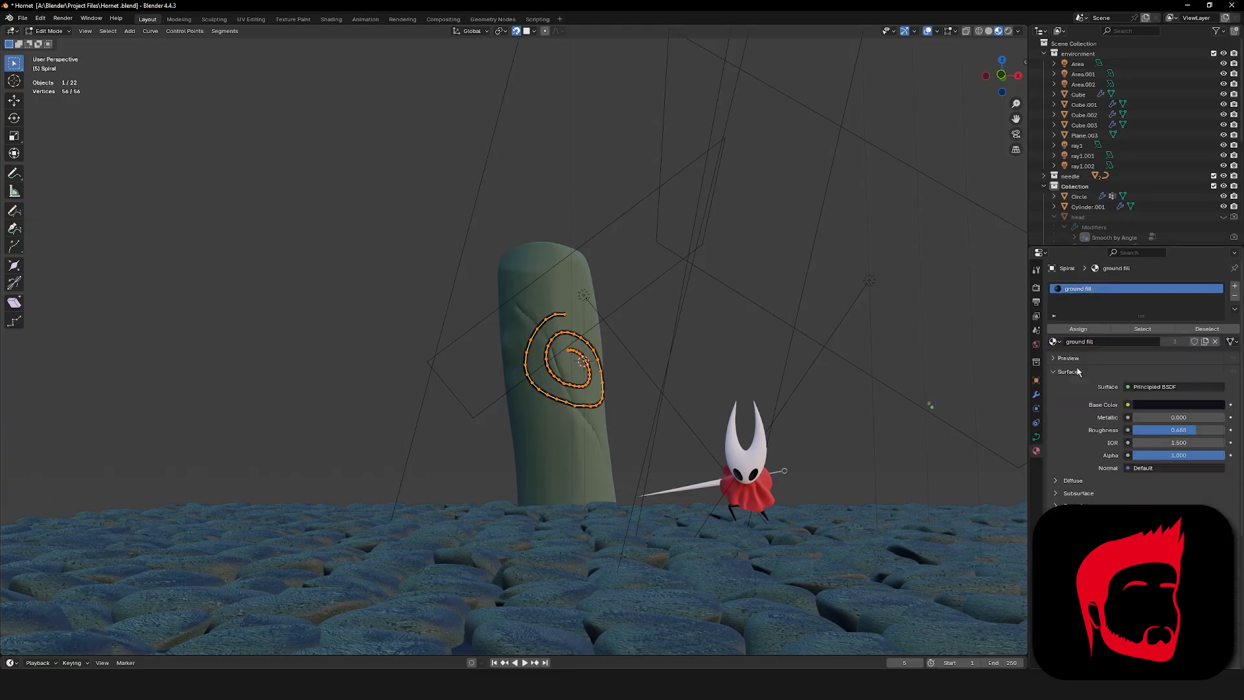
left_click(759, 317)
middle_click_drag(733, 339, 754, 305)
Duplicate the spiral about 1.7 m lower on the pillar and rotate the copy to a different orientation.
key("Tab")
key("shift+d")
left_click(656, 434)
key("r")
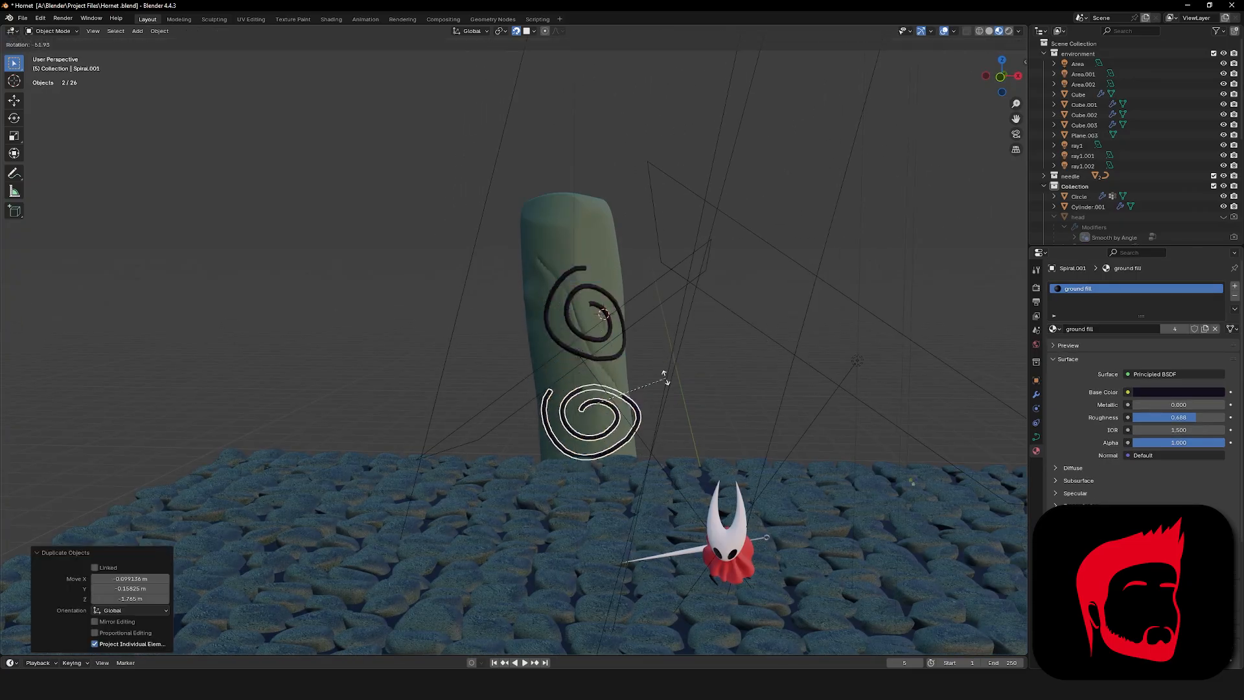
left_click(603, 350)
Select all points of the lower spiral in Edit Mode and move them with snapping to project the curve onto the pillar.
key("Tab")
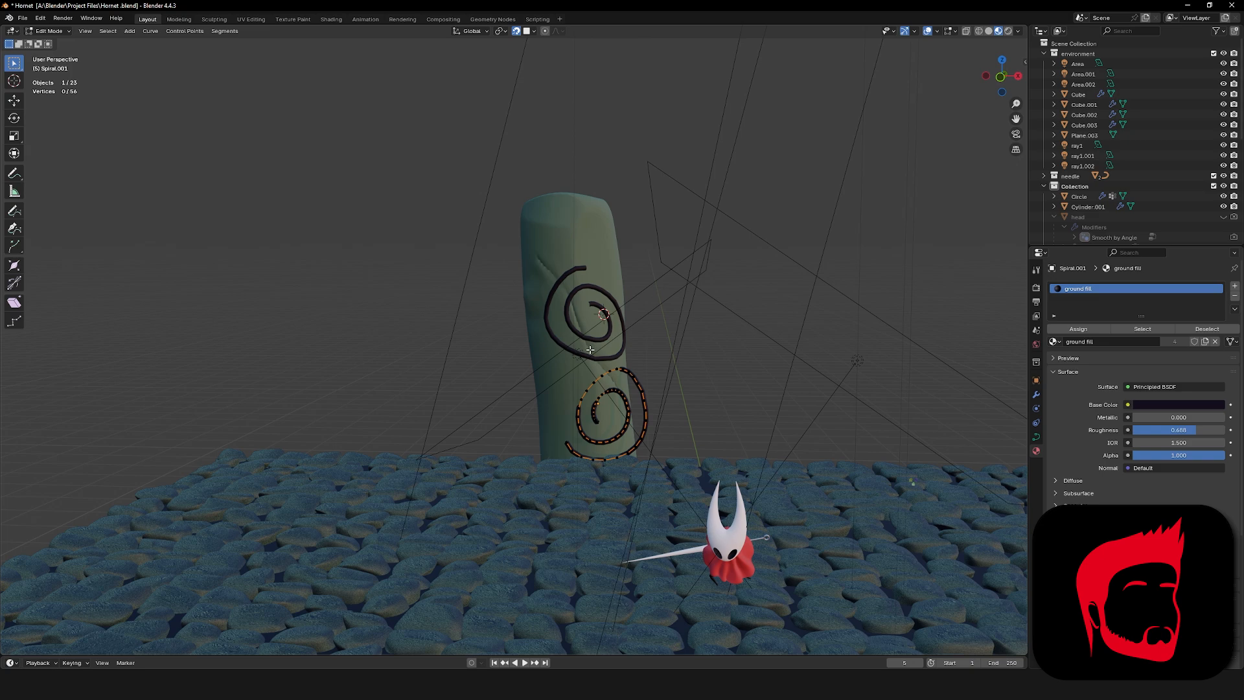
right_click(588, 350)
key("a")
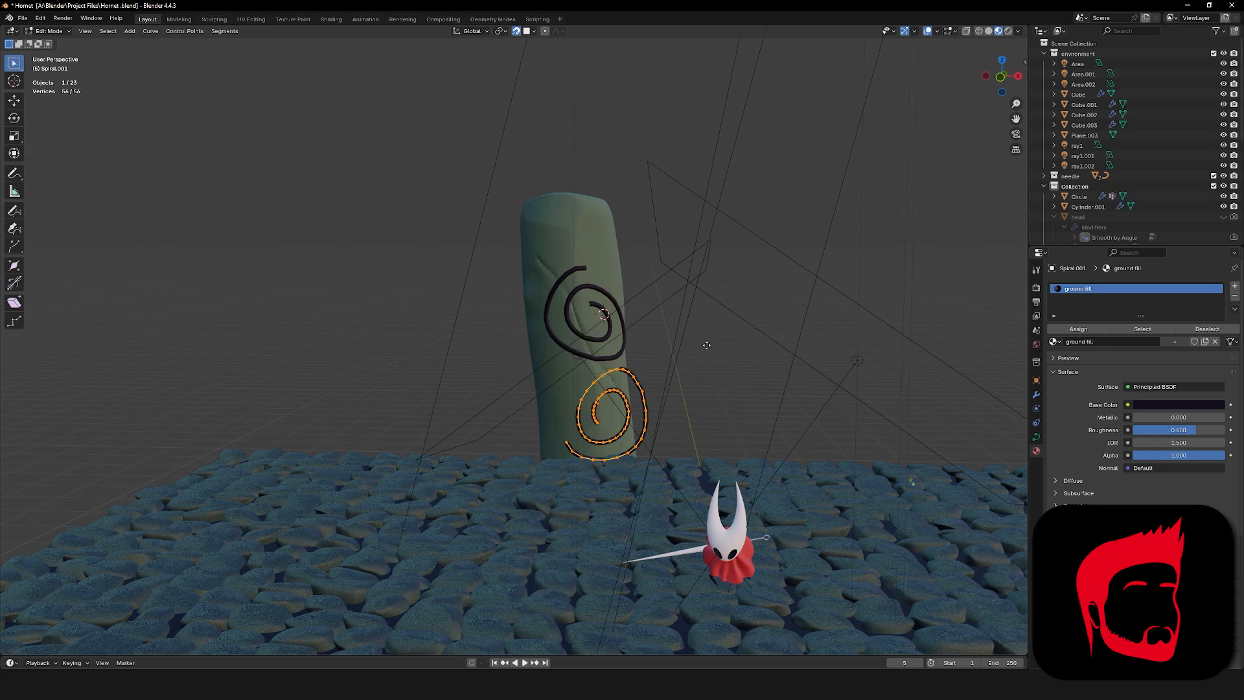
key("g")
left_click(667, 363)
middle_click_drag(675, 342, 602, 439)
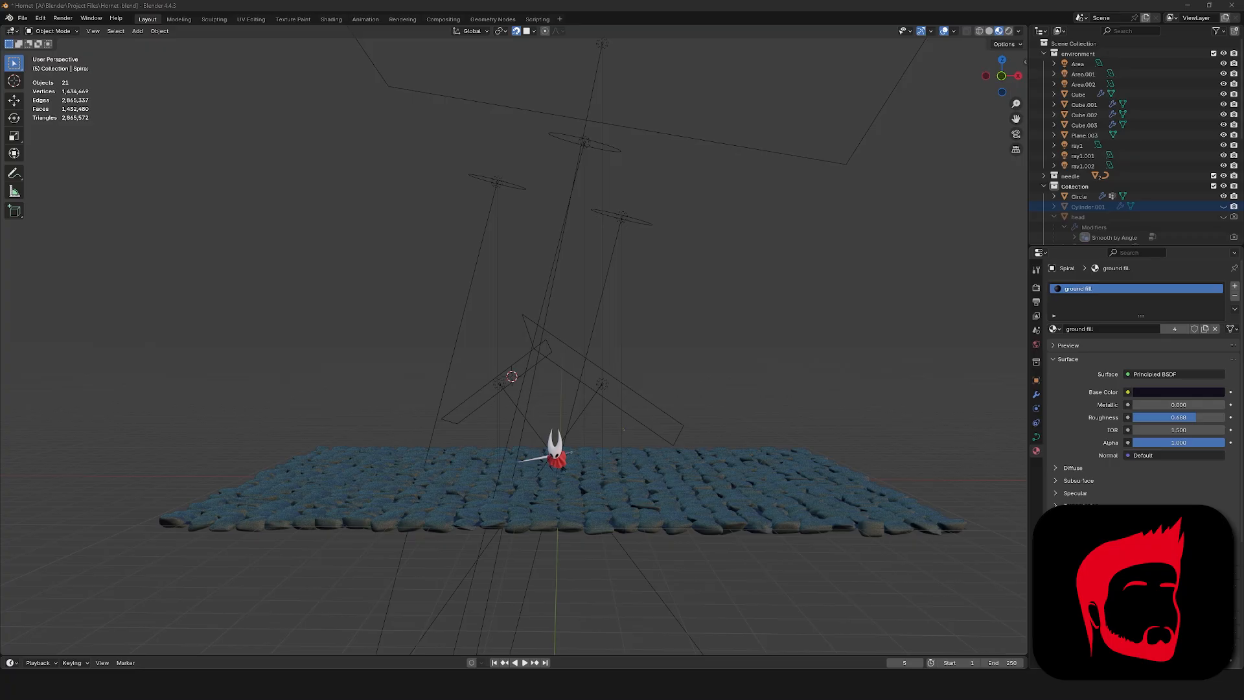
Add a UV sphere, move it onto the ground beside Hornet, and scale it up by about 1.335.
key("shift+a")
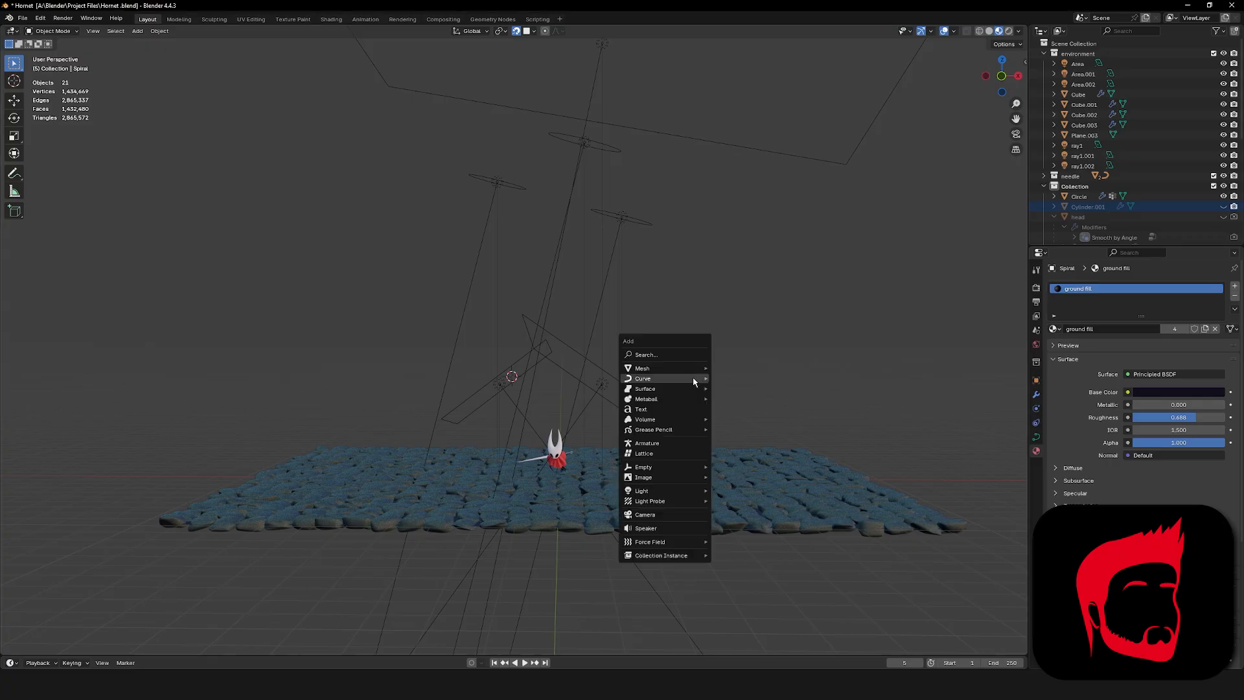
mouse_move(692, 368)
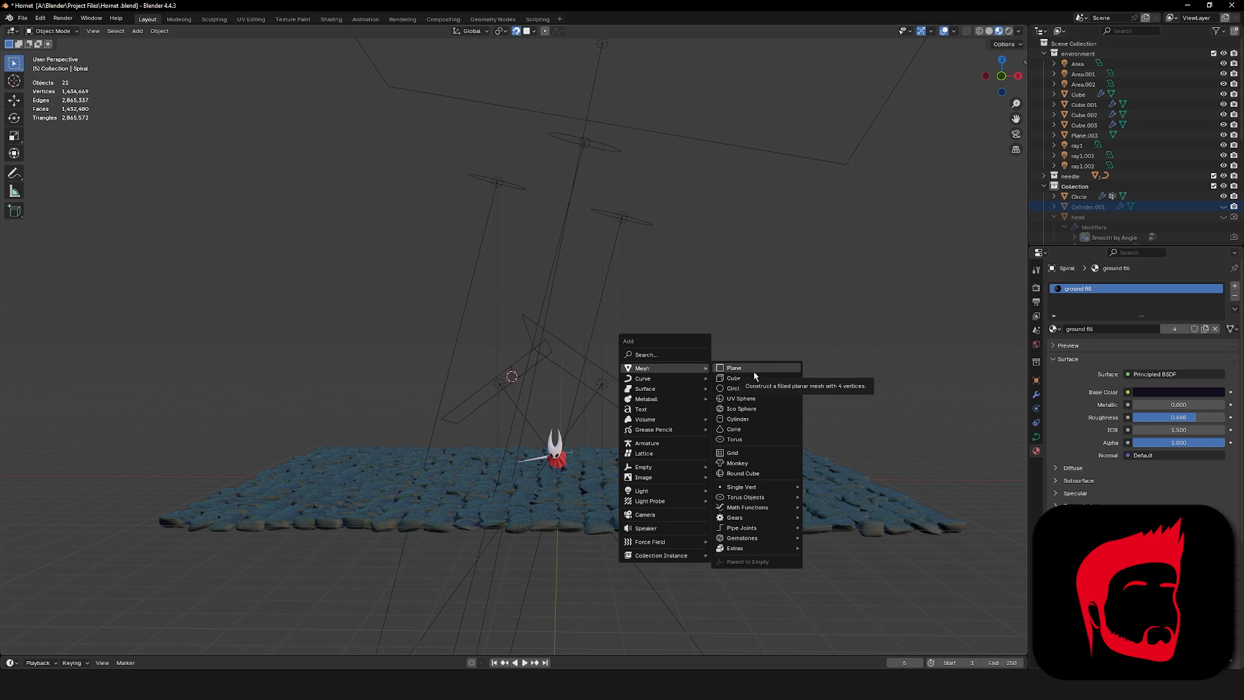
left_click(745, 398)
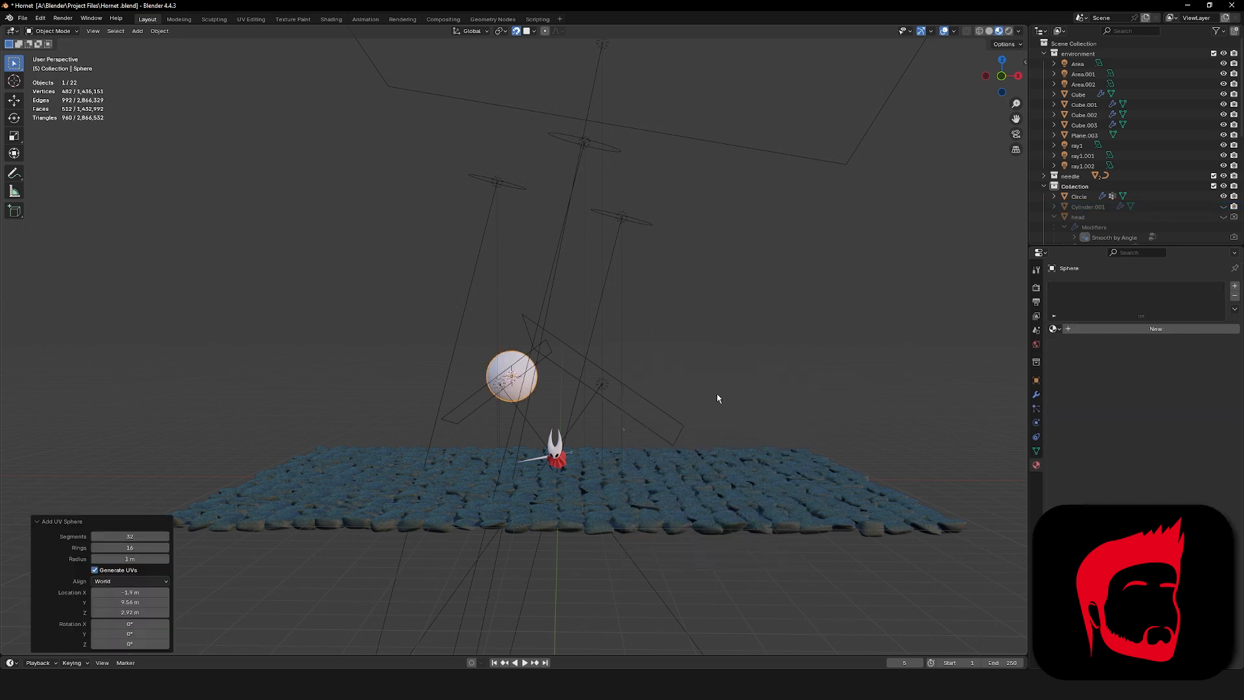
middle_click_drag(718, 399, 678, 389, "shift")
key("g")
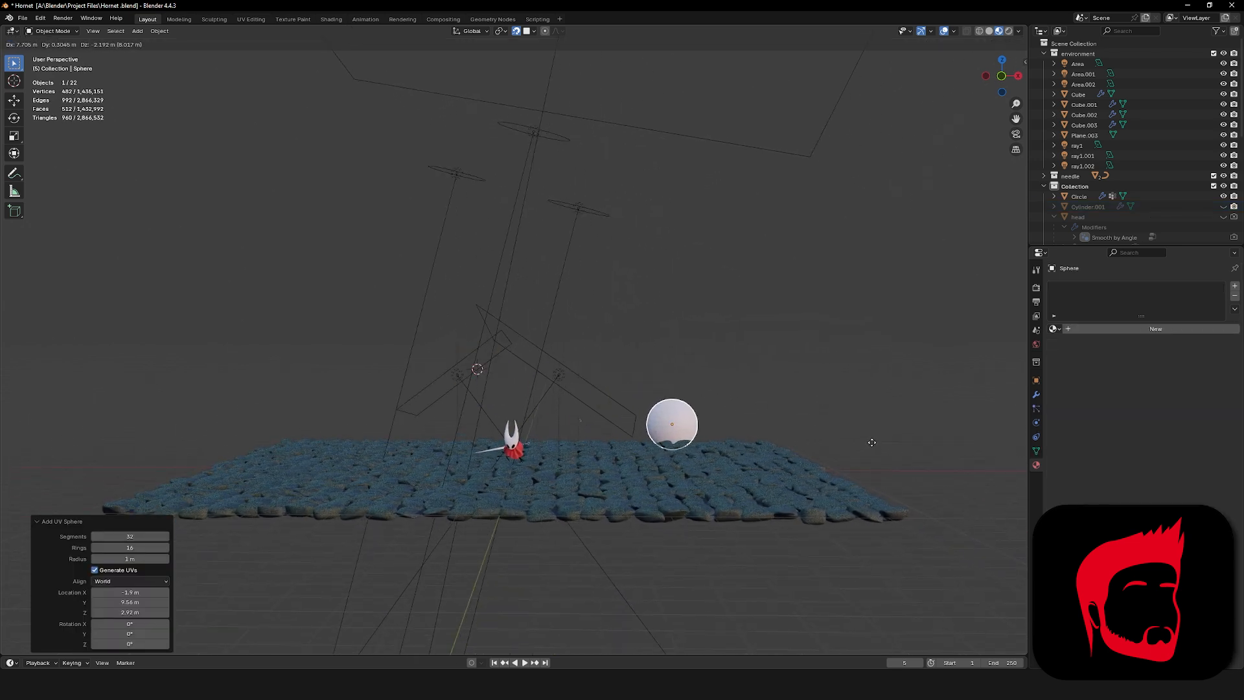
left_click(871, 442)
key("s")
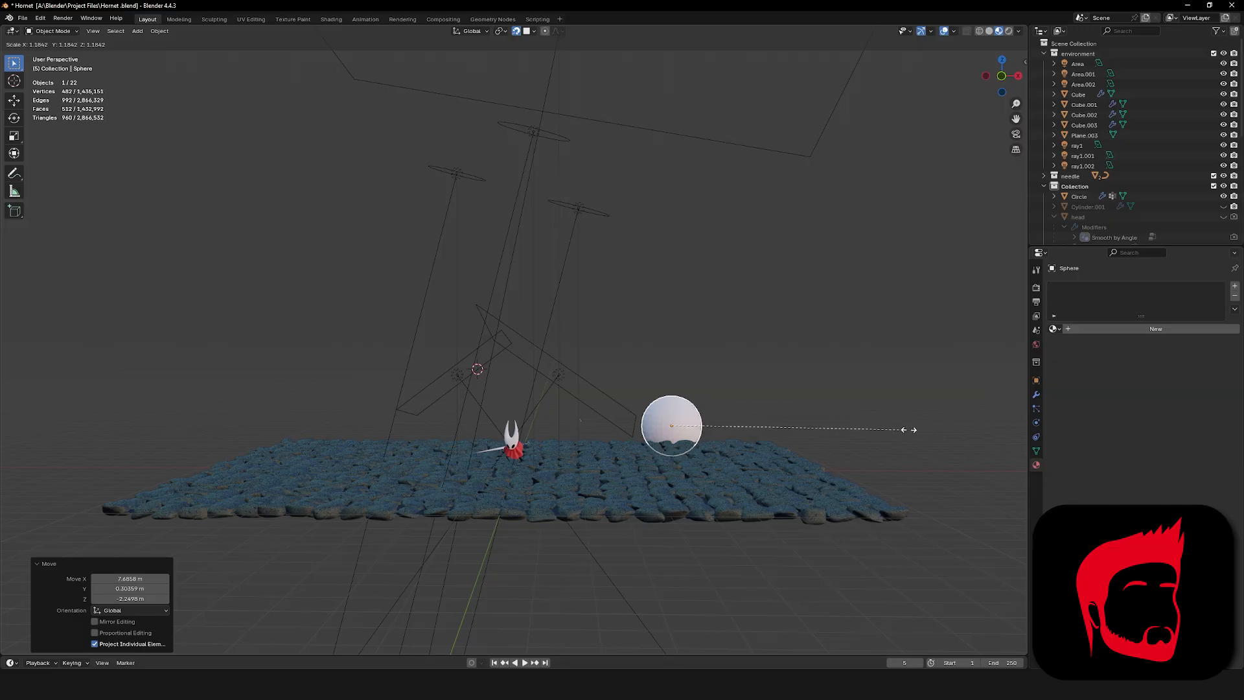
left_click(944, 426)
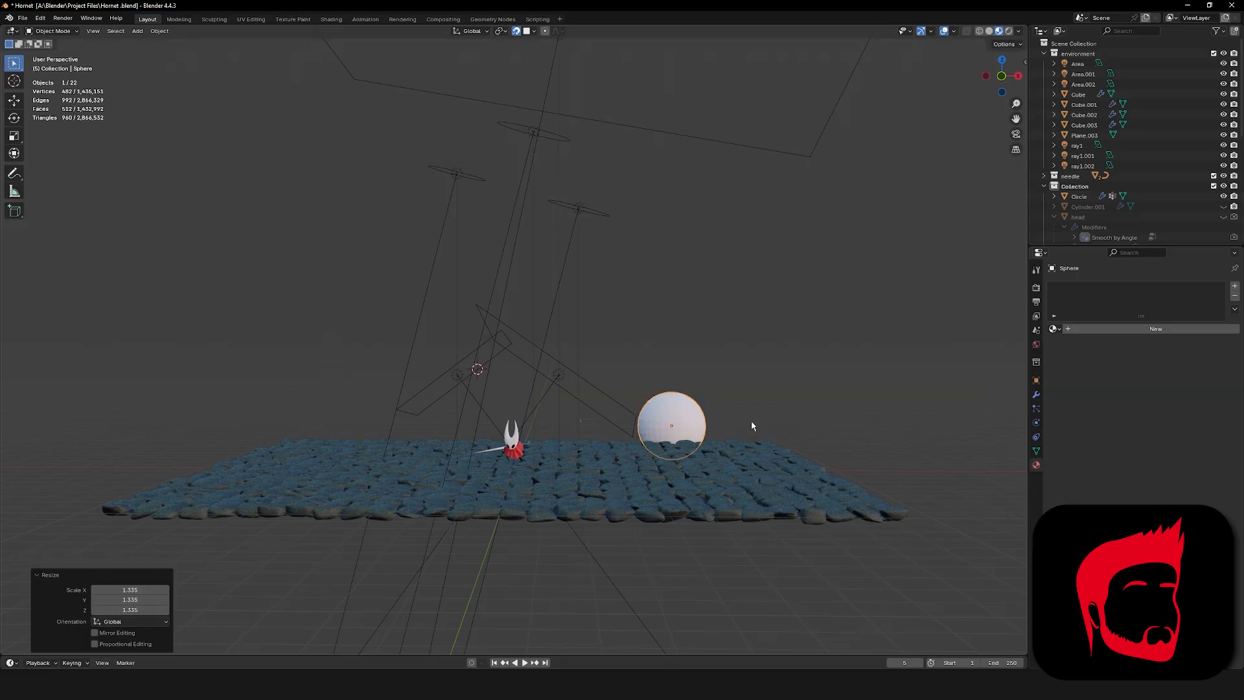
Add a Geometry Nodes modifier with a new node group to the sphere and open it in the Geometry Nodes workspace.
left_click(1036, 395)
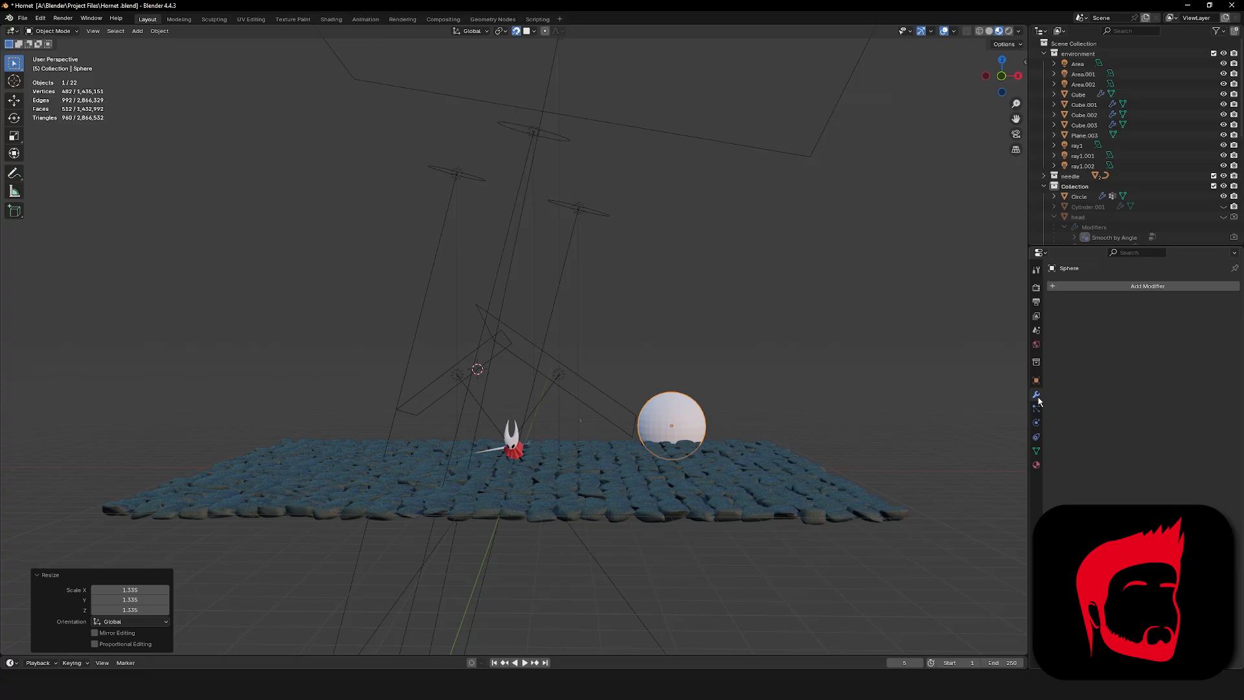
left_click(1115, 287)
left_click(1088, 307)
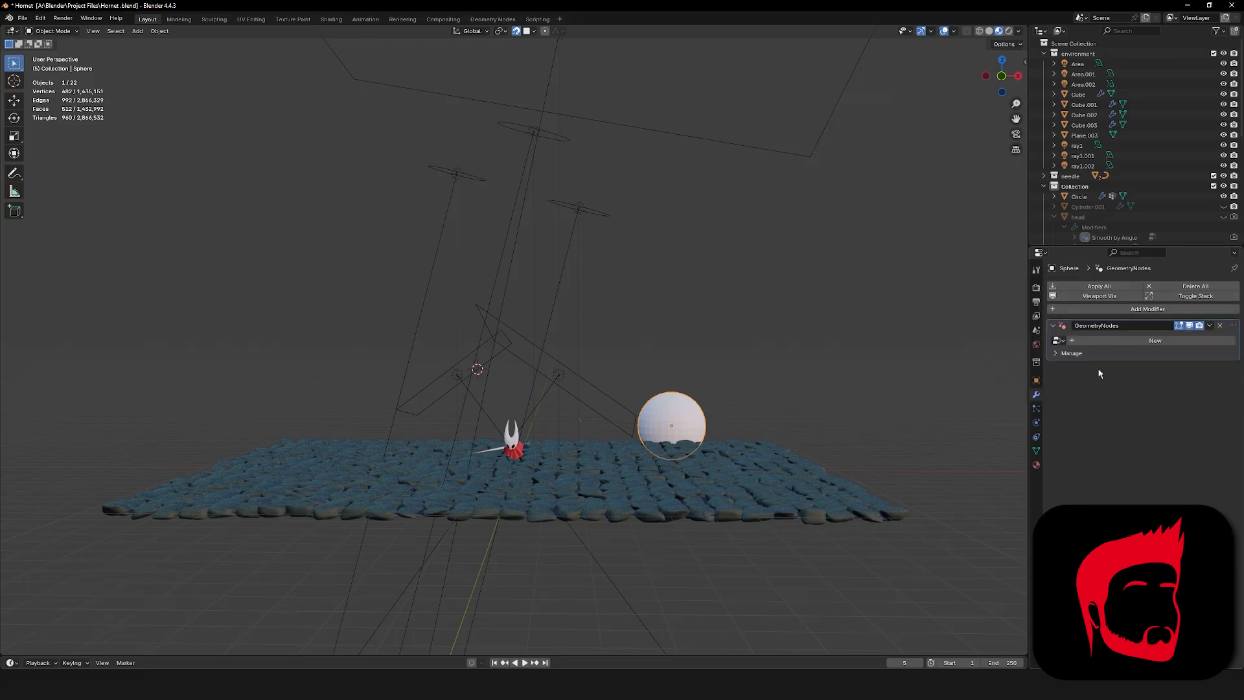
left_click(1109, 342)
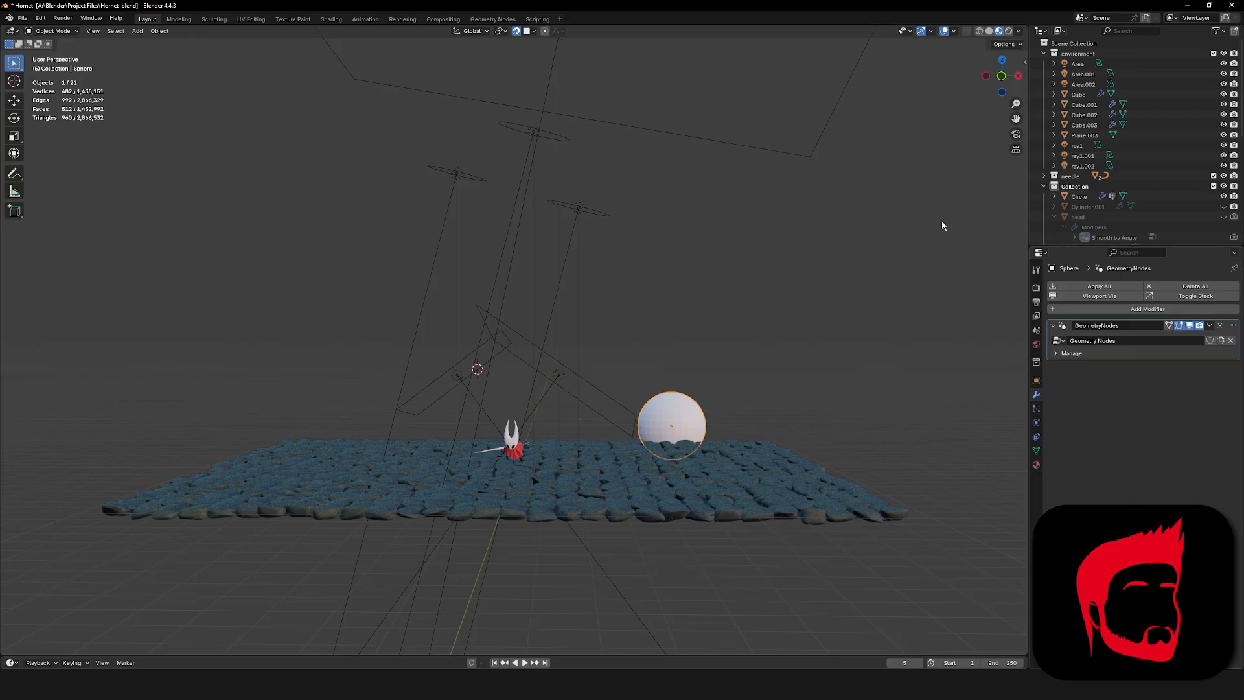
left_click(494, 20)
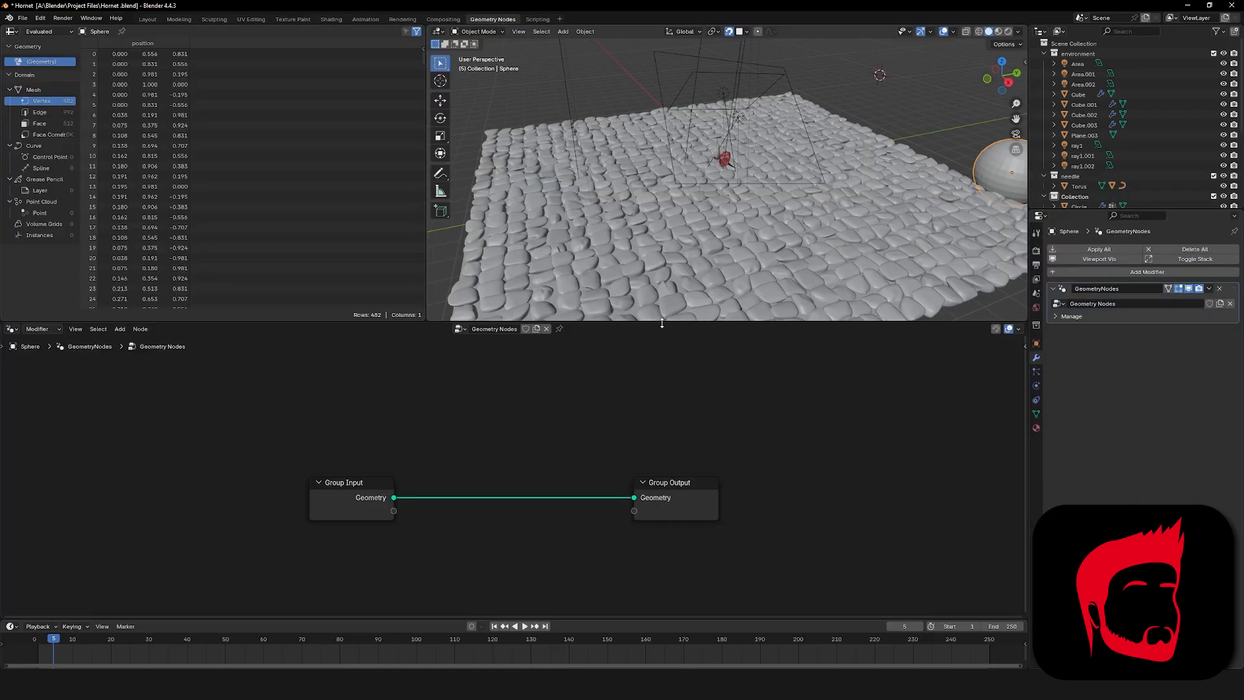
middle_click_drag(740, 219, 659, 194)
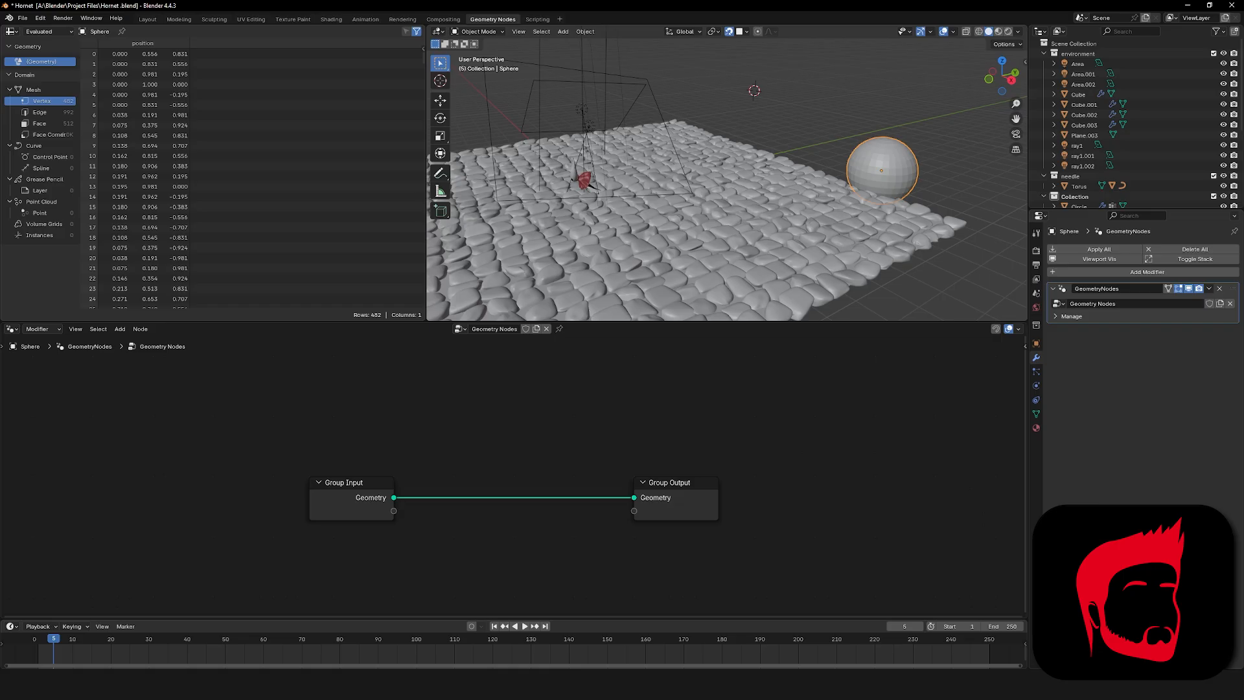
key("shift+a")
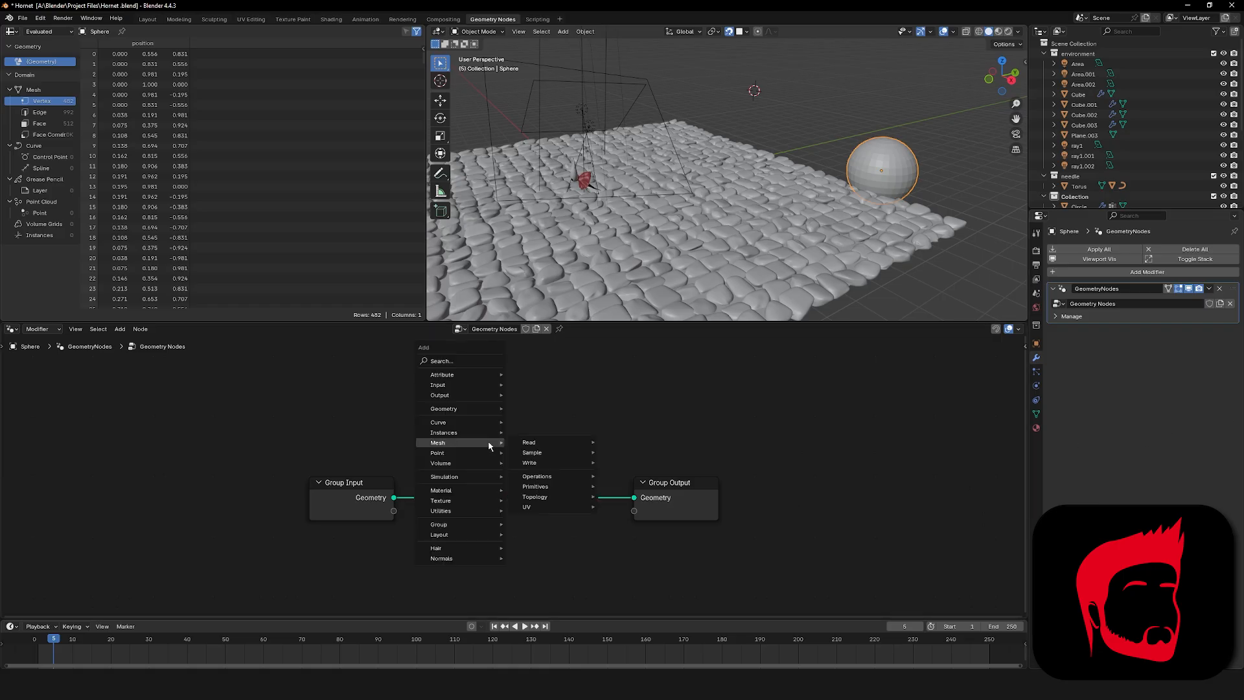
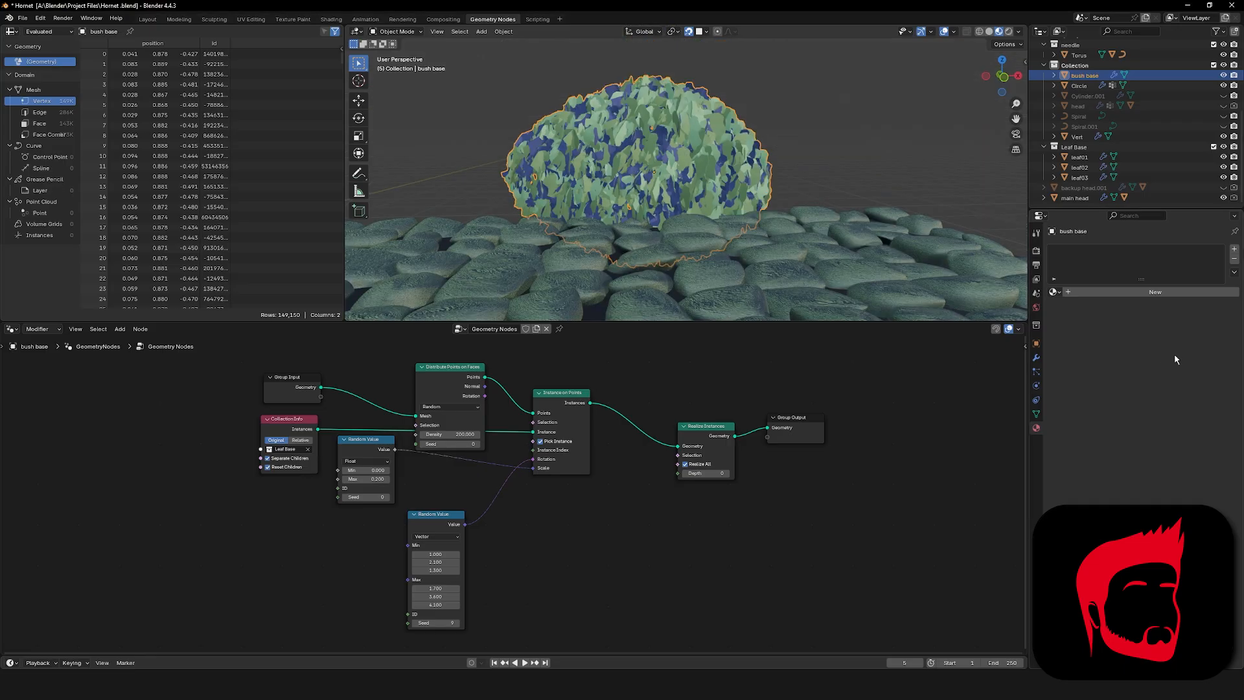
In the Layout workspace, make a linked duplicate of the bush about 3.2 m closer to Hornet along X and rotate it 180°.
left_click(153, 19)
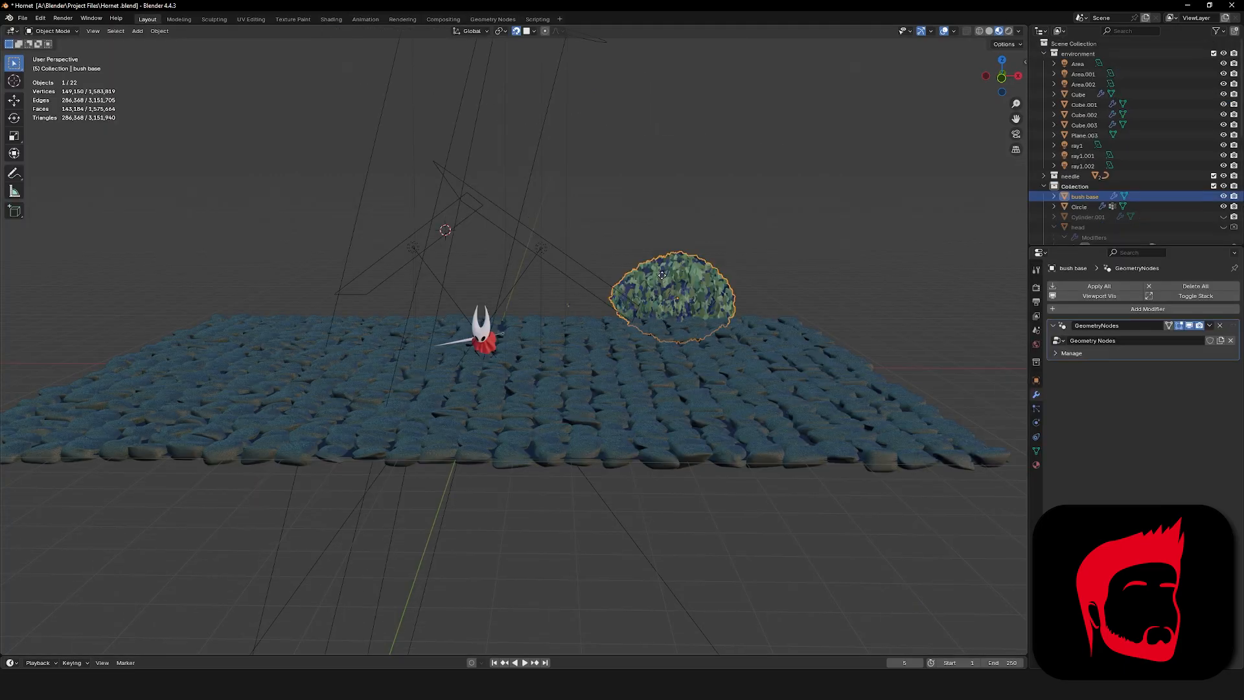
key("alt+d")
left_click(573, 290)
key("r")
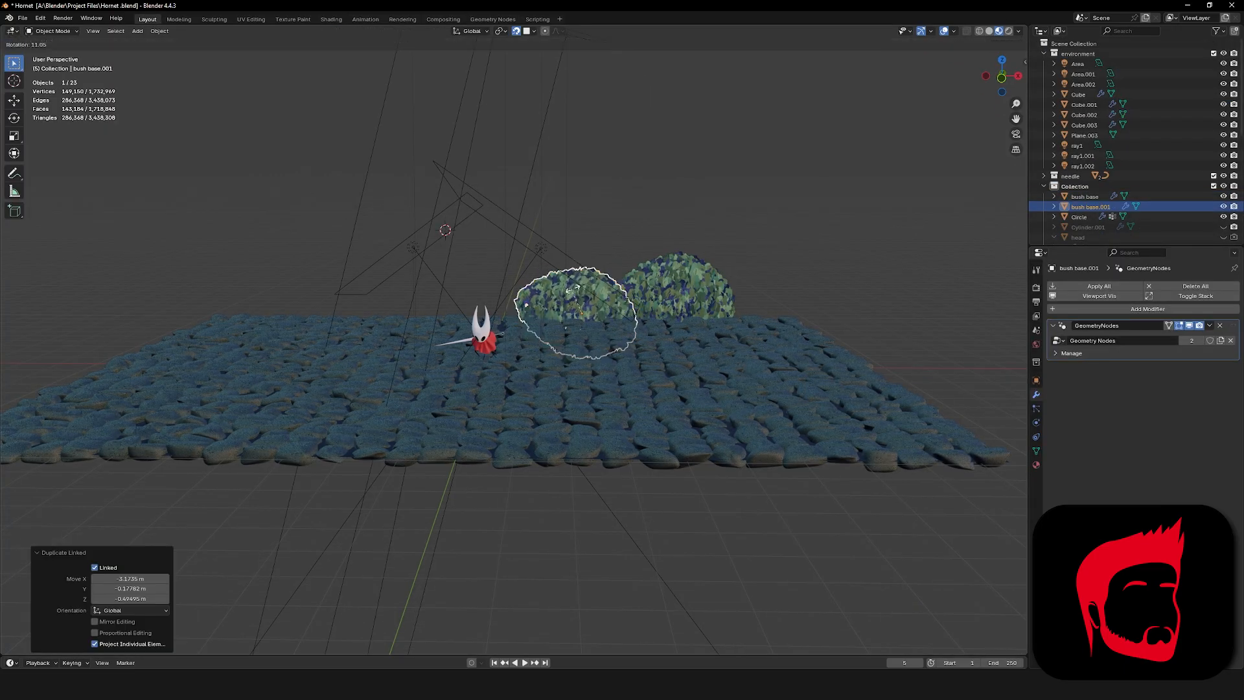
left_click(620, 369)
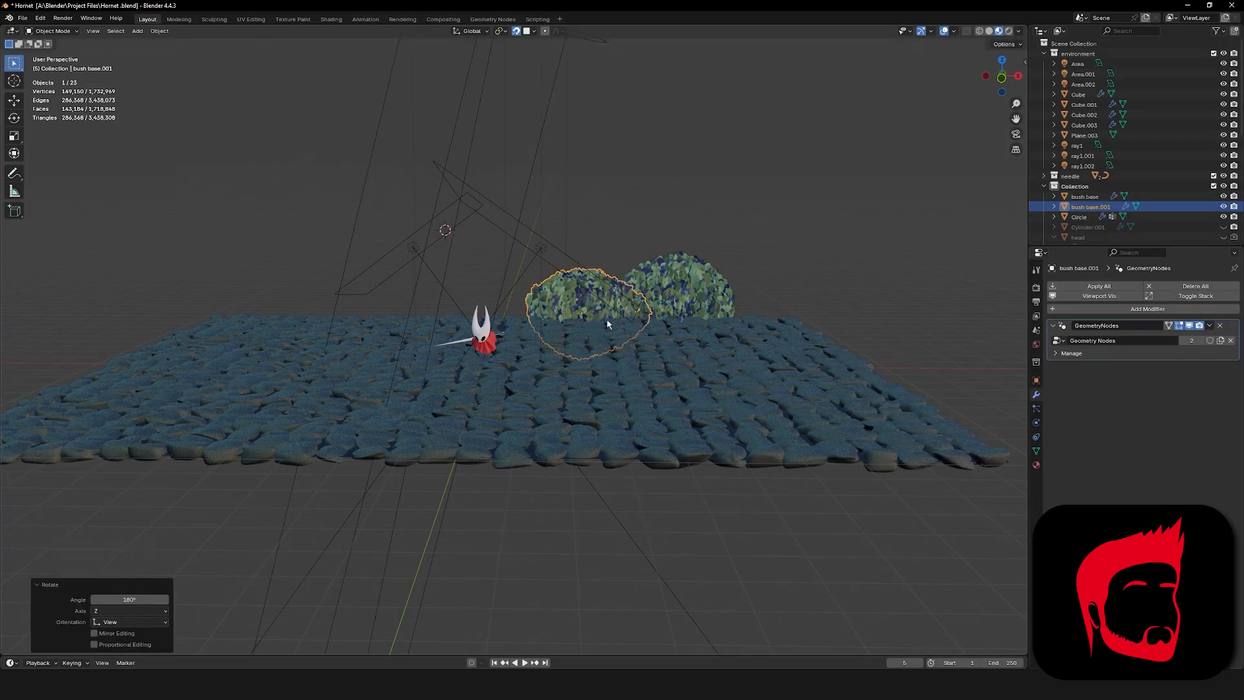
Make another linked duplicate of the bush about 4 m along negative X and rotate it about -117°.
key("alt+d")
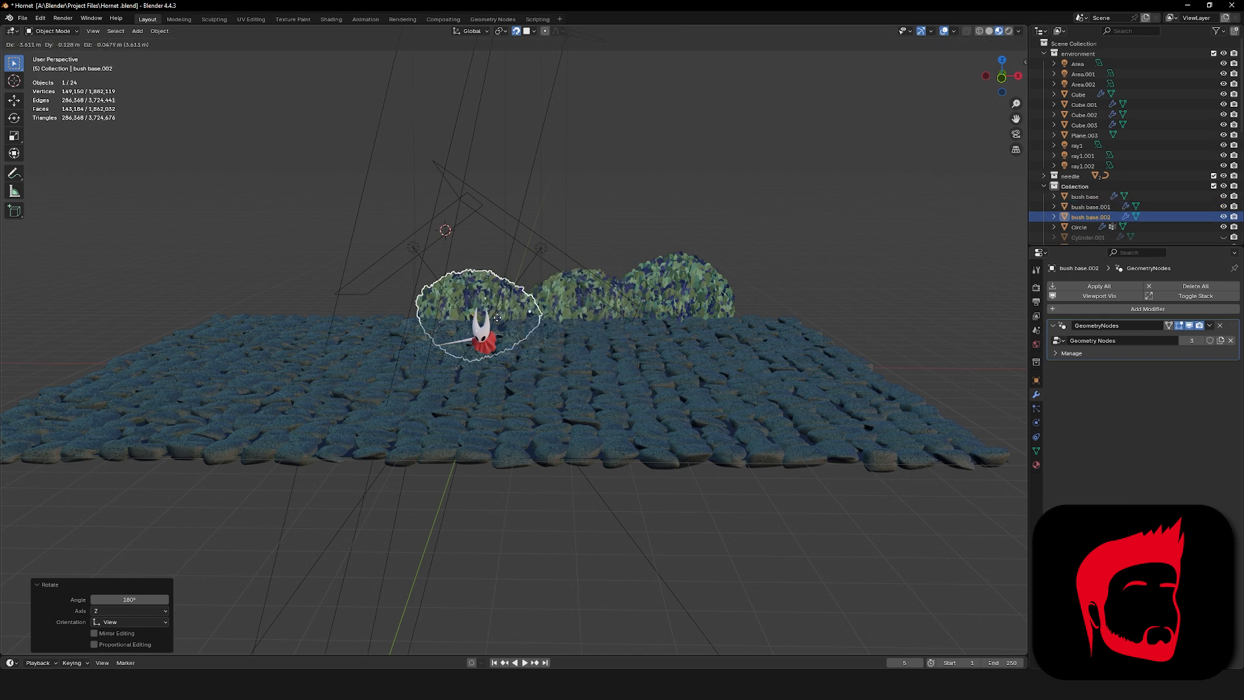
key("x")
left_click(485, 317)
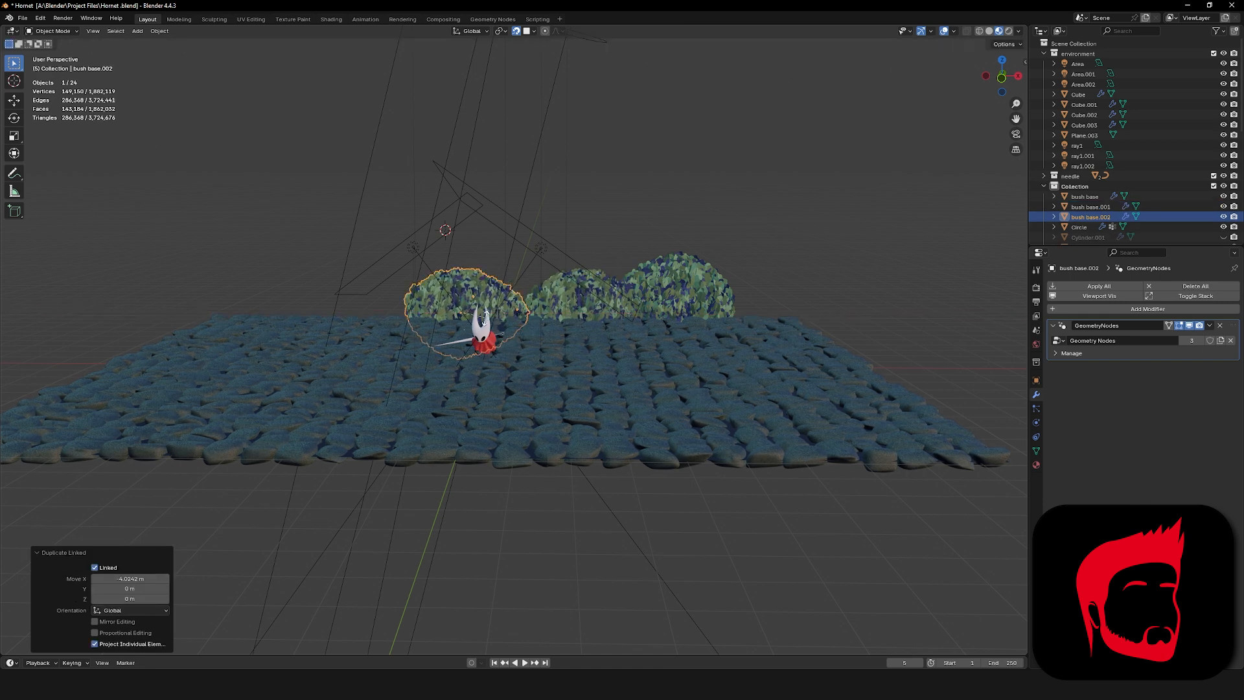
key("r")
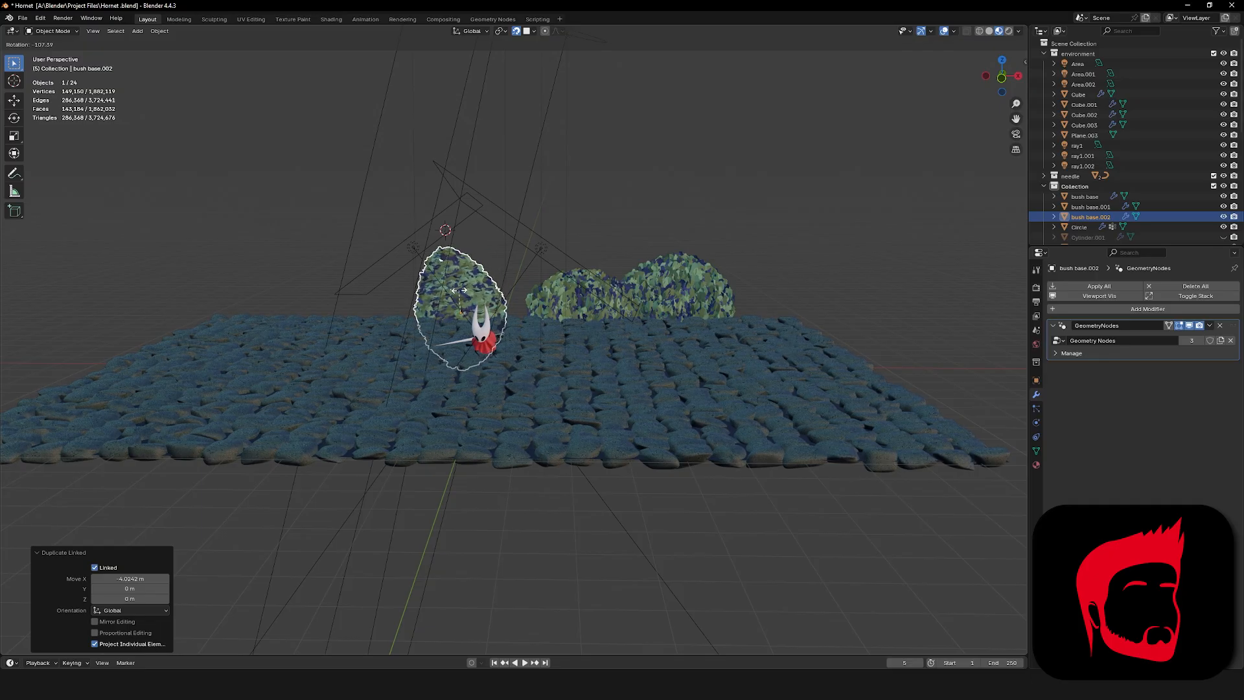
left_click(459, 293)
key("g")
key("x")
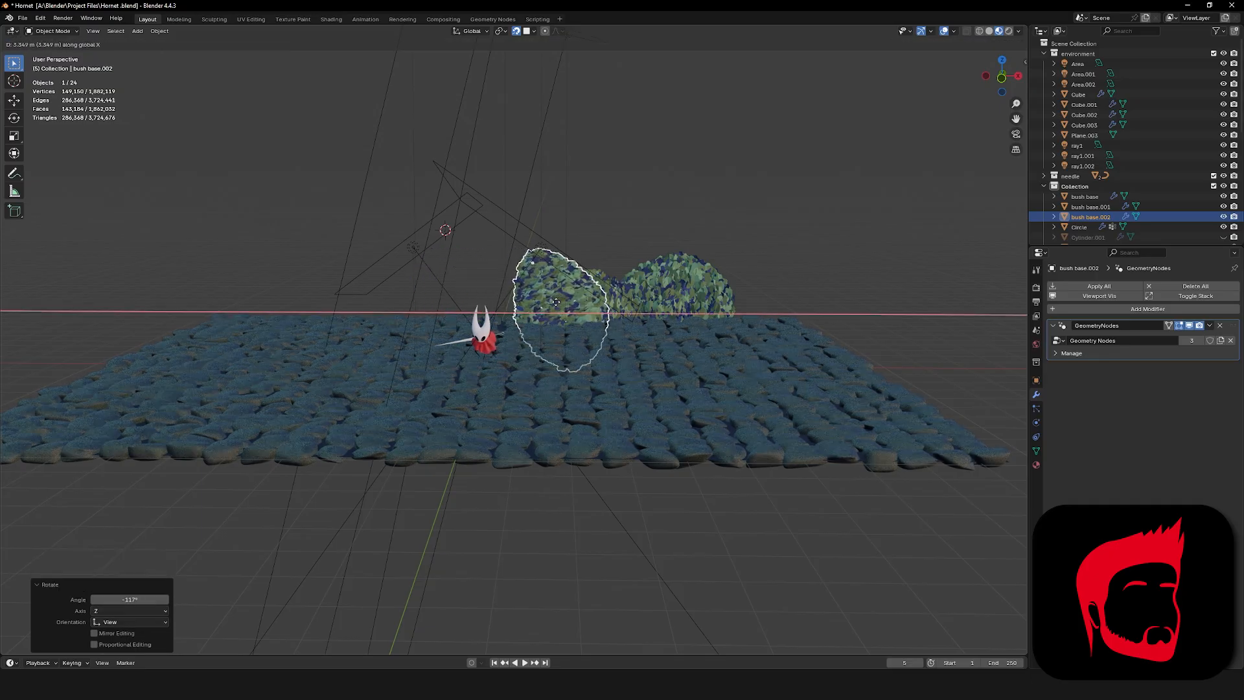
right_click(555, 302)
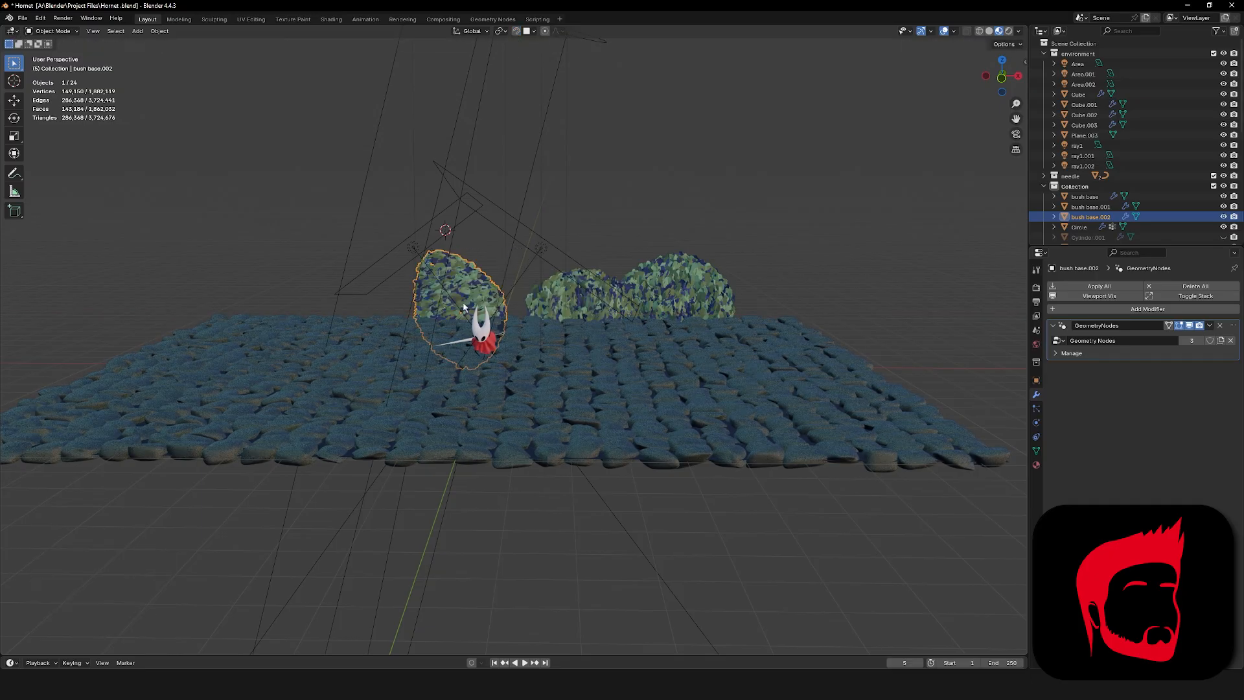
Move the newest bush about 5.6 m along X and 2.2 m along Y, in between the other two bushes.
middle_click_drag(555, 302, 479, 269)
key("g")
key("x")
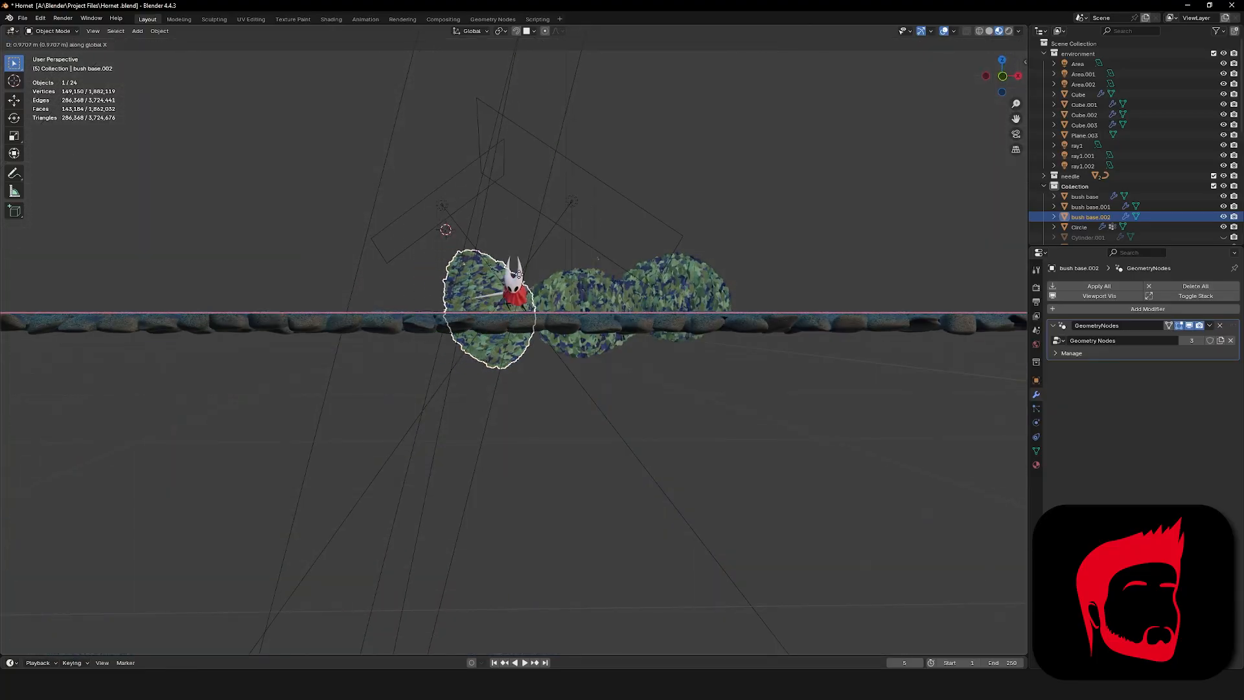
left_click(651, 279)
middle_click_drag(653, 280, 674, 288)
key("g")
key("y")
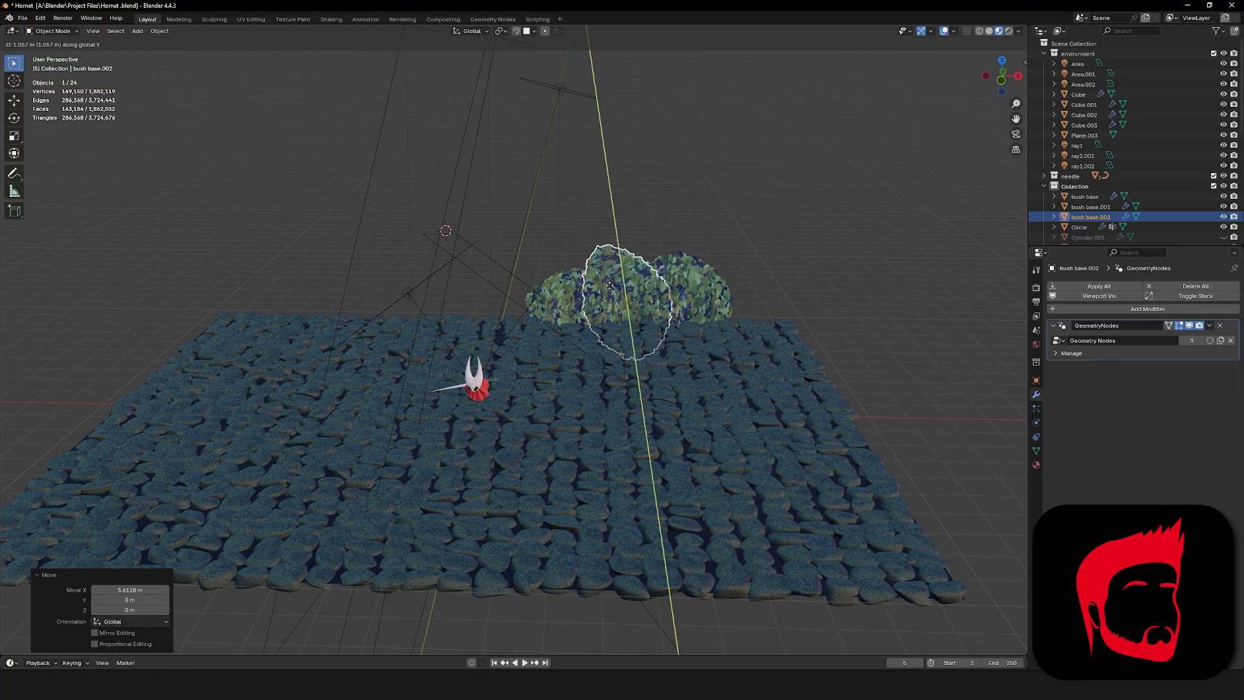
left_click(597, 278)
middle_click_drag(597, 278, 589, 275)
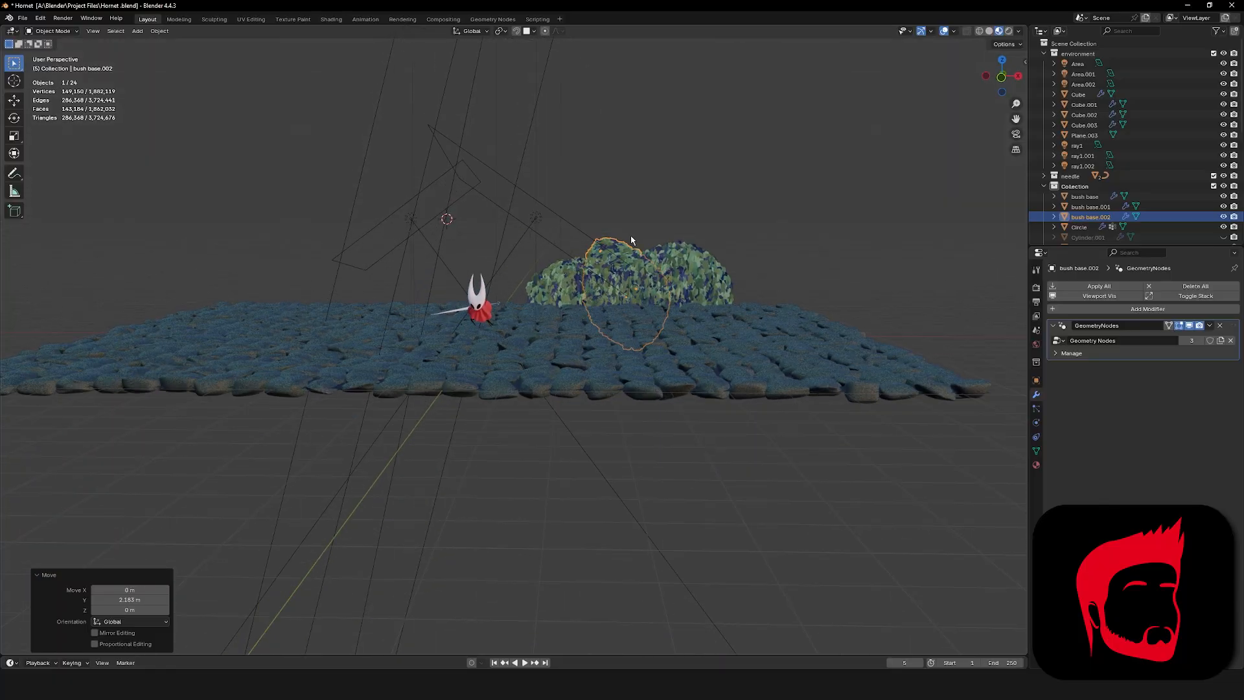
Rotate the newest bush -163° about the Y axis and raise it along Z so its top stands above the neighbouring bushes.
key("r")
key("x")
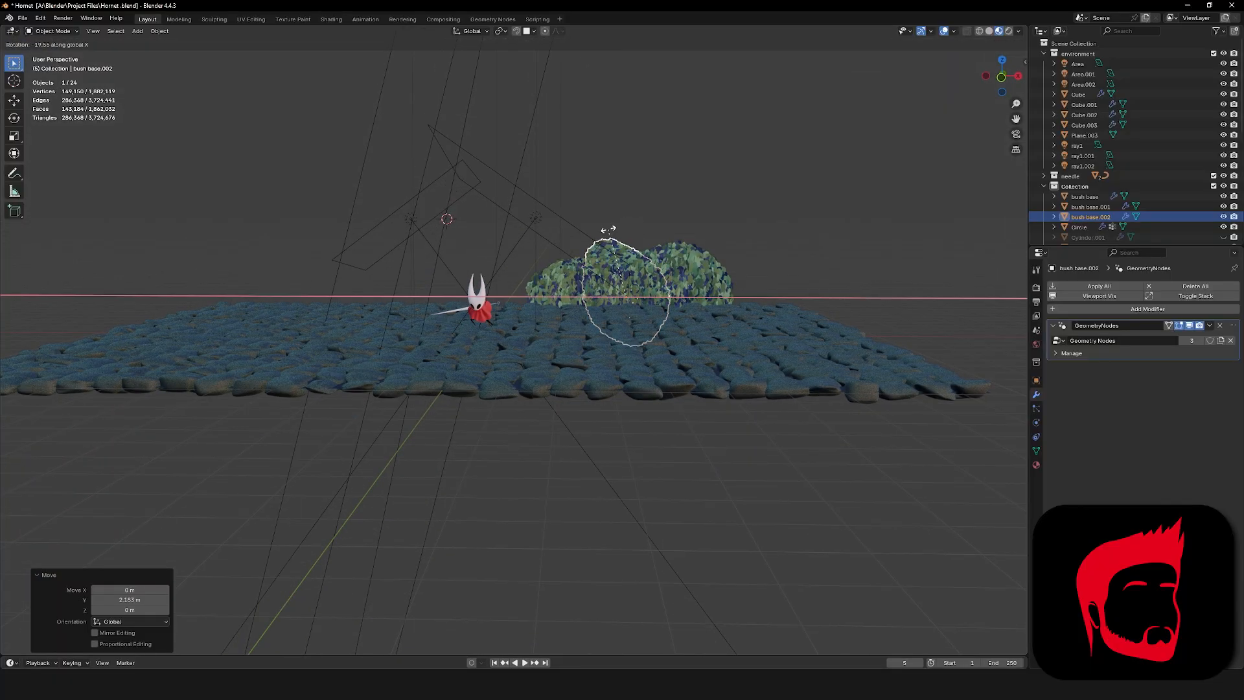
key("z")
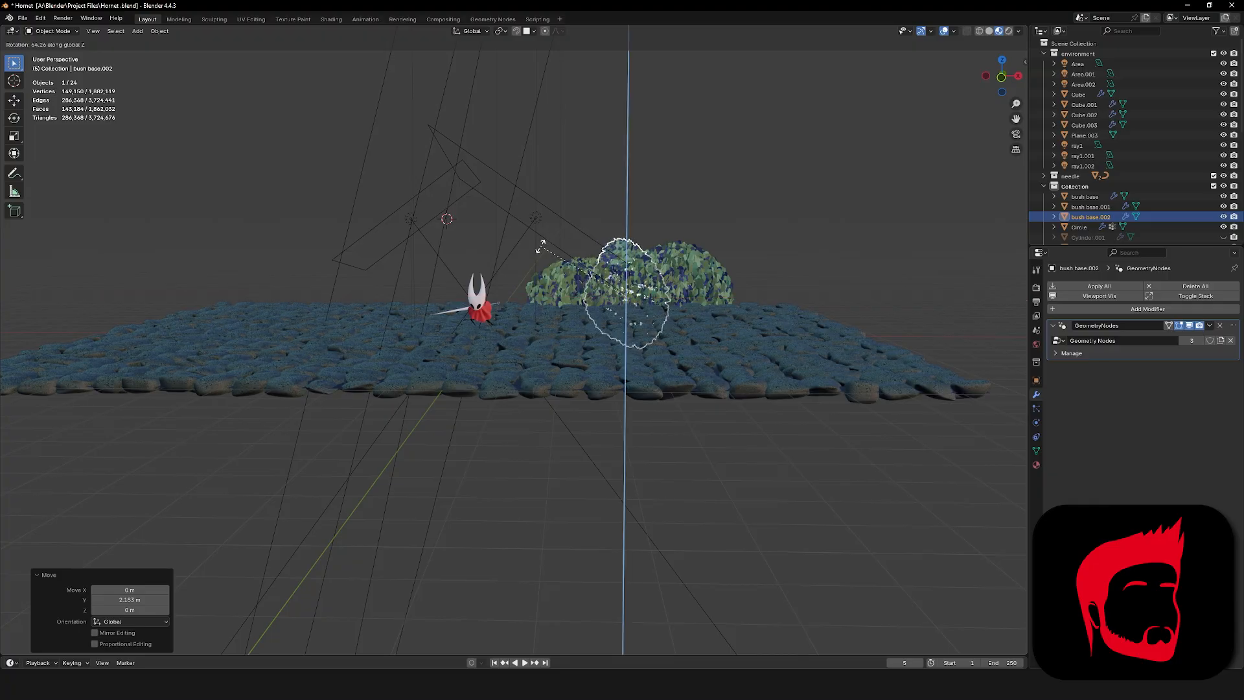
key("y")
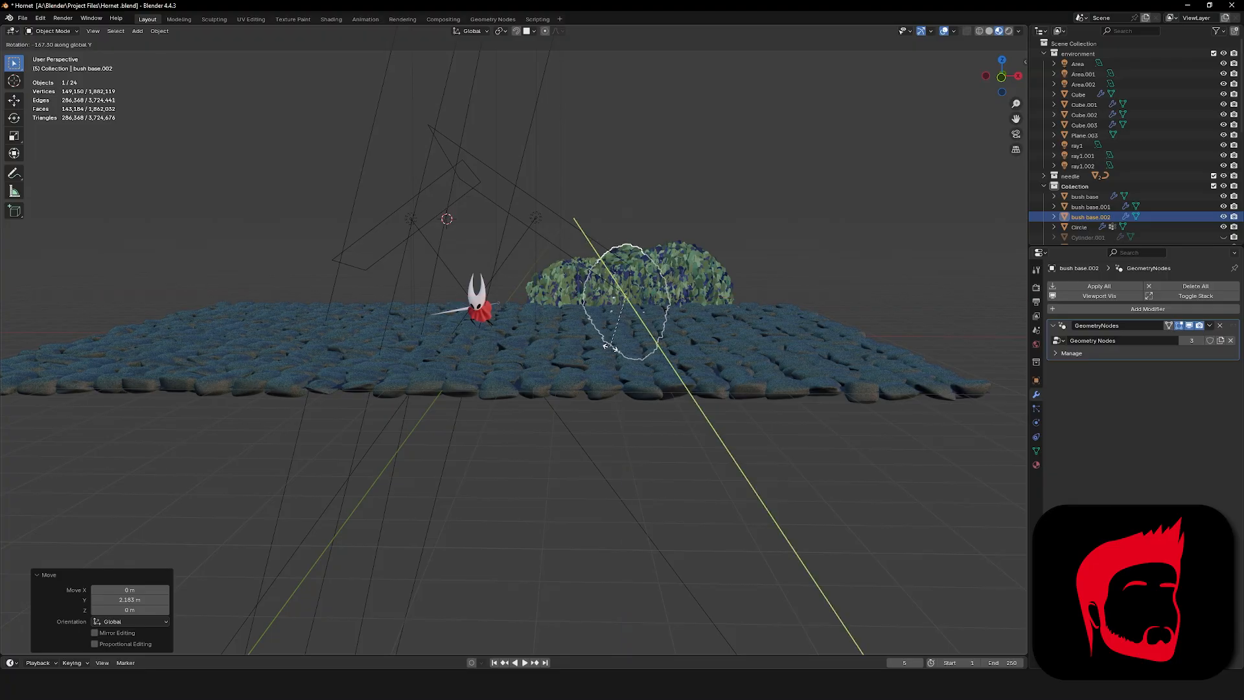
left_click(607, 350)
key("g")
key("z")
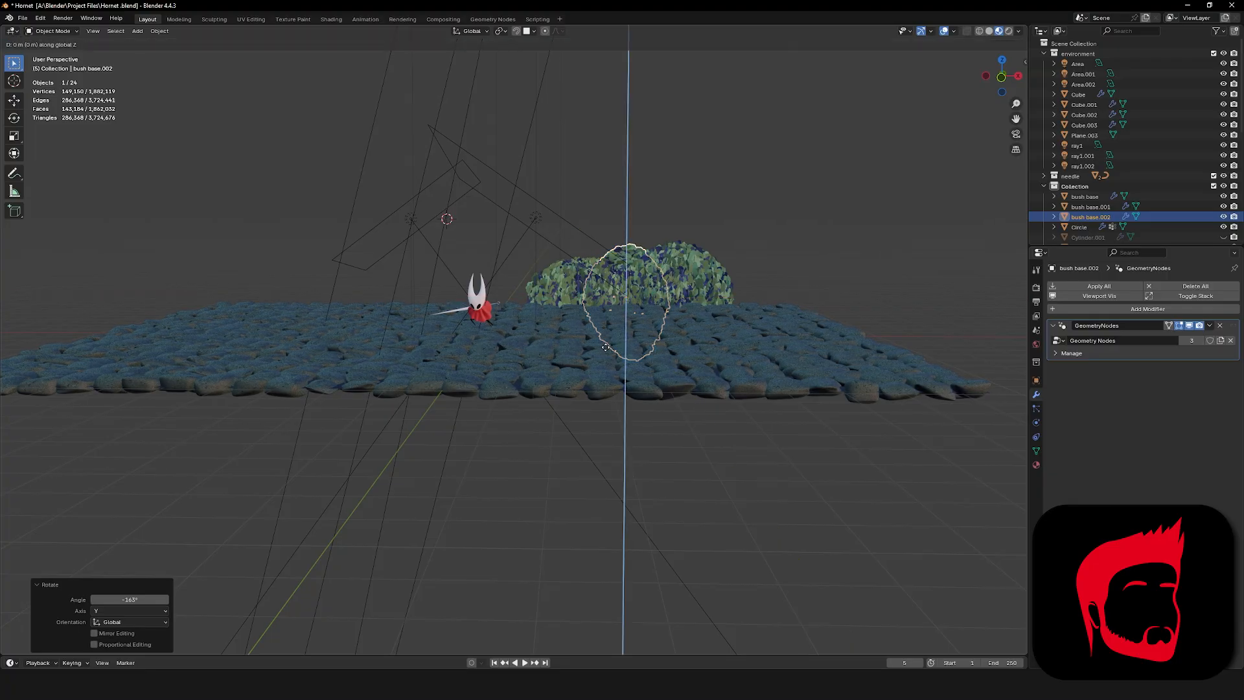
left_click(619, 315)
left_click(690, 204)
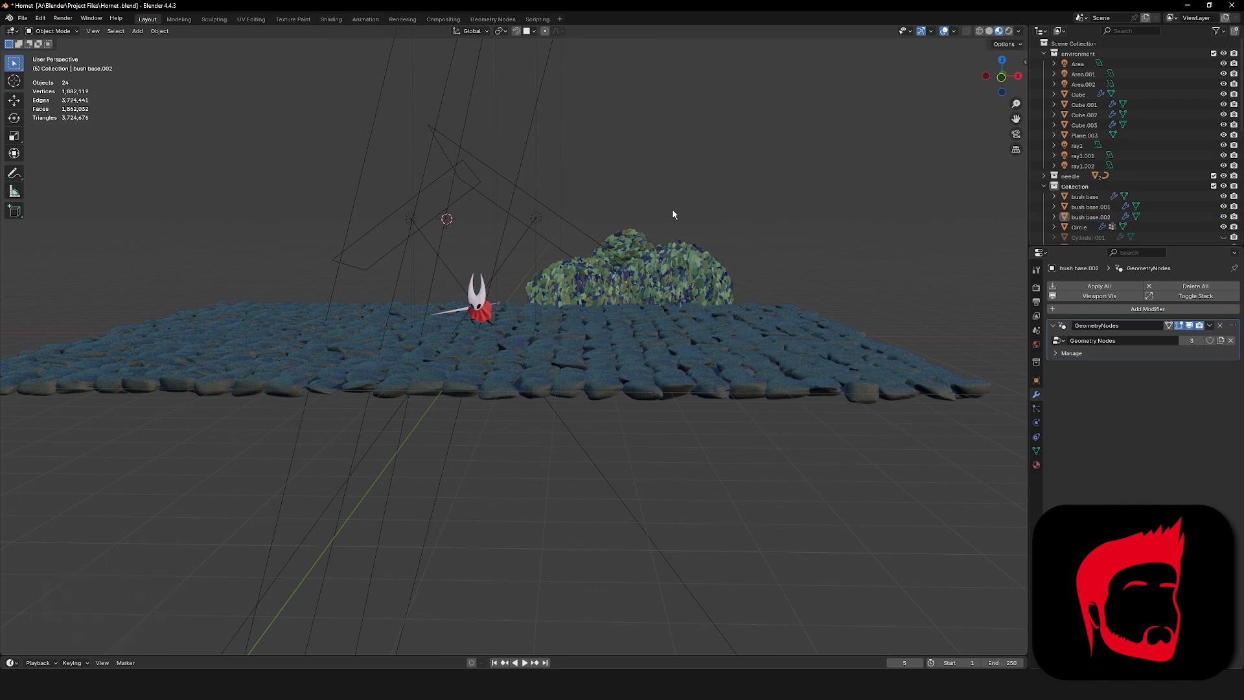
Move the raised bush back along Y so it sits behind the other two bushes.
left_click(636, 235)
key("g")
key("y")
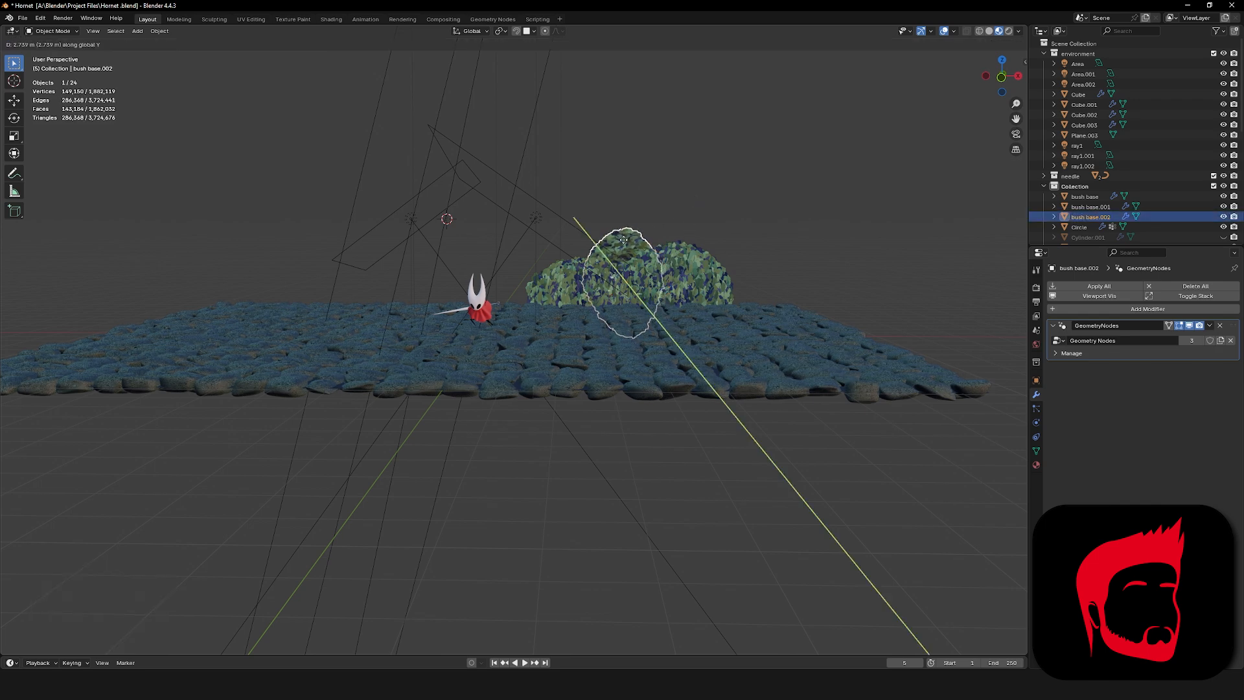
left_click(659, 222)
mouse_move(659, 223)
middle_mouse_down()
mouse_move(671, 272)
mouse_move(563, 290)
mouse_move(651, 202)
mouse_move(666, 210)
middle_mouse_up()
key("g")
key("y")
left_click(532, 285)
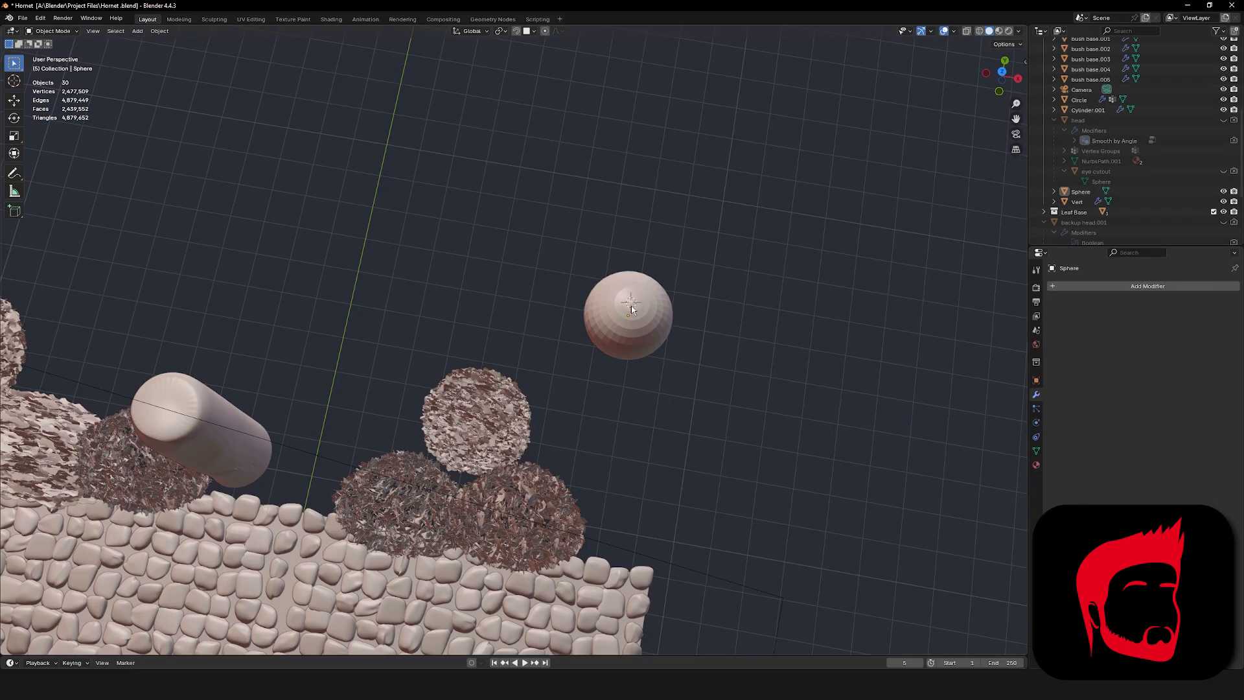
Add a spheric spiral curve at the new sphere and set its turns to 8.
middle_click_drag(631, 305, 670, 270)
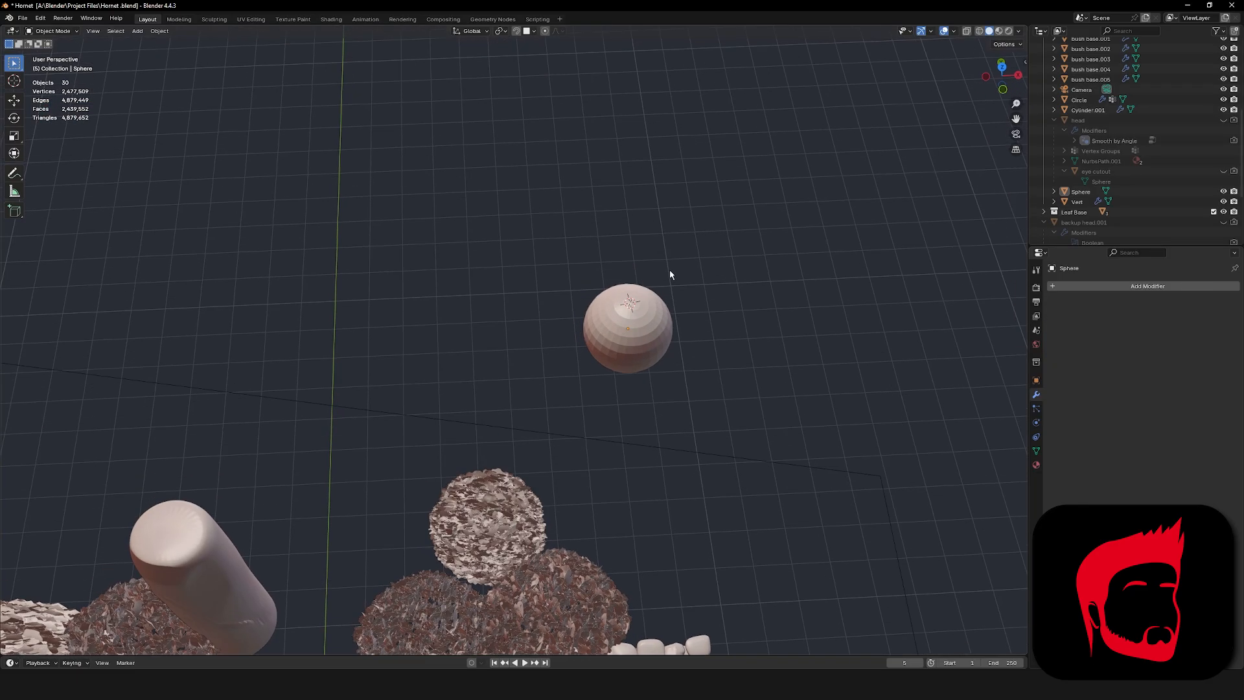
key("shift+a")
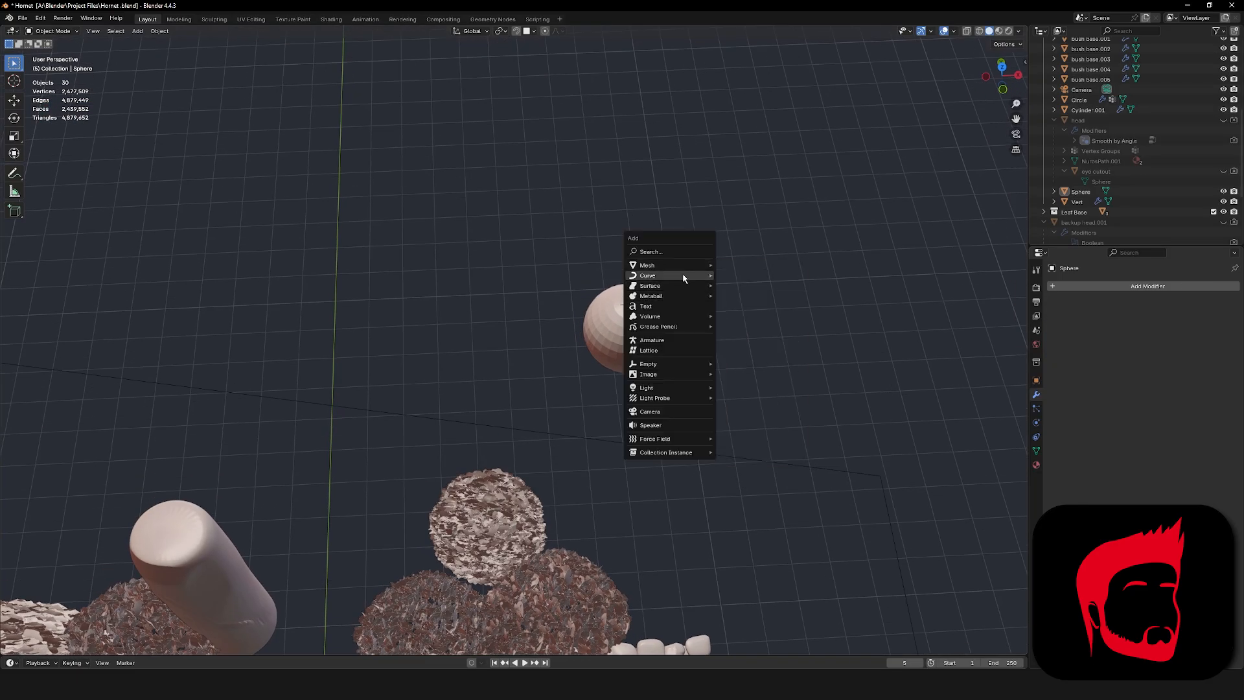
mouse_move(683, 278)
mouse_move(769, 392)
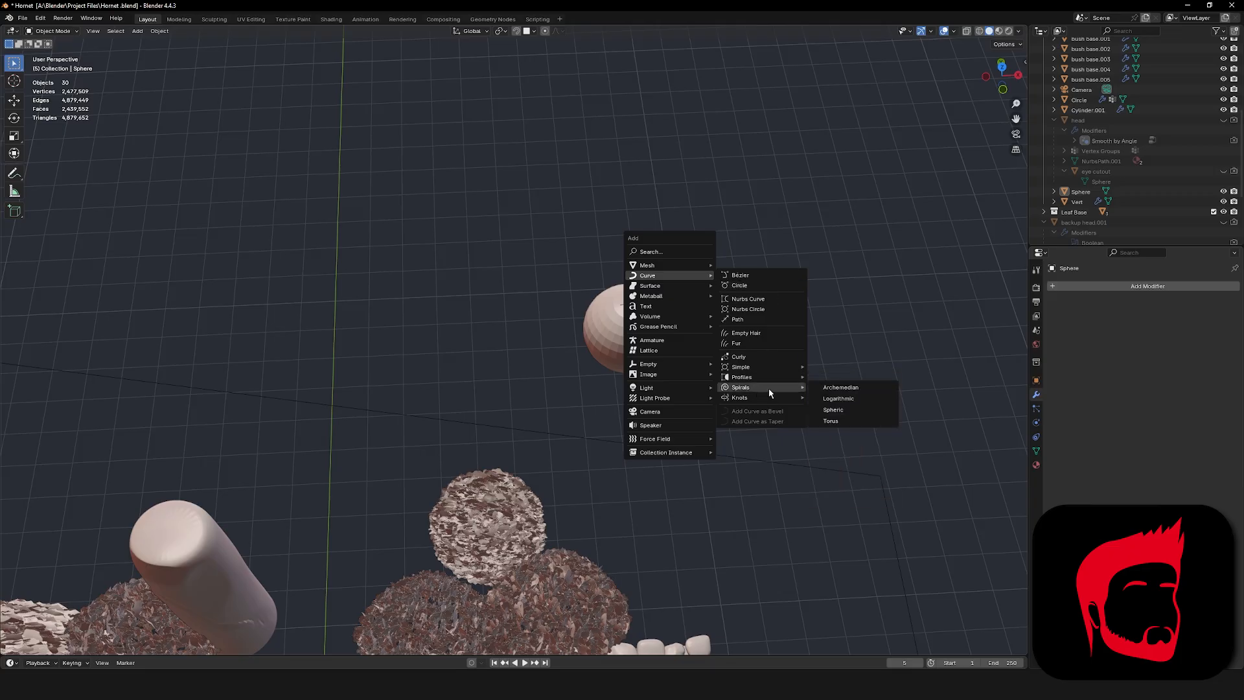
left_click(837, 410)
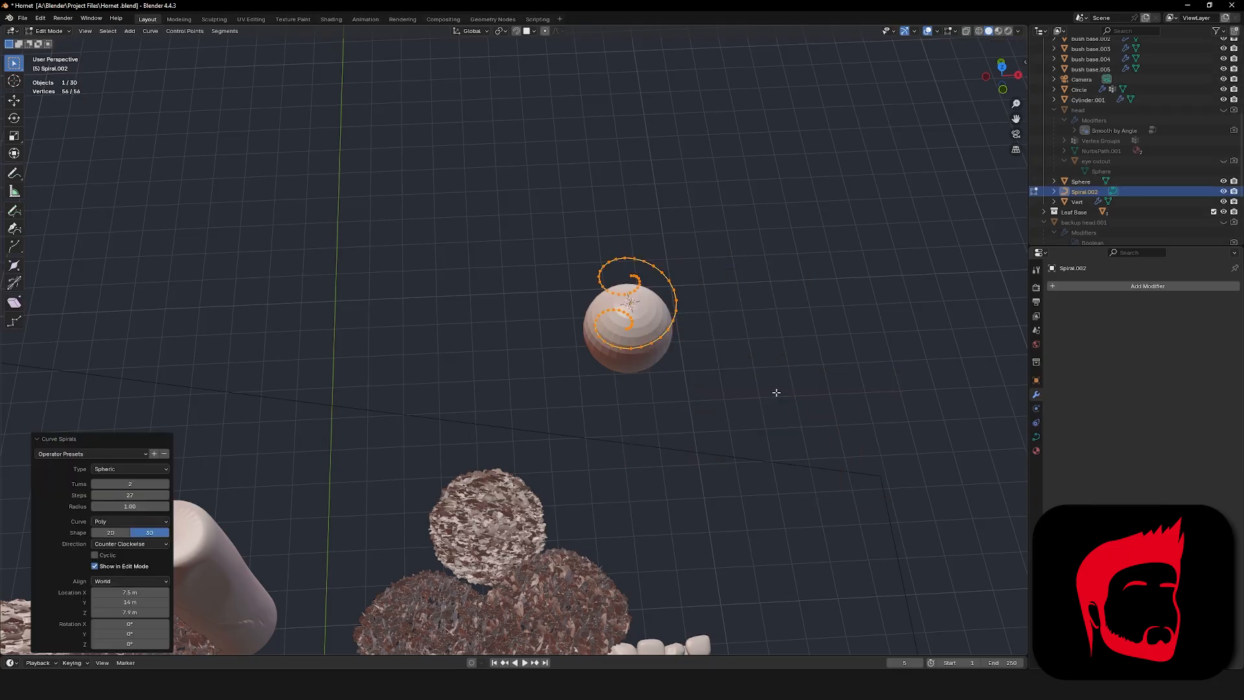
middle_click_drag(776, 392, 745, 338)
left_click_drag(142, 484, 152, 483)
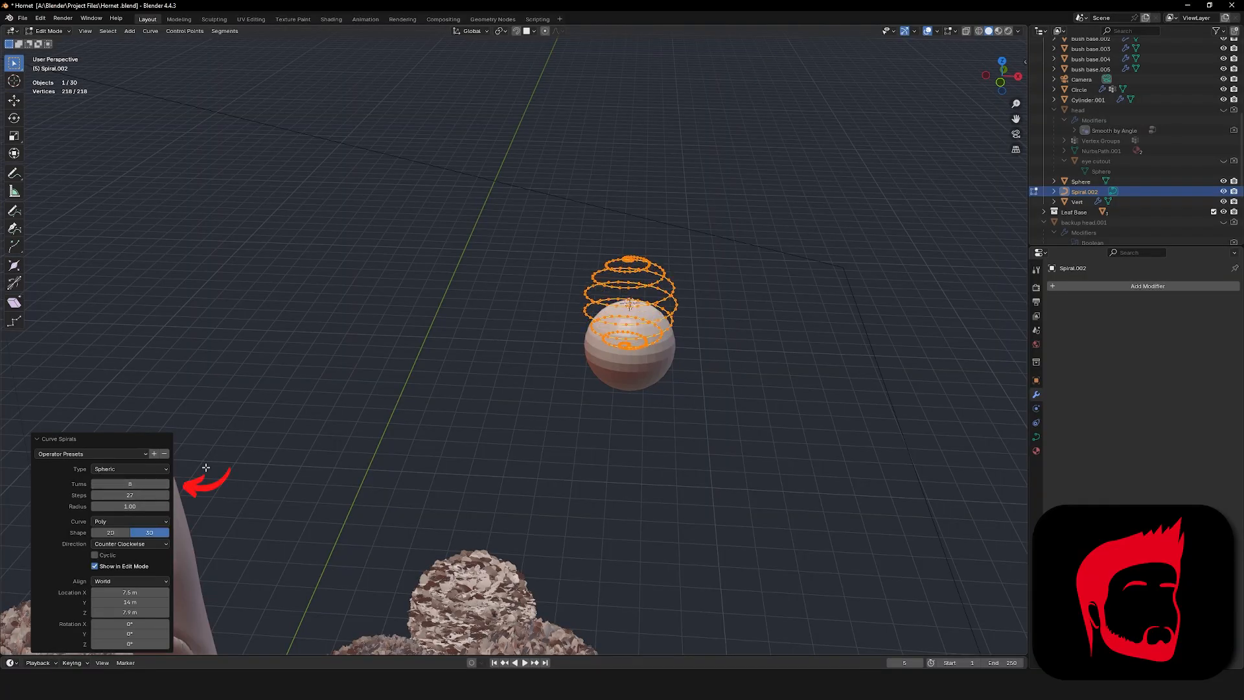
Set the spiral curve's geometry extrude to 0.03 m and display the viewport in wireframe.
middle_click_drag(439, 421, 623, 351)
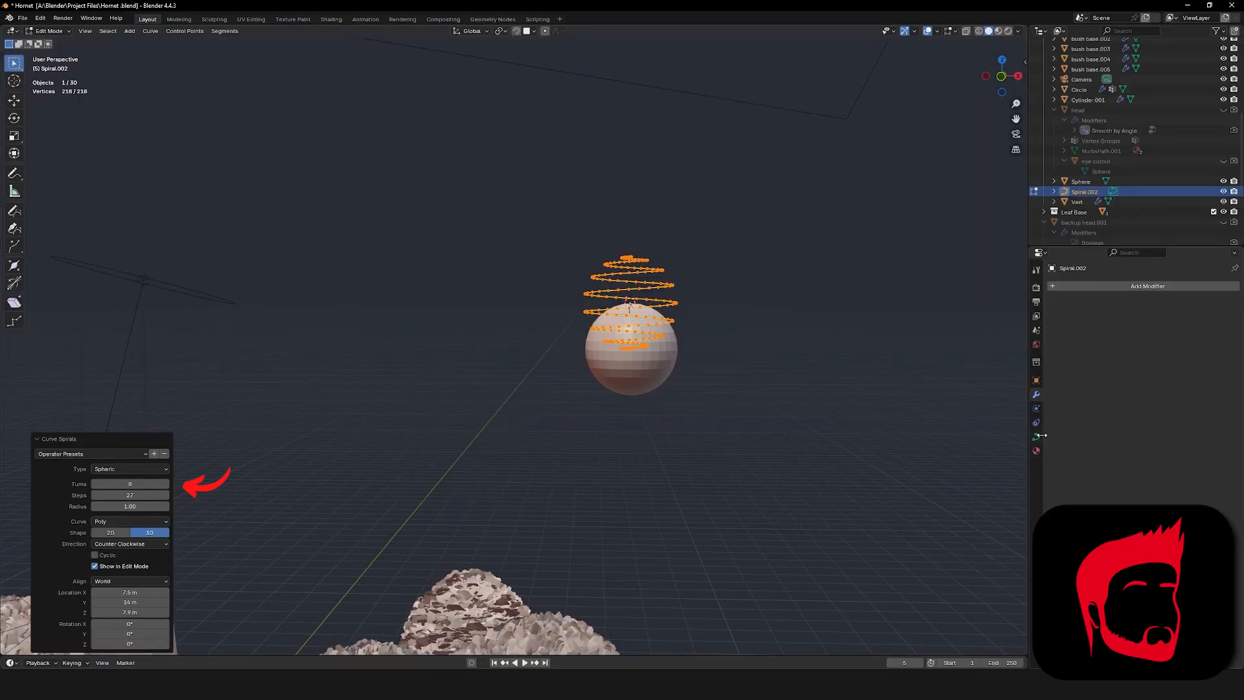
left_click(1036, 437)
left_click_drag(1175, 478, 1189, 479)
middle_click_drag(913, 440, 909, 487)
scroll(747, 422, "up", 5)
middle_click_drag(740, 382, 787, 305)
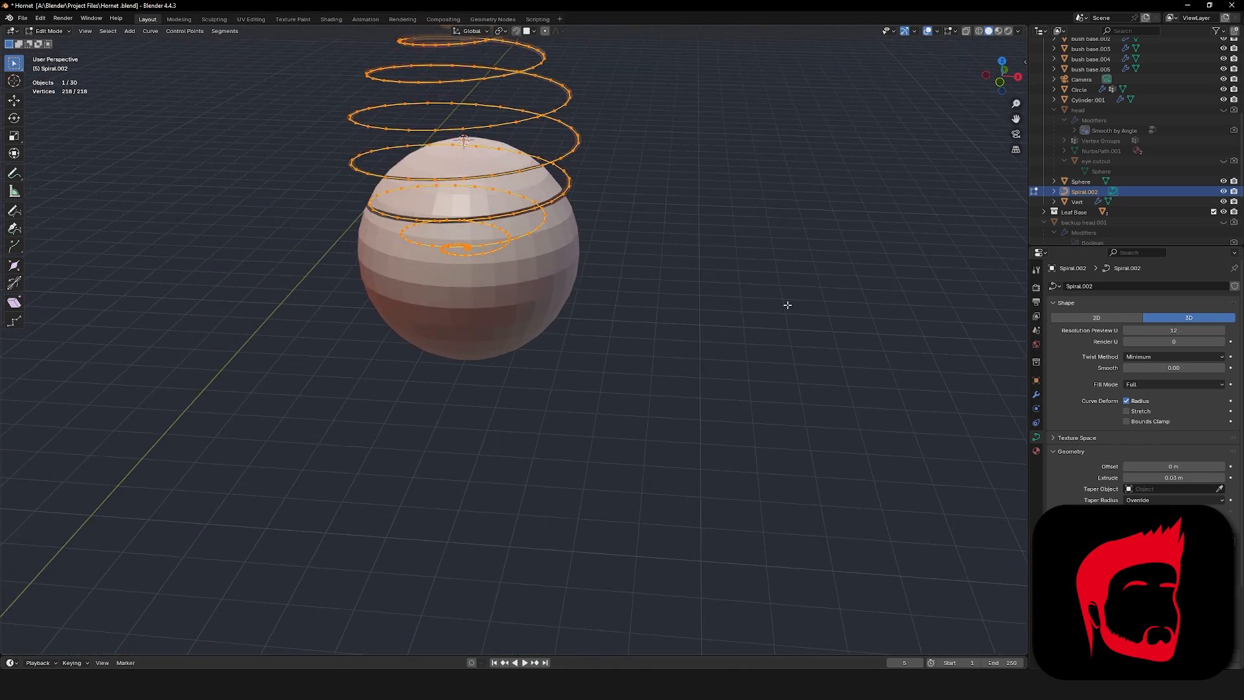
left_click(979, 33)
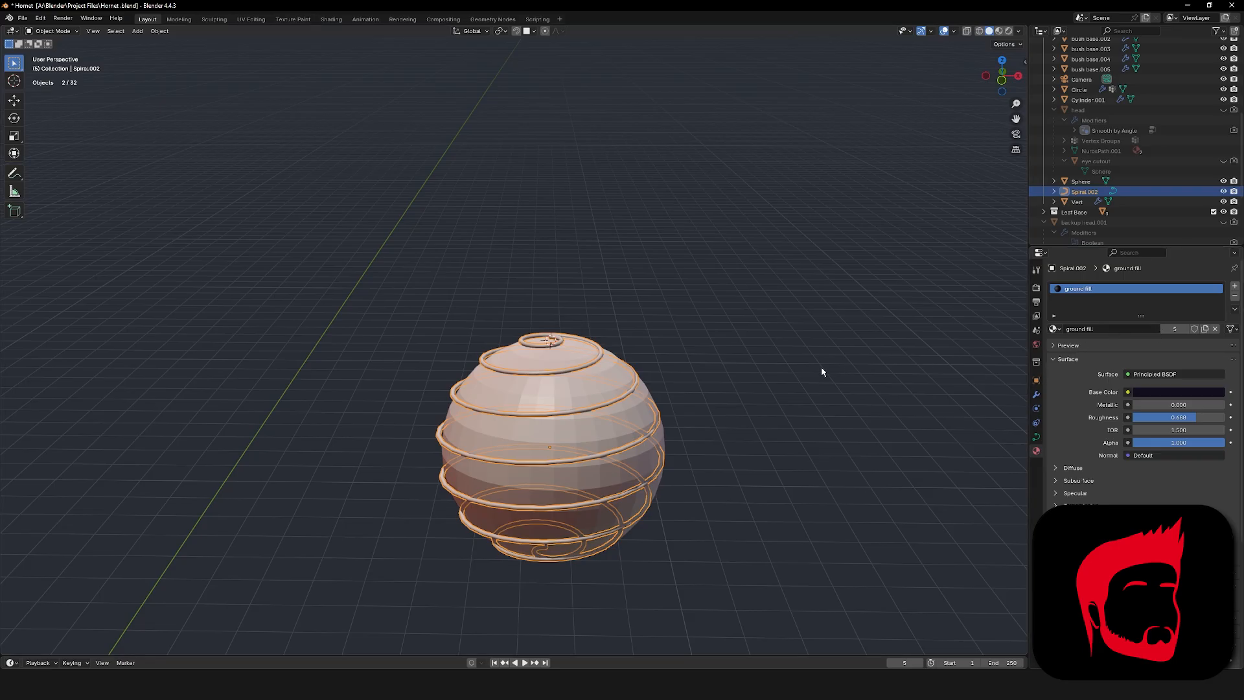
Return to Object Mode, select only the sphere and switch the viewport shading to Material Preview.
left_click(768, 383)
left_click(614, 407)
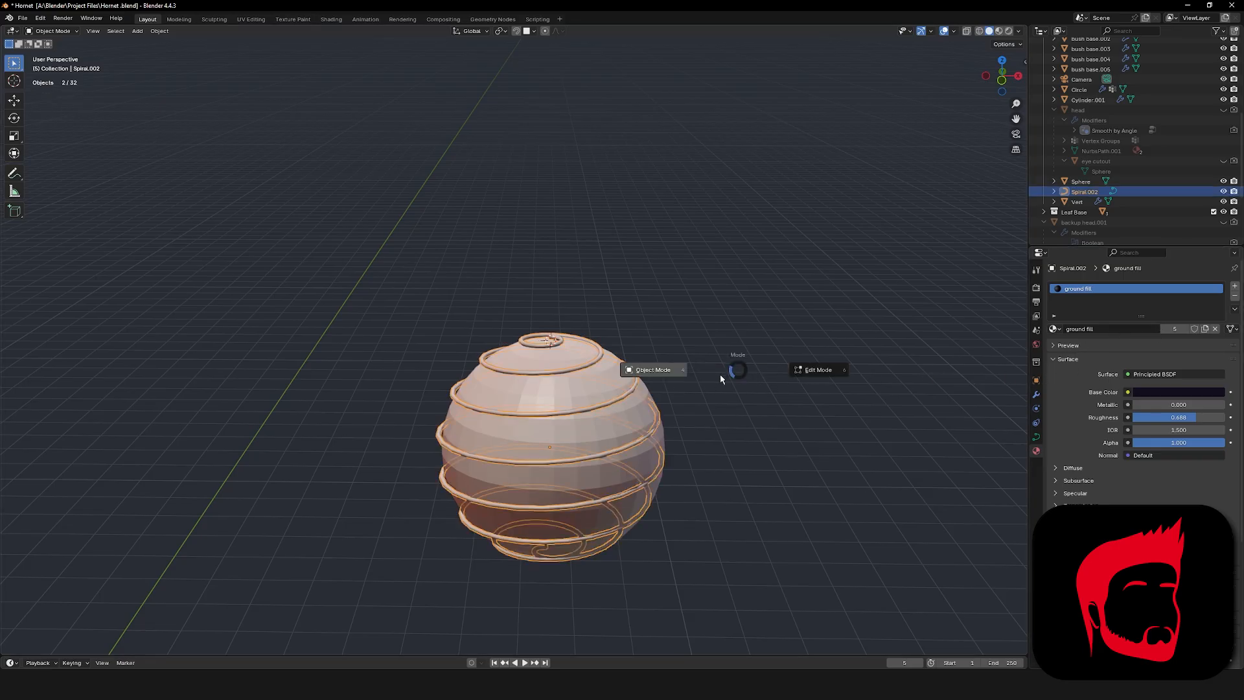
left_click(644, 368)
key("Tab")
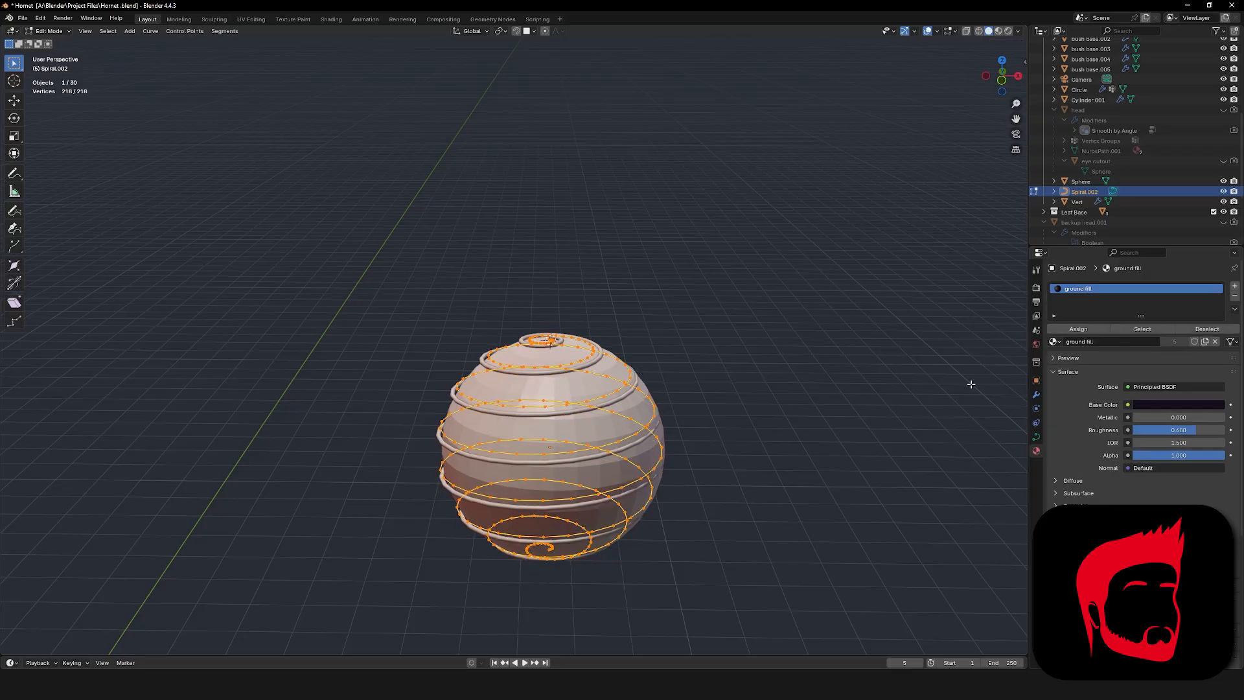
left_click(860, 352)
key("Tab")
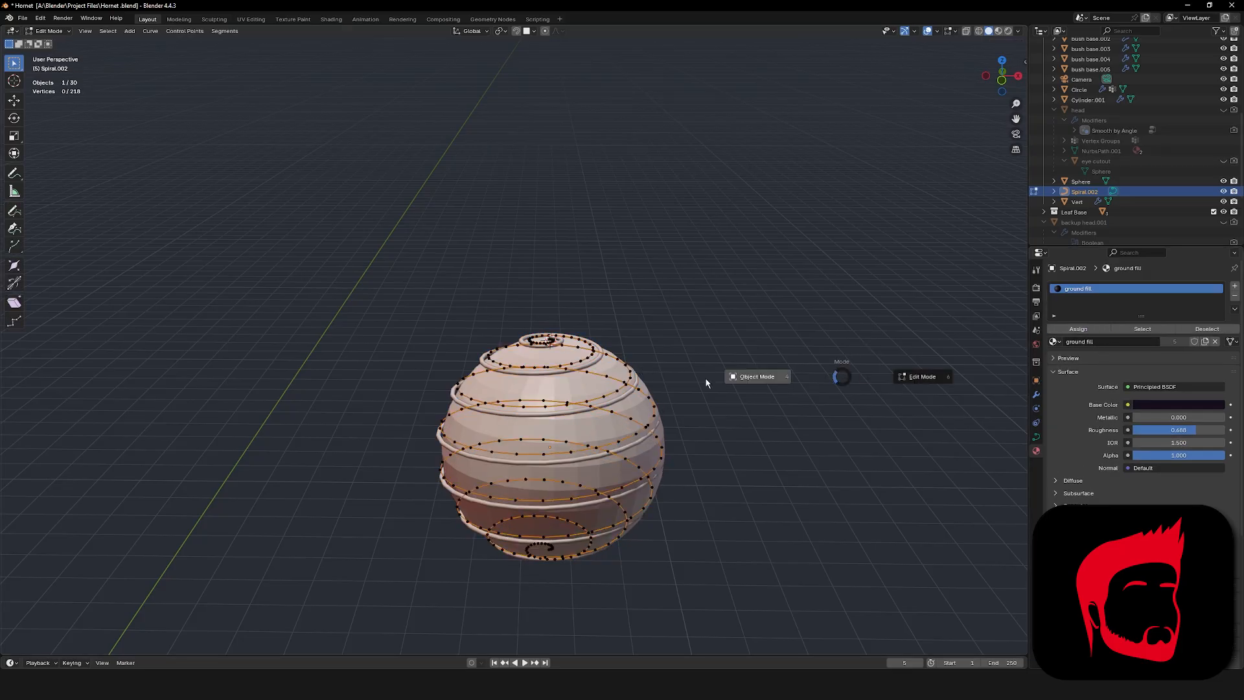
left_click(706, 383)
left_click(773, 364)
left_click(624, 429)
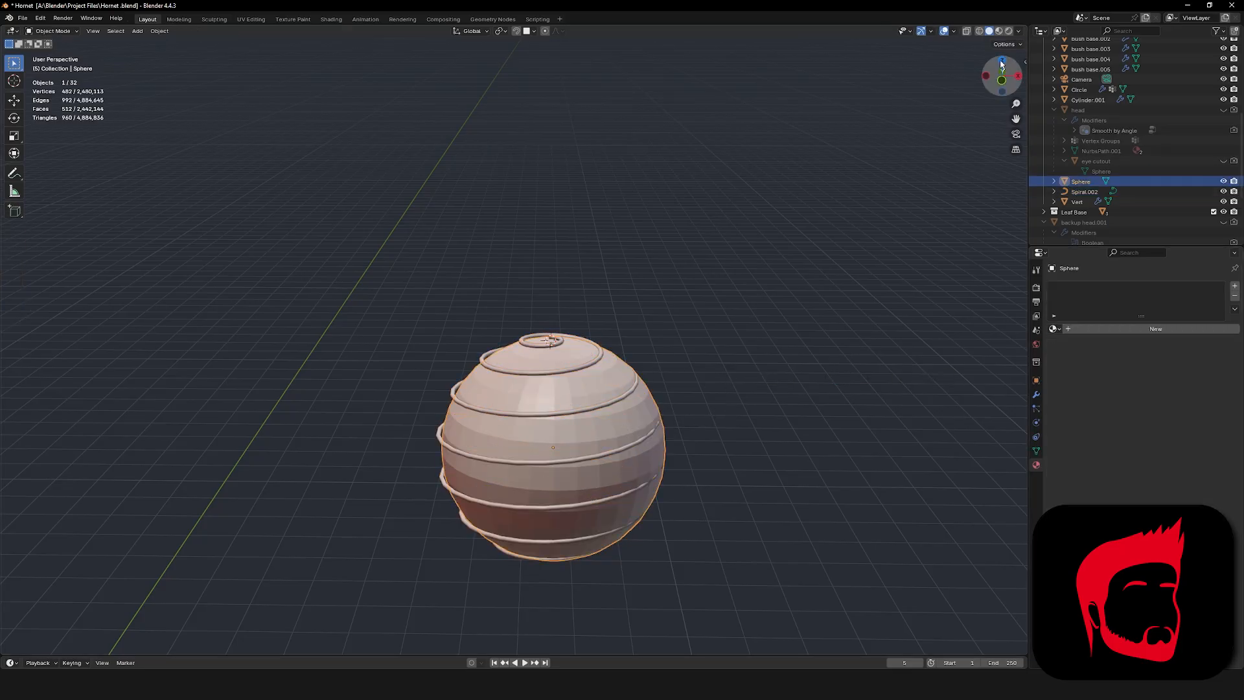
left_click(999, 32)
middle_click_drag(707, 313, 724, 295)
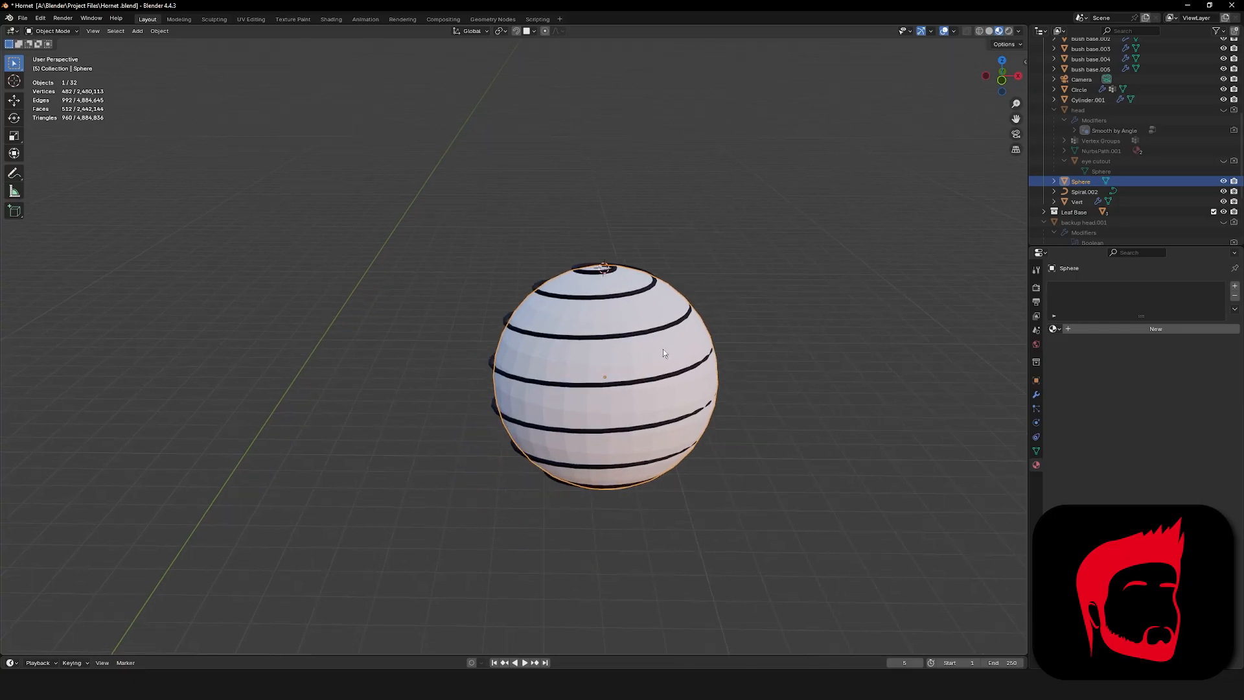
Scale the spiral to 1.016 and shift it slightly along X so it wraps evenly around the sphere.
left_click(627, 337, "shift")
key("s")
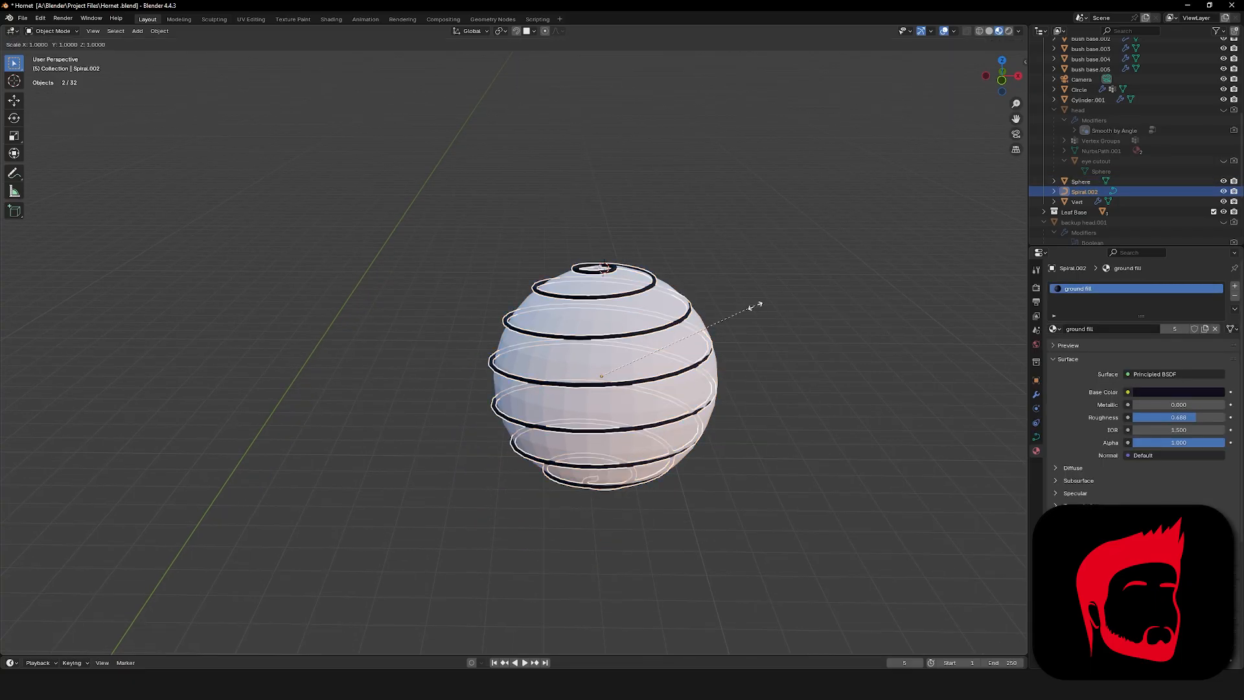
left_click(757, 307)
key("g")
key("x")
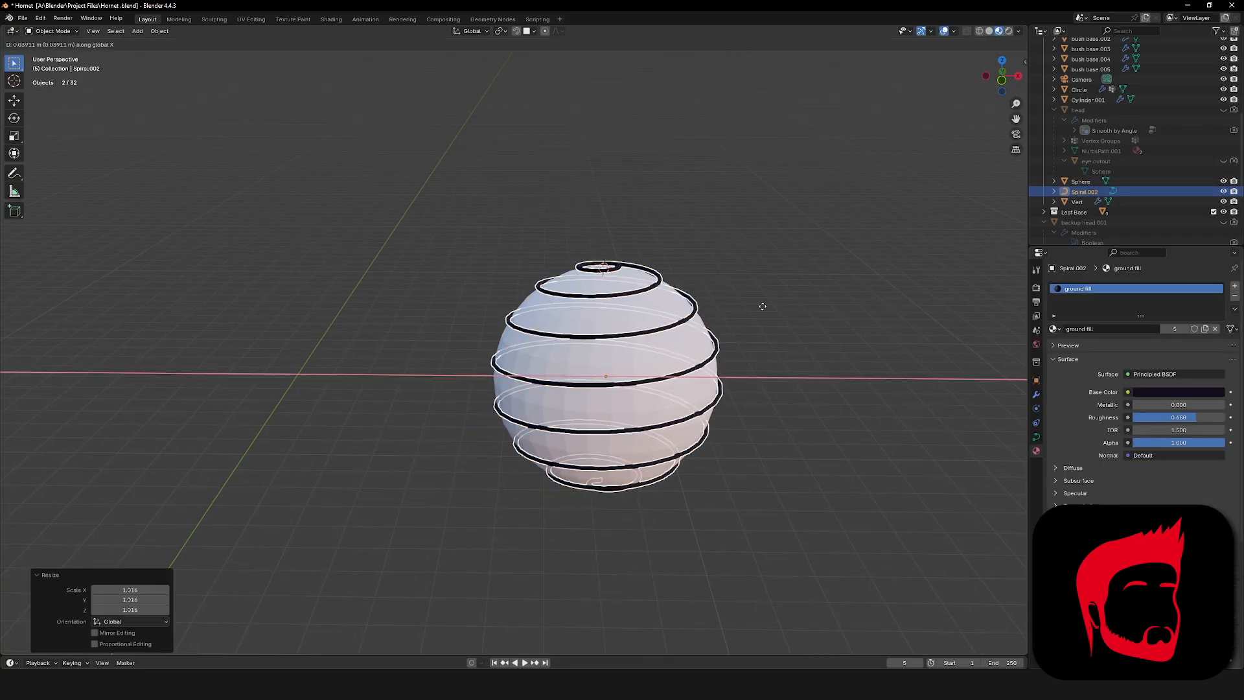
left_click(764, 311)
Apply smooth shading to the sphere inside the spiral.
mouse_move(762, 303)
middle_mouse_down()
mouse_move(766, 283)
mouse_move(749, 296)
middle_mouse_up()
left_click(686, 355)
right_click(686, 360)
left_click(649, 322)
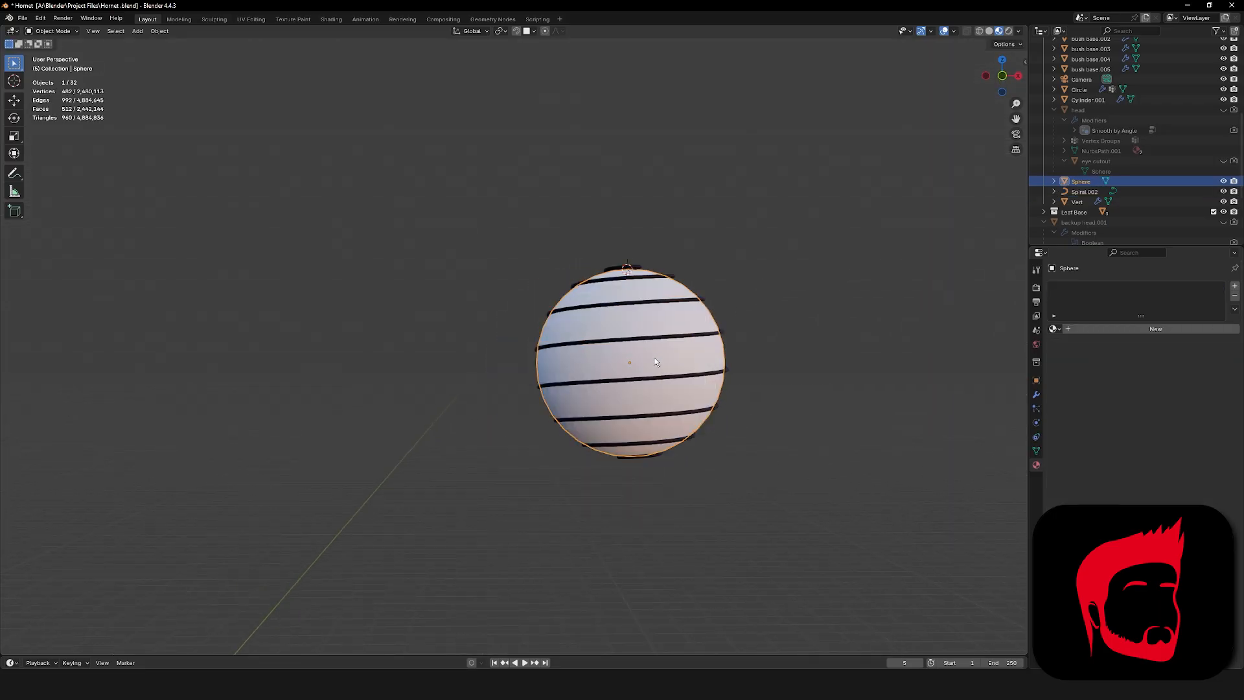
Convert the spiral curve to a mesh and join the green sphere to it as one object.
middle_click_drag(894, 347, 747, 391)
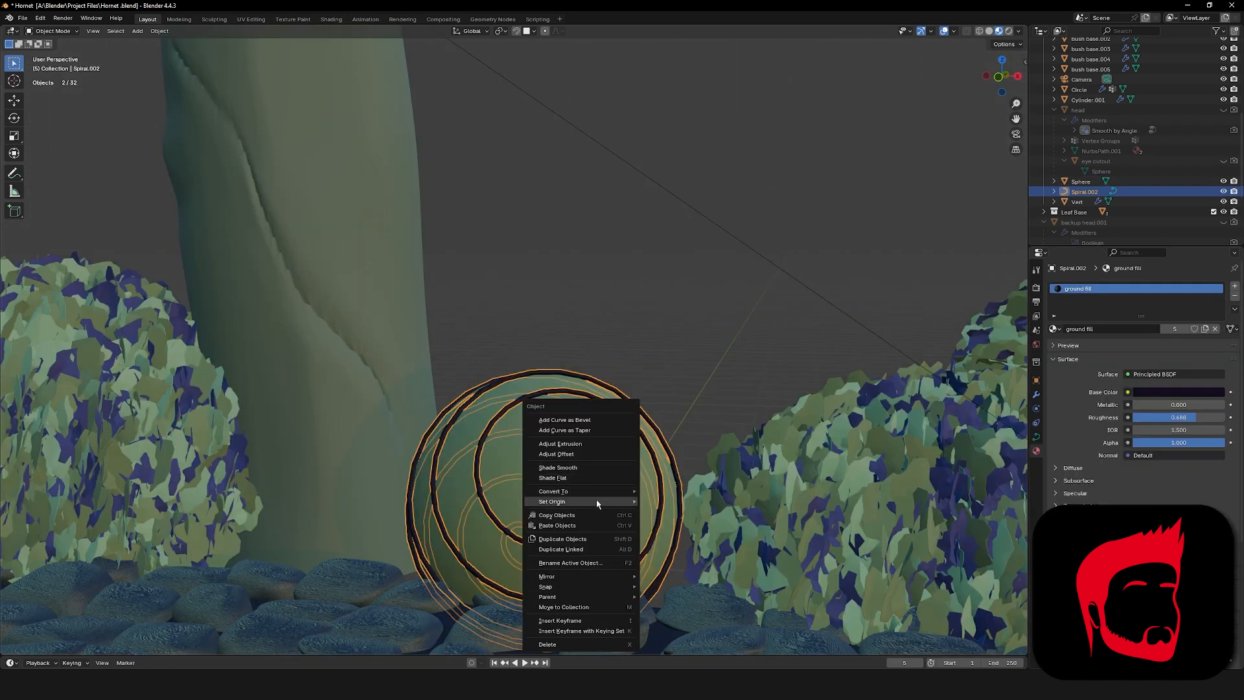
mouse_move(597, 498)
left_click(674, 496)
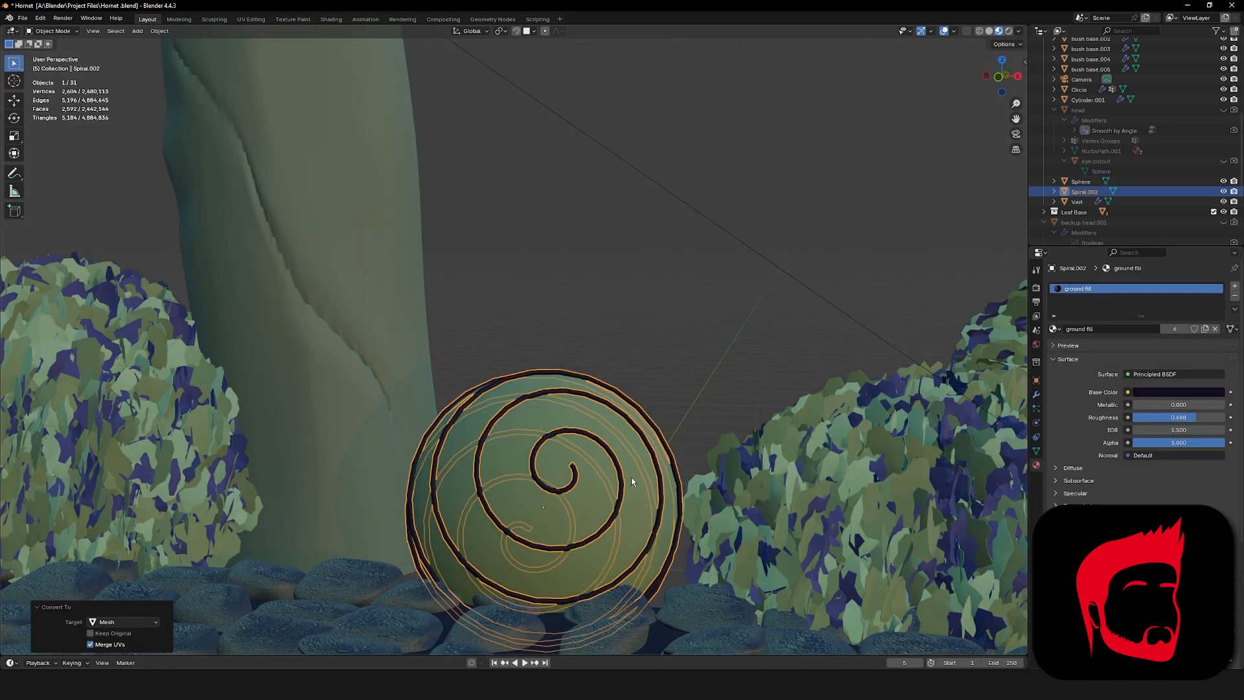
left_click(604, 489)
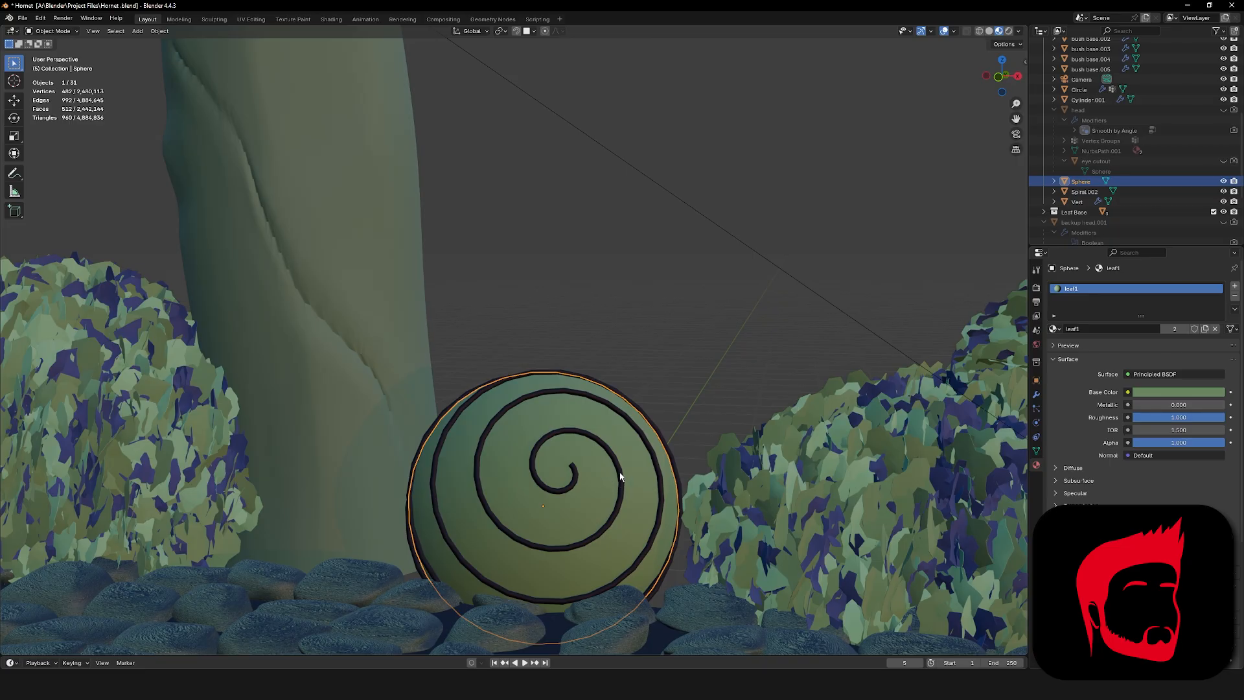
left_click(620, 476, "shift")
key("ctrl+j")
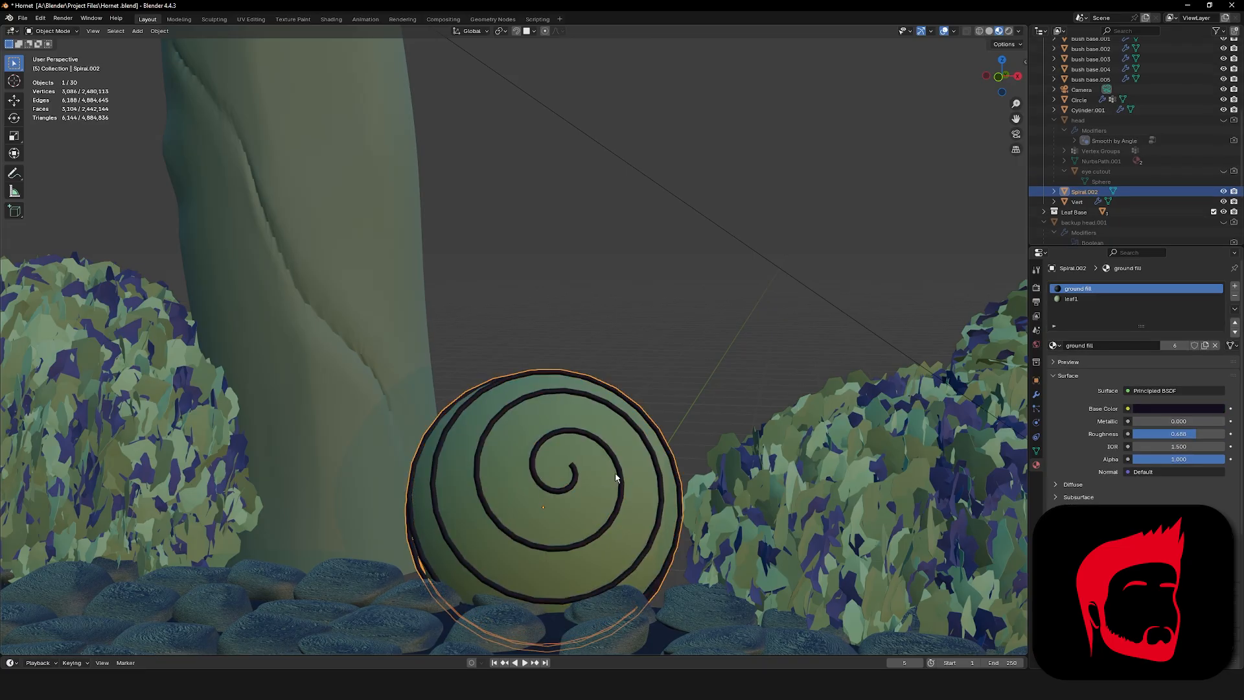
Duplicate the spiral ball about 1.4 m along X, 0.5 m along Y and 2 m up, then trackball-rotate it about -40.7° and -11.5°.
key("g")
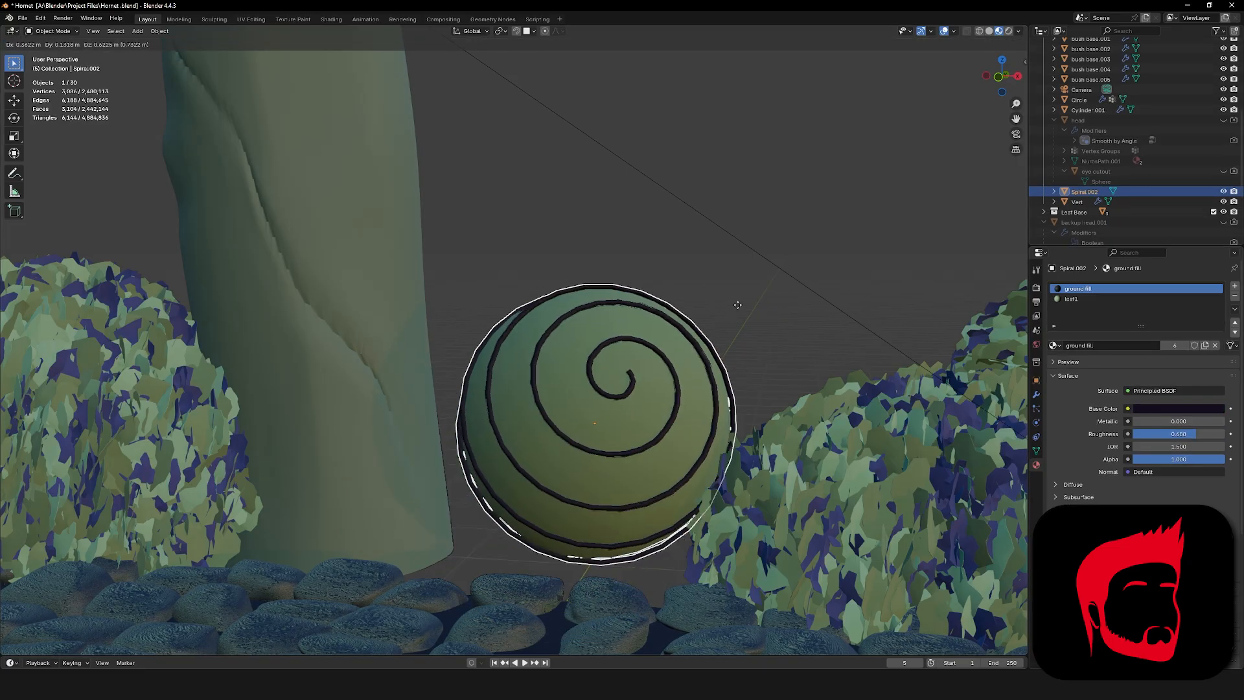
right_click(663, 274)
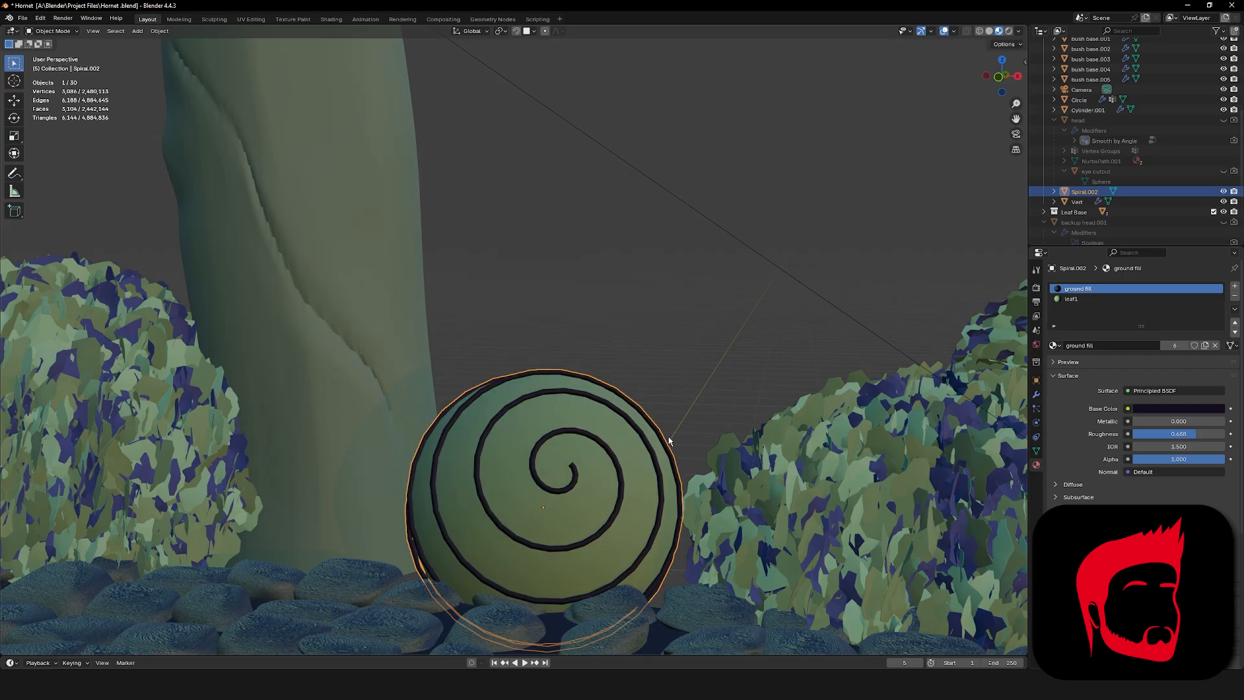
key("shift+d")
left_click(865, 176)
middle_click_drag(851, 224, 717, 406, "shift")
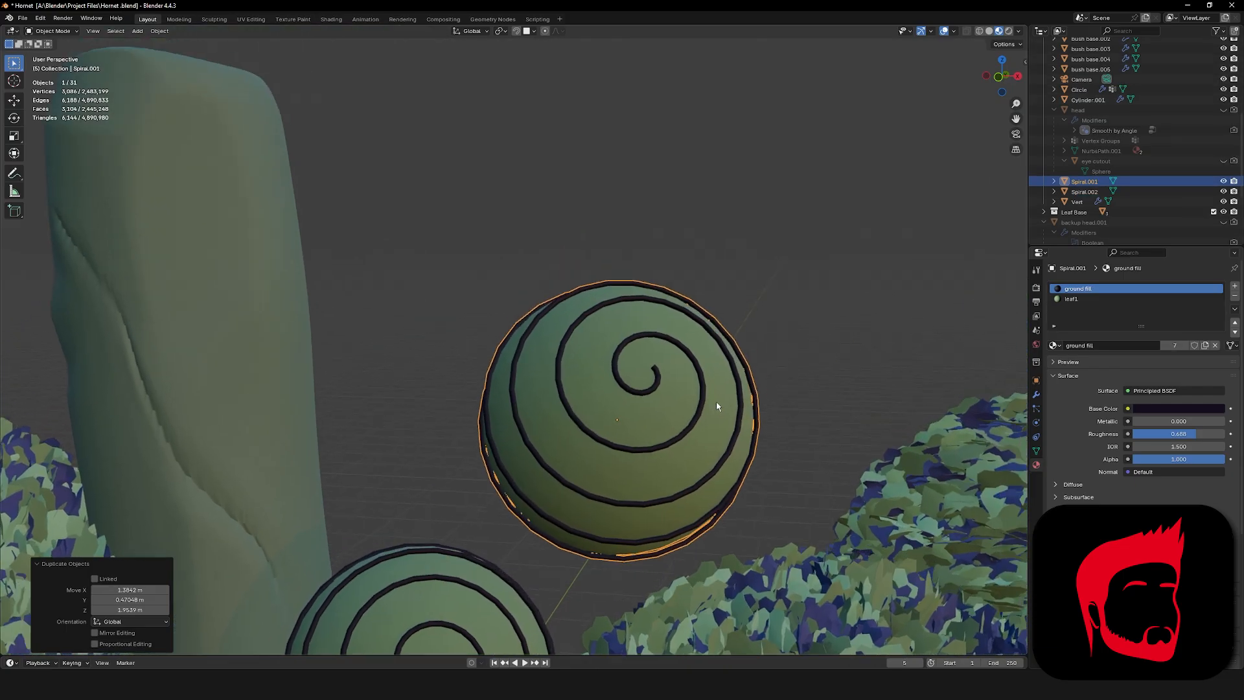
key("r")
key("r")
left_click(722, 340)
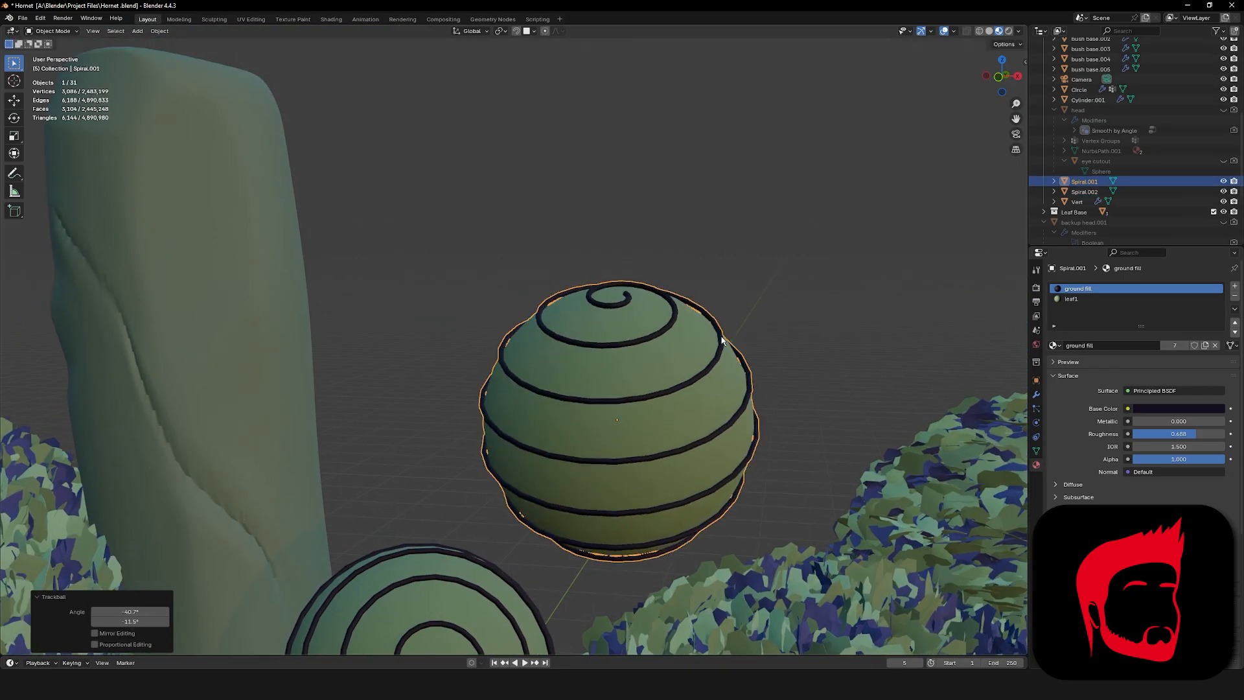
Stretch the duplicated spiral ball by 1.464 along its local Z axis and scale it up uniformly by 1.34.
key("g")
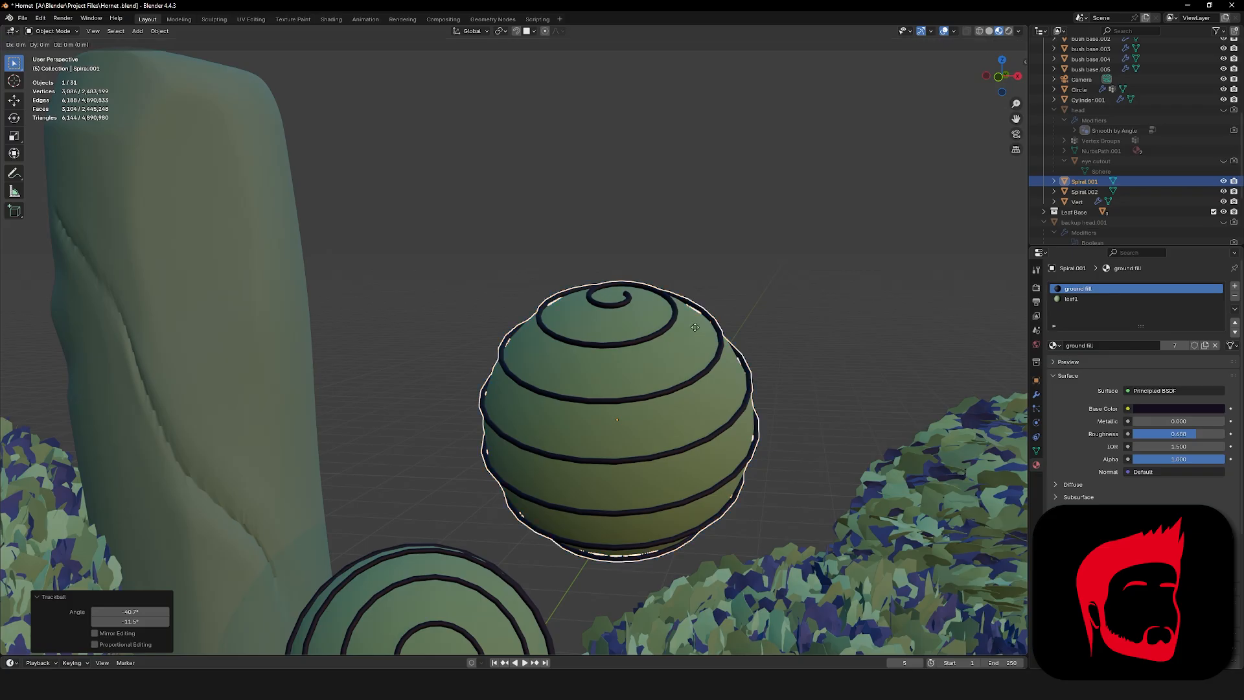
key("Escape")
key("s")
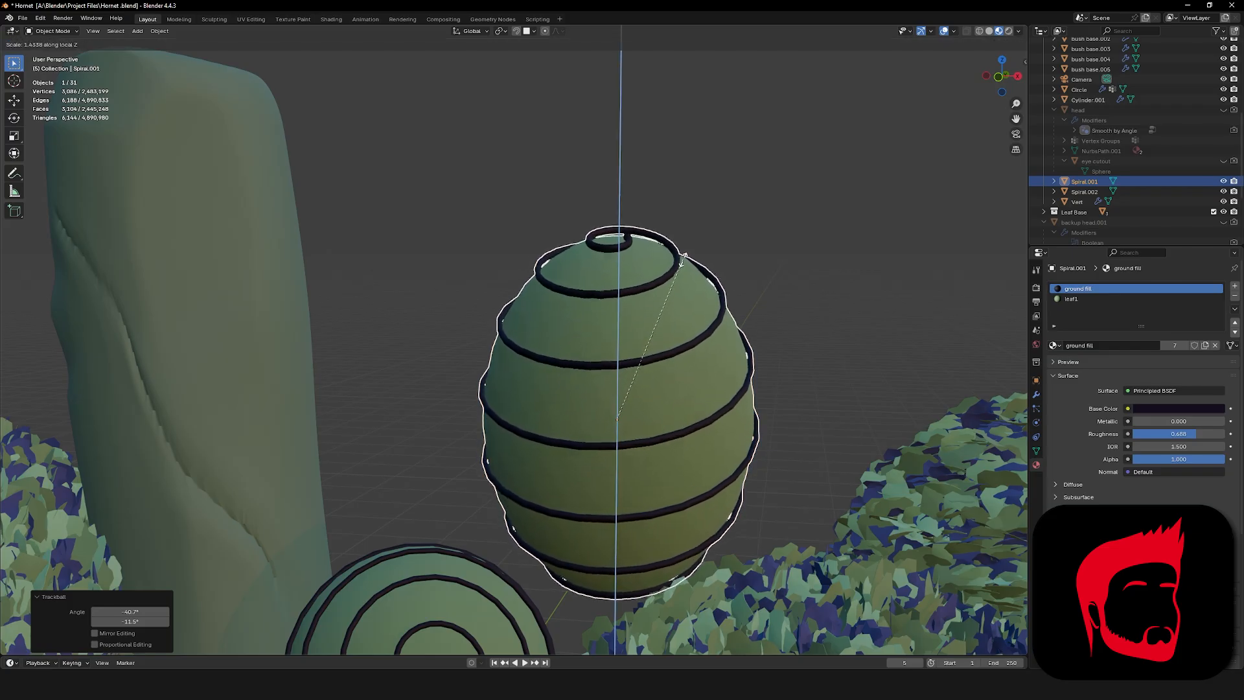
left_click(687, 283)
middle_click_drag(687, 284, 688, 330)
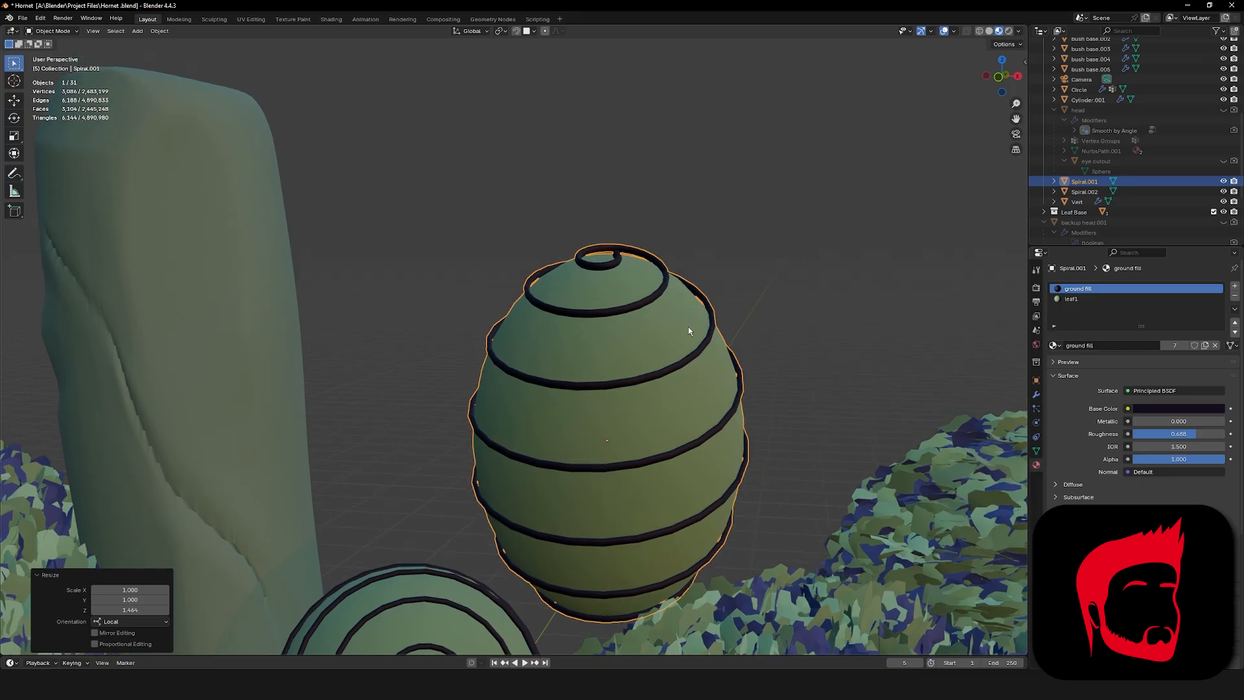
key("s")
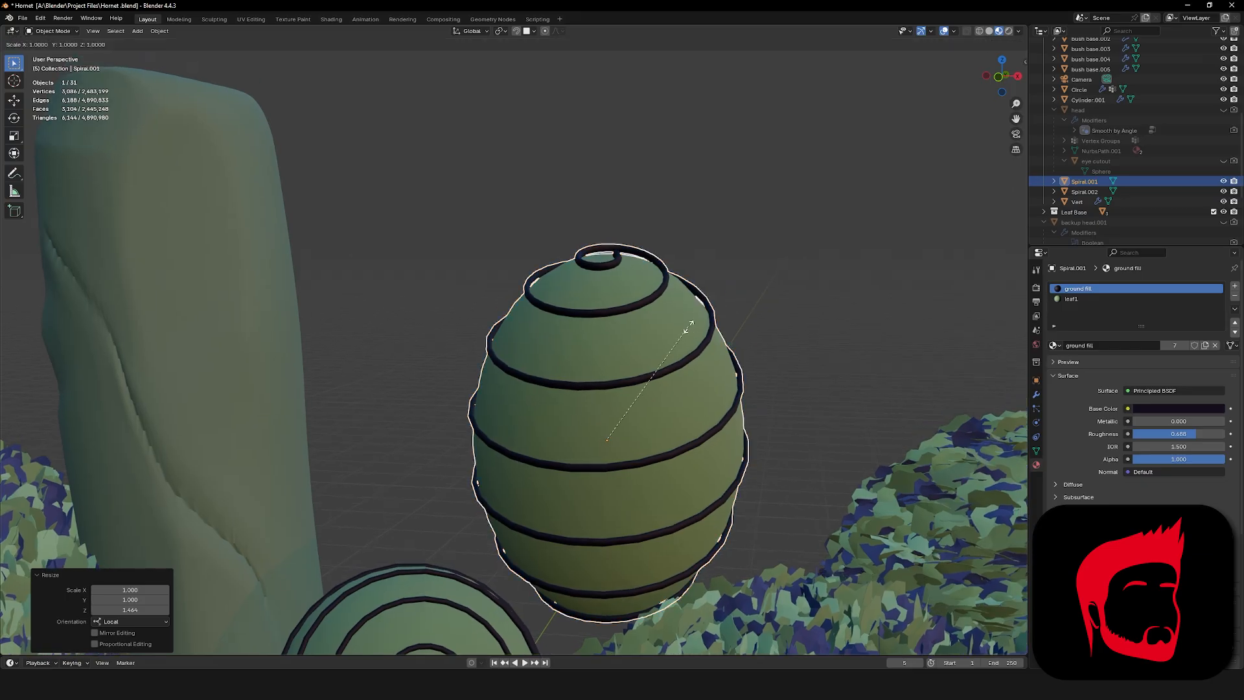
left_click(749, 317)
scroll(739, 324, "down", 5)
scroll(692, 330, "up", 1)
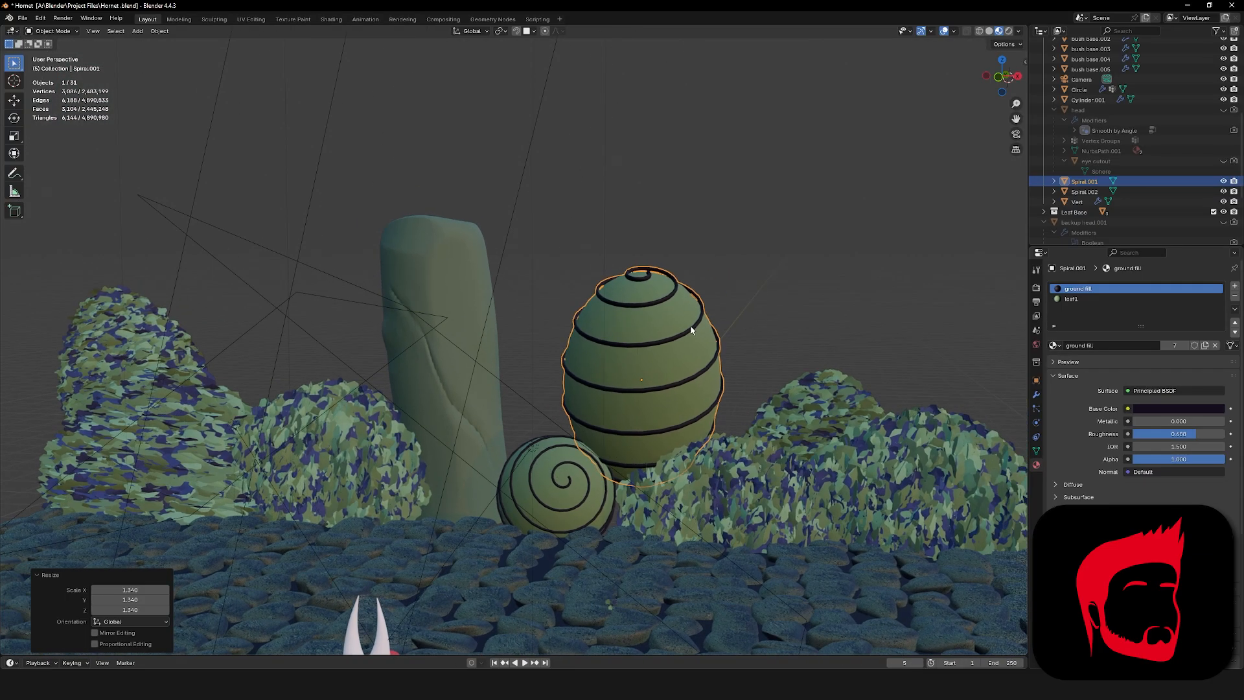
Rotate the egg-shaped spiral ball about 15° in the view and adjust its tilt with a free trackball rotation.
middle_click_drag(691, 331, 663, 332, "shift")
key("r")
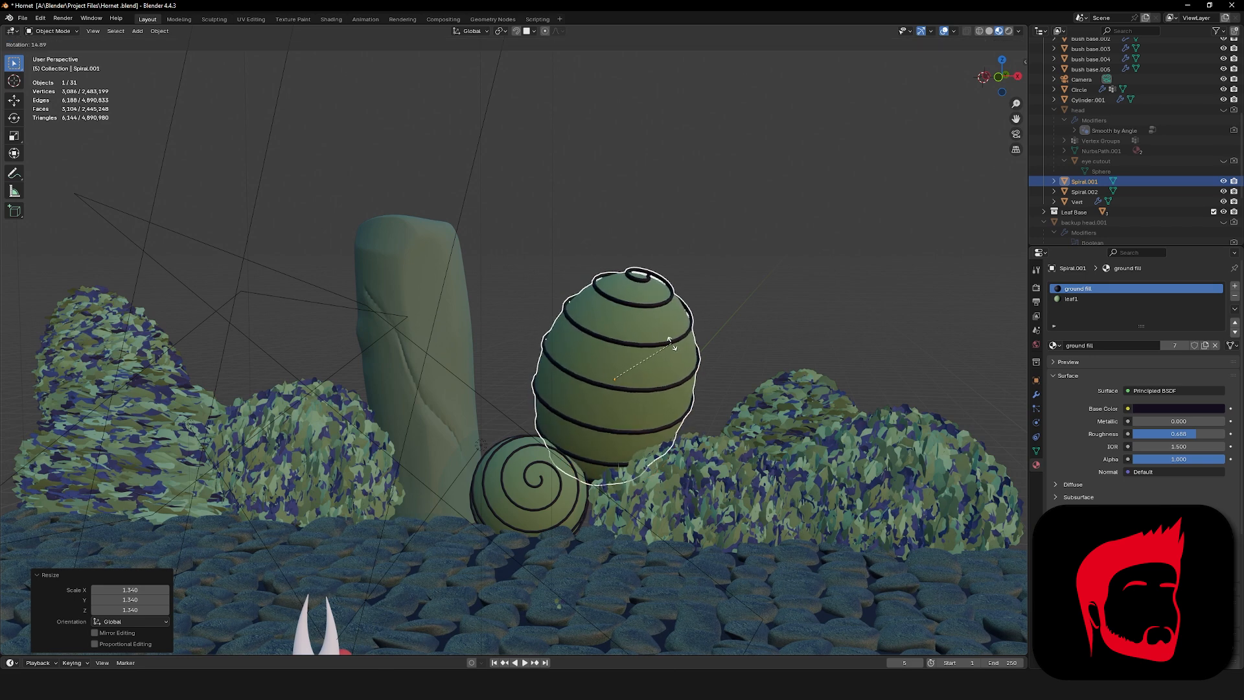
left_click(670, 340)
key("r")
key("r")
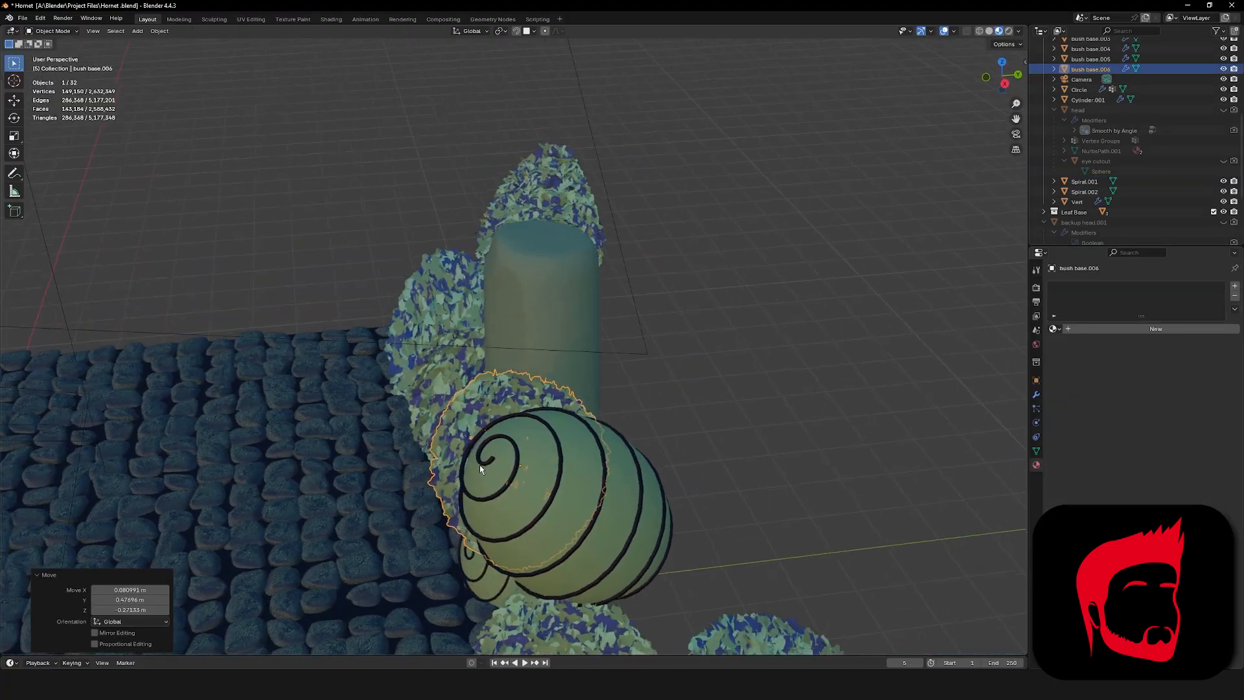
Sculpt bush base.006 behind the small spiral ball with the Grab brush, pulling its lower sides outward and down.
key("ctrl+Tab")
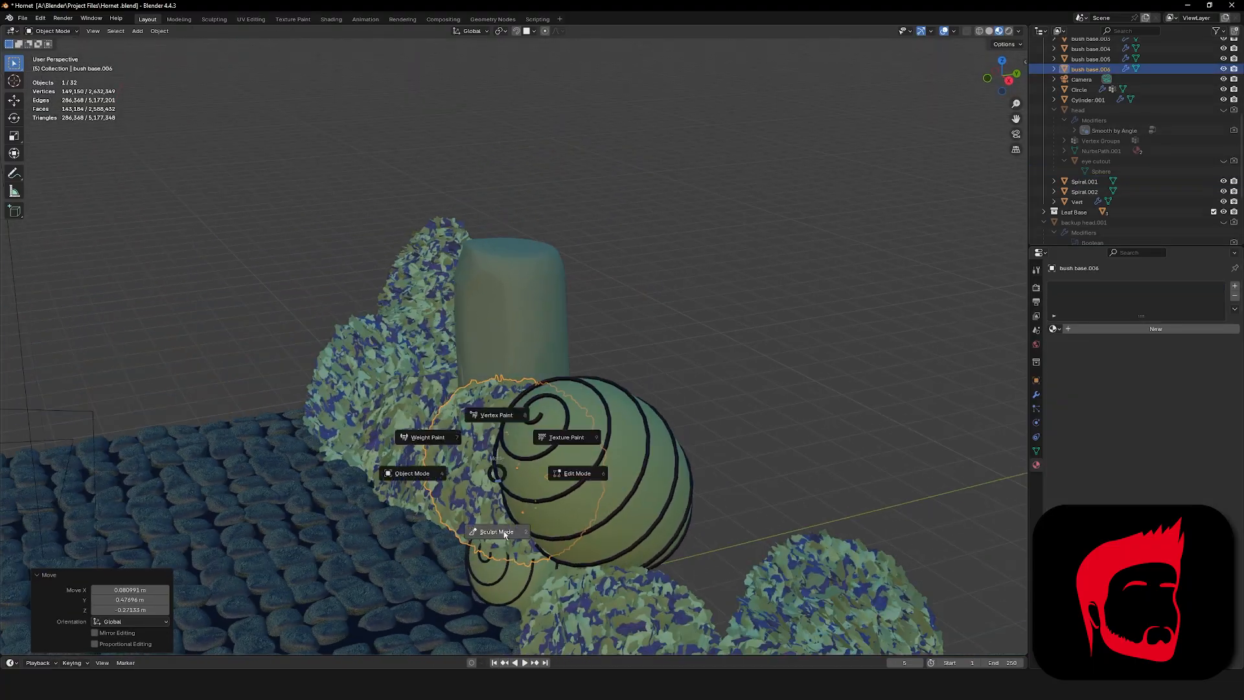
left_click(505, 534)
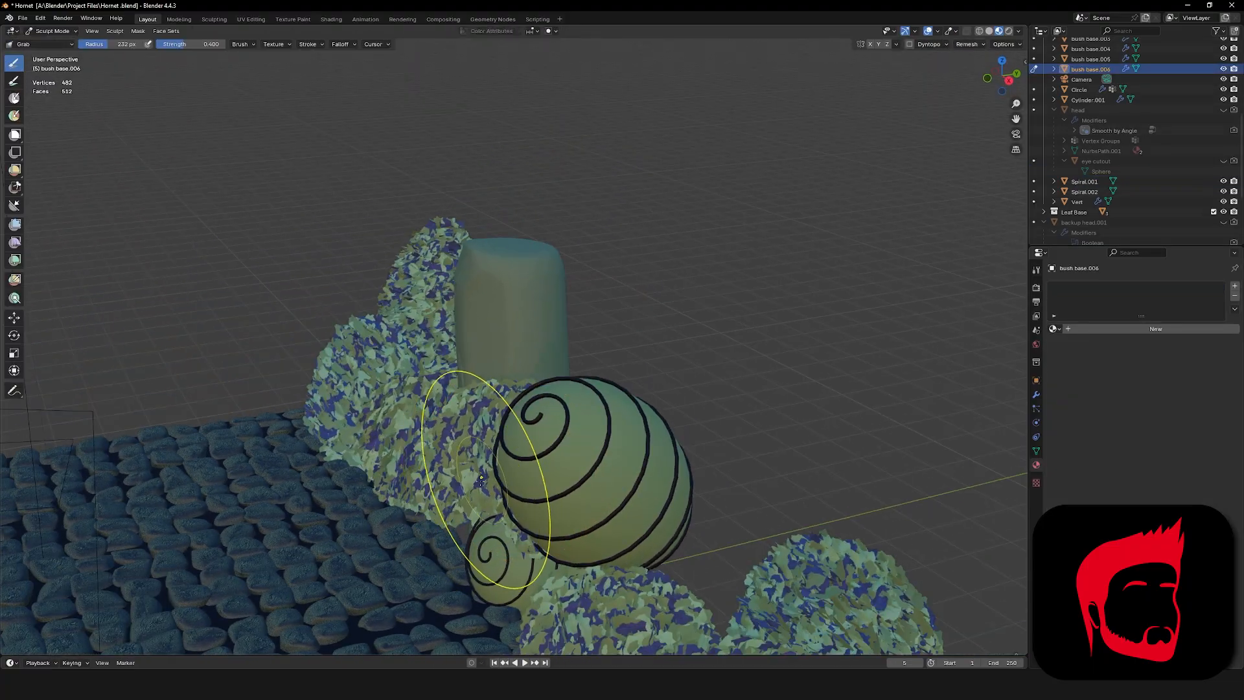
middle_click_drag(480, 480, 603, 443)
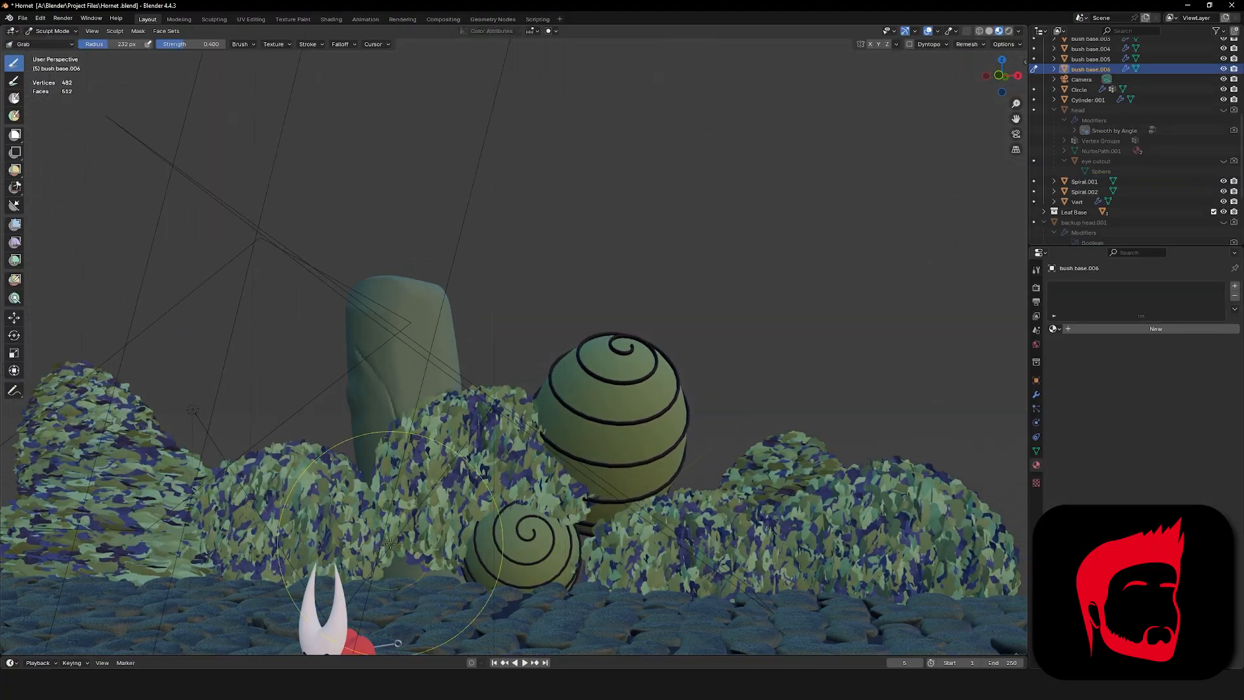
mouse_move(436, 528)
left_mouse_down()
mouse_move(444, 537)
mouse_move(424, 545)
left_mouse_up()
left_click_drag(578, 518, 598, 531)
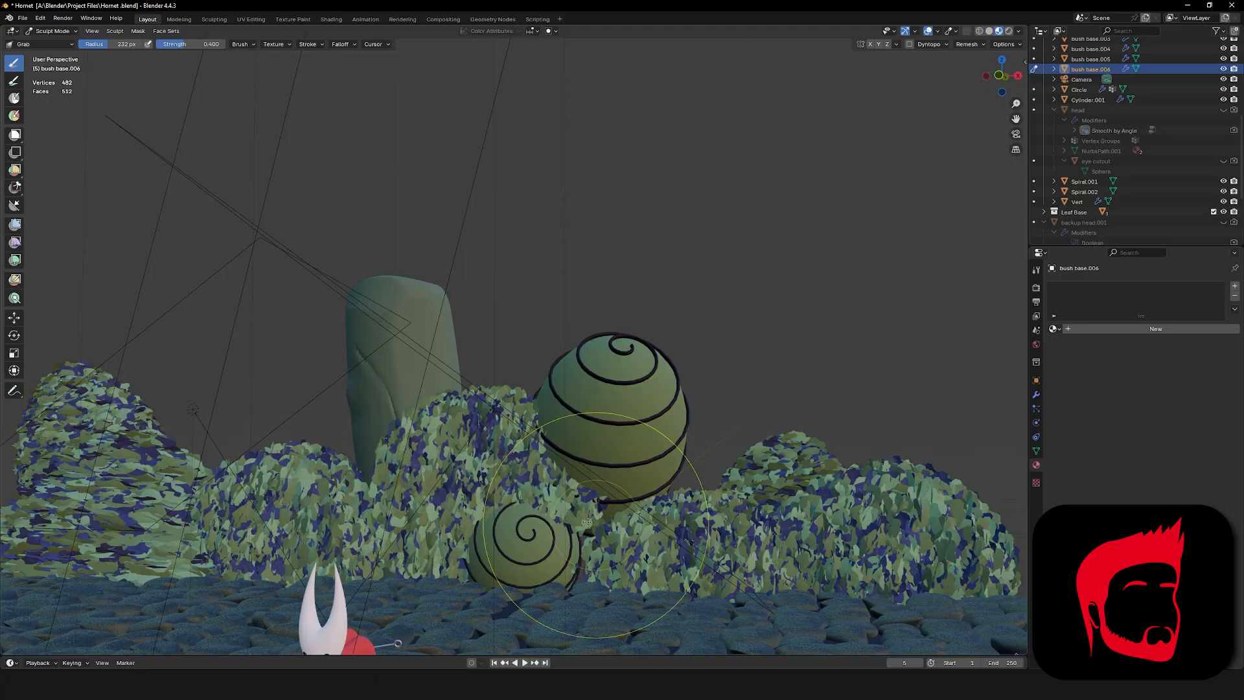
middle_click_drag(573, 479, 698, 503)
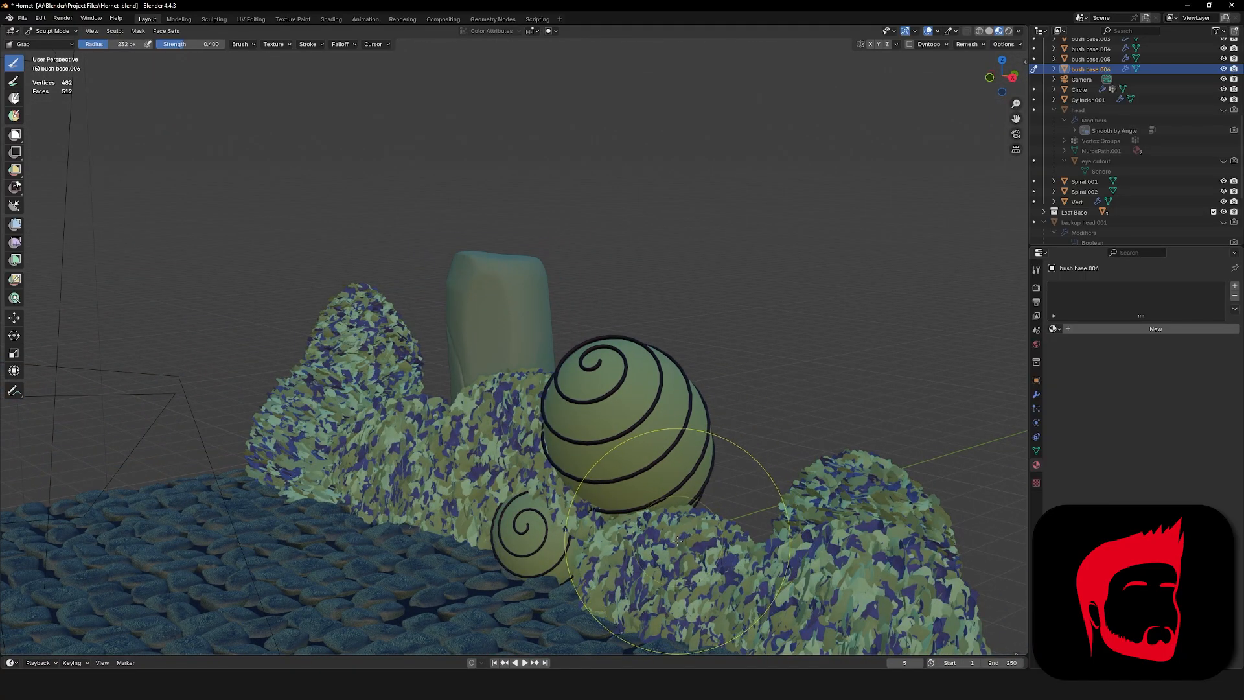
Switch sculpting to the neighbouring bushes and pull bush base.007 up into a tall, bulging column with the Grab brush.
key("alt+q")
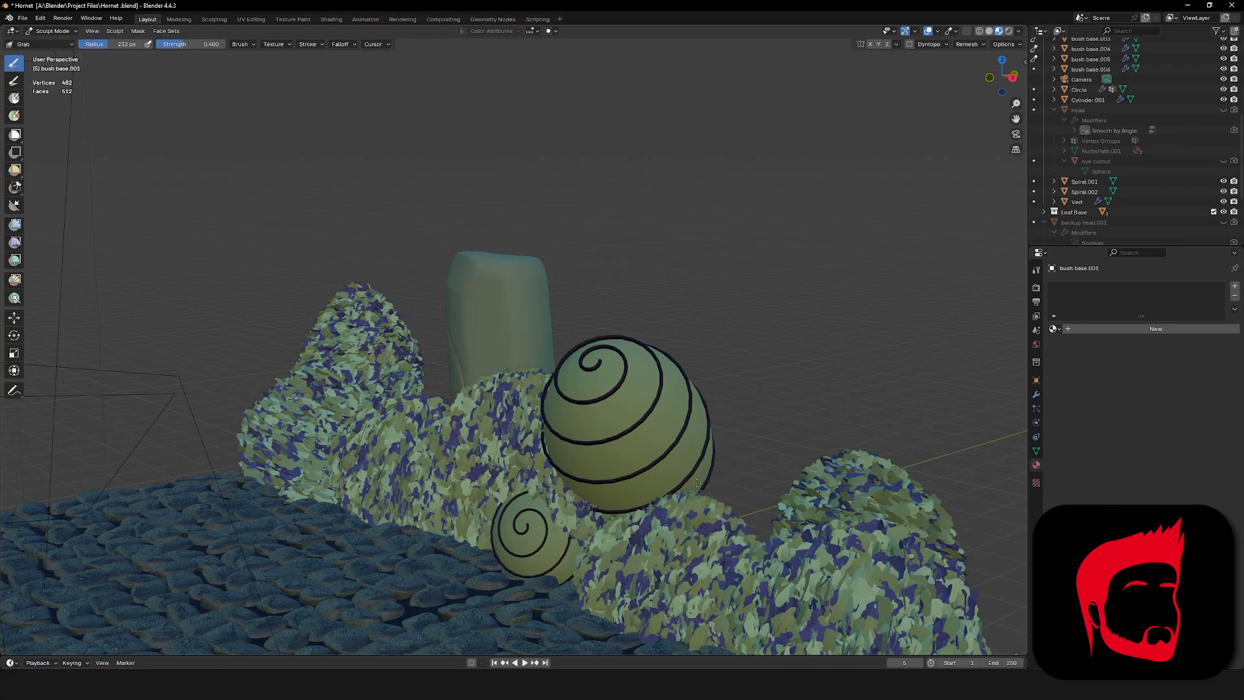
mouse_move(697, 483)
middle_mouse_down()
mouse_move(644, 548)
mouse_move(720, 489)
mouse_move(632, 535)
mouse_move(584, 528)
mouse_move(719, 489)
middle_mouse_up()
scroll(665, 418, "down", 5)
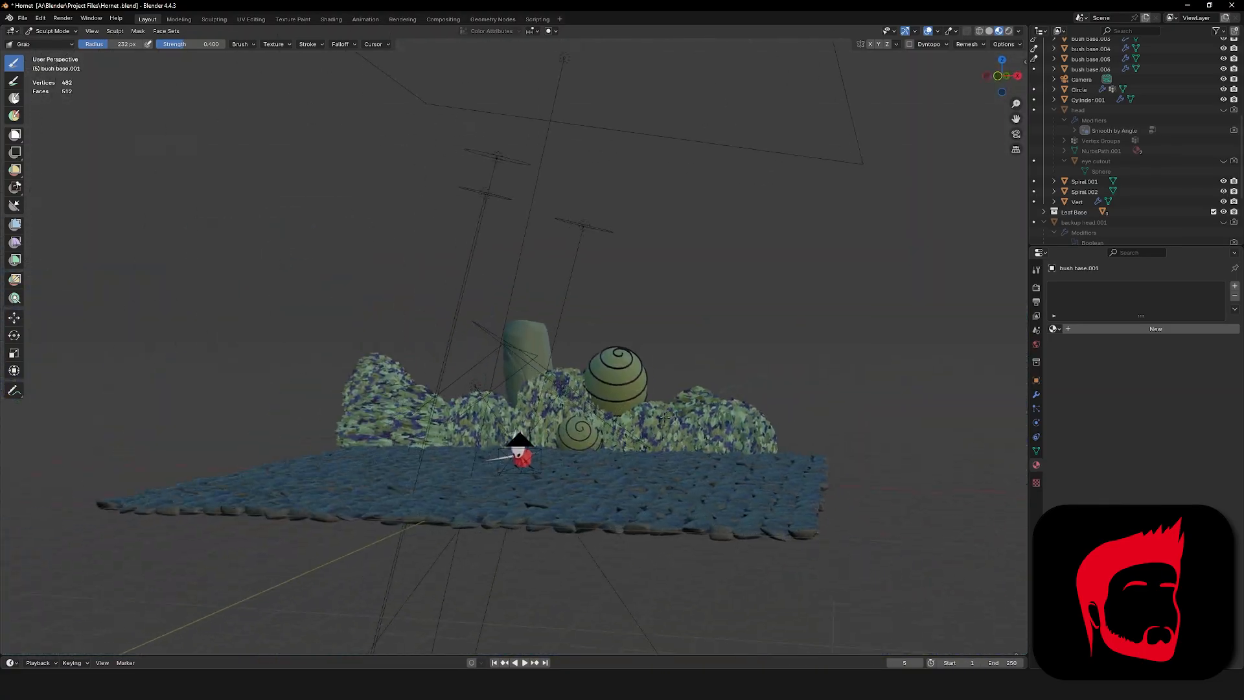
middle_click_drag(665, 418, 680, 448)
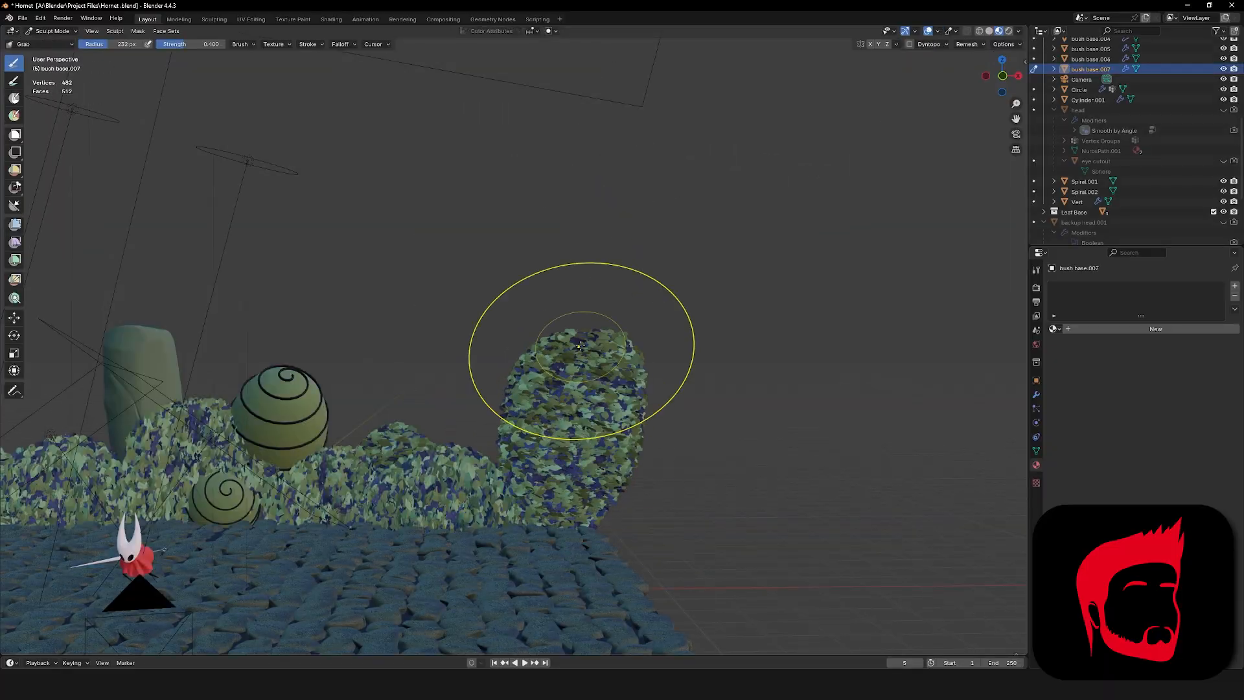
left_click_drag(582, 351, 562, 274)
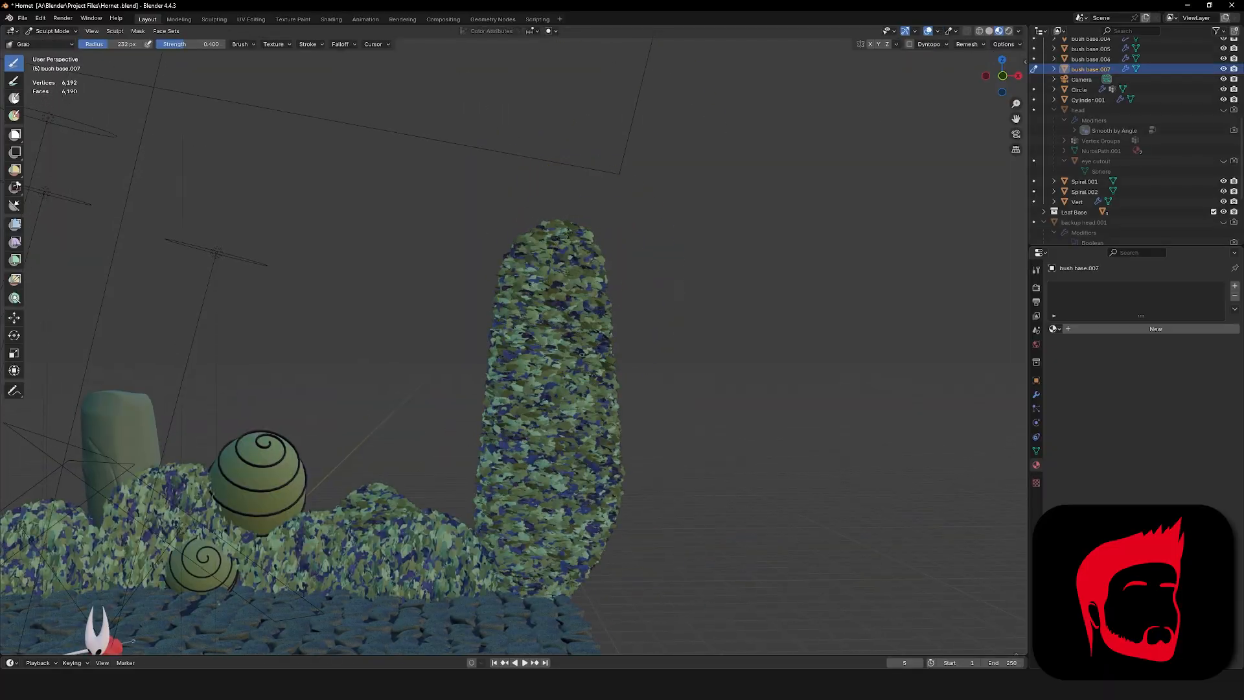
mouse_move(570, 337)
left_mouse_down()
mouse_move(505, 350)
mouse_move(532, 494)
left_mouse_up()
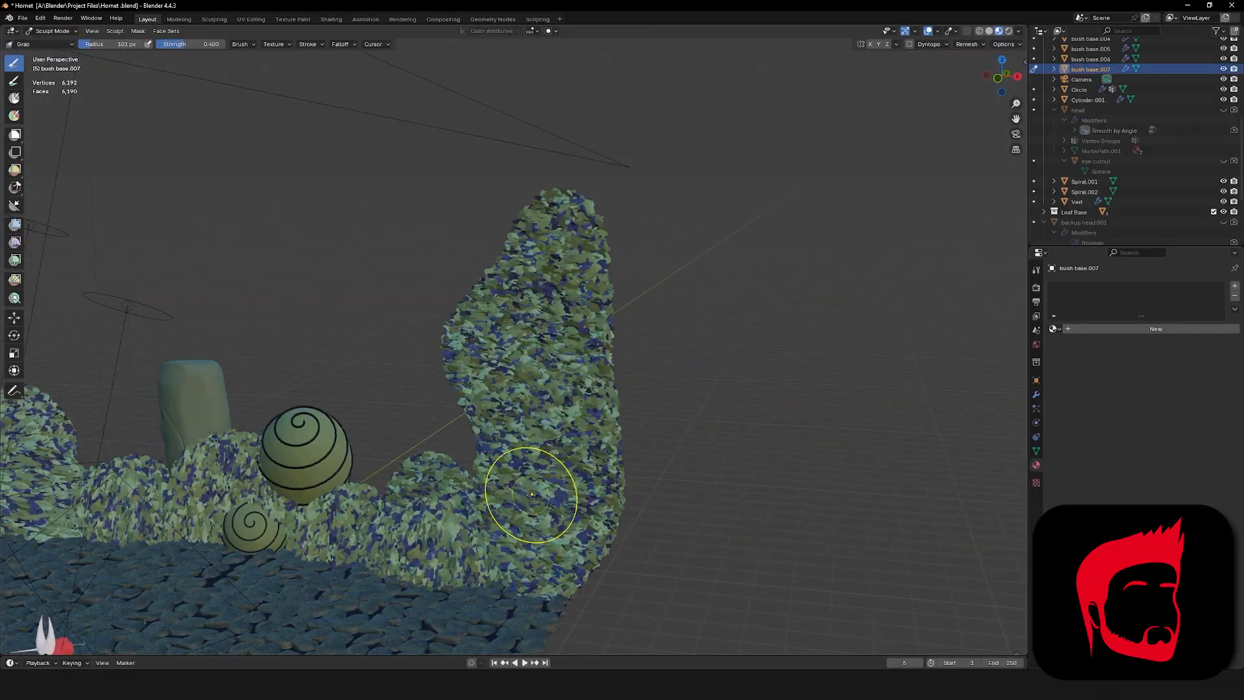
middle_click_drag(537, 477, 484, 388)
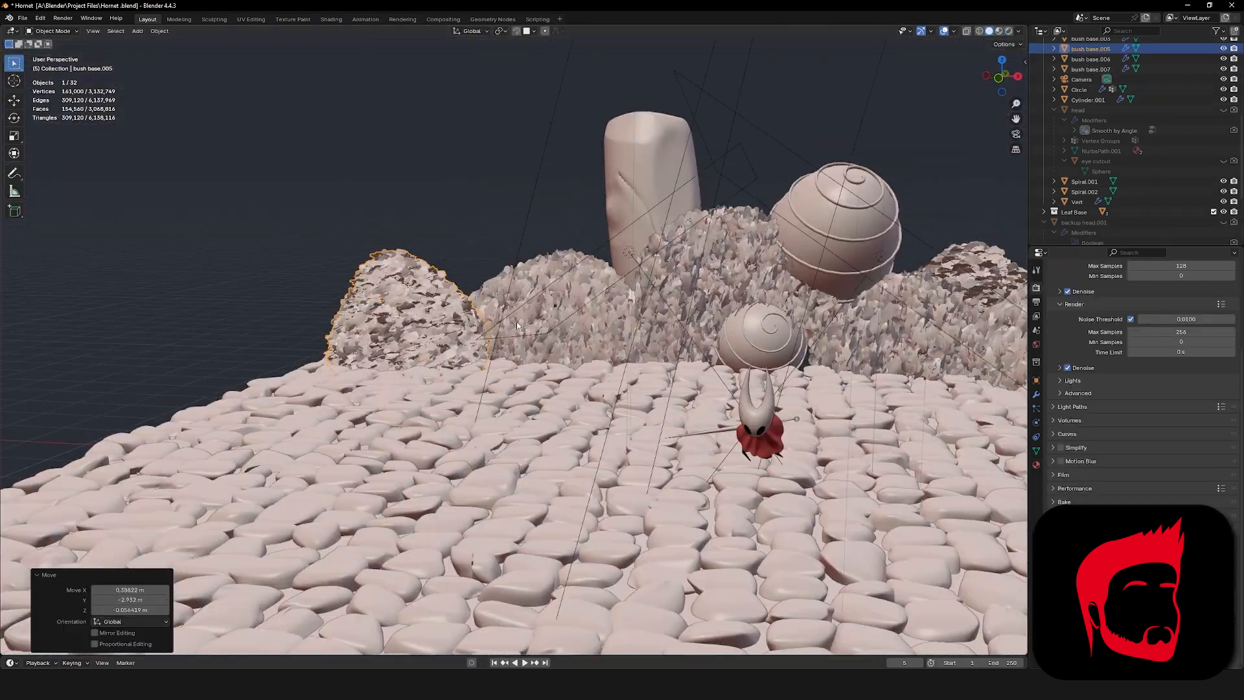
Duplicate the small spiral ball, place the copy between the two leftmost bushes and rotate it.
key("shift+d")
left_click(492, 324)
key("r")
left_click(492, 321)
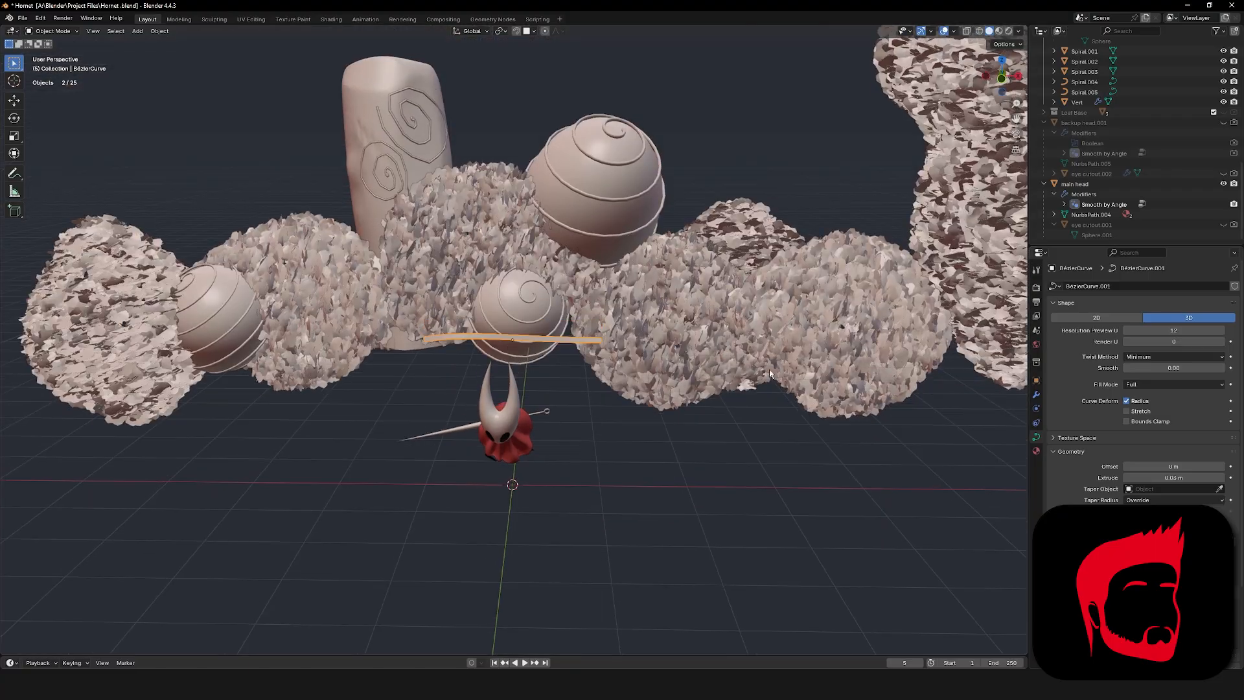
Set the Bézier curve's extrude depth to 0.01 m.
type(".01")
key("Return")
double_click(1168, 479)
type(".01")
key("Return")
scroll(576, 376, "up", 4)
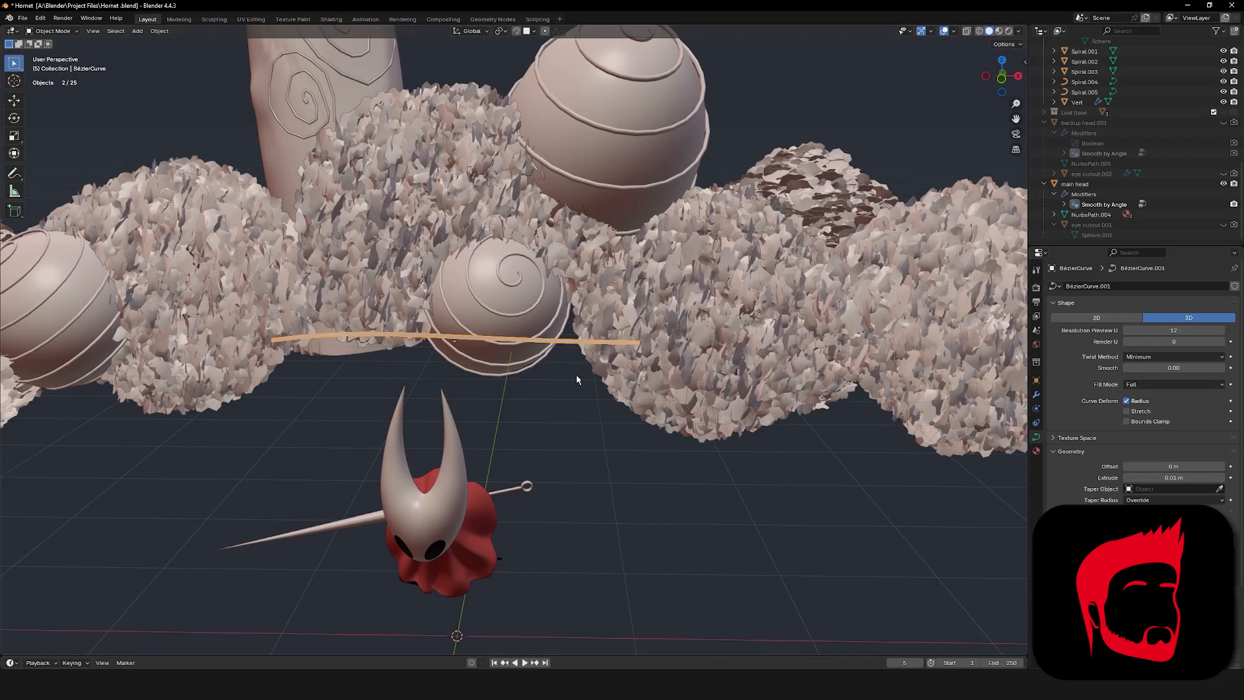
Move one end point of the Bézier curve to the eye of Hornet's needle.
key("Tab")
left_click(638, 343)
middle_click_drag(638, 342, 622, 428)
key("g")
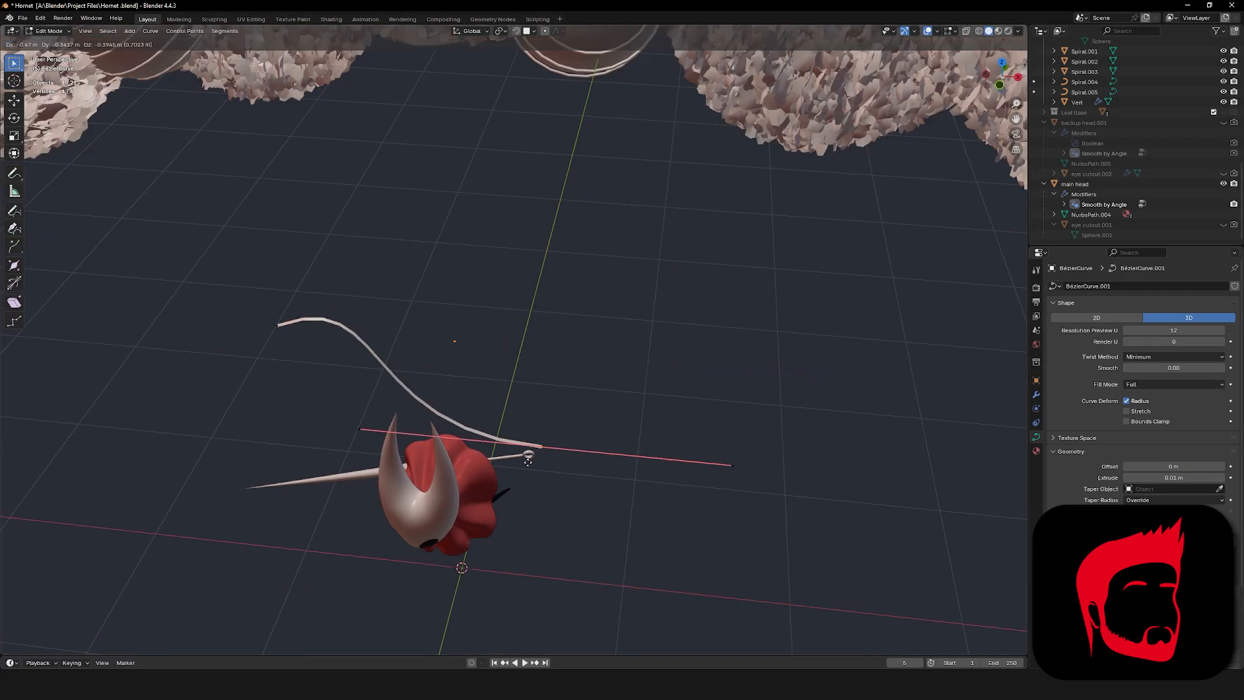
left_click(535, 447)
middle_click_drag(535, 447, 517, 463)
From the top view, shift the thread's free end about 0.77 m along X and 1.25 m along Y, and extrude a point beyond the needle tip.
key("KP_7")
key("g")
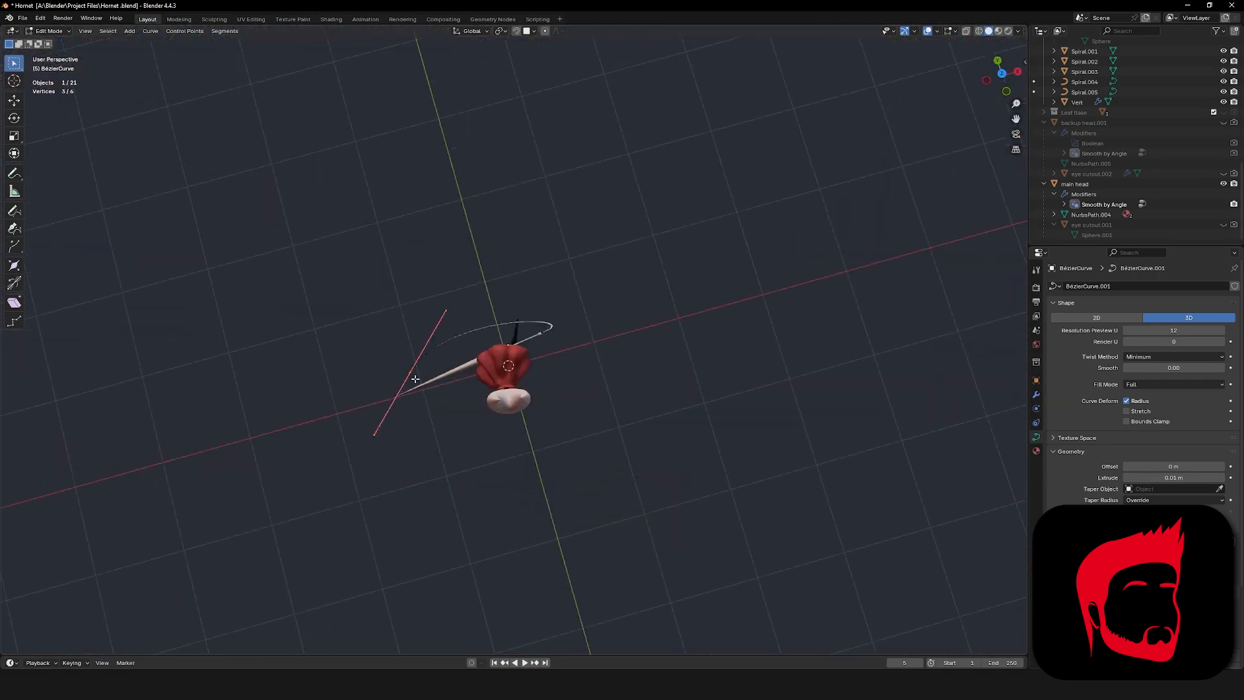
key("KP_7")
key("e")
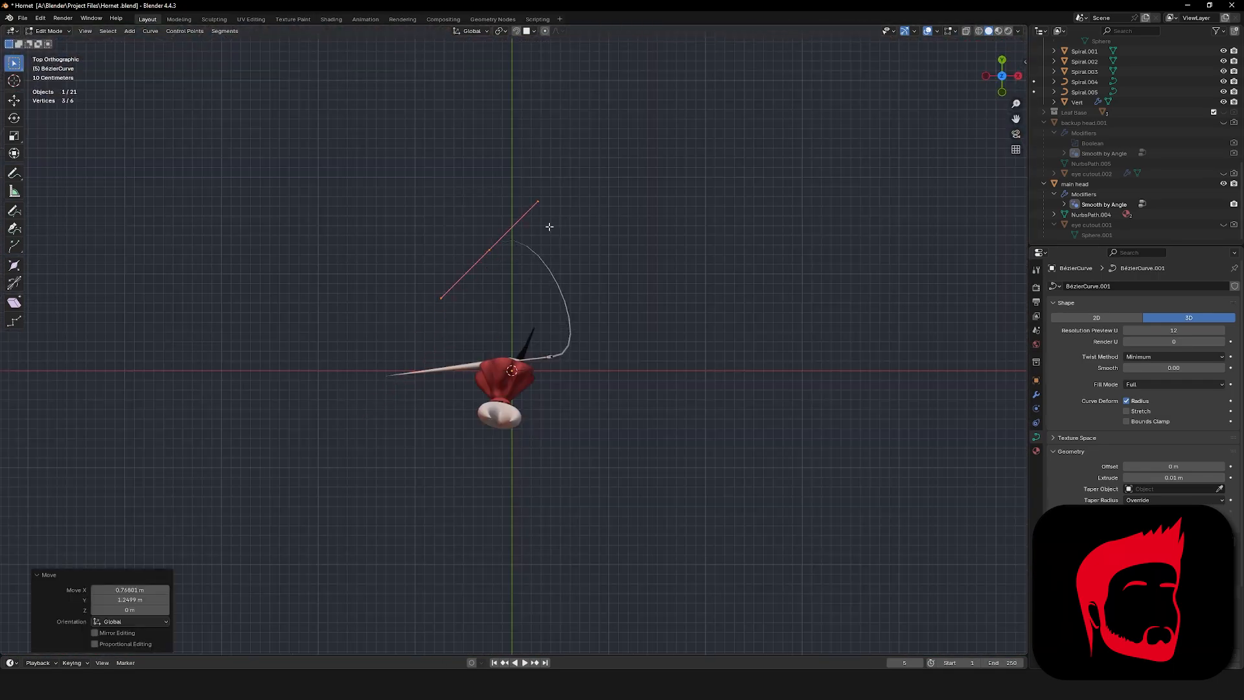
left_click(268, 390)
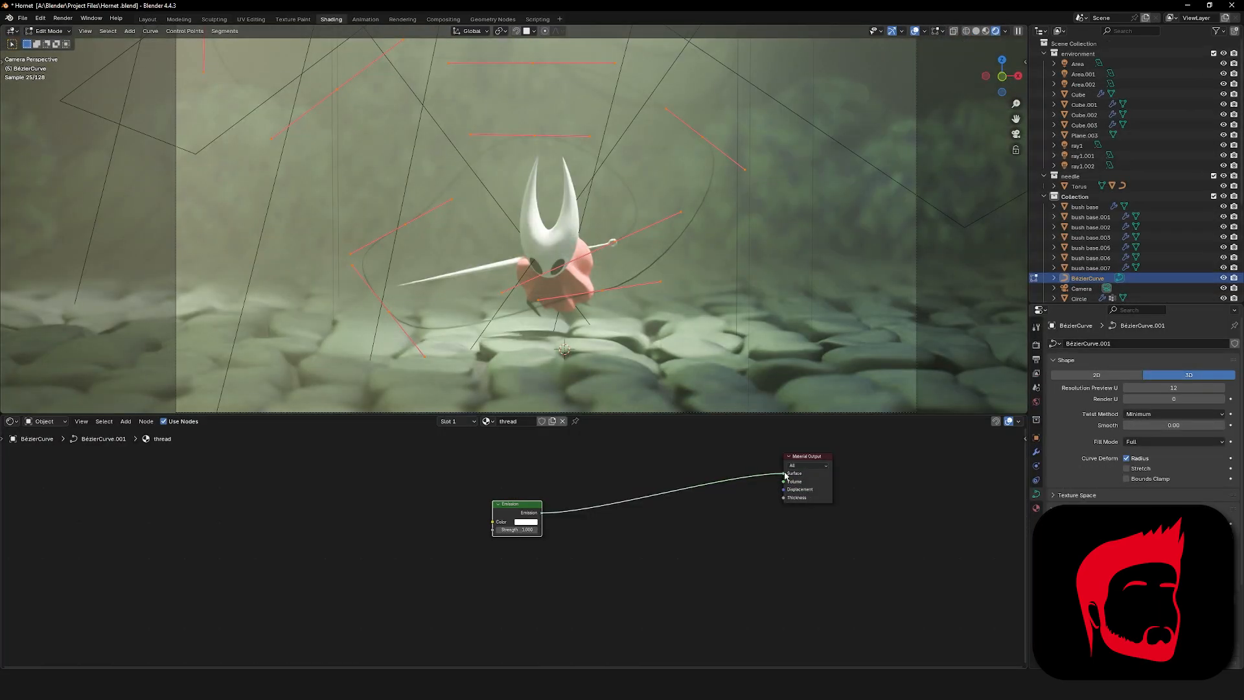
Connect the Emission shader to the surface output of the thread material and open its strength for editing.
left_click_drag(785, 477, 785, 474)
left_click(522, 530)
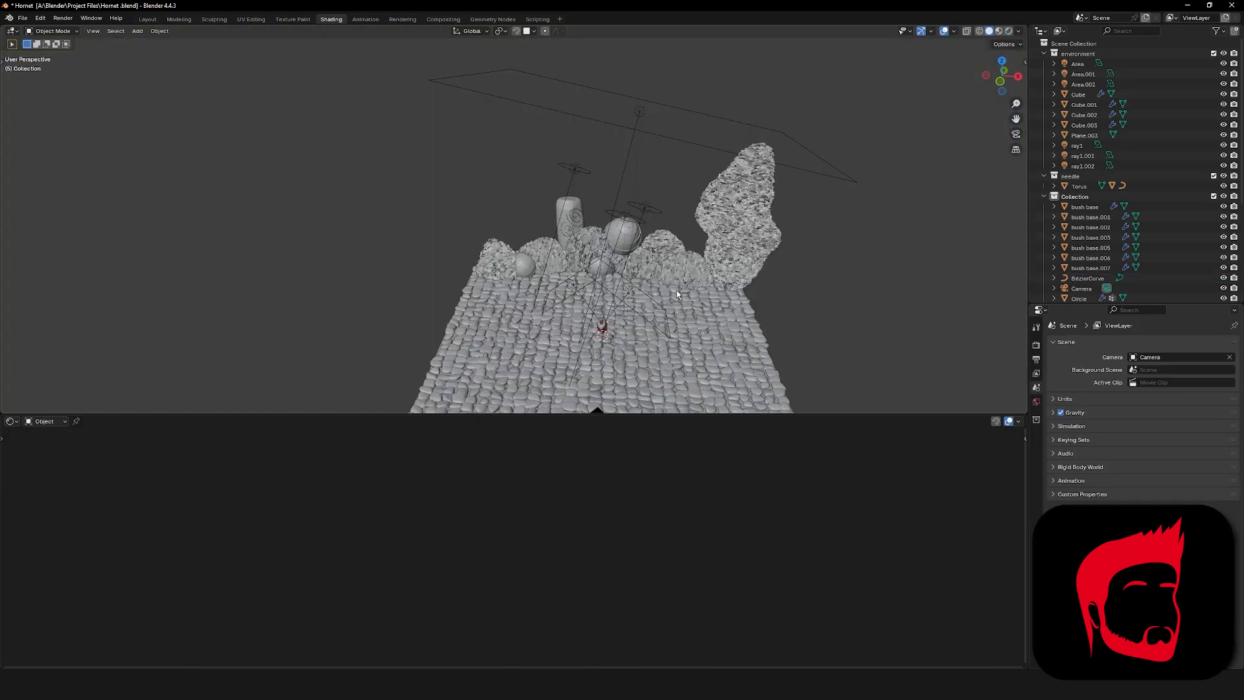
Add a UV sphere to the scene and move it up above Hornet.
scroll(678, 294, "up", 4)
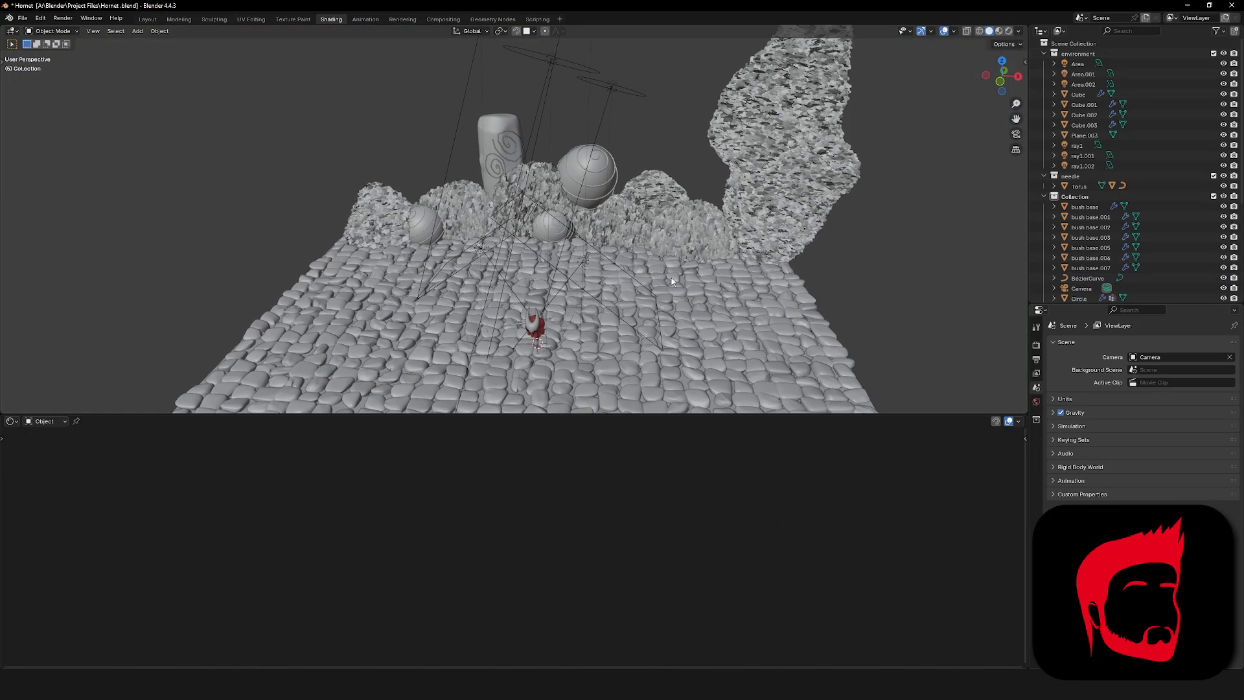
key("shift+a")
mouse_move(872, 257)
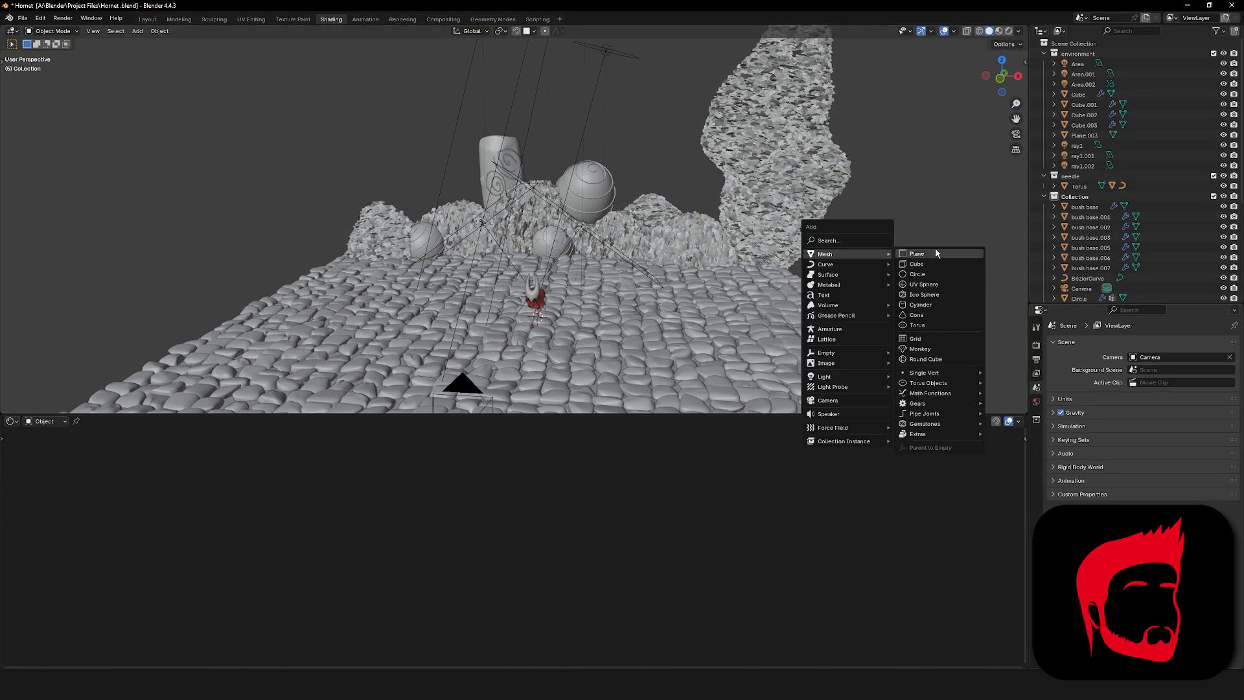
left_click(927, 284)
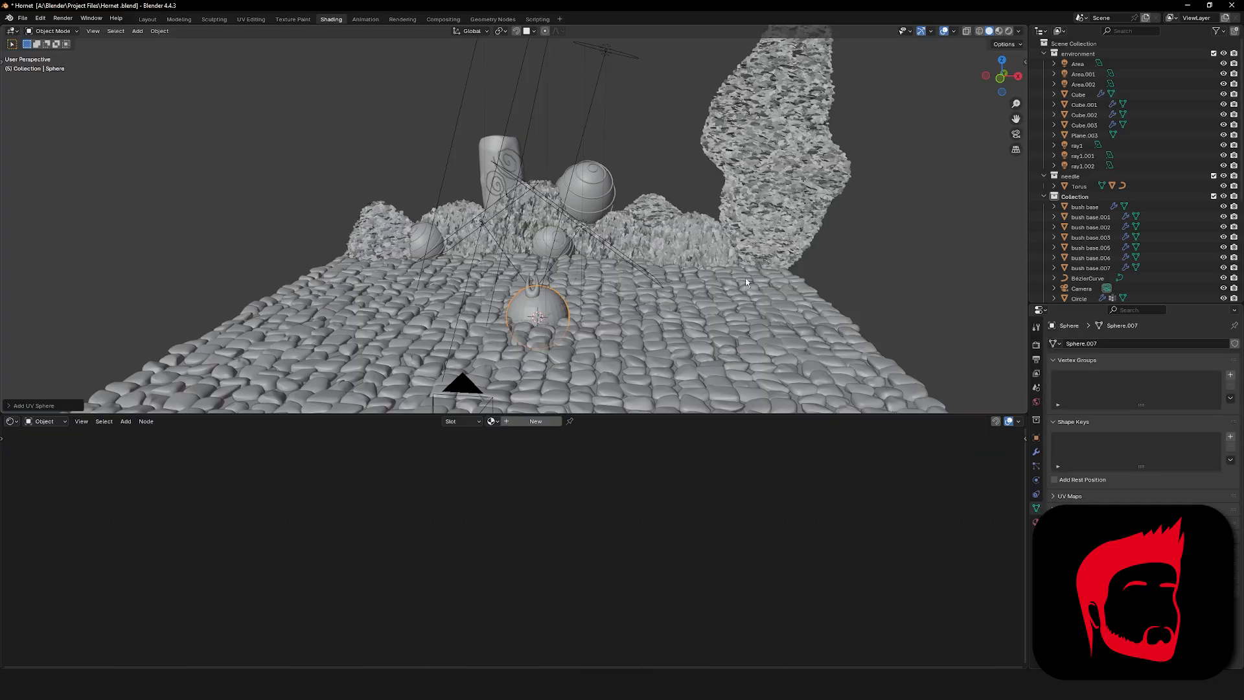
key("g")
left_click(718, 138)
Apply smooth shading to the new sphere and scale it down to about 0.11.
right_click(548, 189)
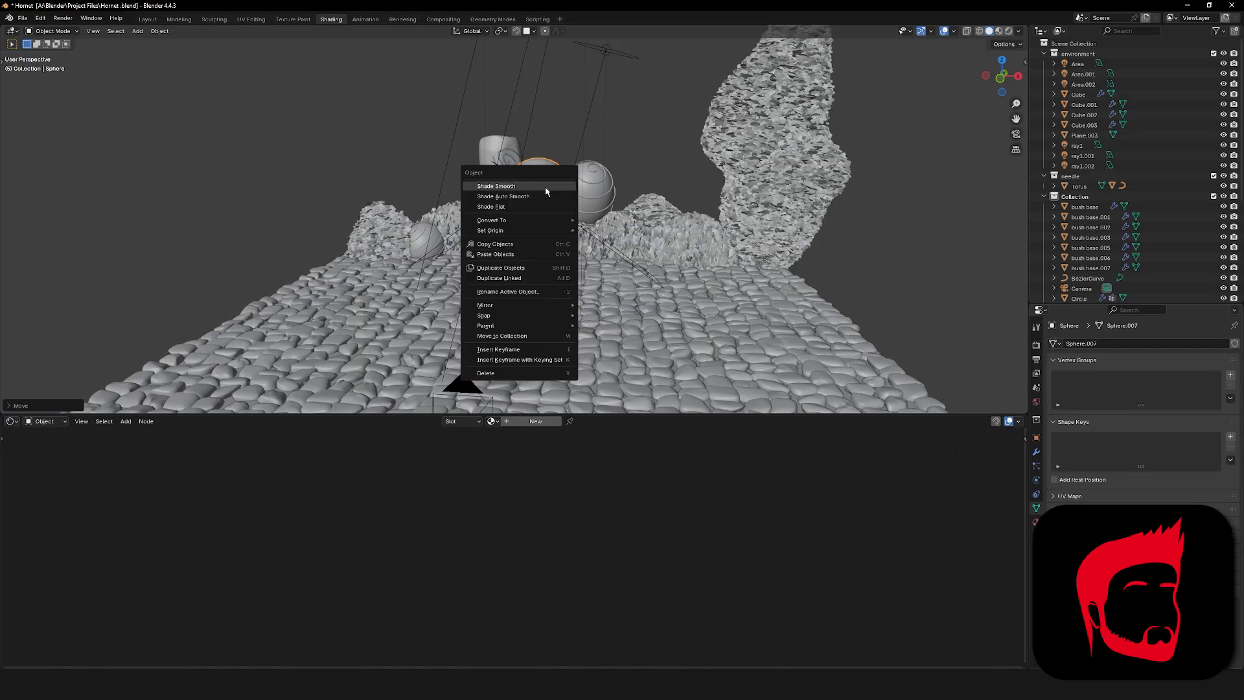
left_click(546, 189)
key("s")
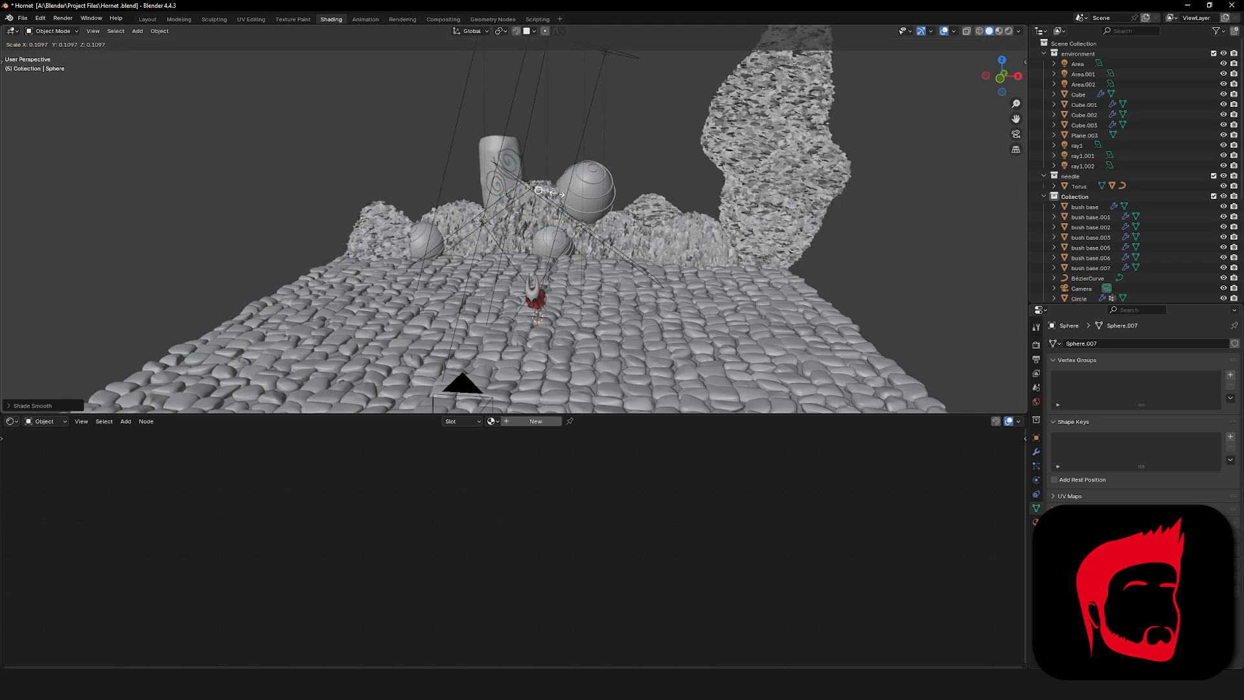
left_click(540, 195)
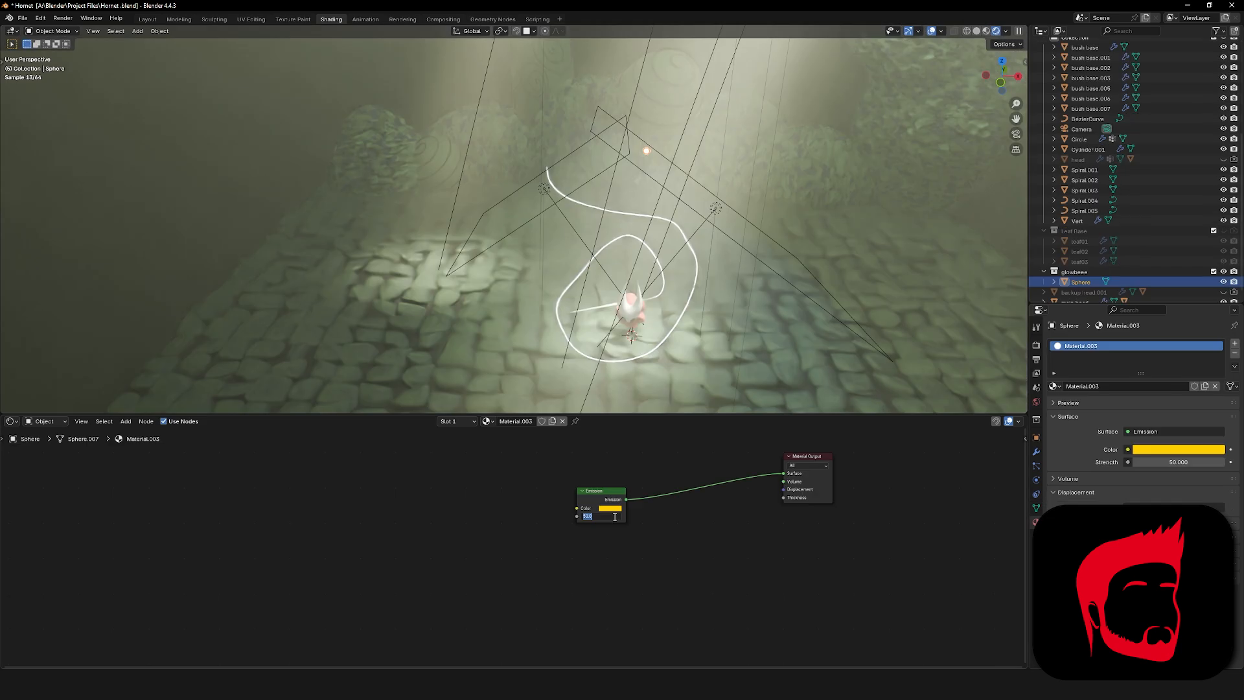
Set the sphere's yellow emission strength to 10 and move the sphere over the bright cobblestones beside Hornet.
key("Return")
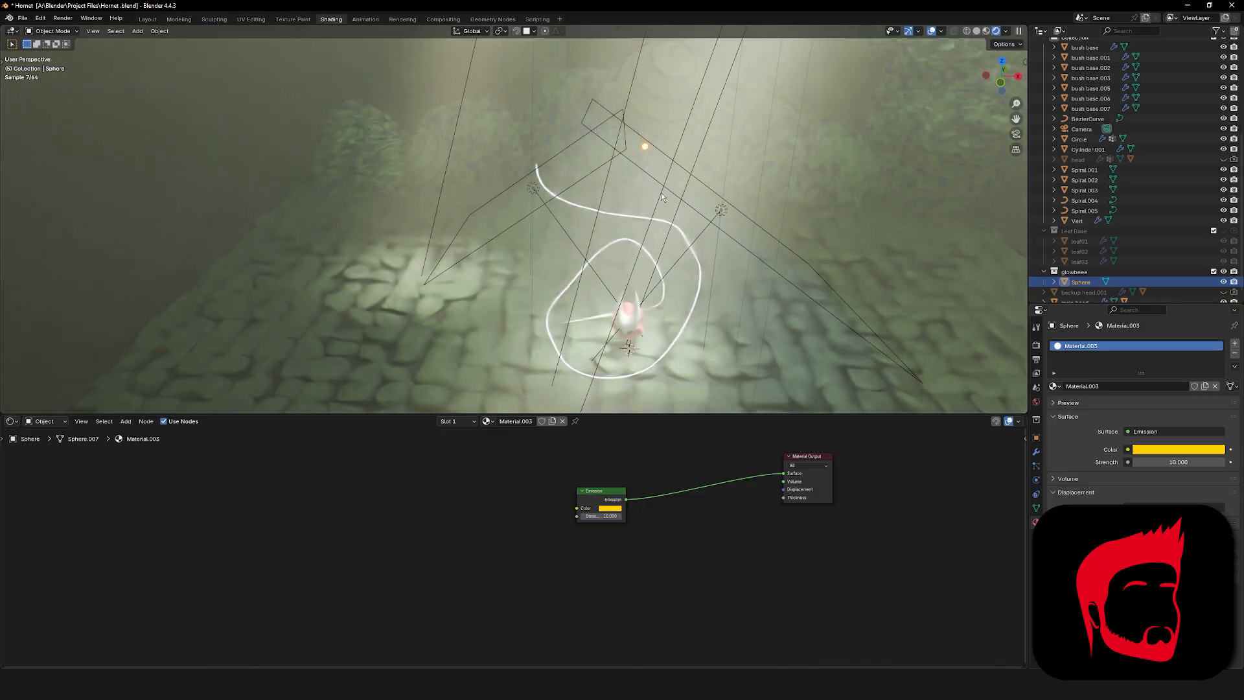
key("g")
left_click(431, 300)
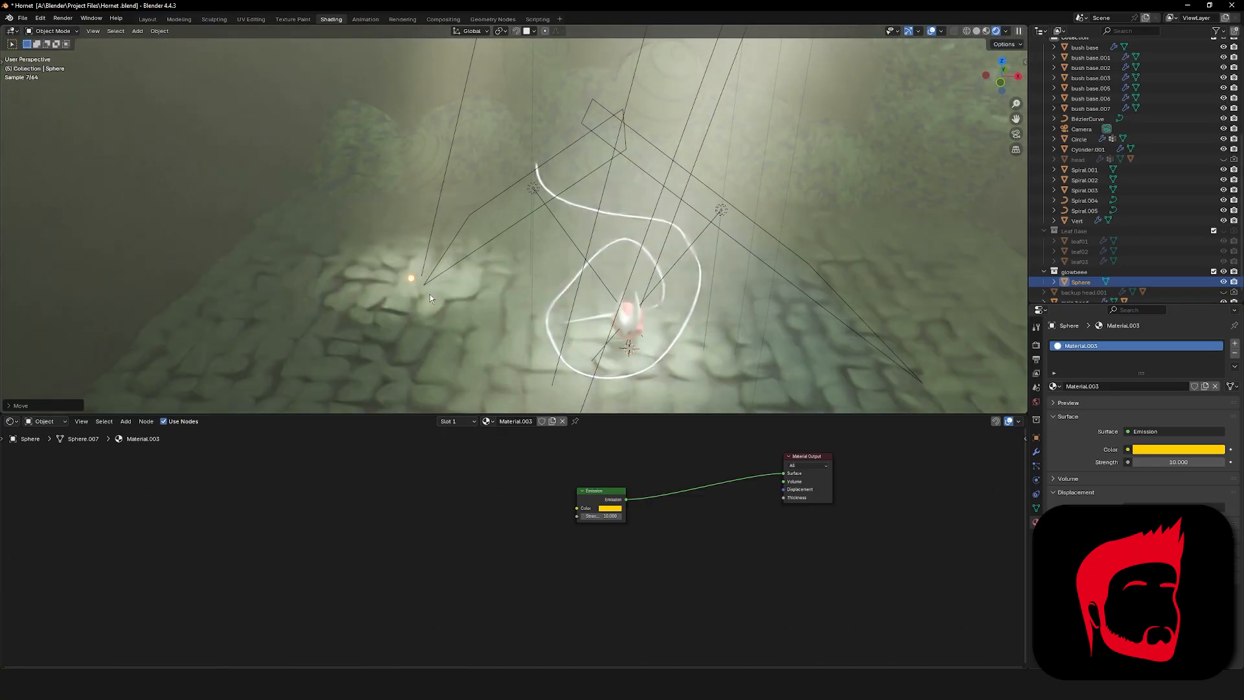
middle_click_drag(430, 294, 428, 249)
Adjust the glowing spheres' depth along the Y axis and switch to a solid-shaded top view.
key("g")
key("y")
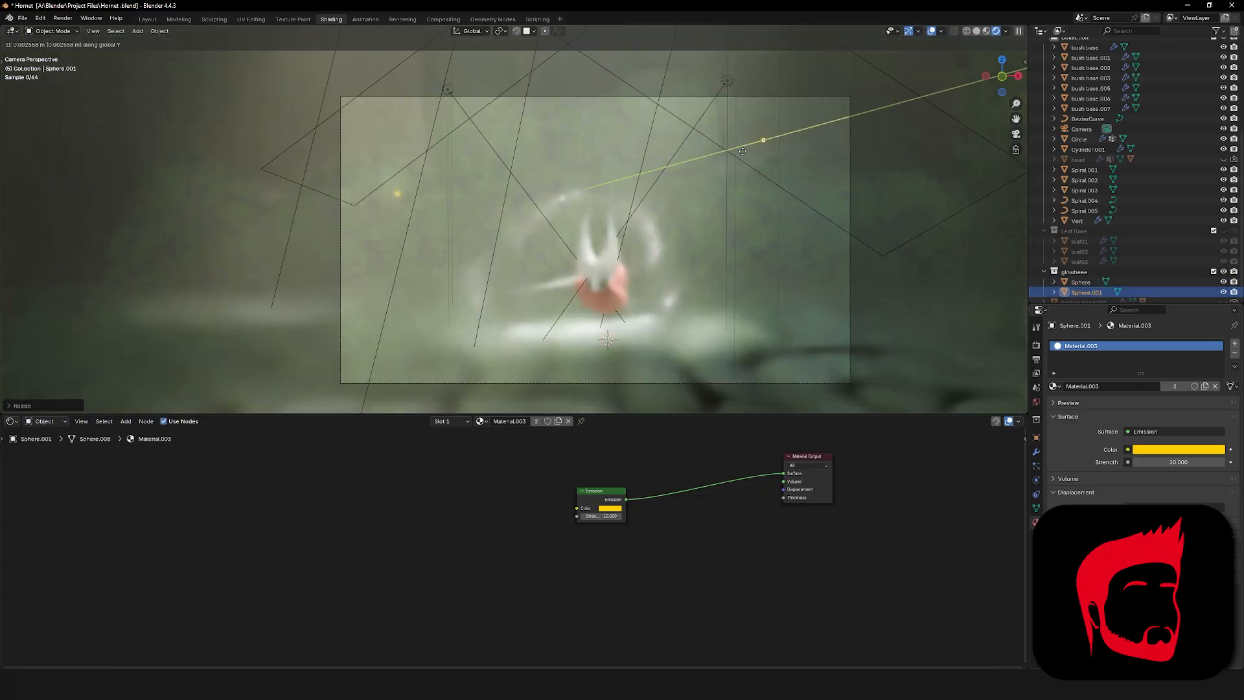
left_click(742, 151)
key("z")
key("KP_7")
middle_click_drag(735, 388, 743, 201, "shift")
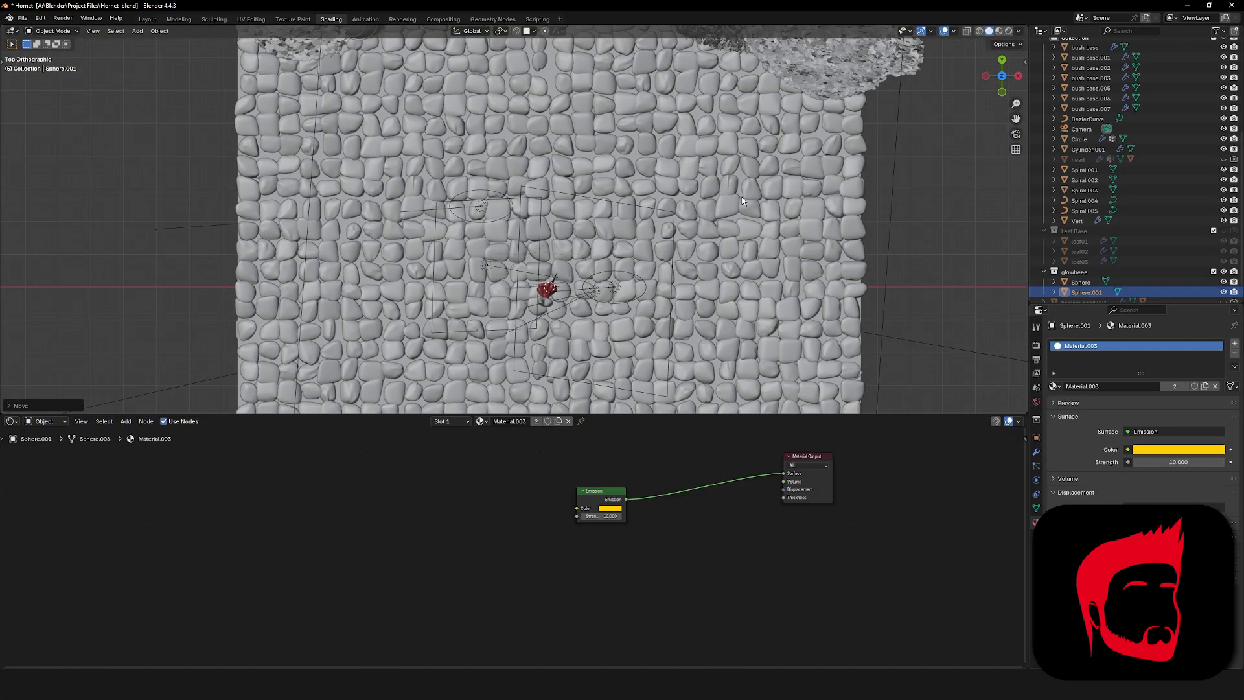
Hide the environment collection to clear the cobblestones from the top view, and move the glowing sphere farther back beside Hornet.
left_click(742, 200)
key("h")
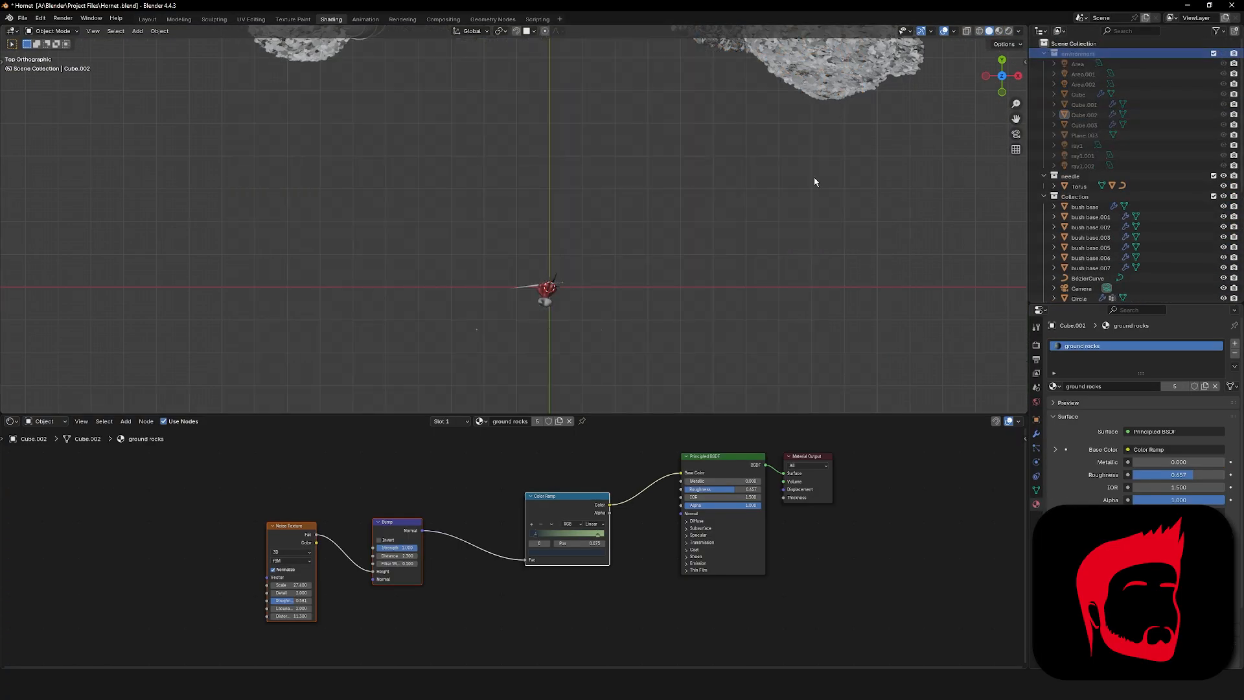
scroll(581, 293, "up", 4)
middle_click_drag(580, 294, 598, 213, "shift")
left_click(641, 286)
key("g")
left_click(668, 144)
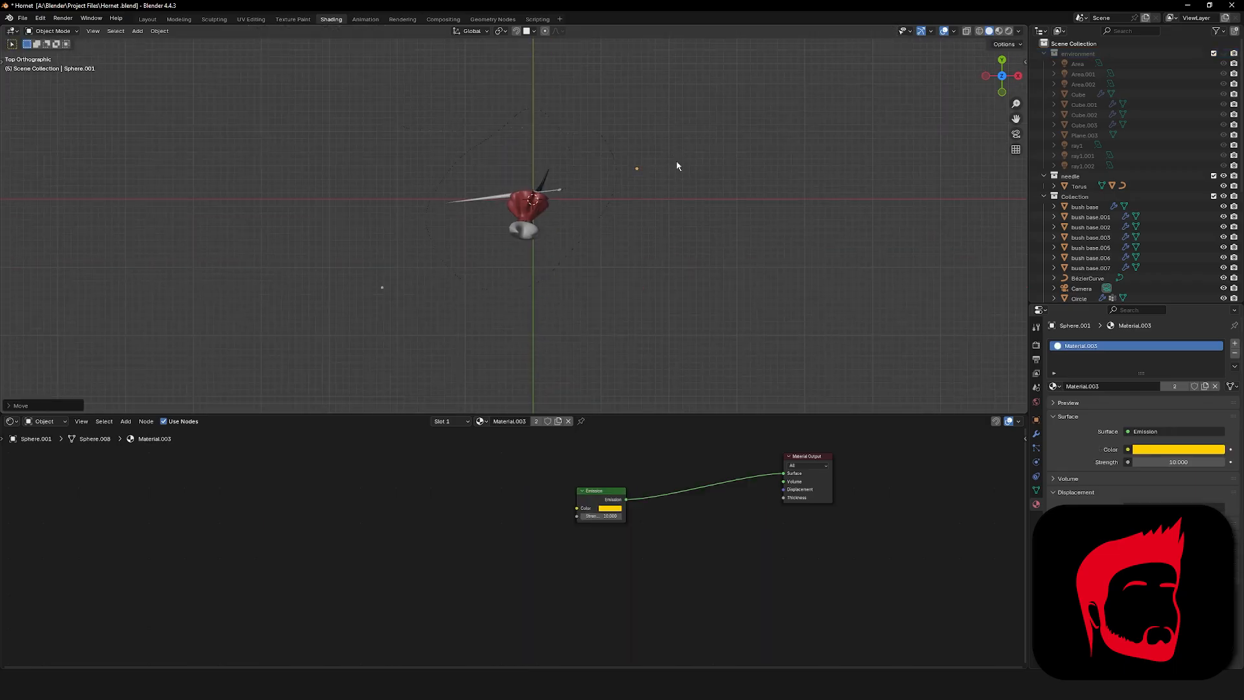
Duplicate the glowing sphere, resize the copy, and position it near Hornet in the top and front views.
key("shift+d")
left_click(502, 258)
key("s")
left_click(500, 250)
key("g")
left_click(517, 255)
key("KP_1")
middle_click_drag(518, 255, 542, 136, "shift")
key("g")
left_click(537, 217)
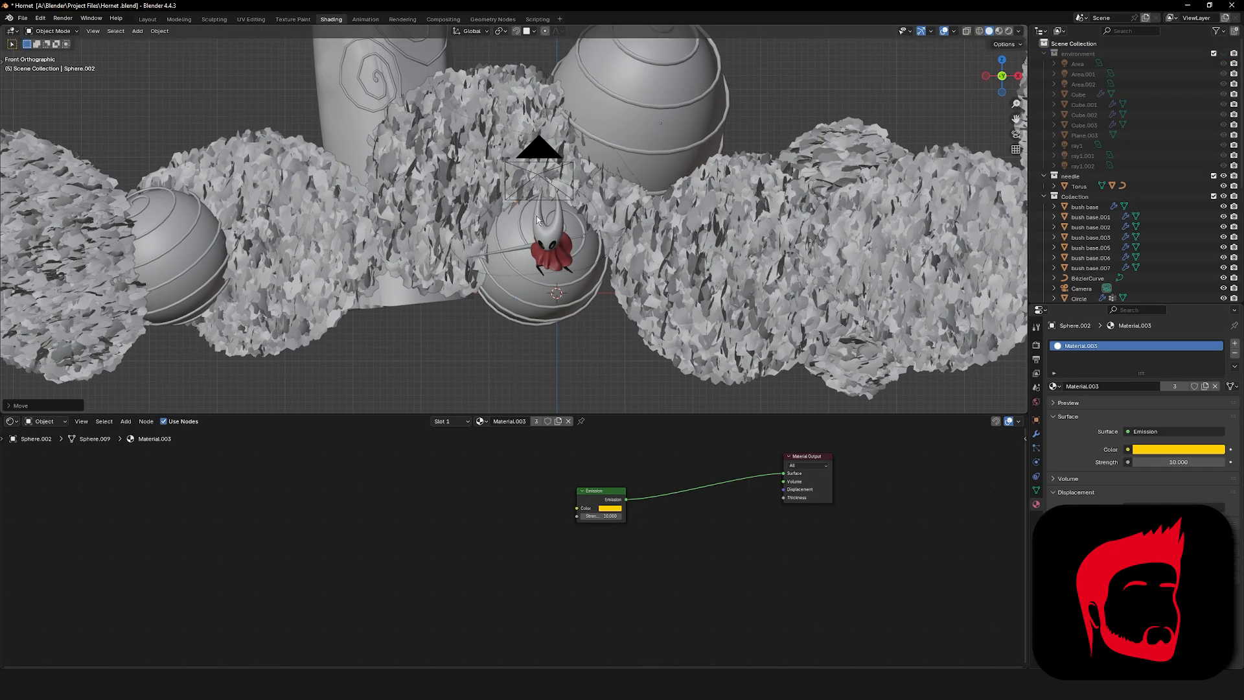
Scatter more duplicates of the glowing sphere around Hornet in the front view, varying their size.
key("shift+d")
left_click(586, 245)
key("shift+d")
left_click(507, 291)
key("s")
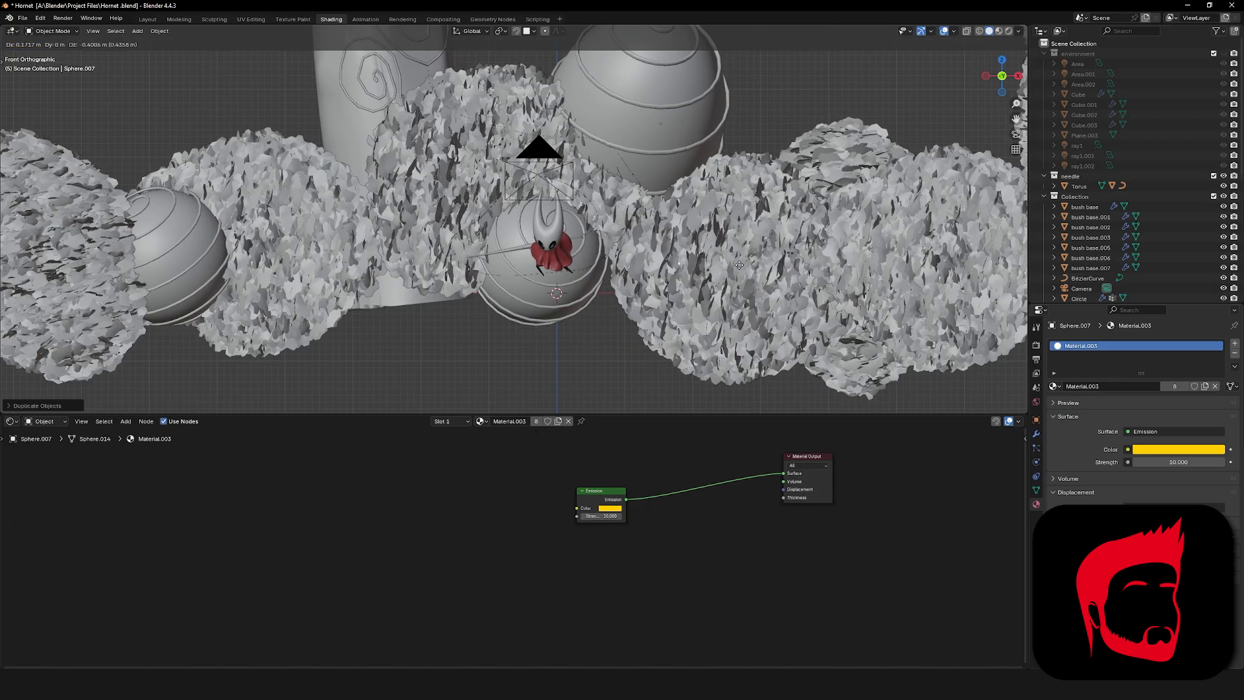
left_click(740, 265)
Unhide the environment collection and show the scene in rendered shading through the camera.
middle_click_drag(740, 259, 742, 240)
key("z")
left_click(1223, 54)
key("KP_0")
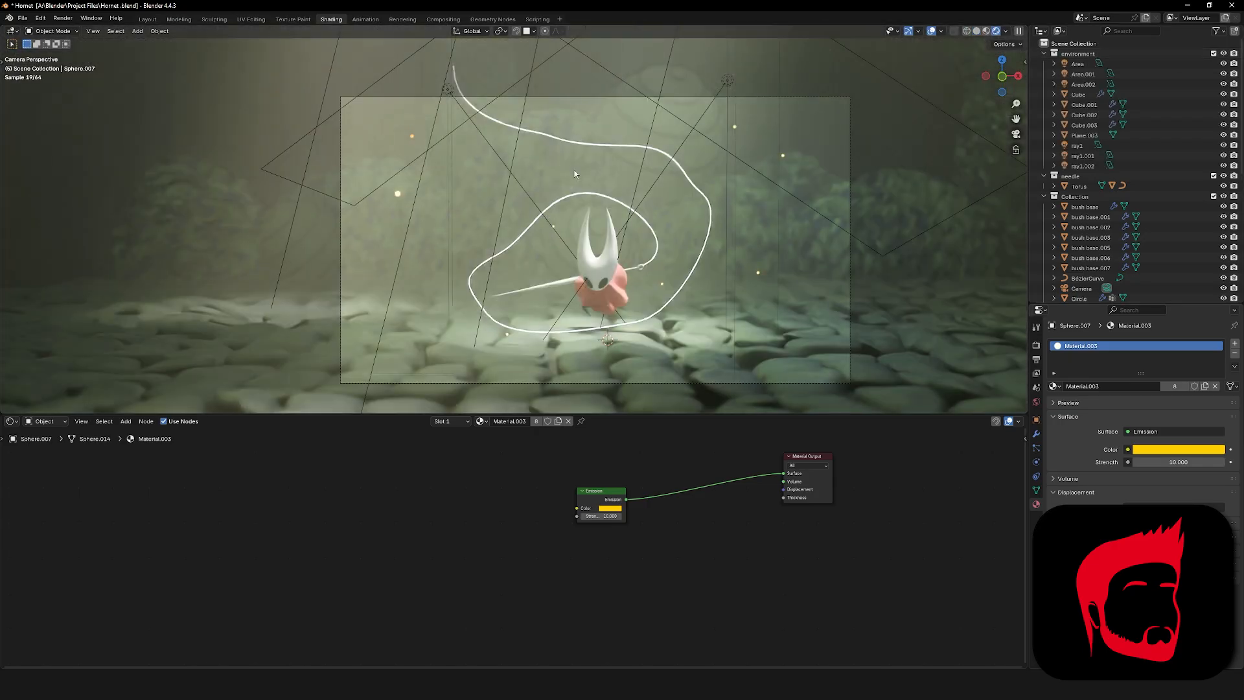
Scale down the oversized glowing sphere beside Hornet in the camera view.
left_click(398, 194)
key("s")
left_click(458, 188)
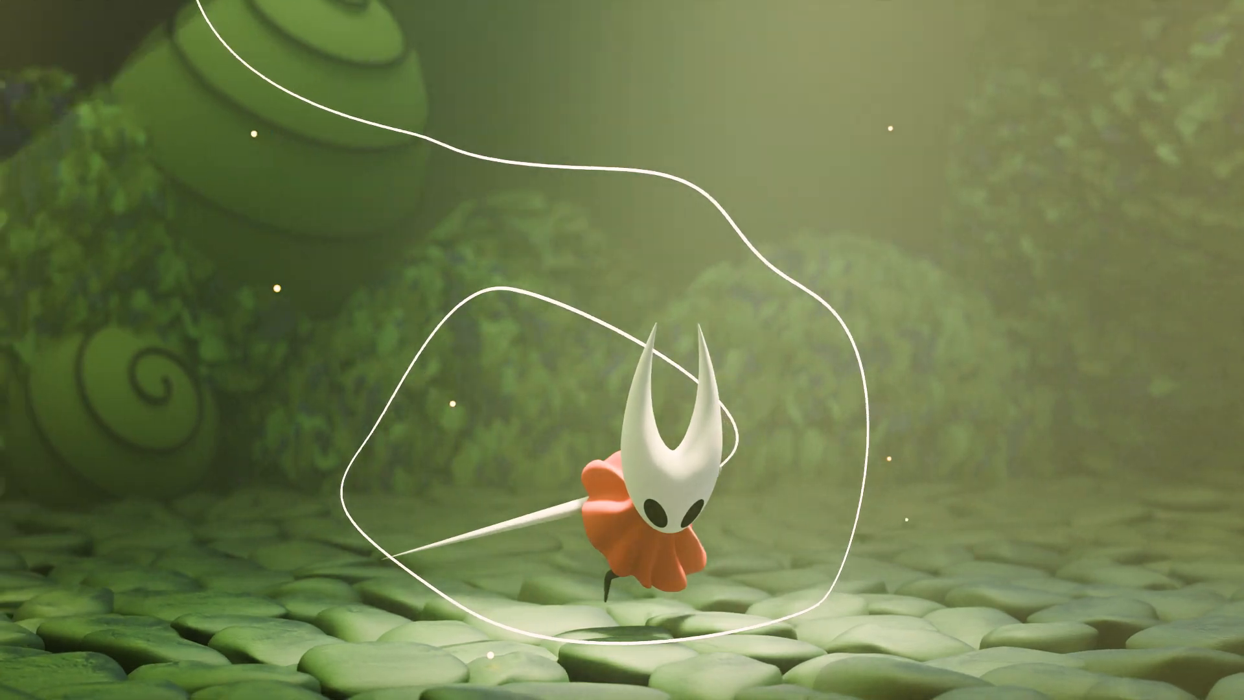